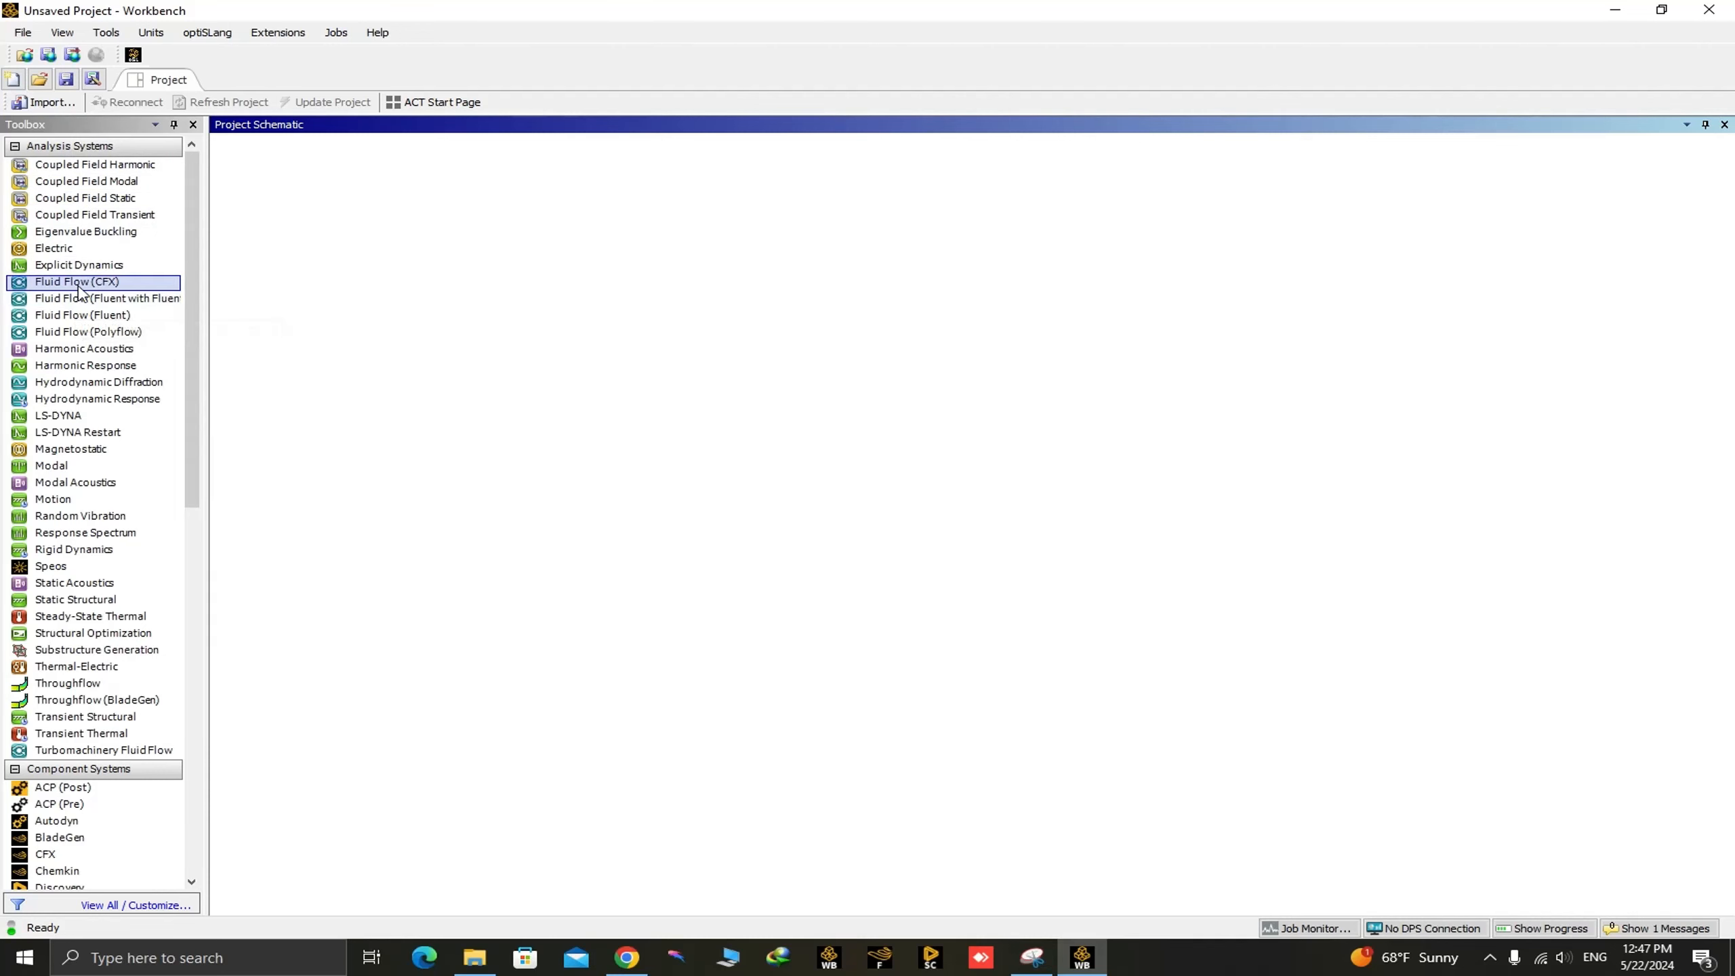
Add a Fluid Flow (Fluent) analysis system to the project schematic and open a new SpaceClaim geometry for it
{"action": "left_click_drag", "start_coordinate": [84, 317], "coordinate": [322, 202]}
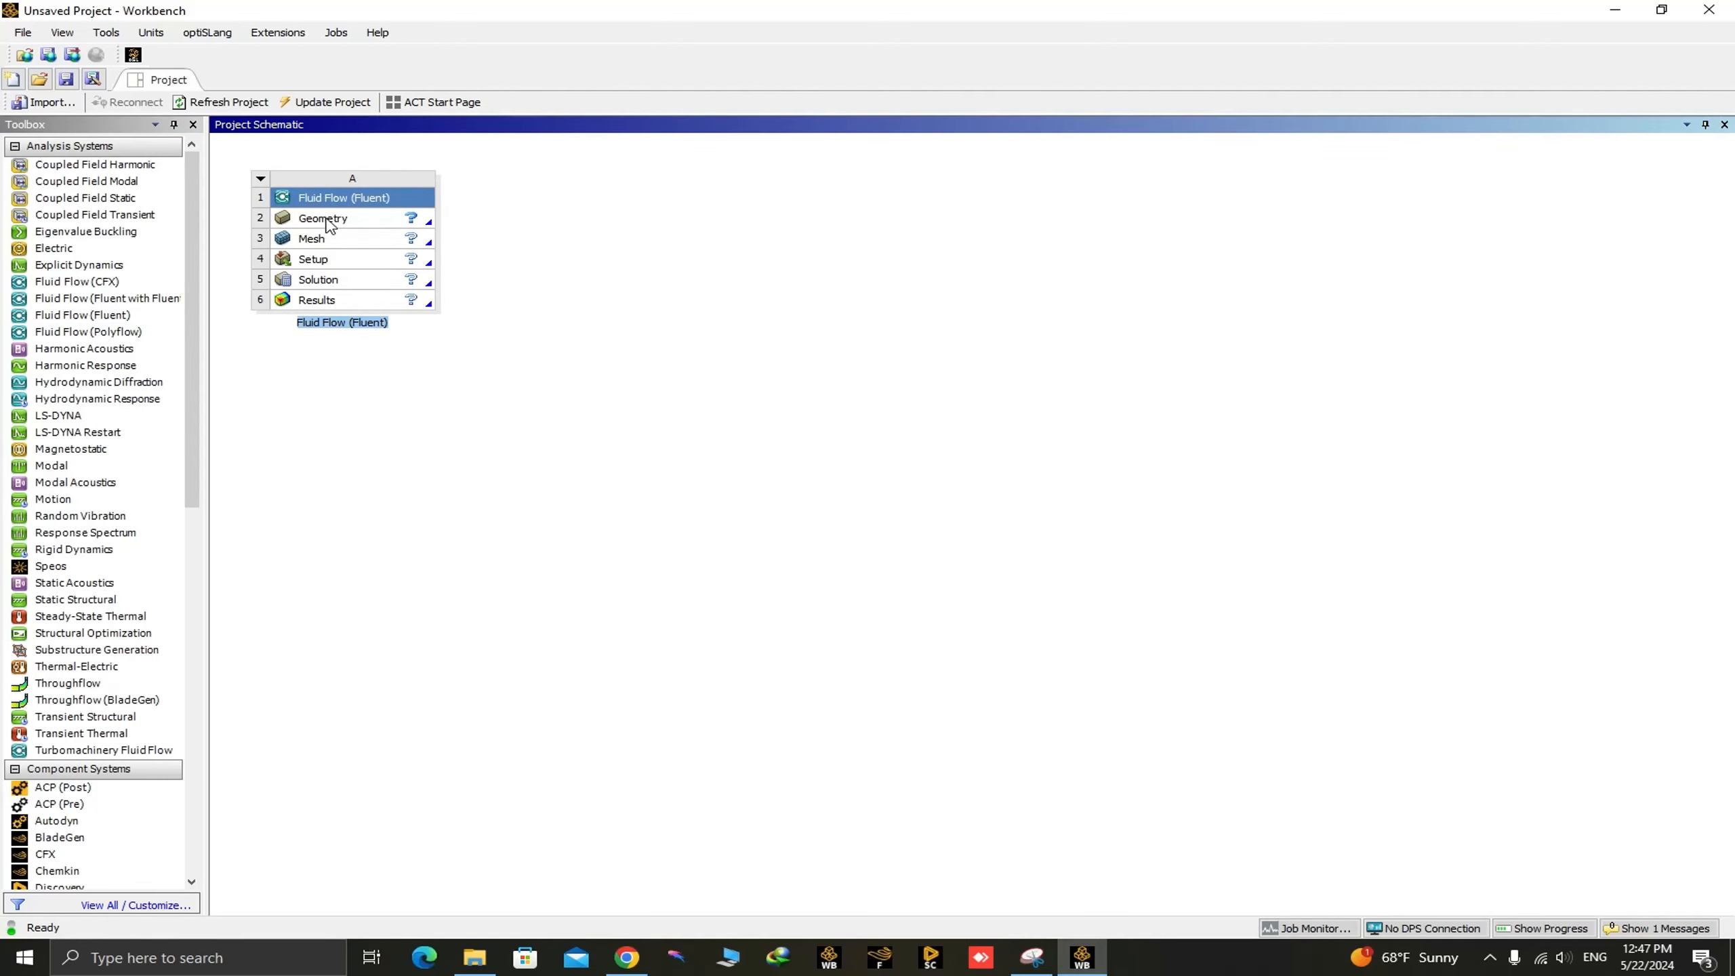
{"action": "right_click", "coordinate": [323, 222]}
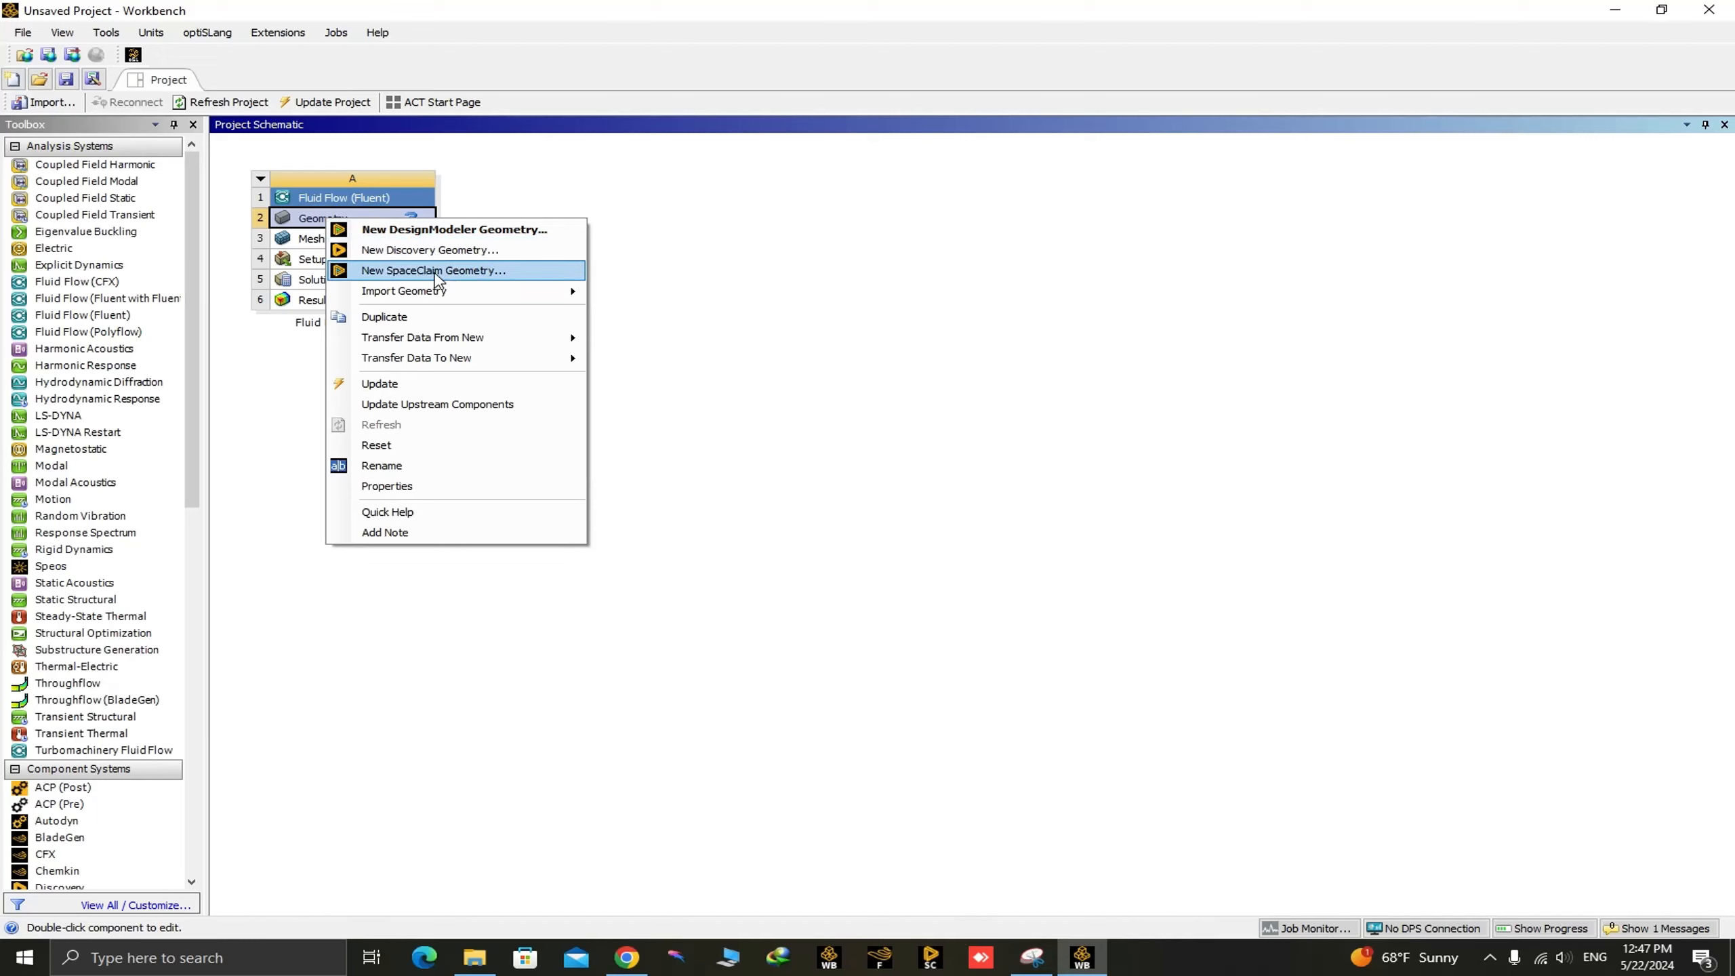
{"action": "left_click", "coordinate": [434, 273]}
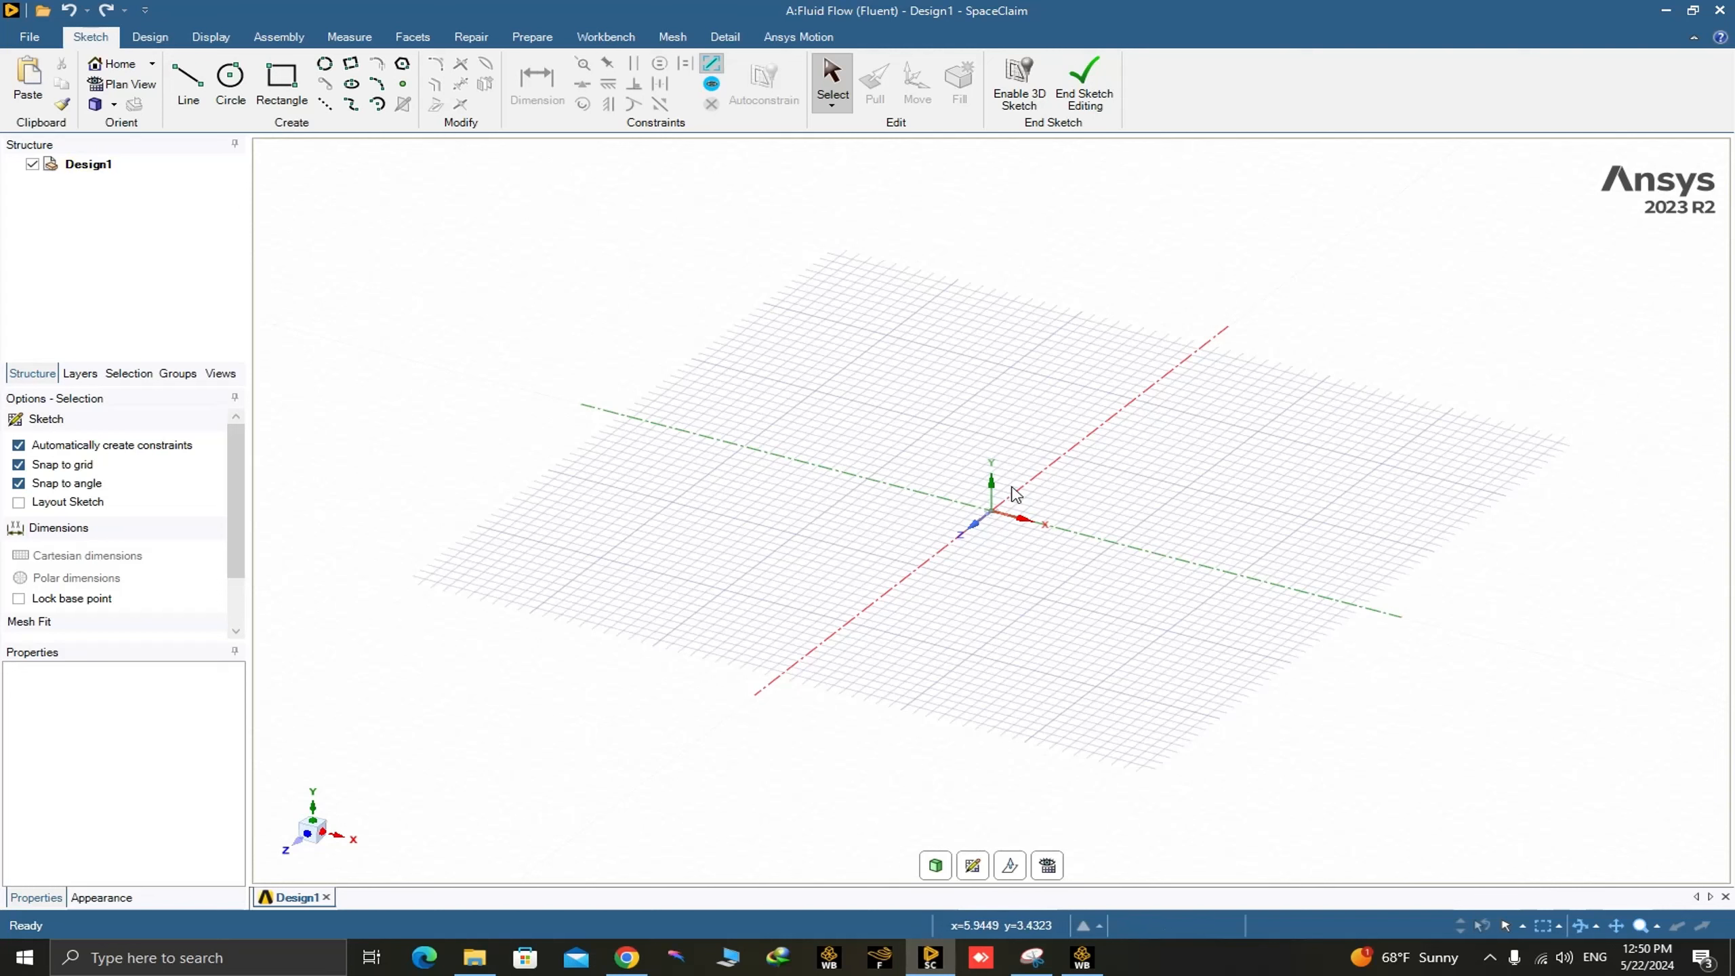
Orient the view along the Z axis and start a sketch on the XY plane
{"action": "left_click", "coordinate": [309, 838]}
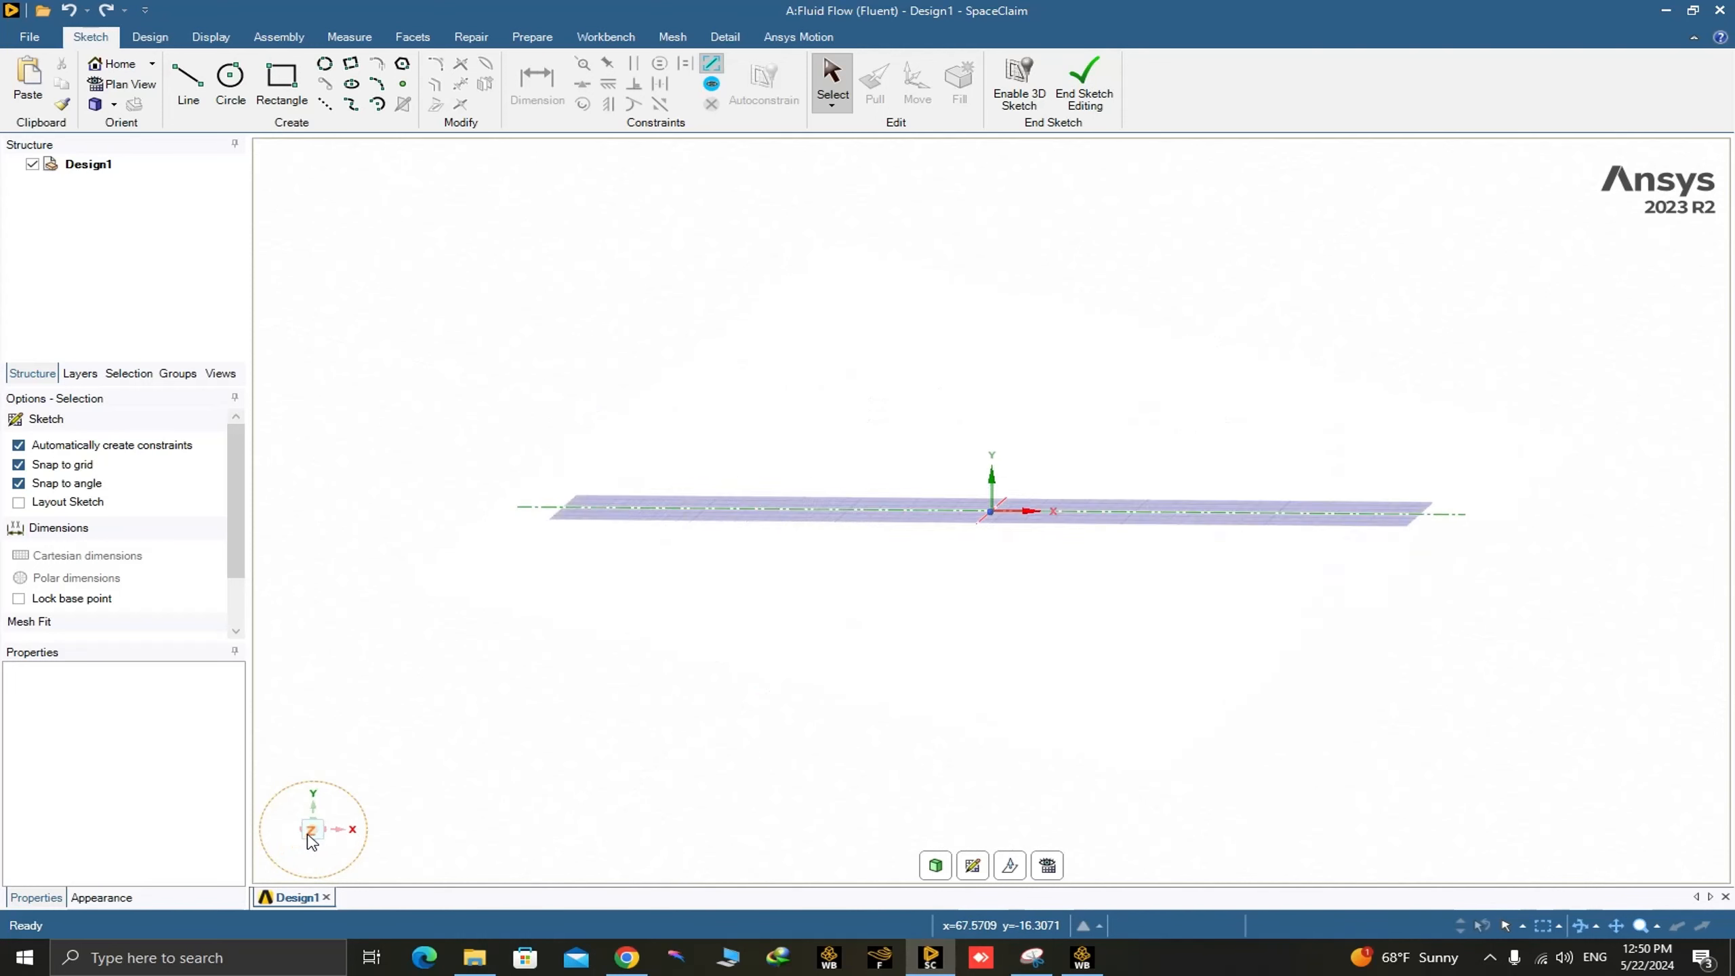
{"action": "left_click", "coordinate": [973, 866]}
{"action": "left_click", "coordinate": [963, 635]}
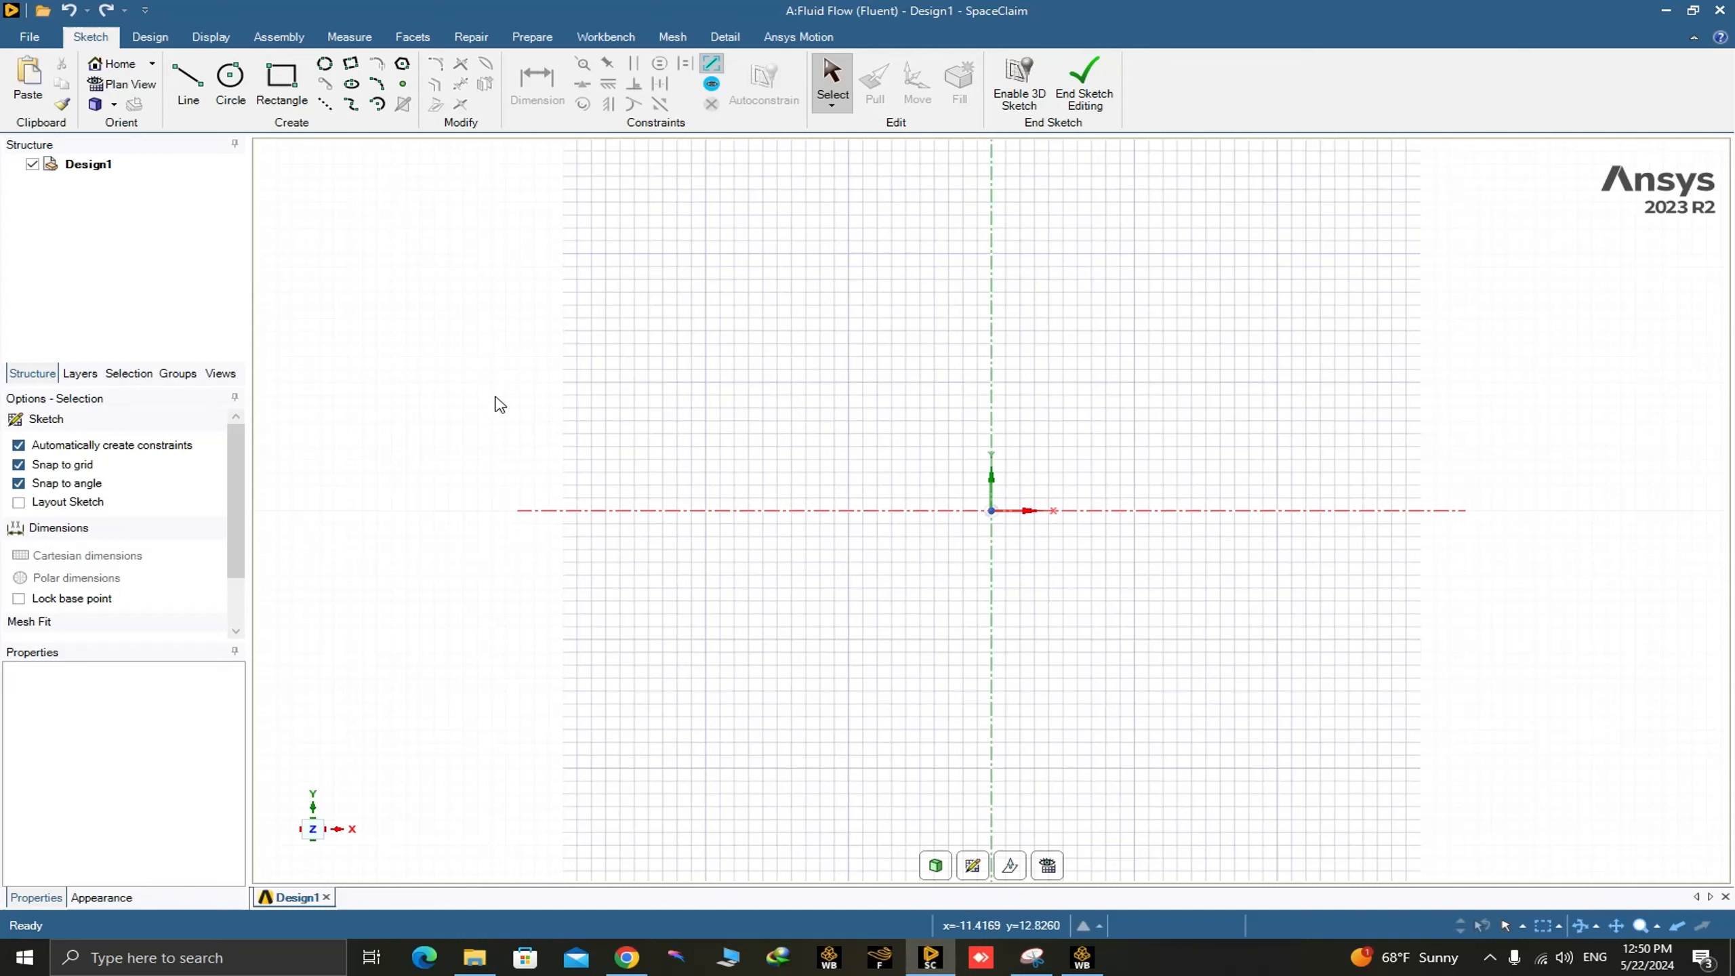
Sketch a 20 mm line from the origin, rising at about 30° above the positive X axis
{"action": "left_click", "coordinate": [187, 81]}
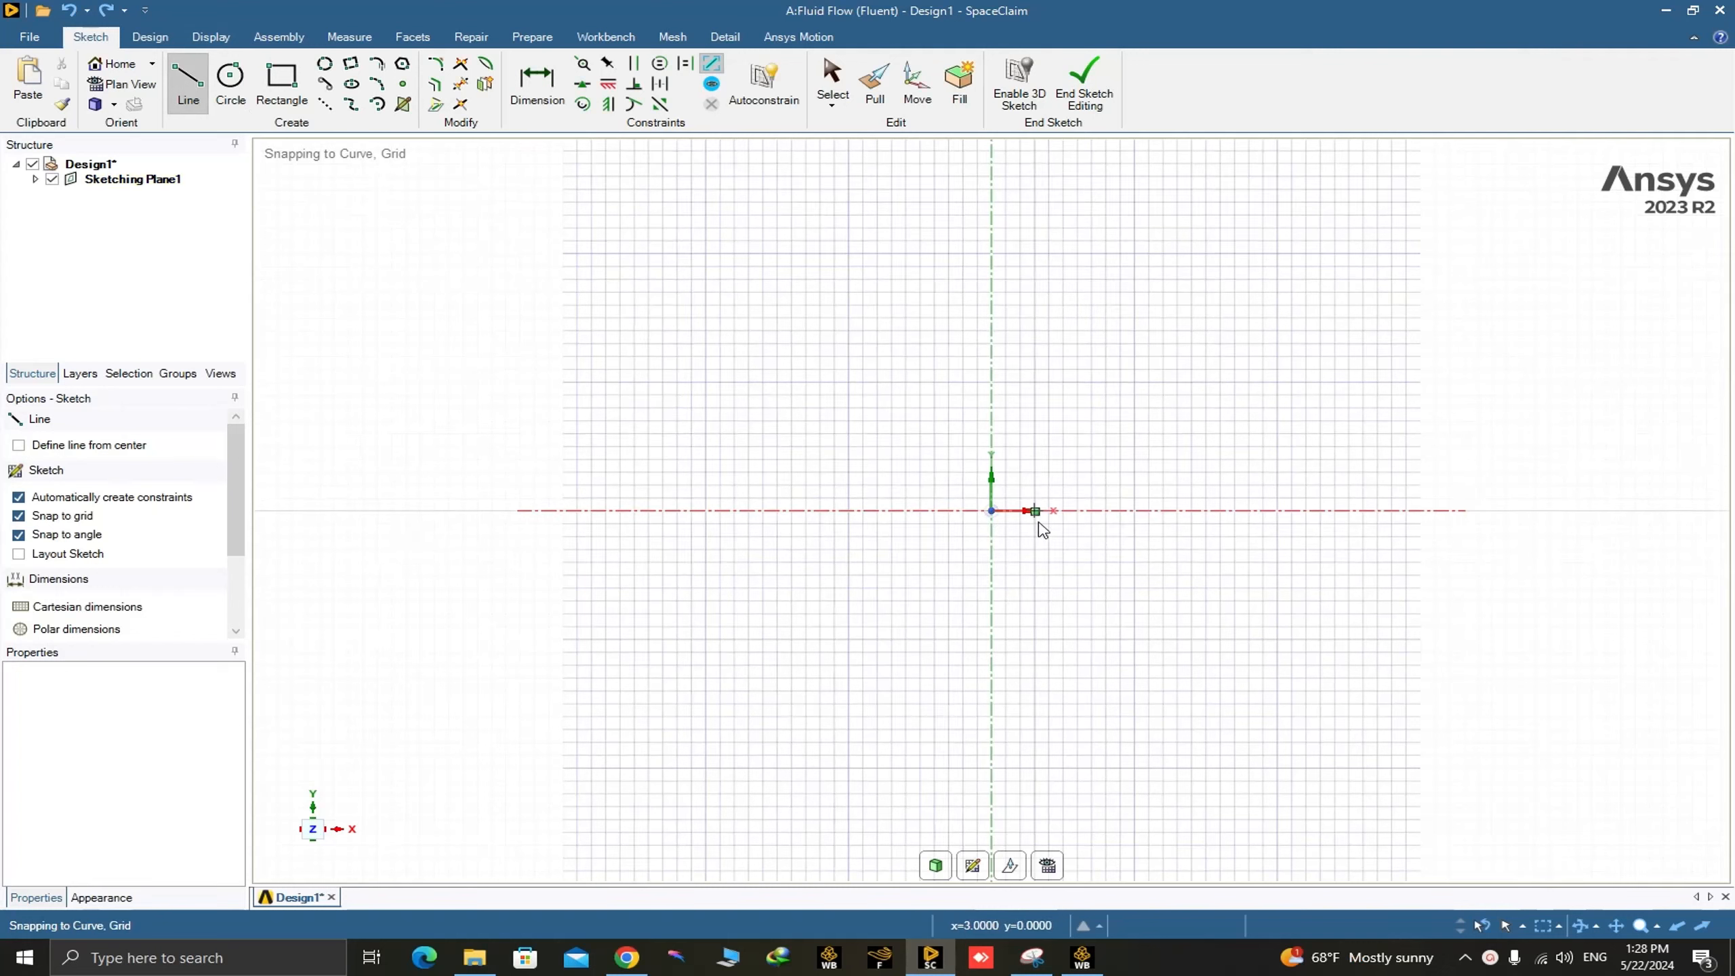
{"action": "left_click", "coordinate": [989, 509]}
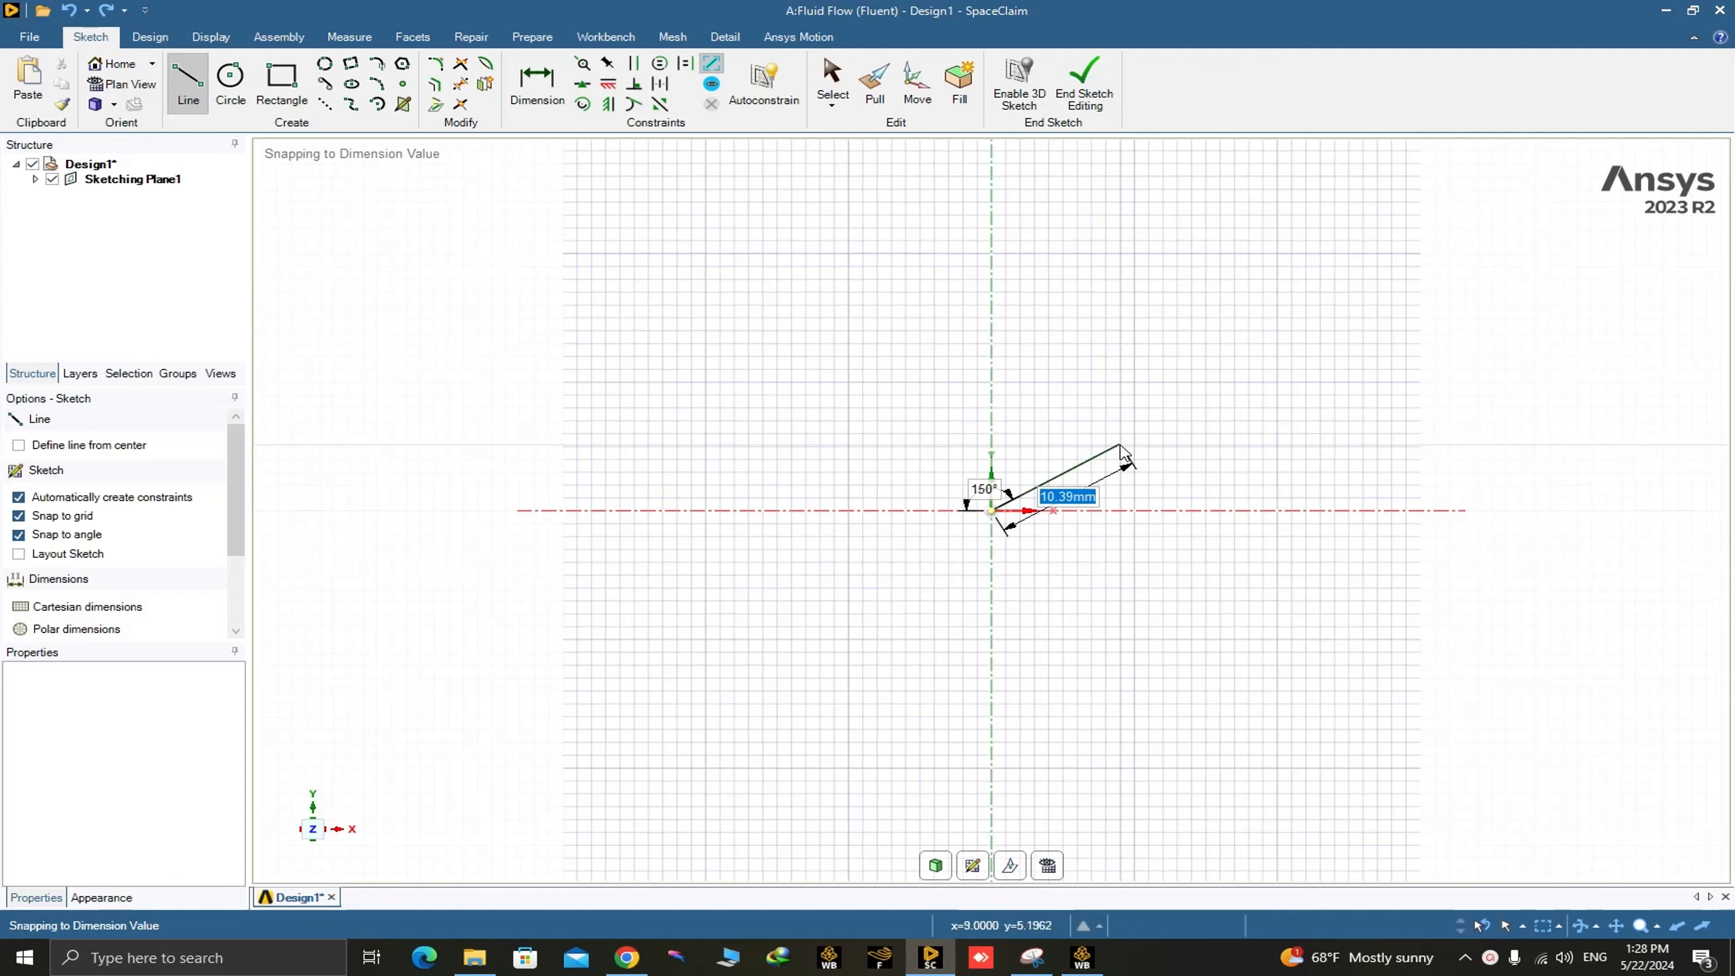
{"action": "type", "text": "20"}
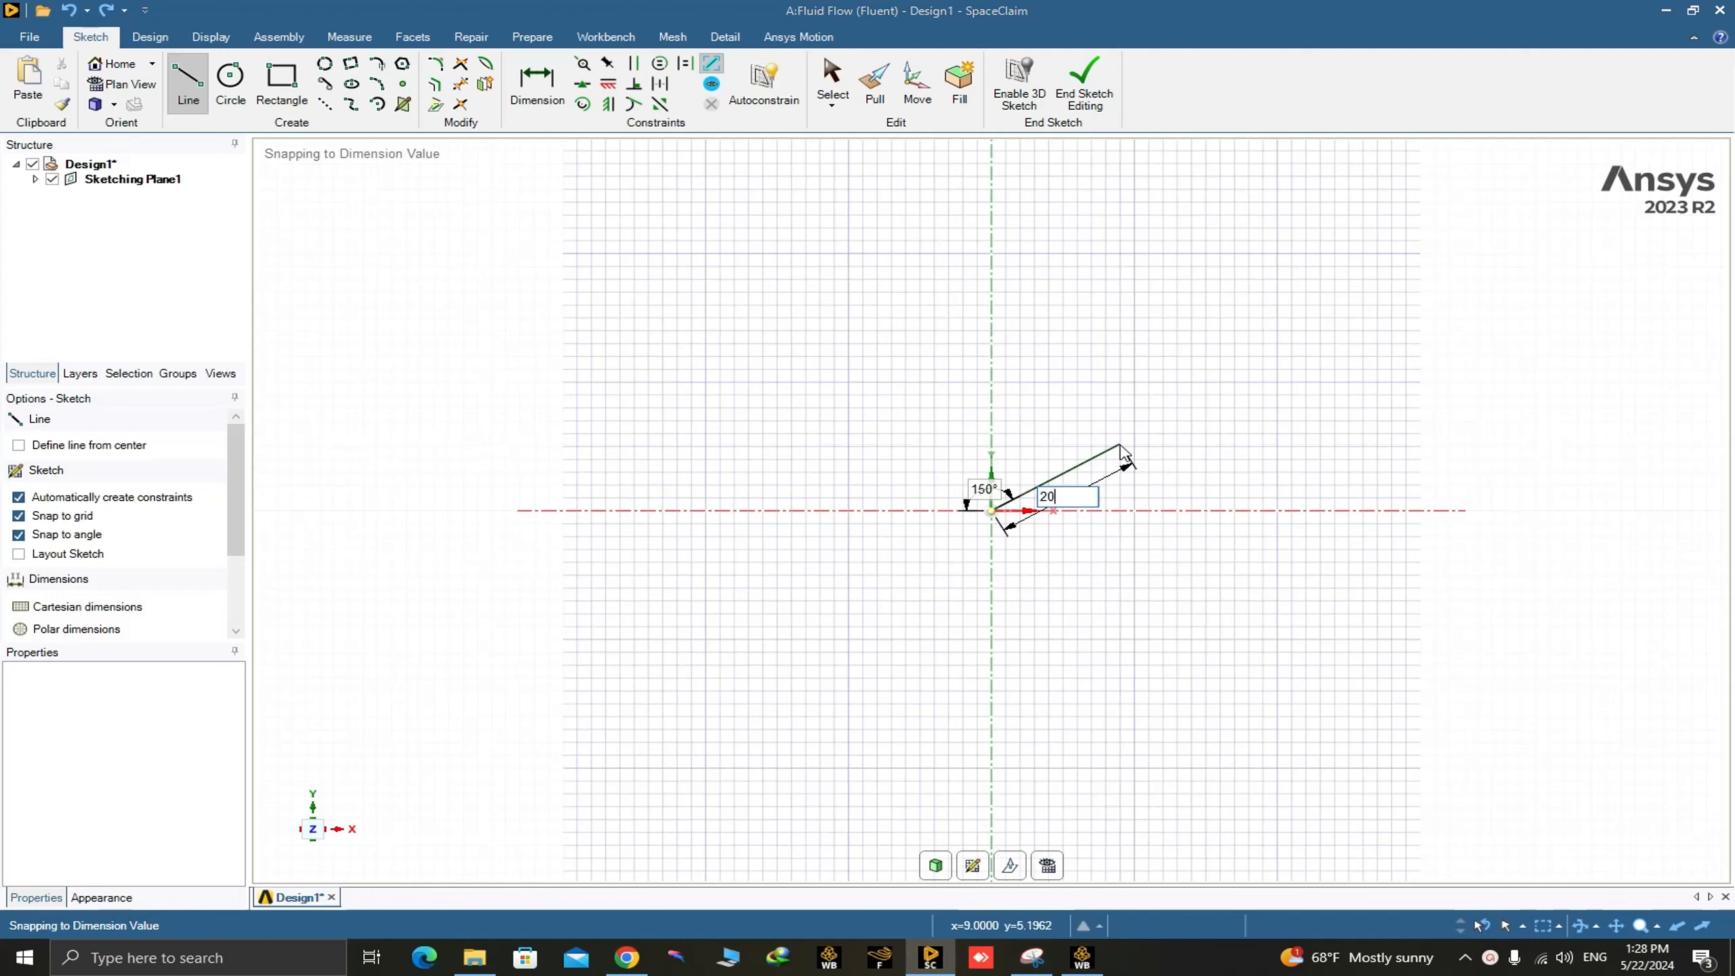
{"action": "key", "text": "Return"}
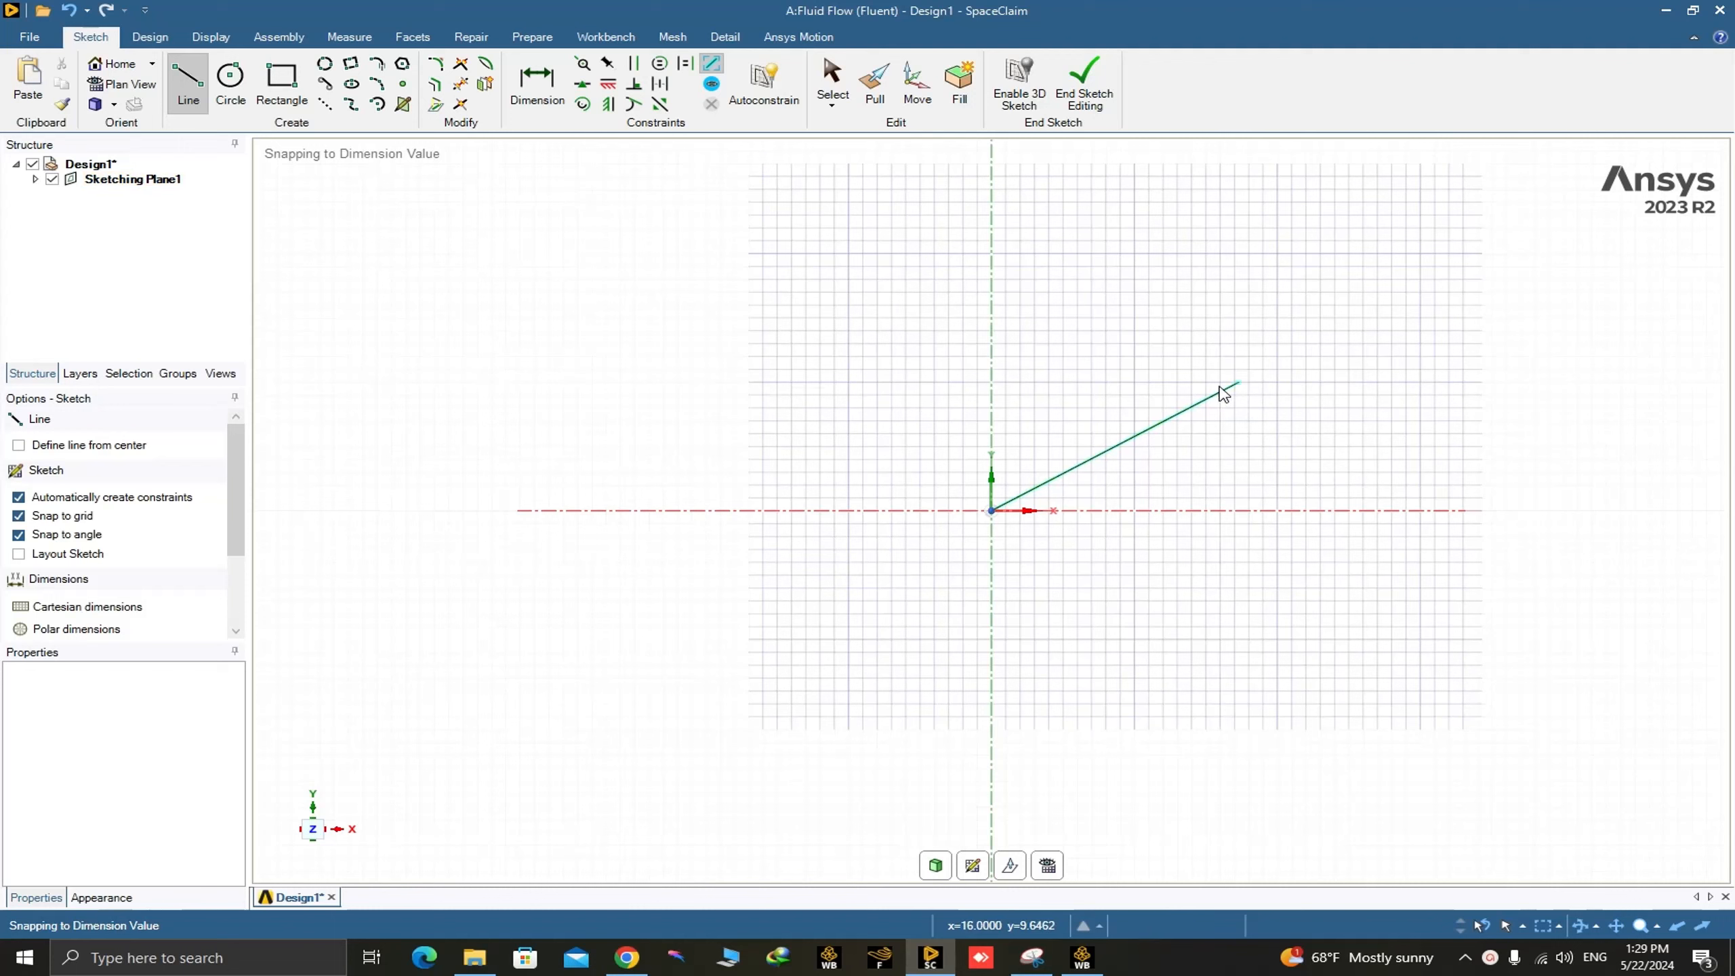
Dimension the angle between the sloped line and the X axis and set it to 15°
{"action": "left_click", "coordinate": [534, 103]}
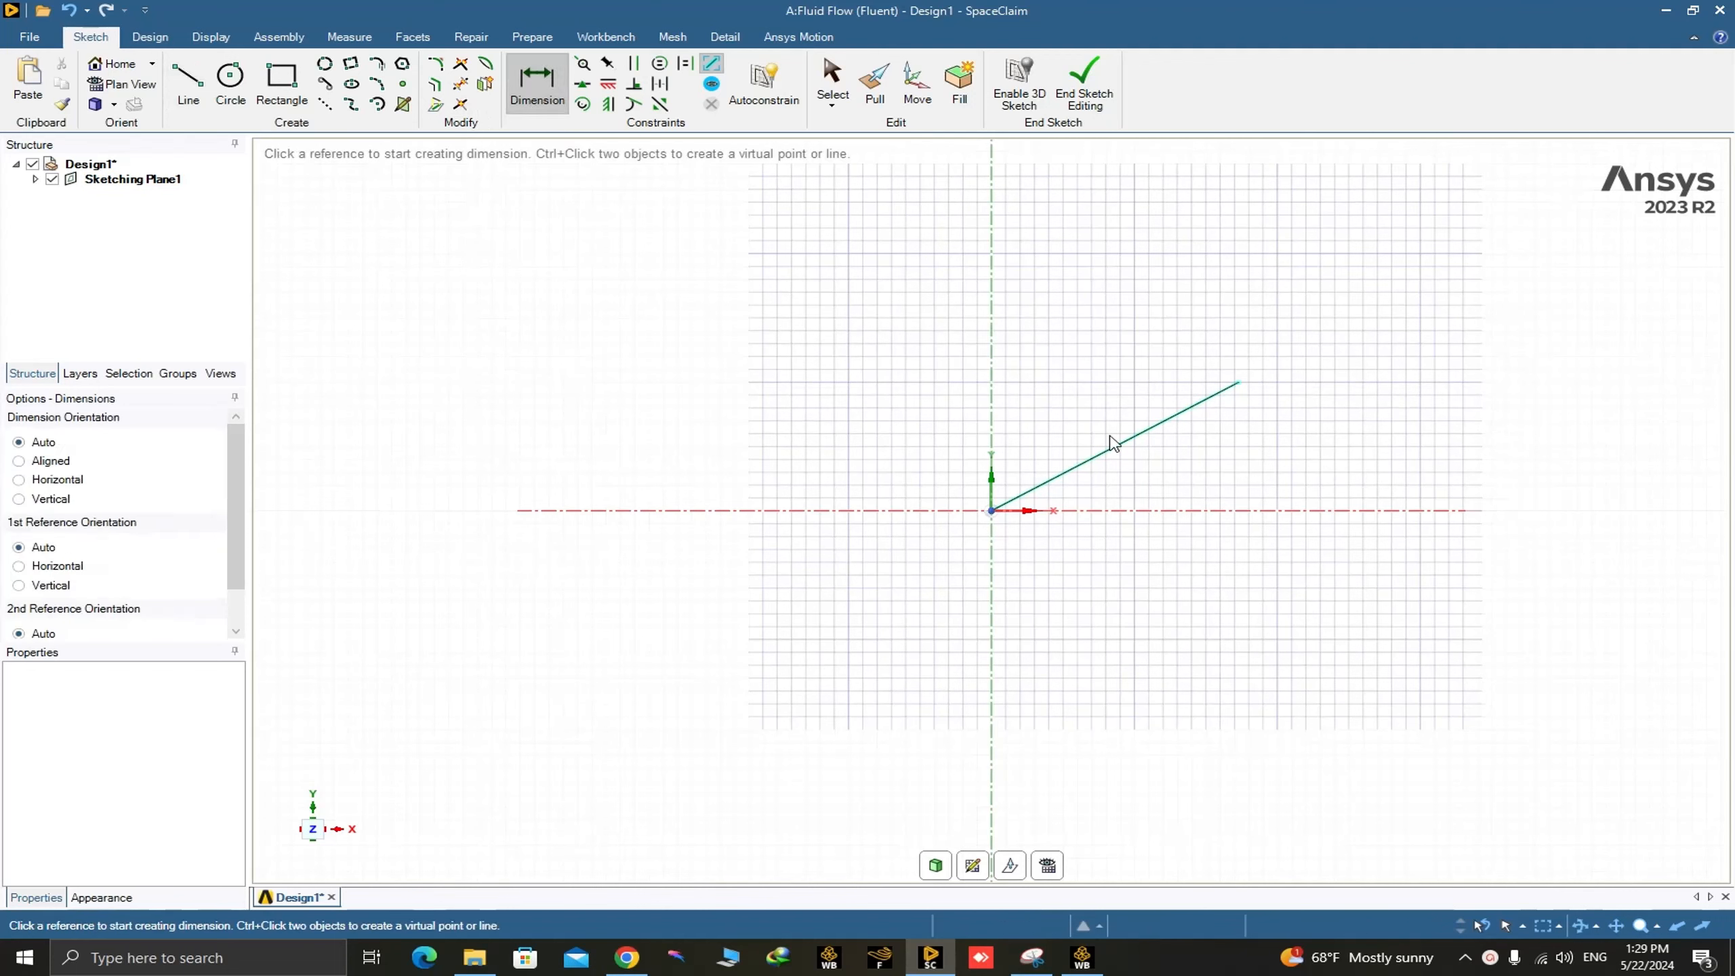
{"action": "left_click", "coordinate": [1091, 463]}
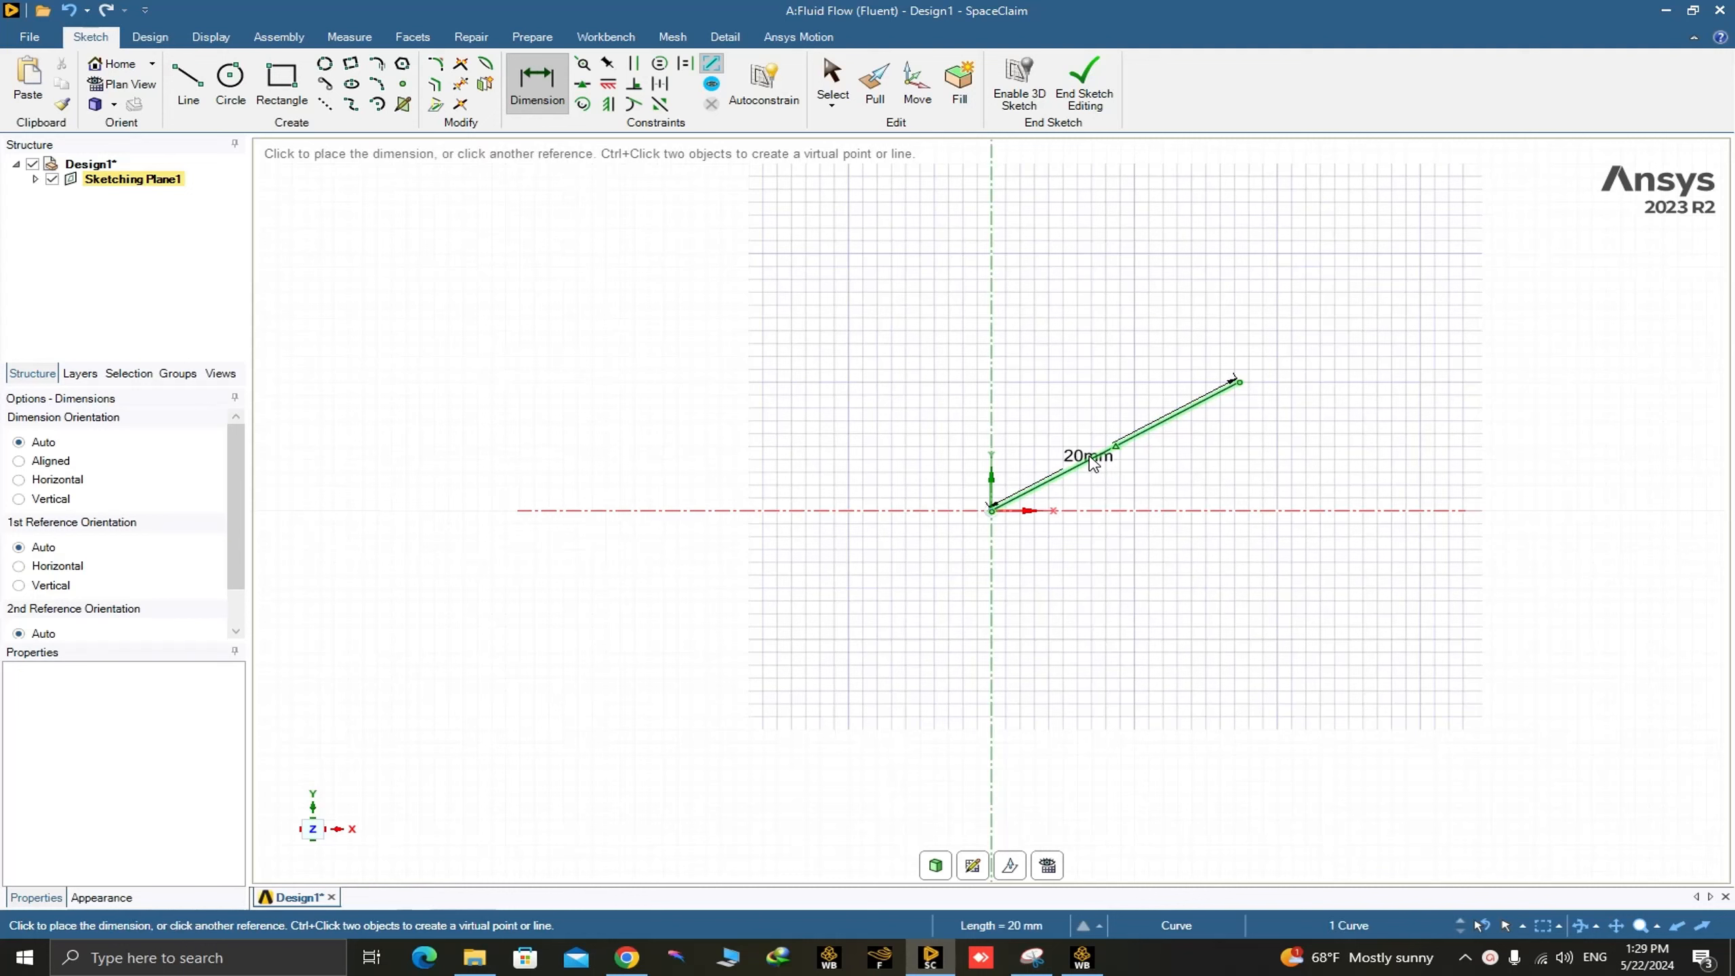
{"action": "left_click", "coordinate": [1106, 512]}
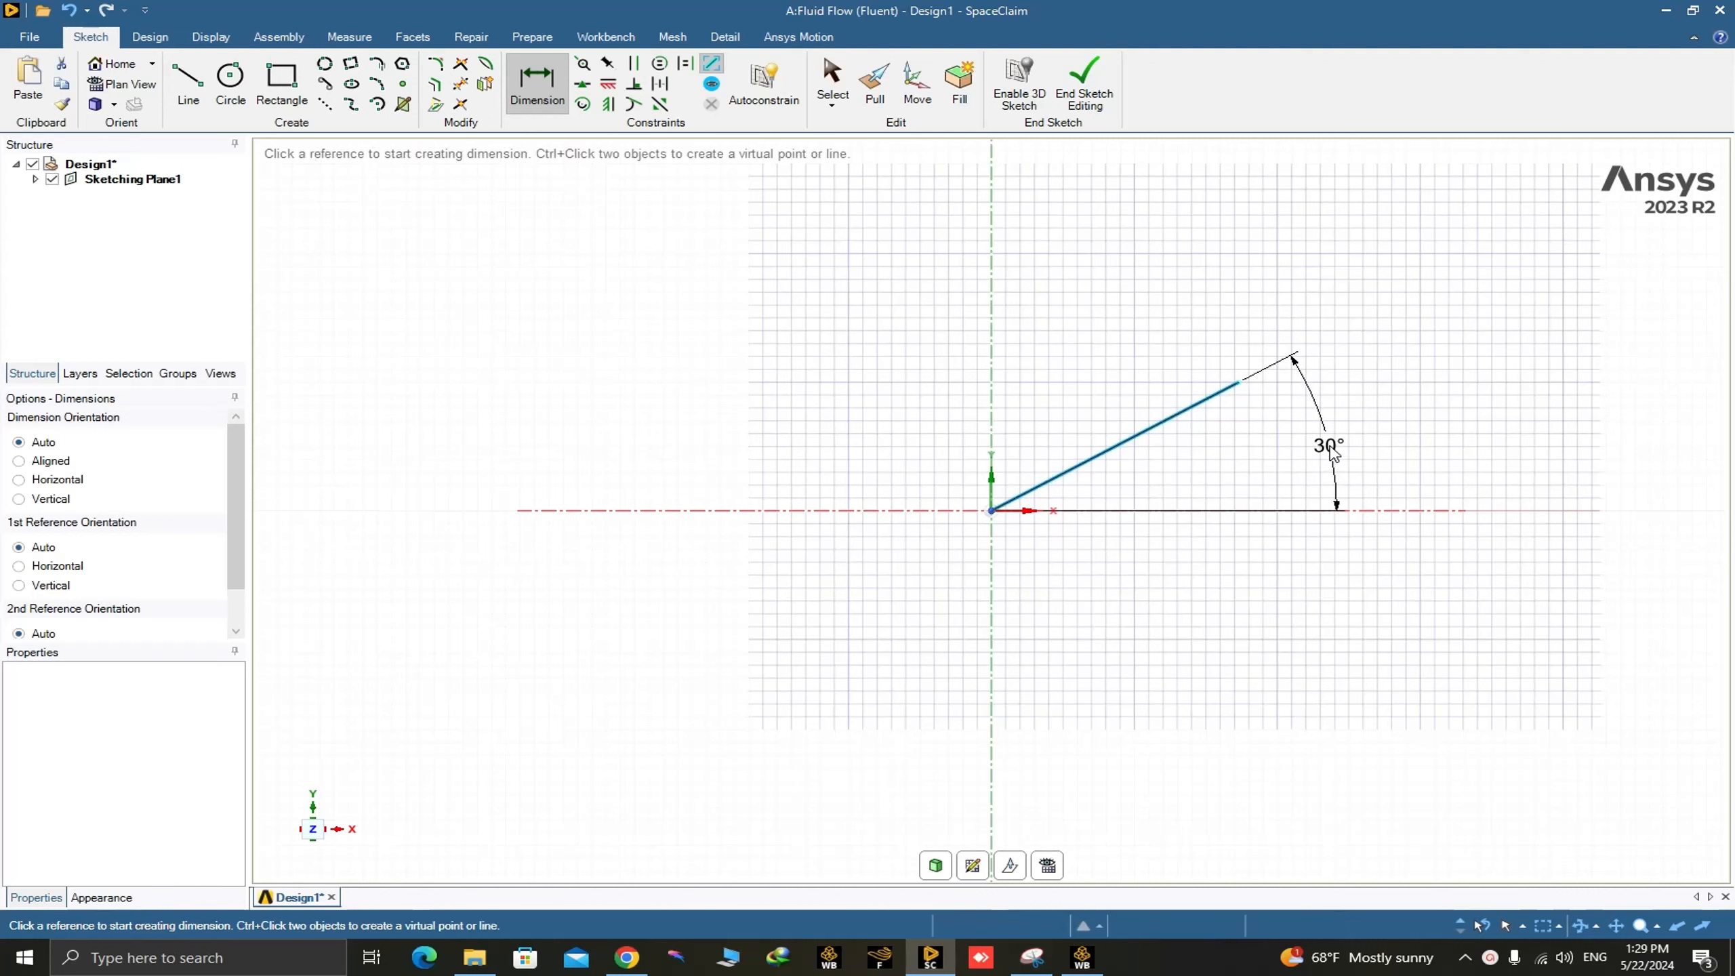
{"action": "left_click", "coordinate": [1331, 452]}
{"action": "double_click", "coordinate": [1325, 448]}
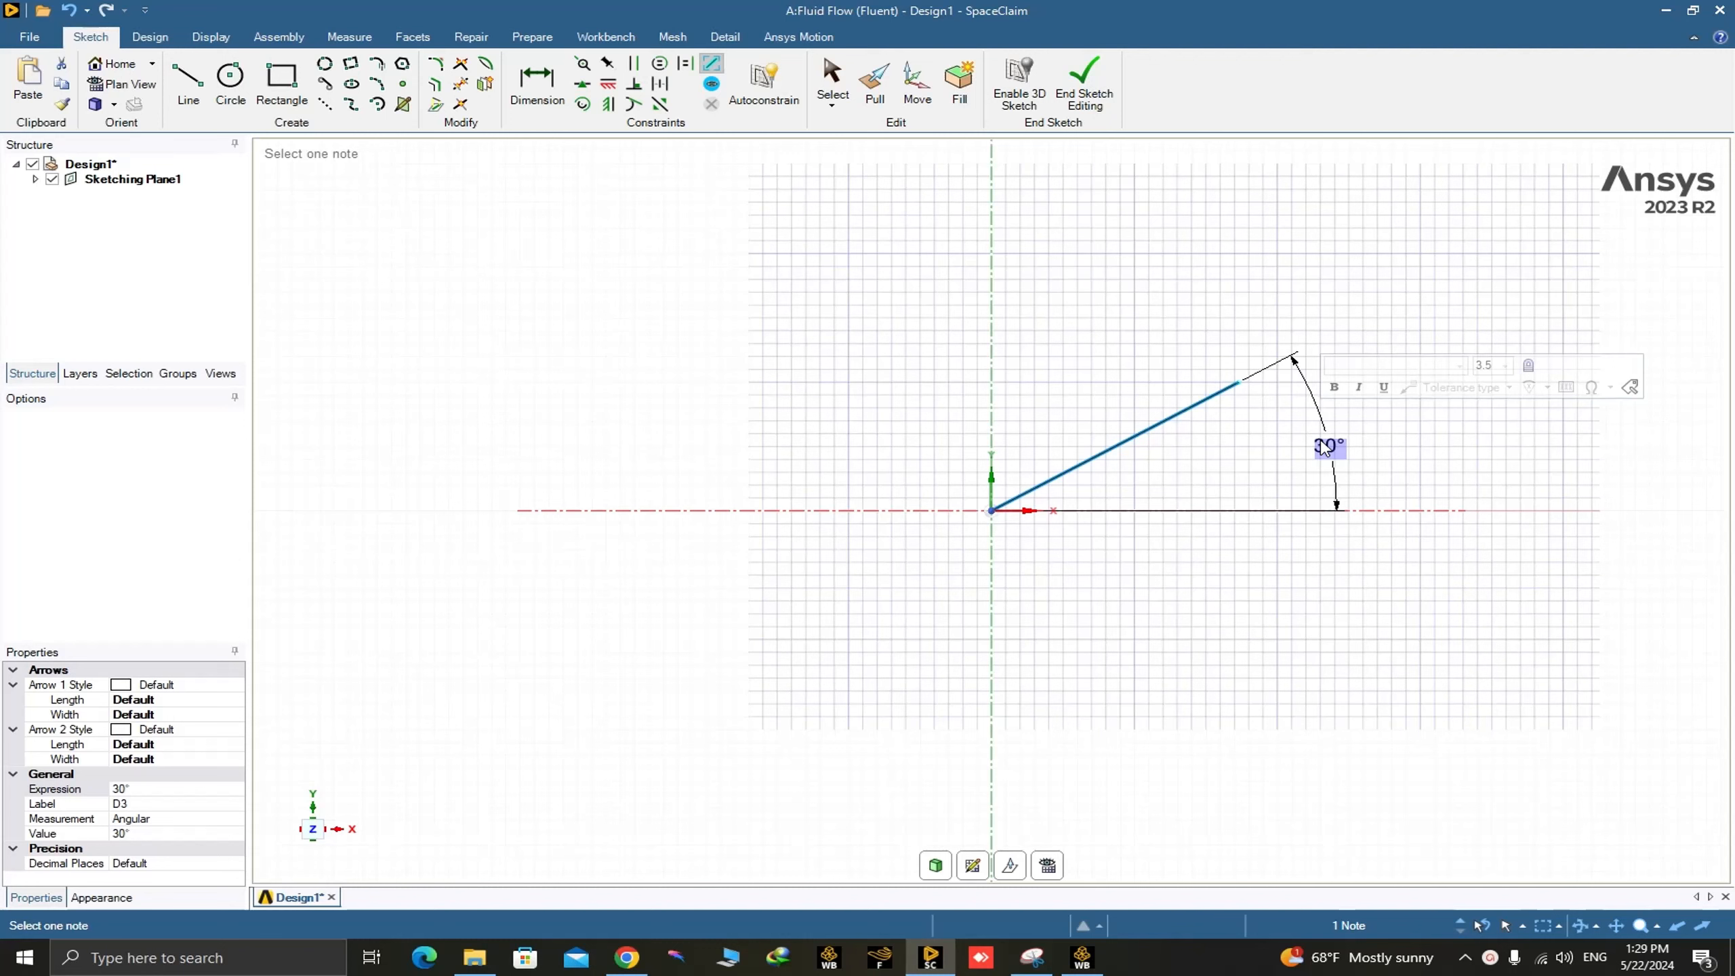
{"action": "type", "text": "45"}
{"action": "key", "text": "Return"}
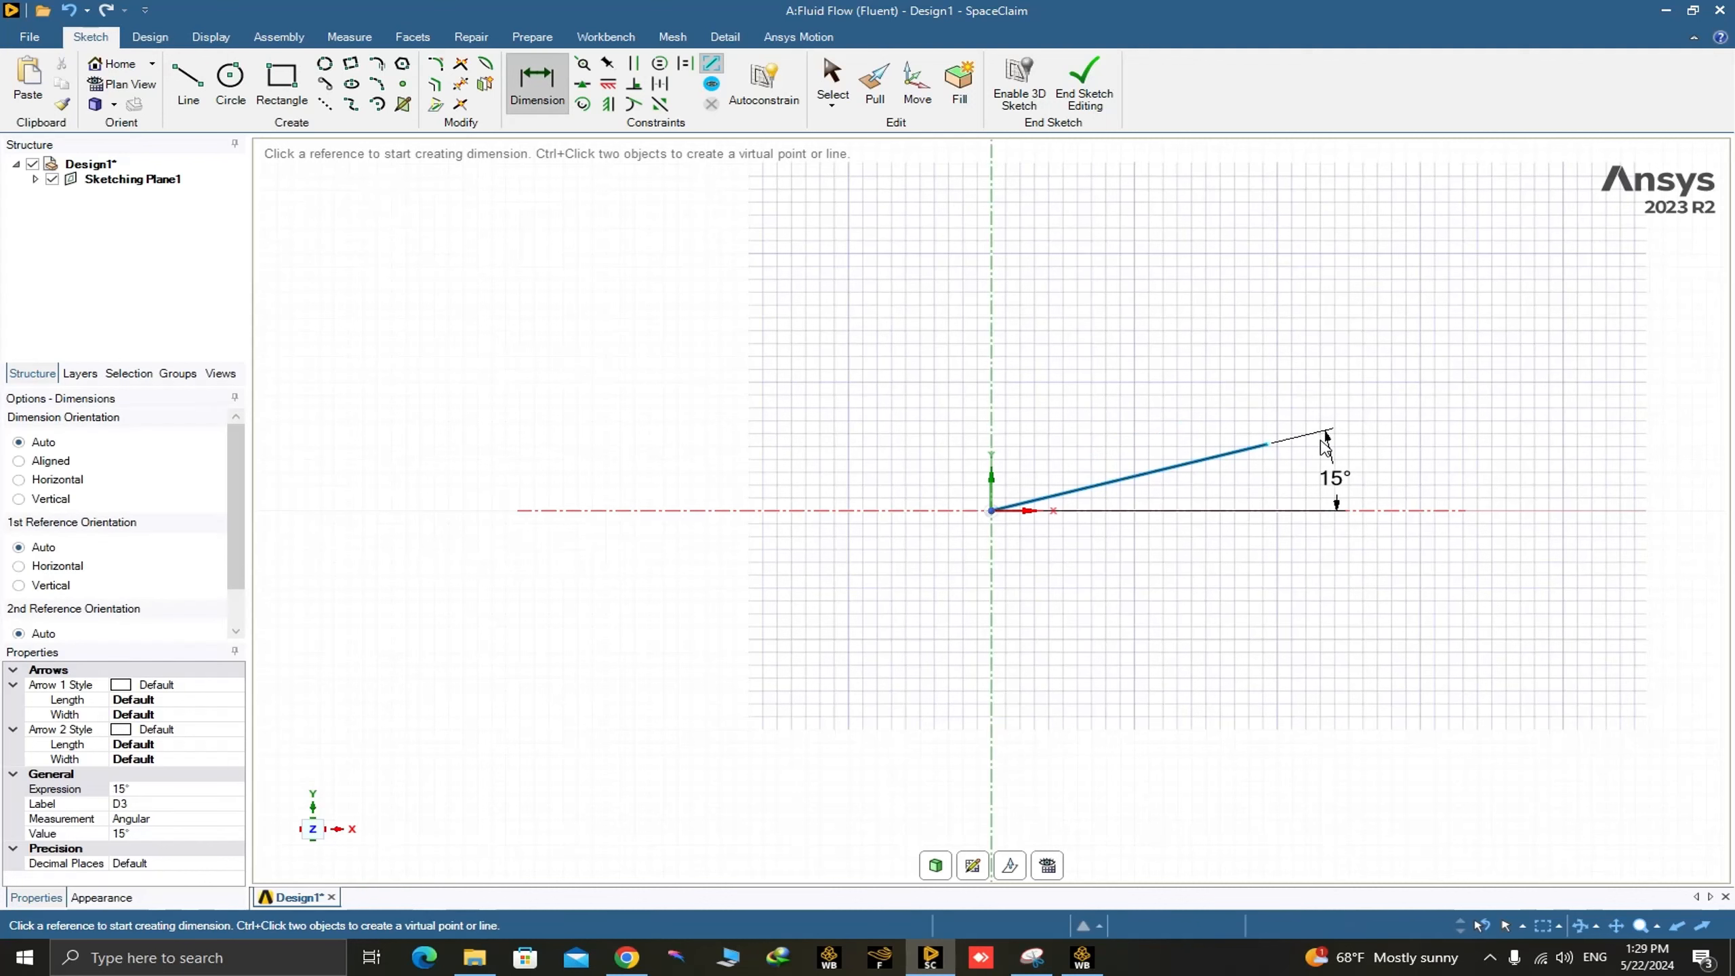
{"action": "key", "text": "Escape"}
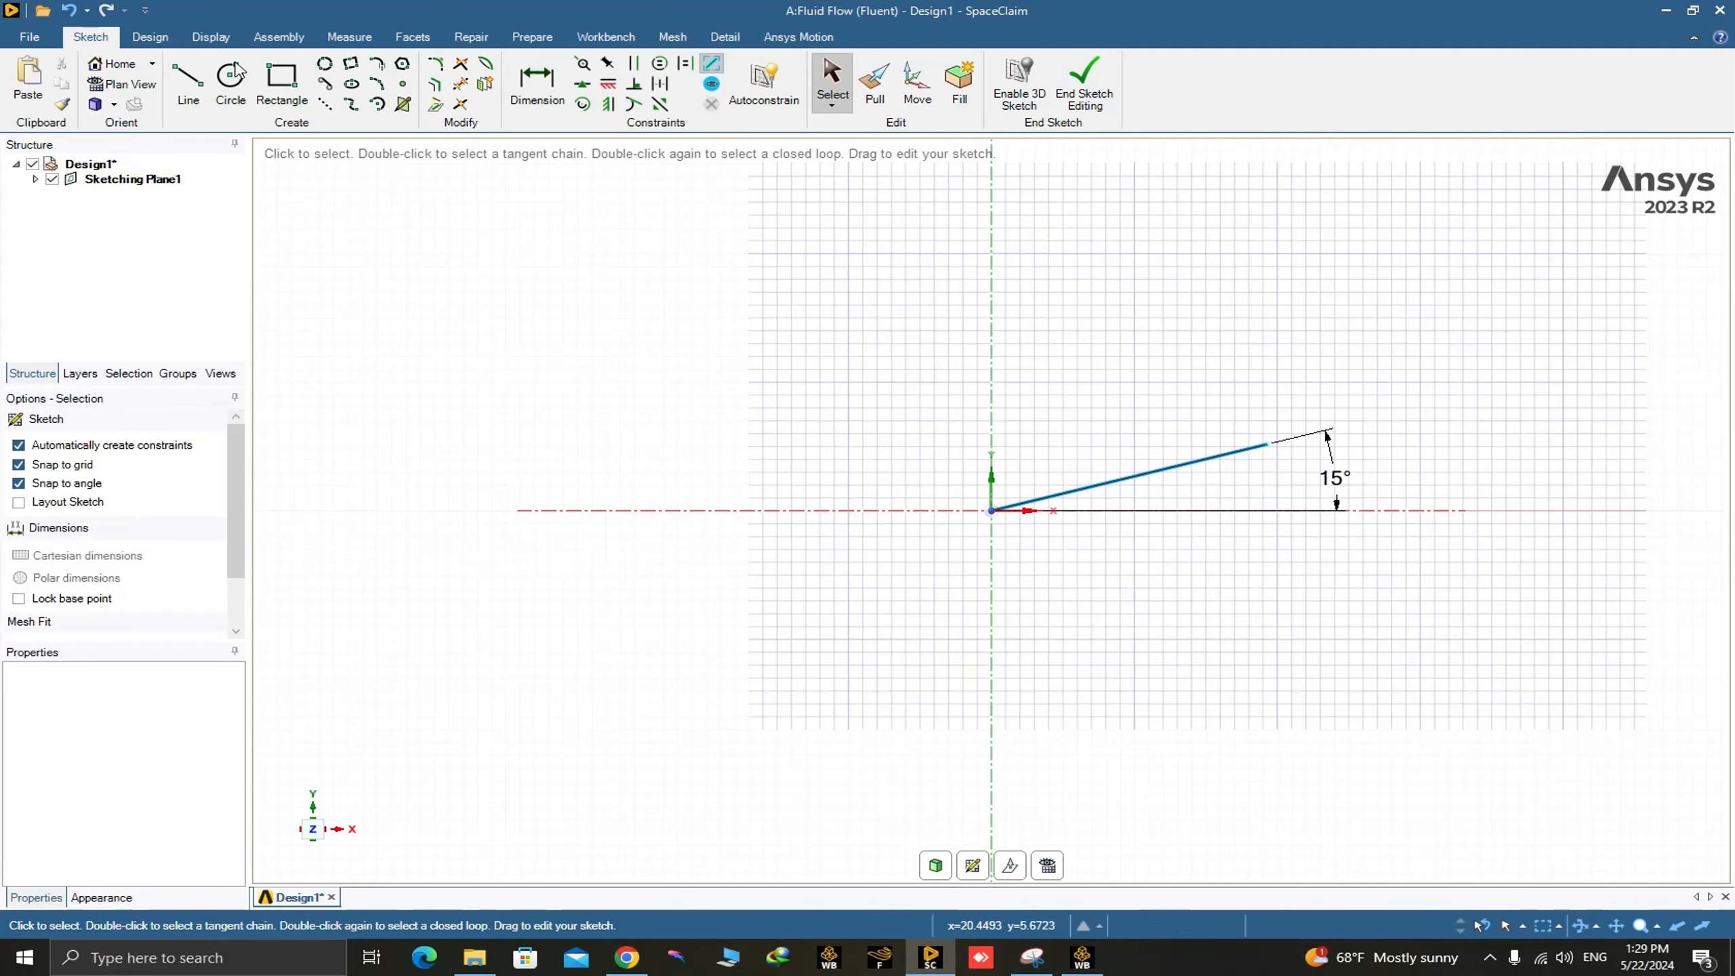
Sketch a second 20 mm line from the first line's upper end down to the X axis, forming a symmetric peak
{"action": "left_click", "coordinate": [194, 84]}
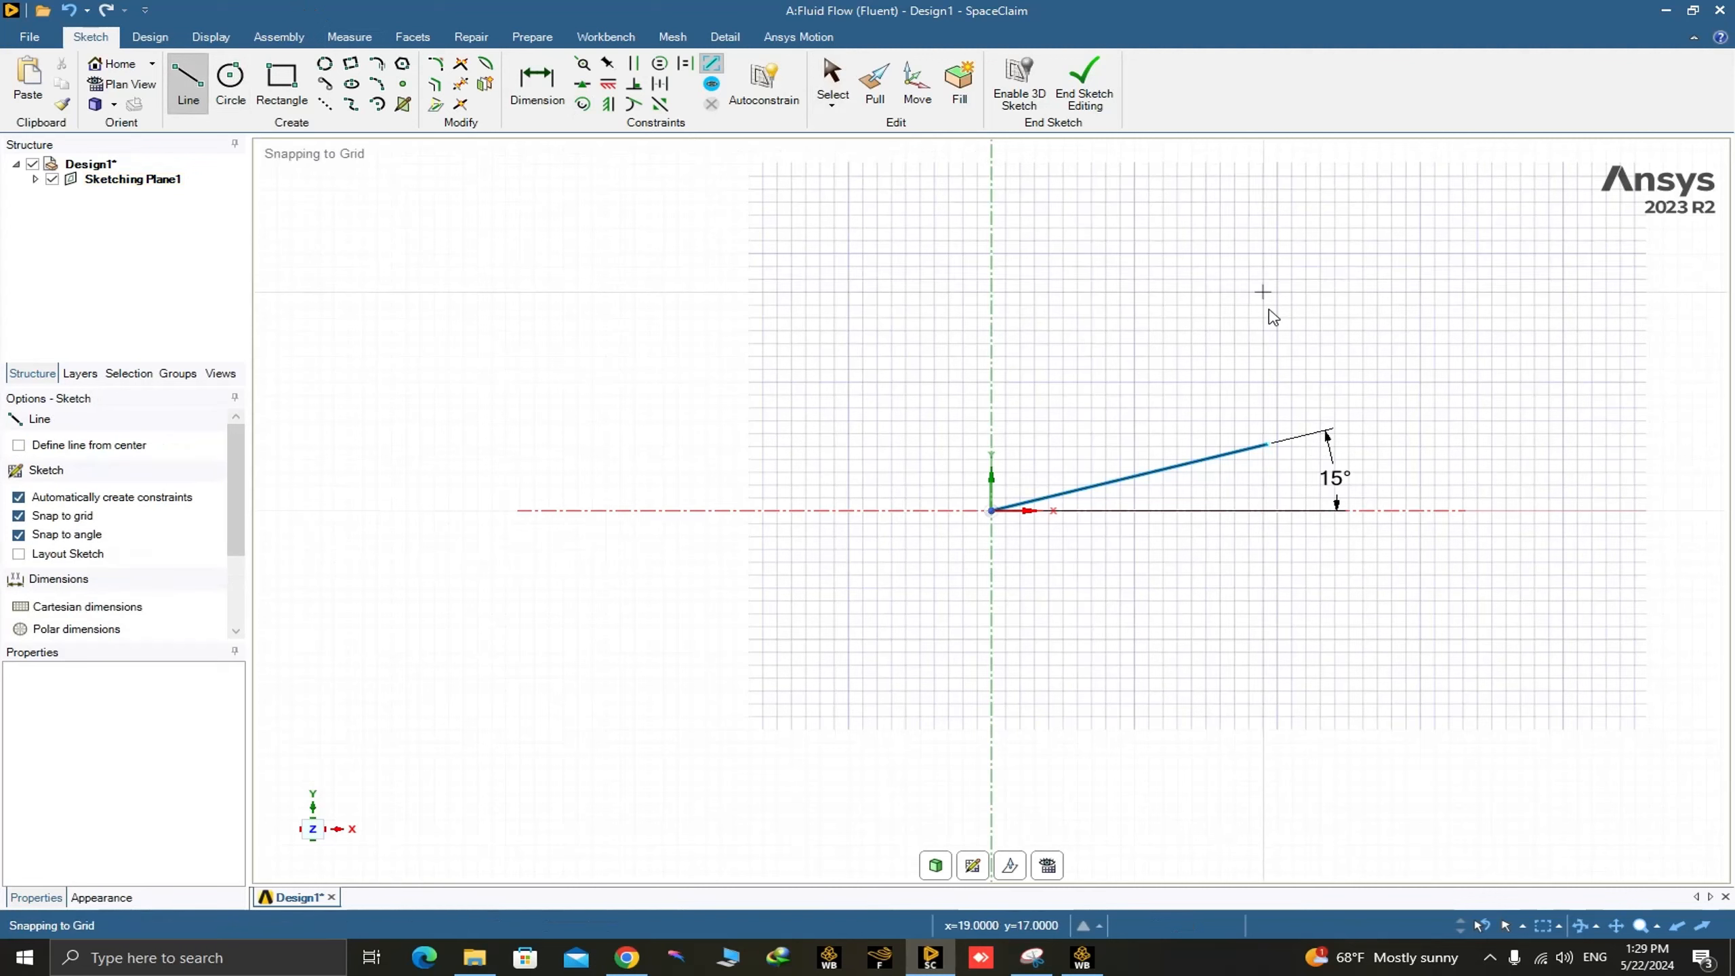
{"action": "left_click", "coordinate": [1268, 445]}
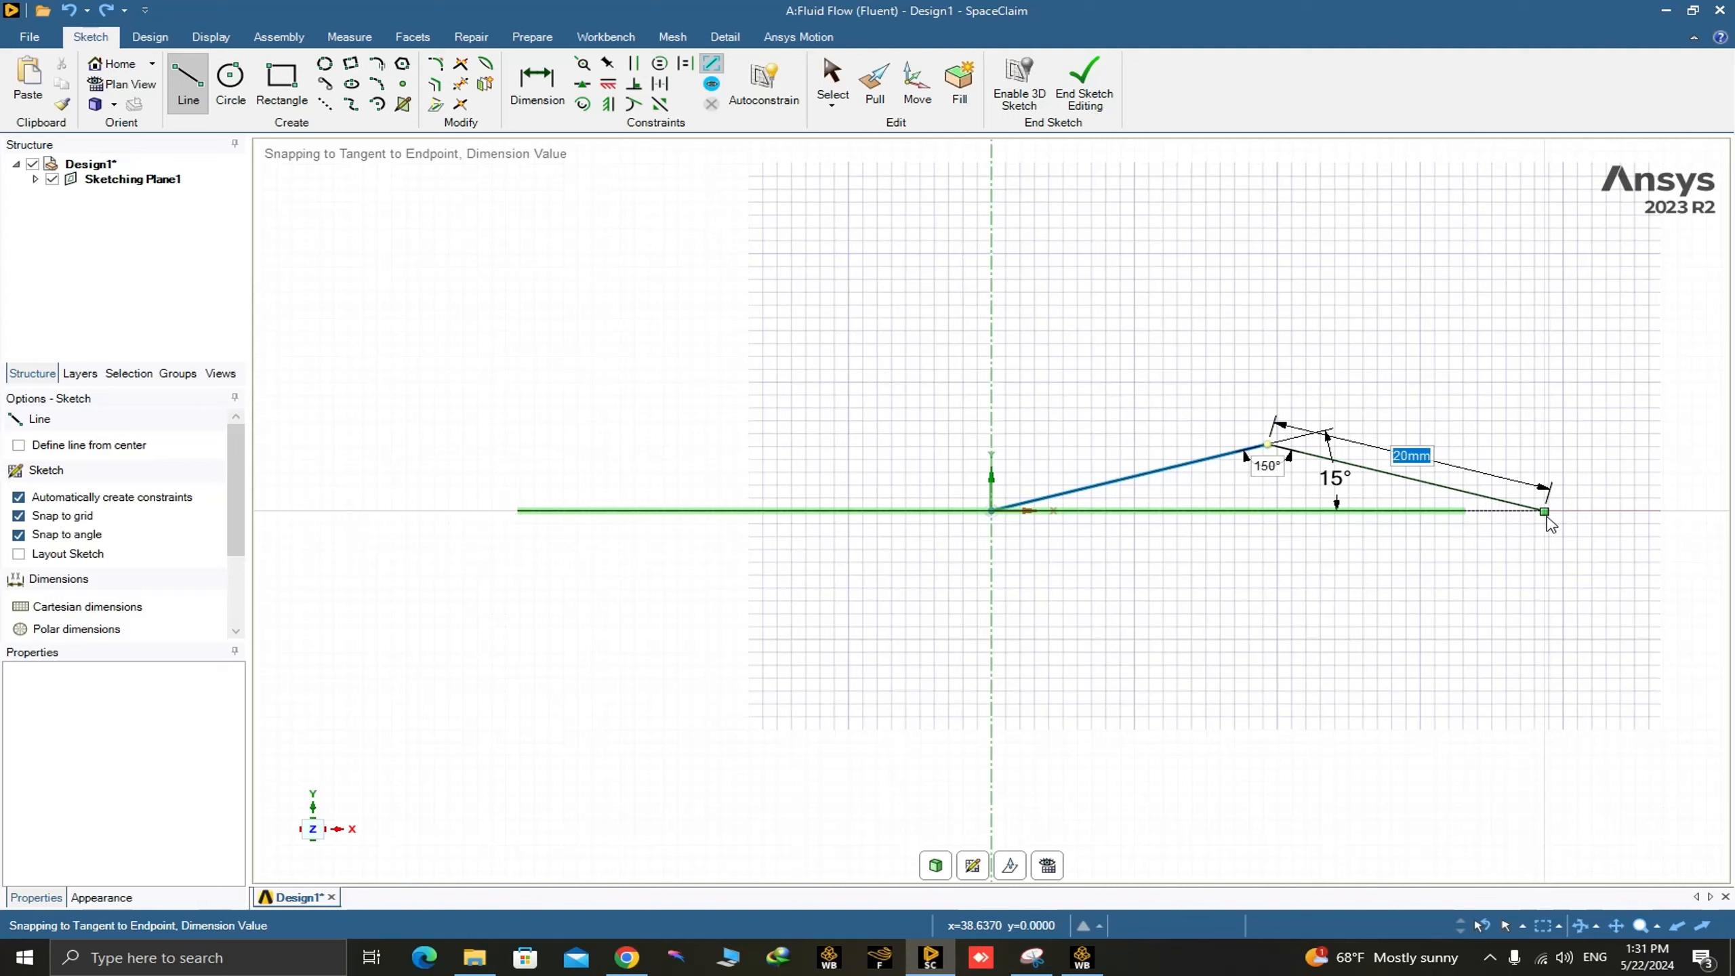
{"action": "left_click", "coordinate": [1546, 514]}
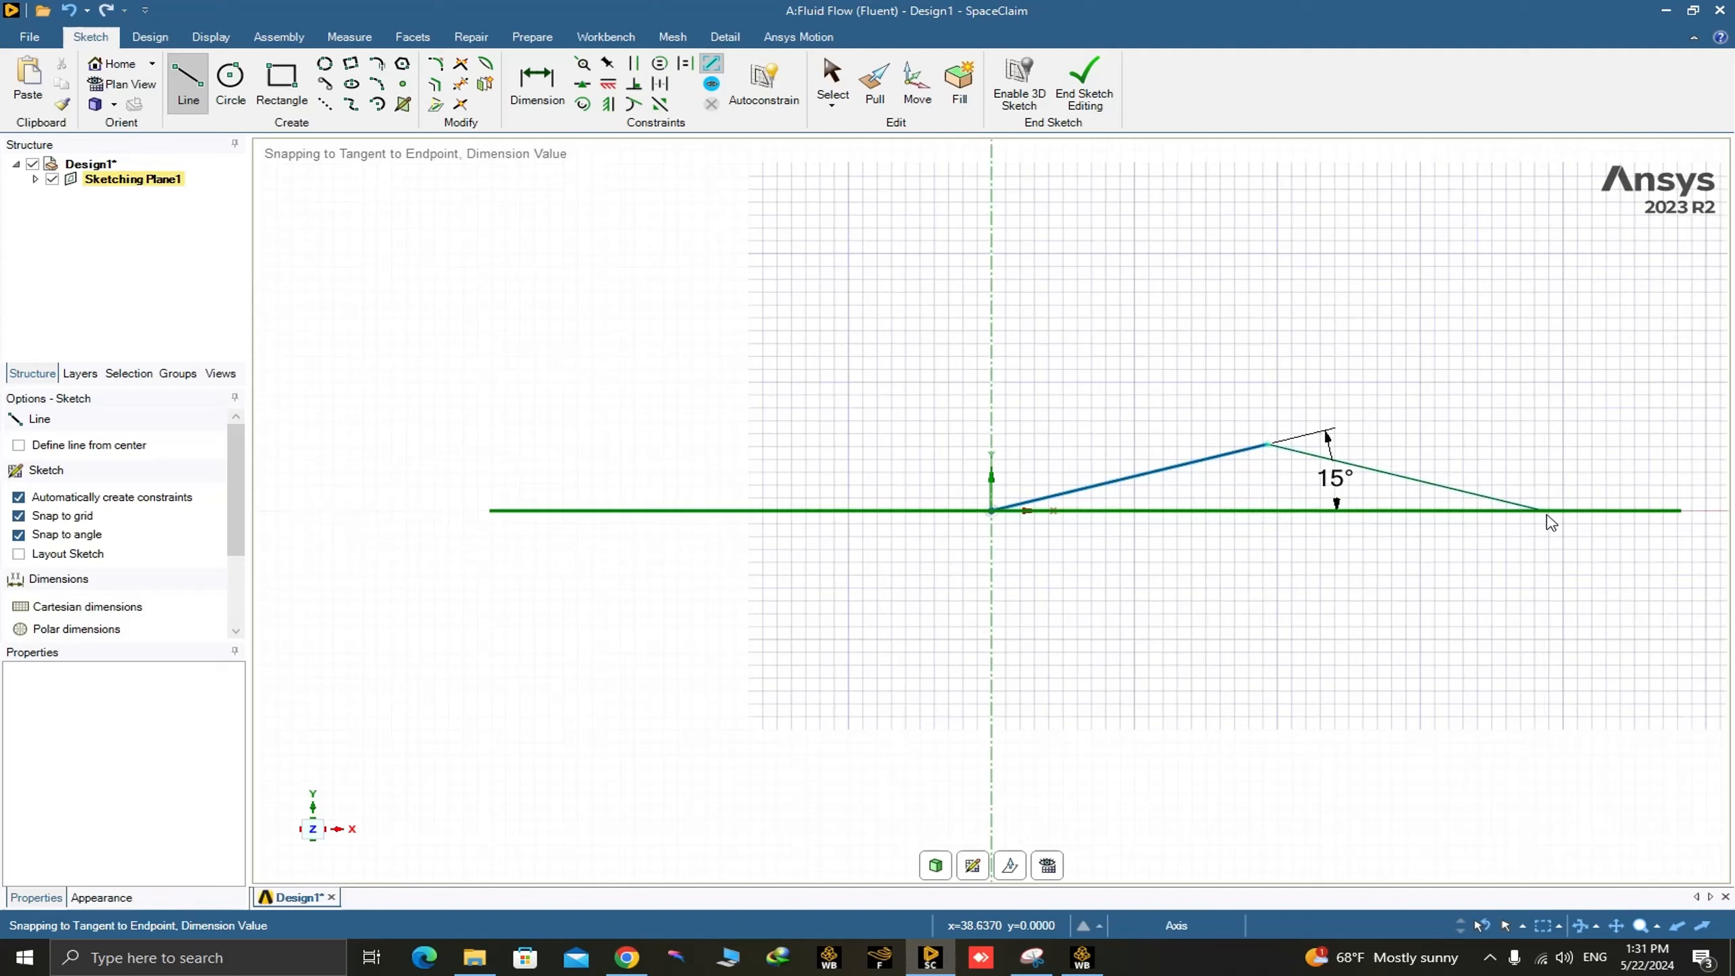
{"action": "key", "text": "Escape"}
Check the second line's length and its angle to the X axis with the Dimension tool
{"action": "left_click", "coordinate": [539, 102]}
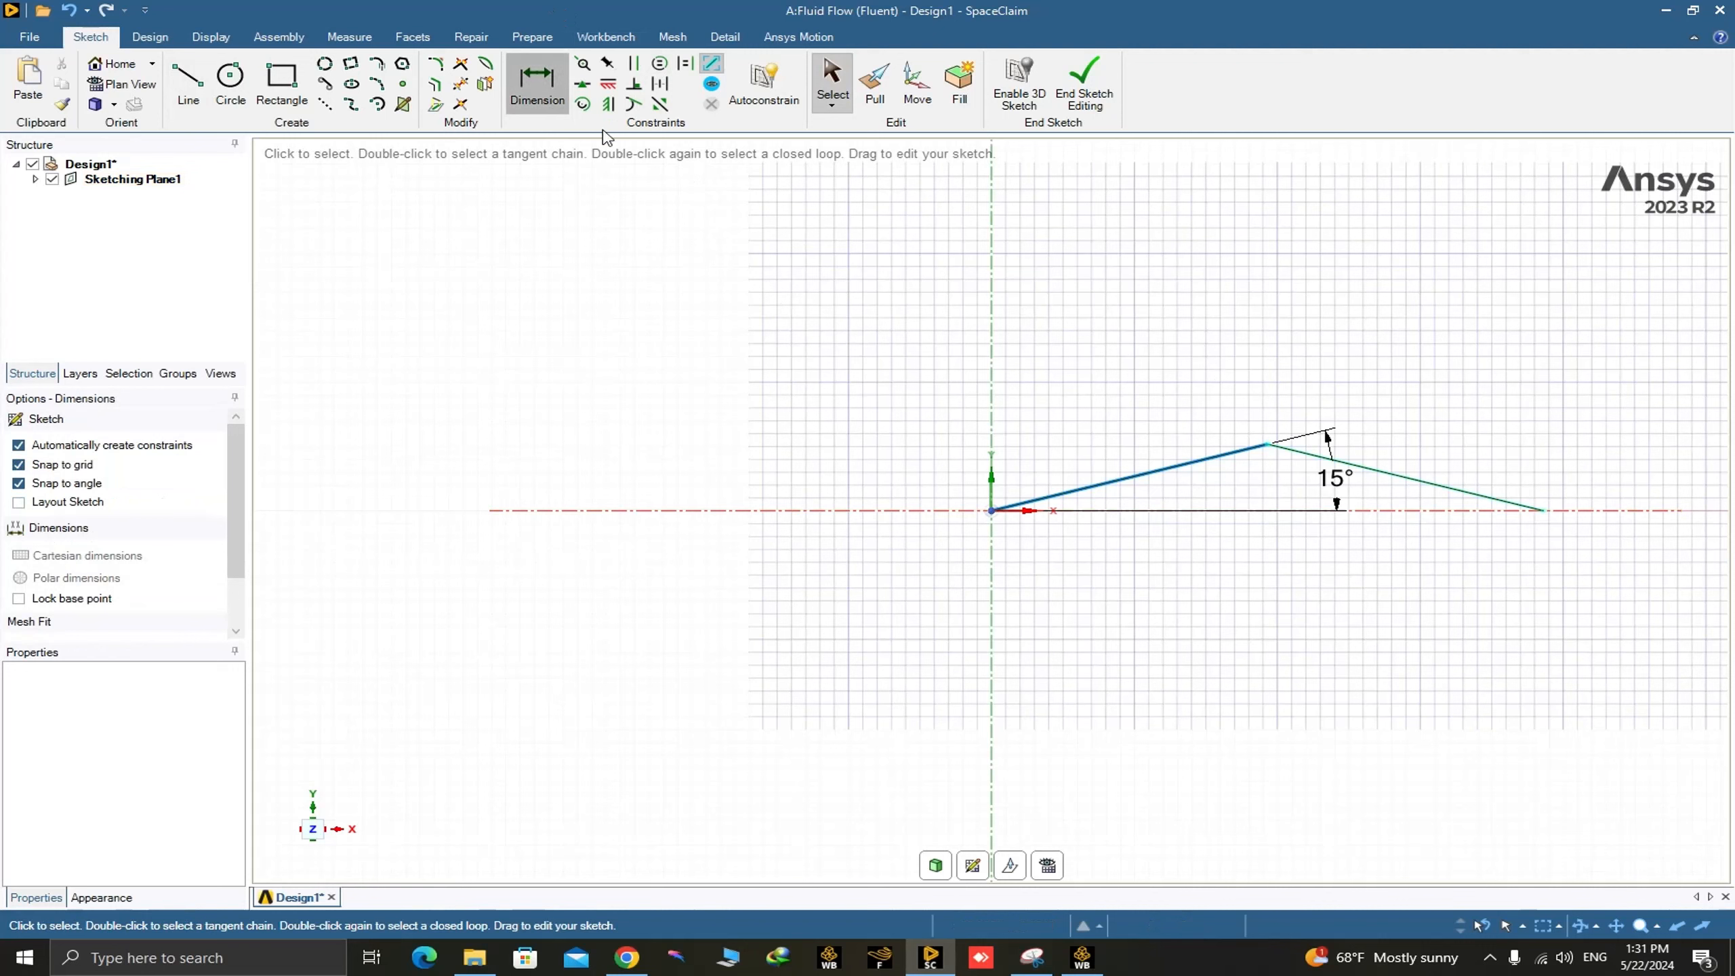
{"action": "left_click", "coordinate": [1434, 488]}
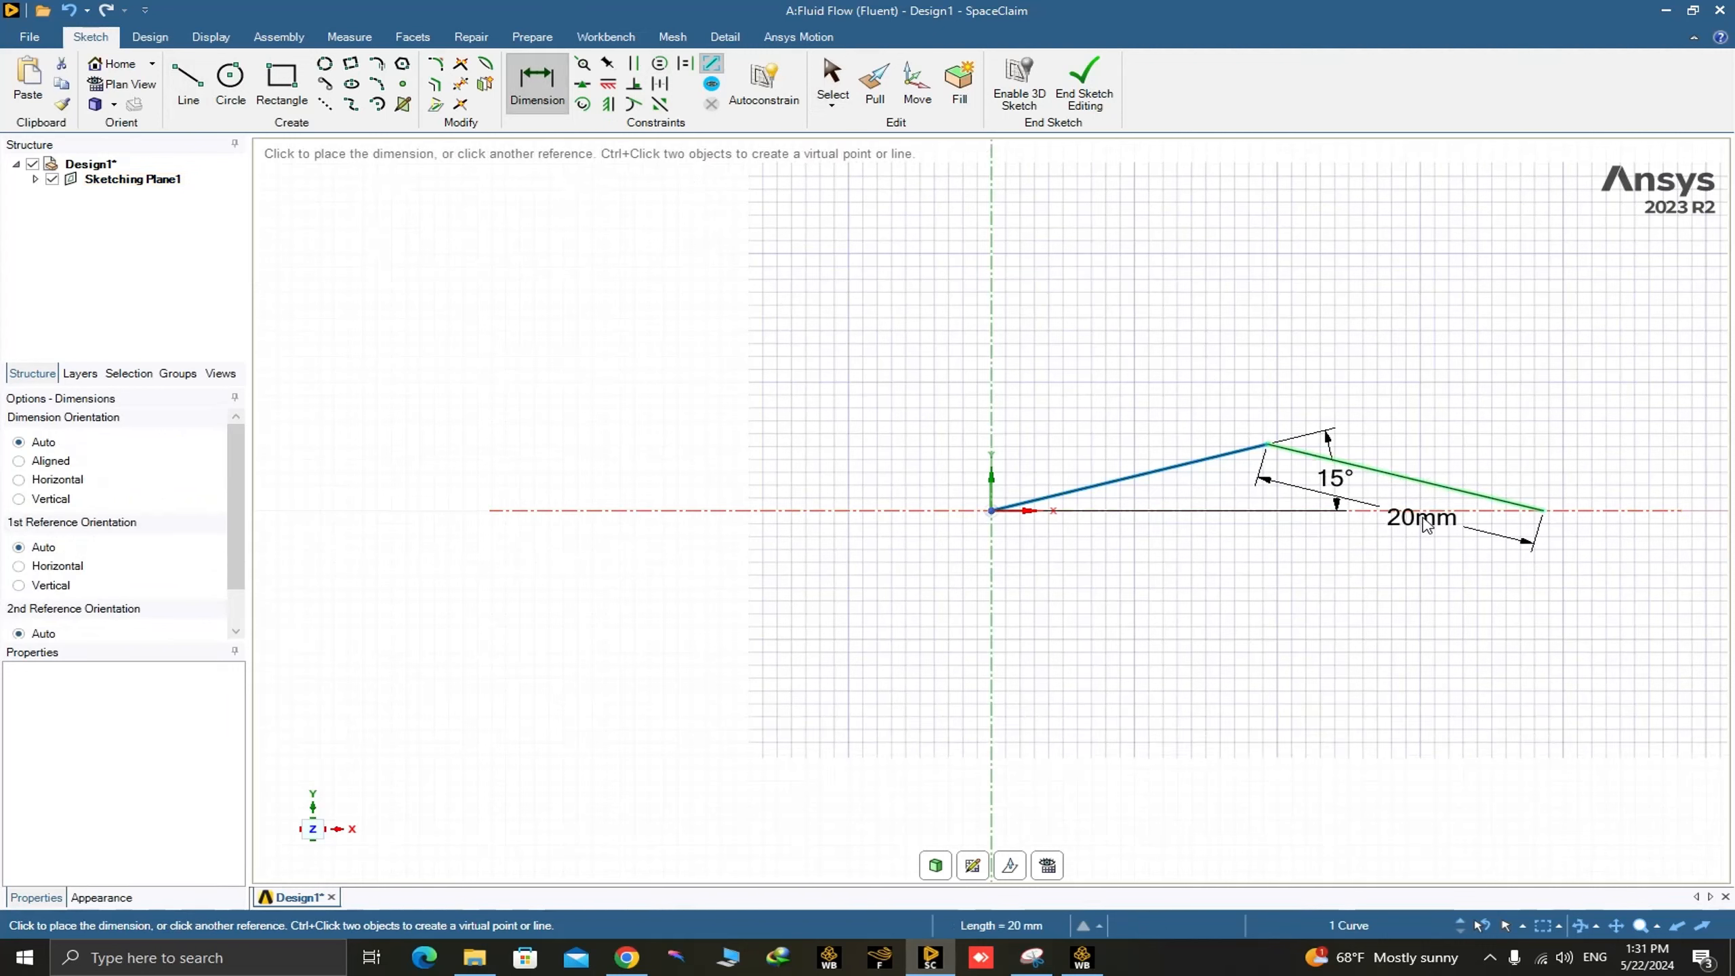
{"action": "left_click", "coordinate": [1422, 514]}
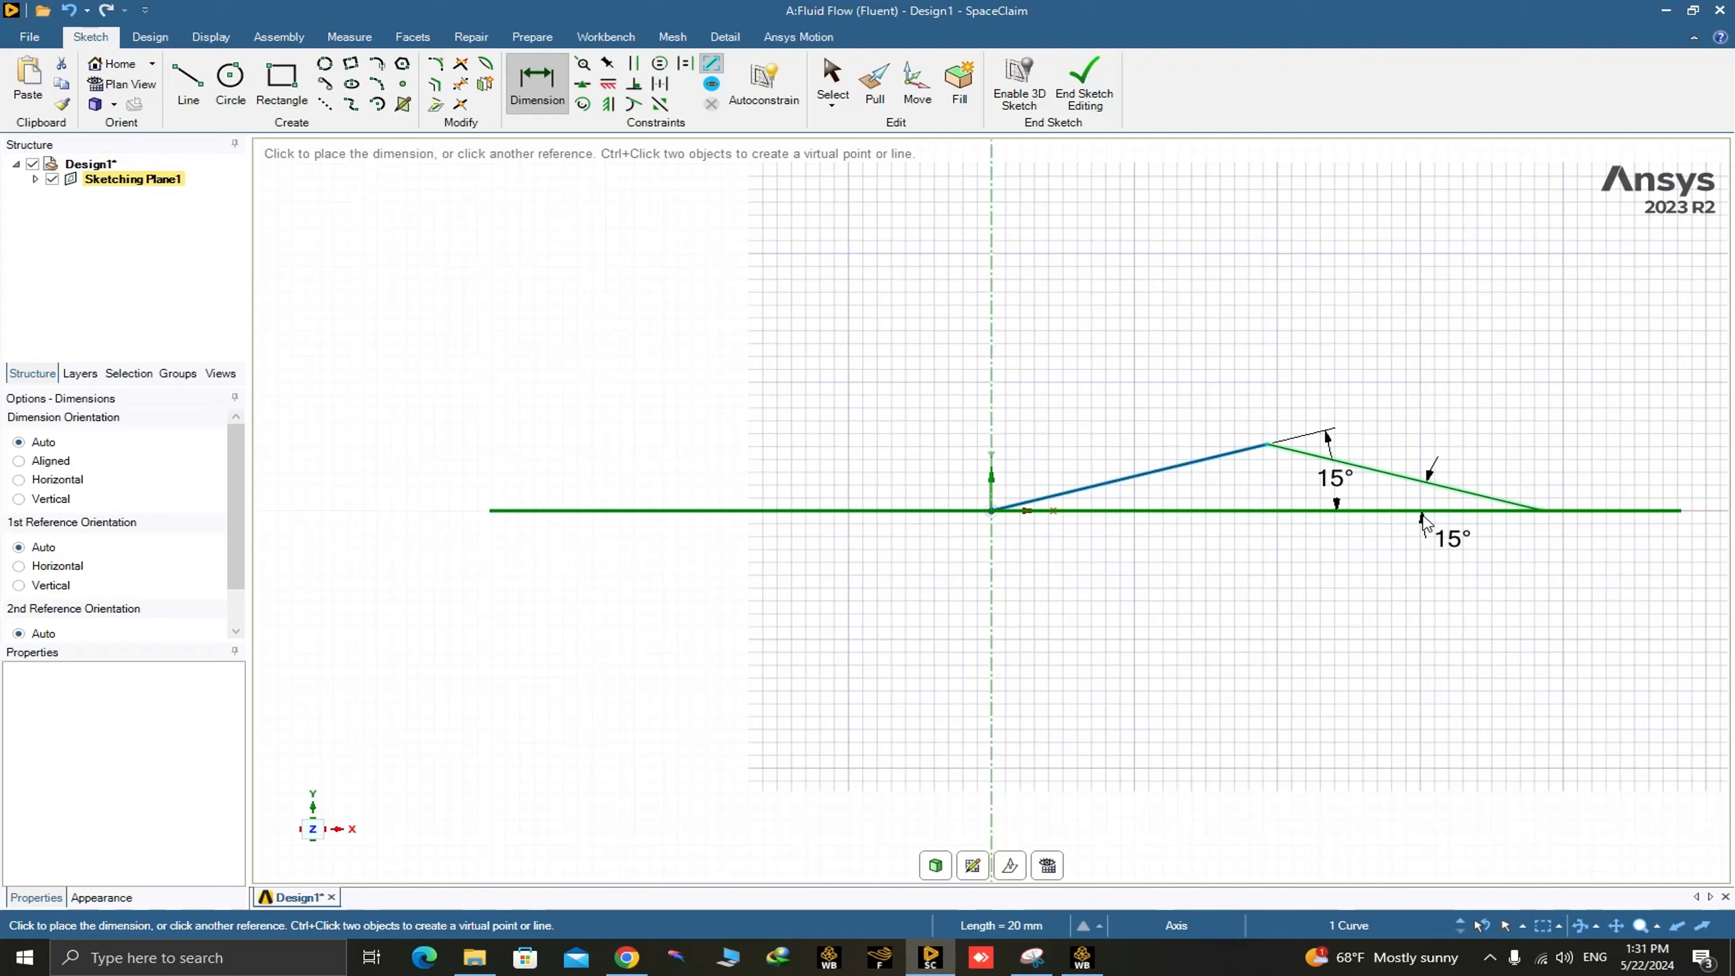
{"action": "key", "text": "Escape"}
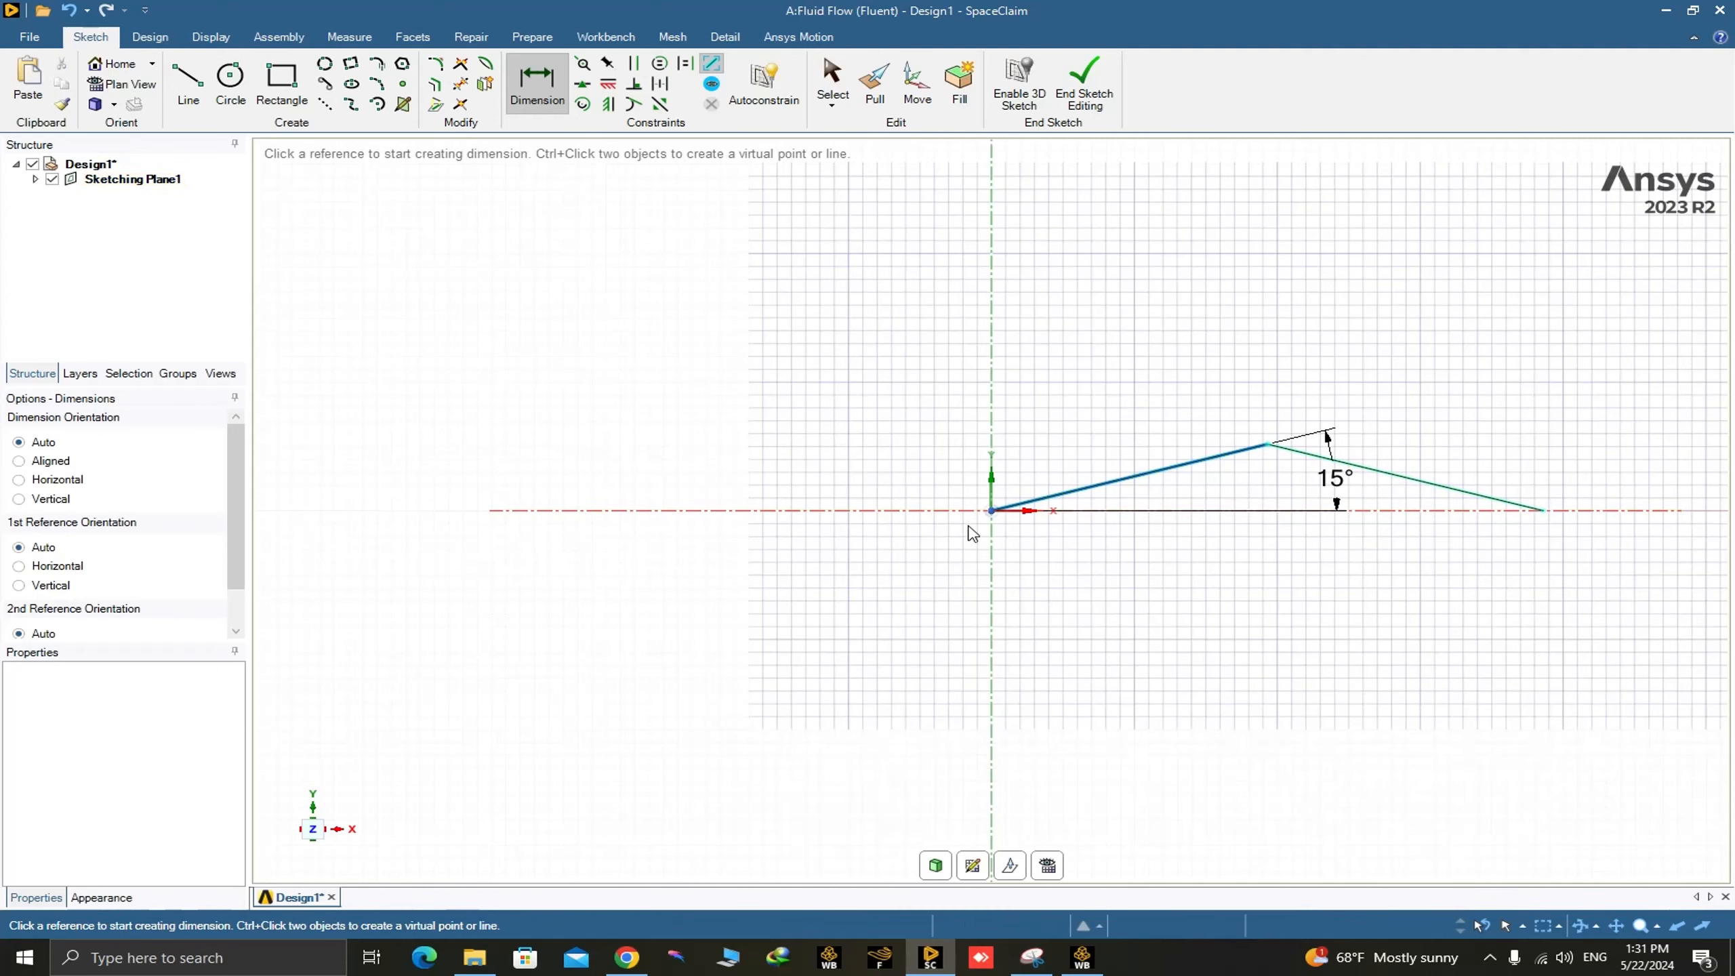
{"action": "scroll", "coordinate": [1335, 494], "scroll_direction": "down", "scroll_amount": 3}
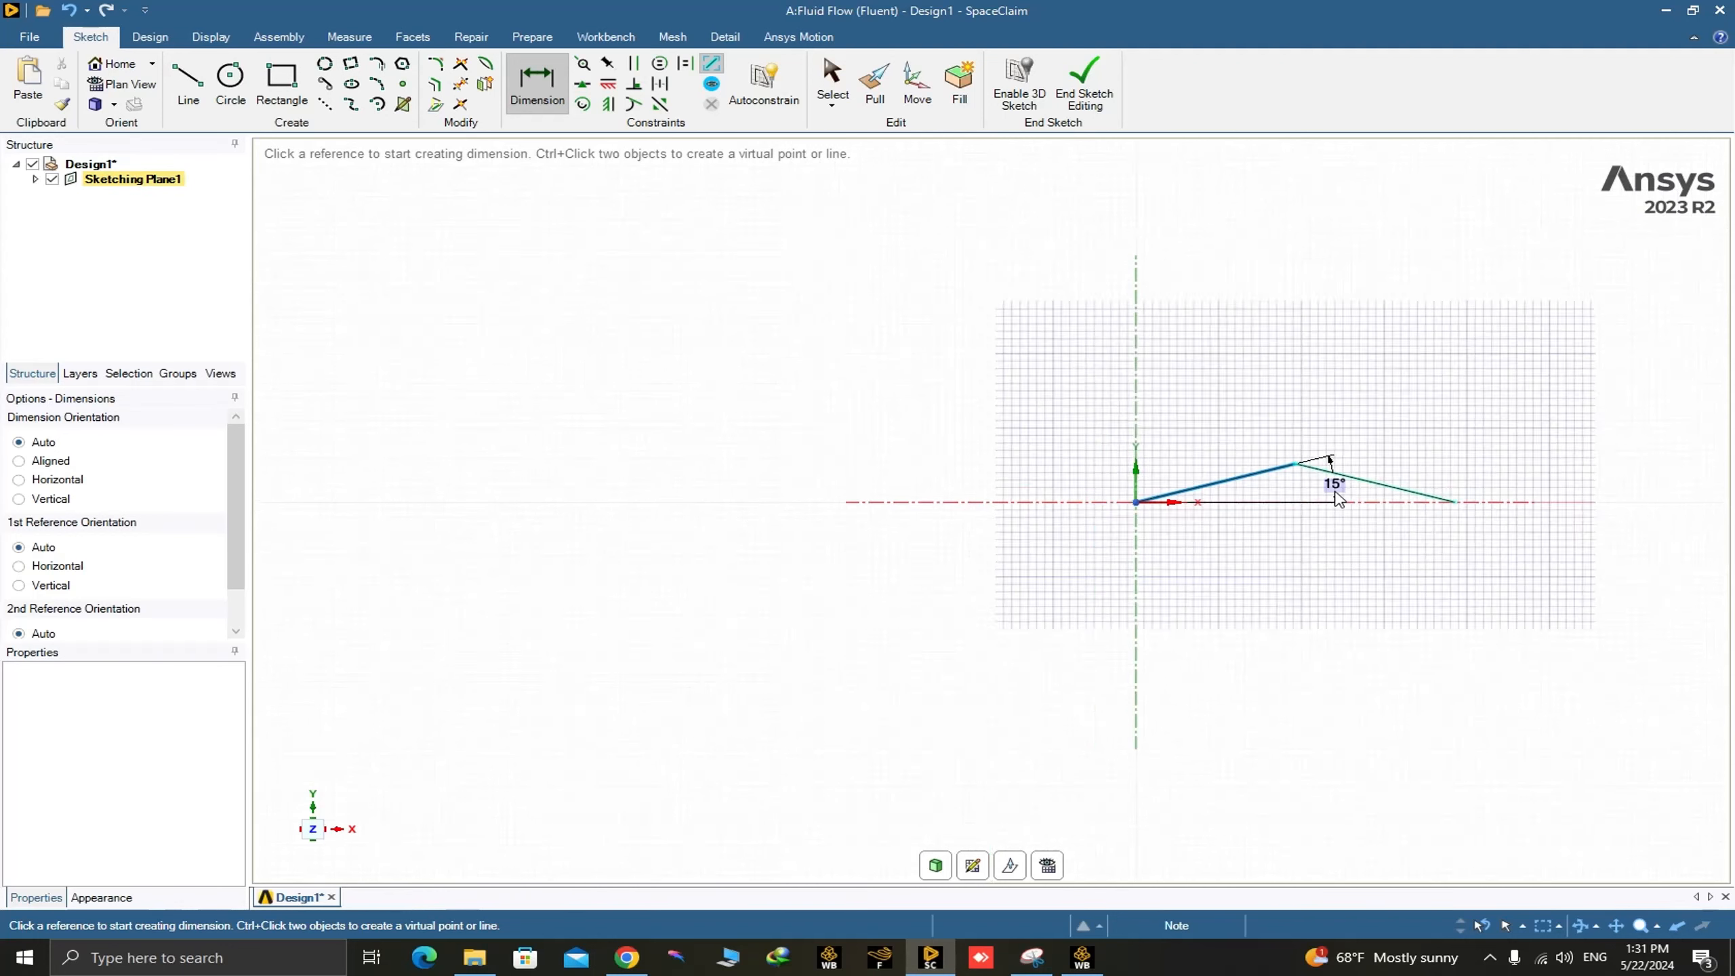
{"action": "scroll", "coordinate": [1336, 499], "scroll_direction": "down", "scroll_amount": 1}
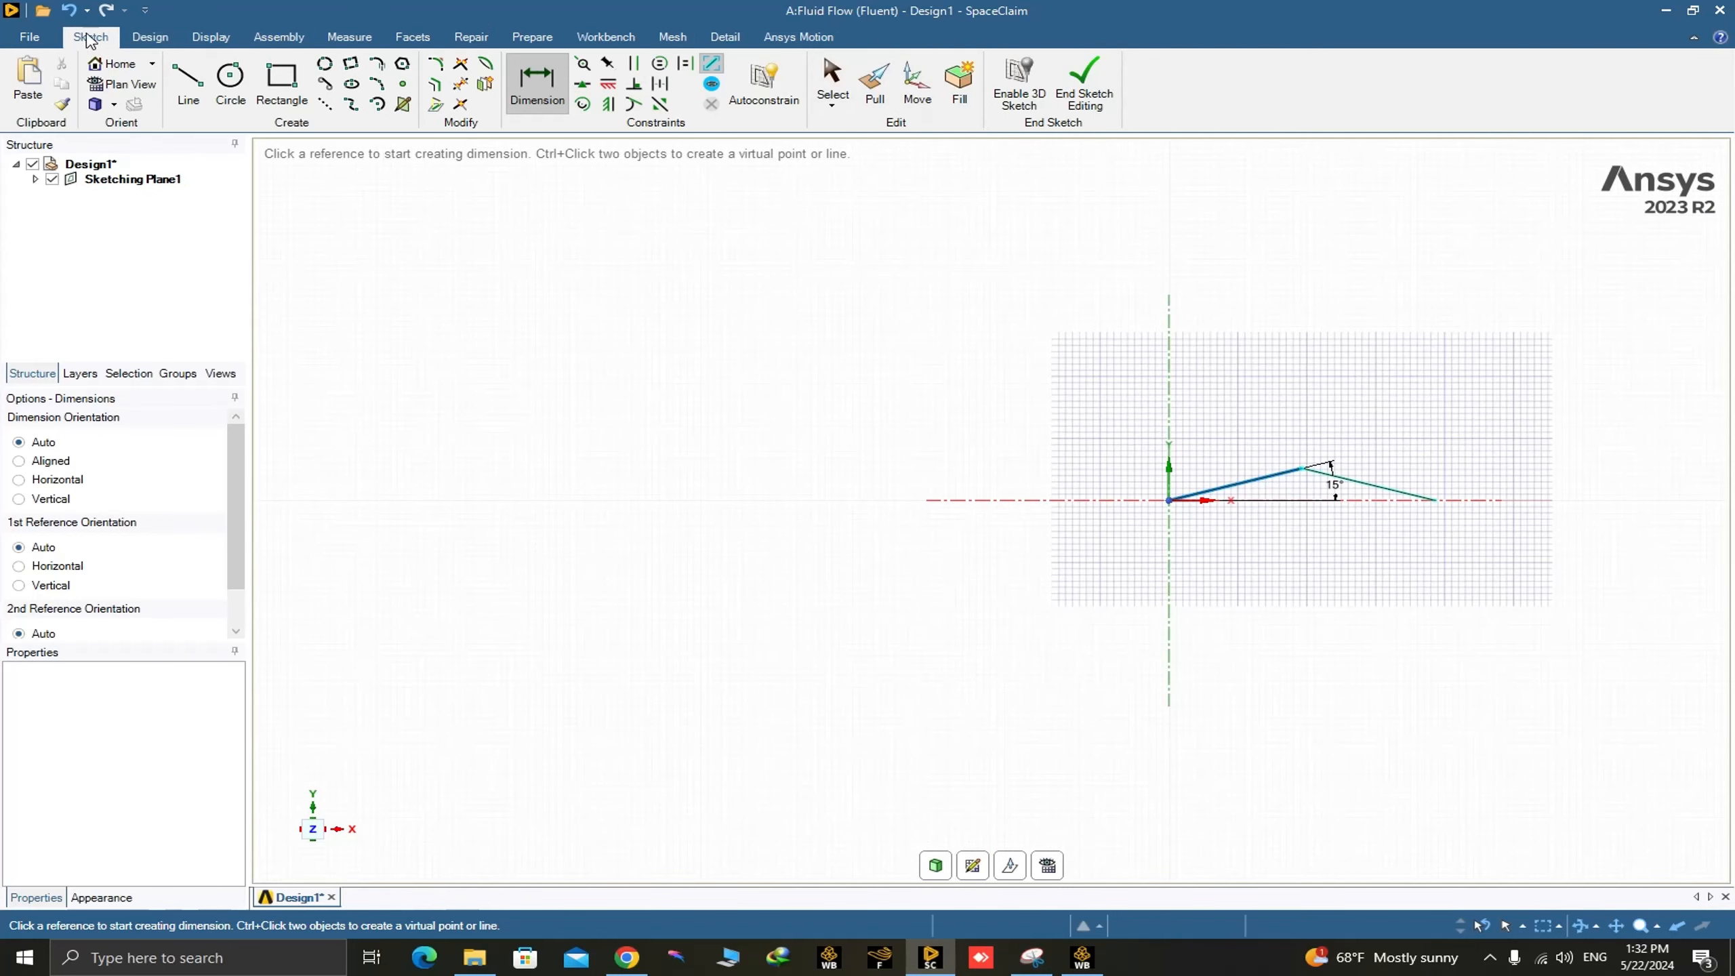
{"action": "left_click", "coordinate": [150, 36]}
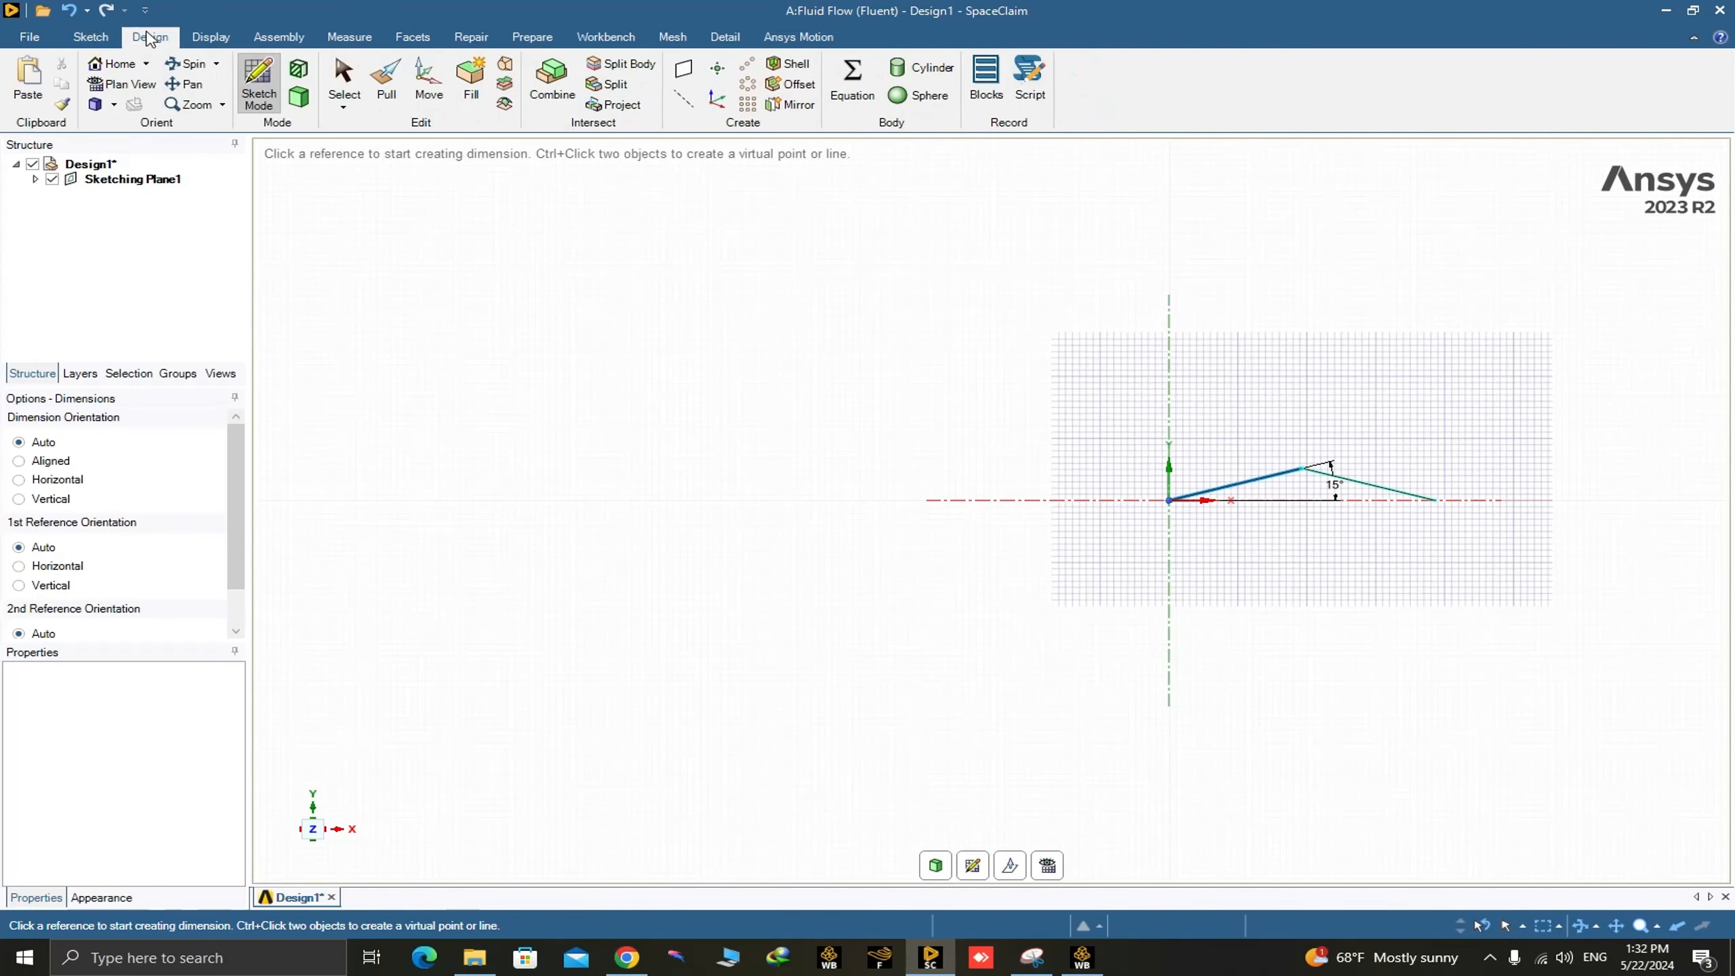
{"action": "left_click", "coordinate": [749, 67]}
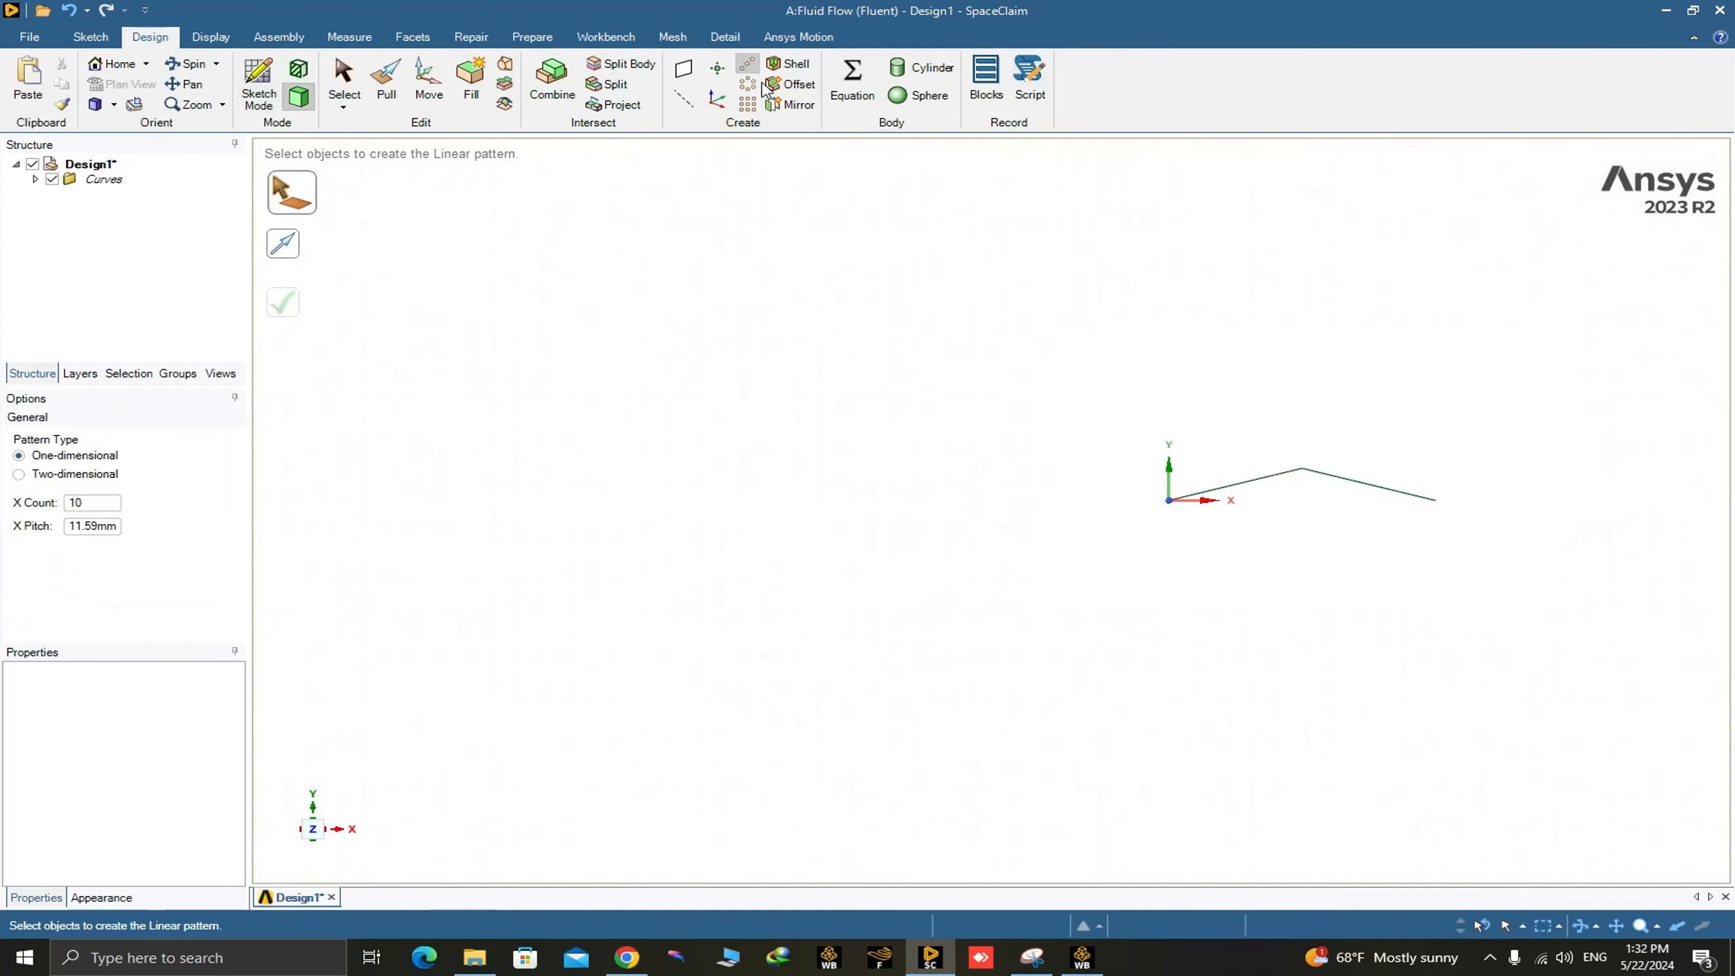
{"action": "left_click", "coordinate": [1257, 484]}
{"action": "left_click", "coordinate": [1332, 478], "text": "ctrl"}
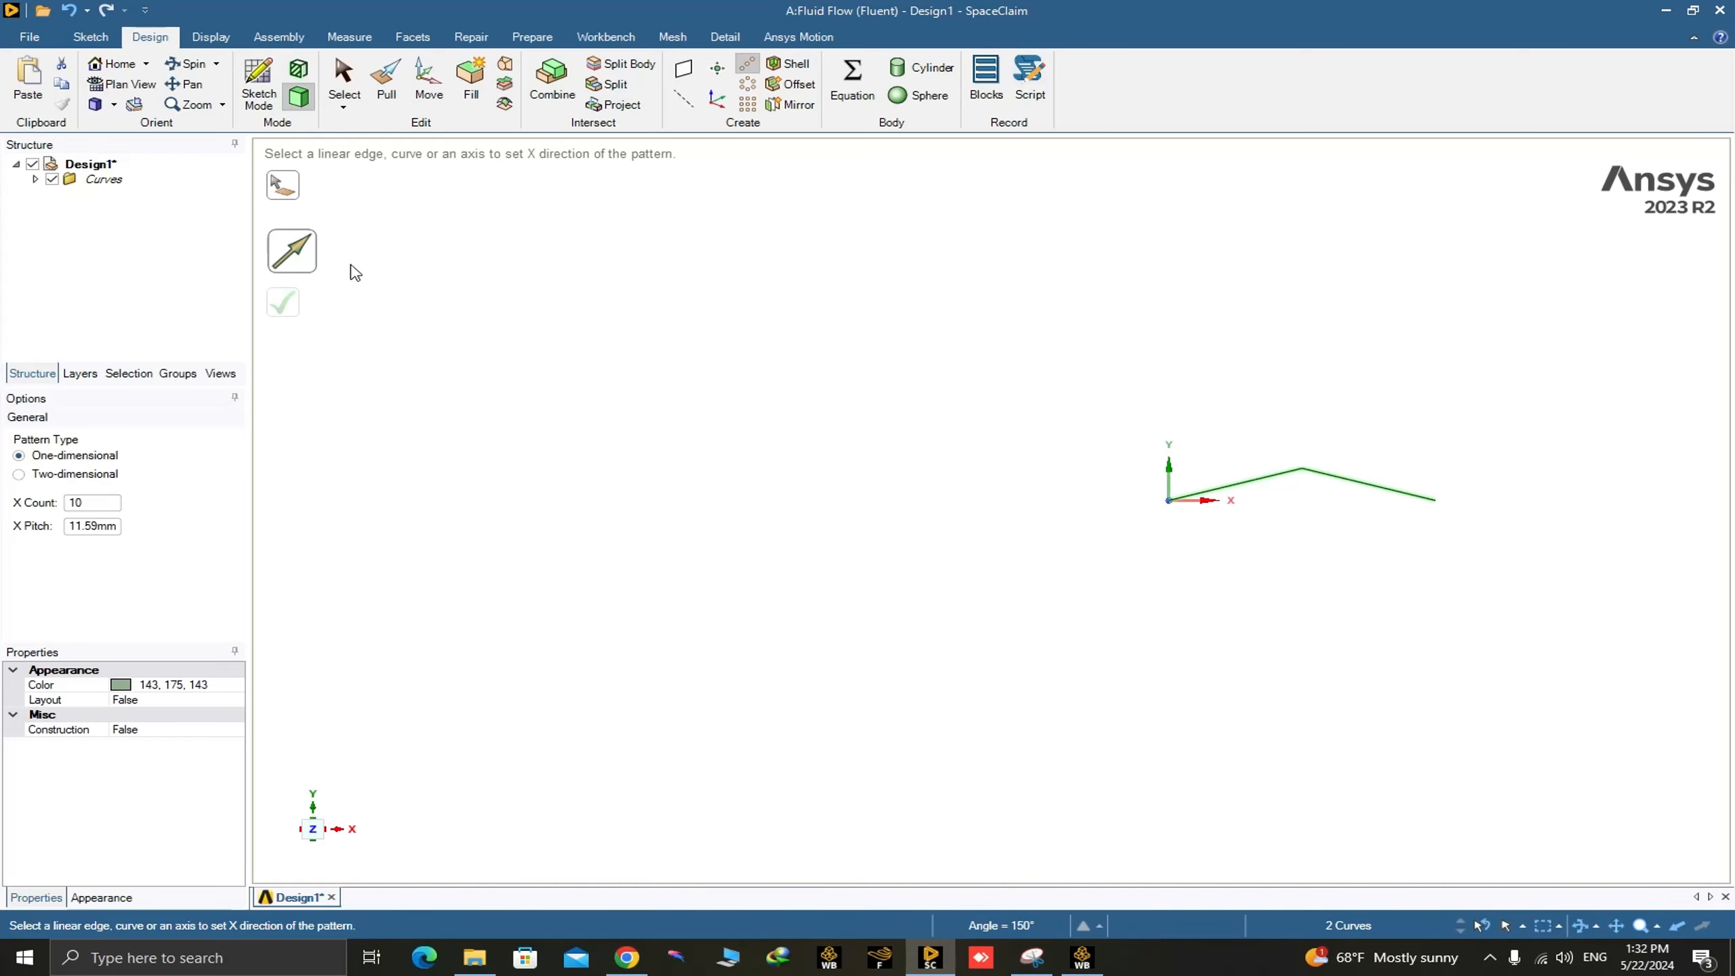
{"action": "left_click", "coordinate": [1206, 506]}
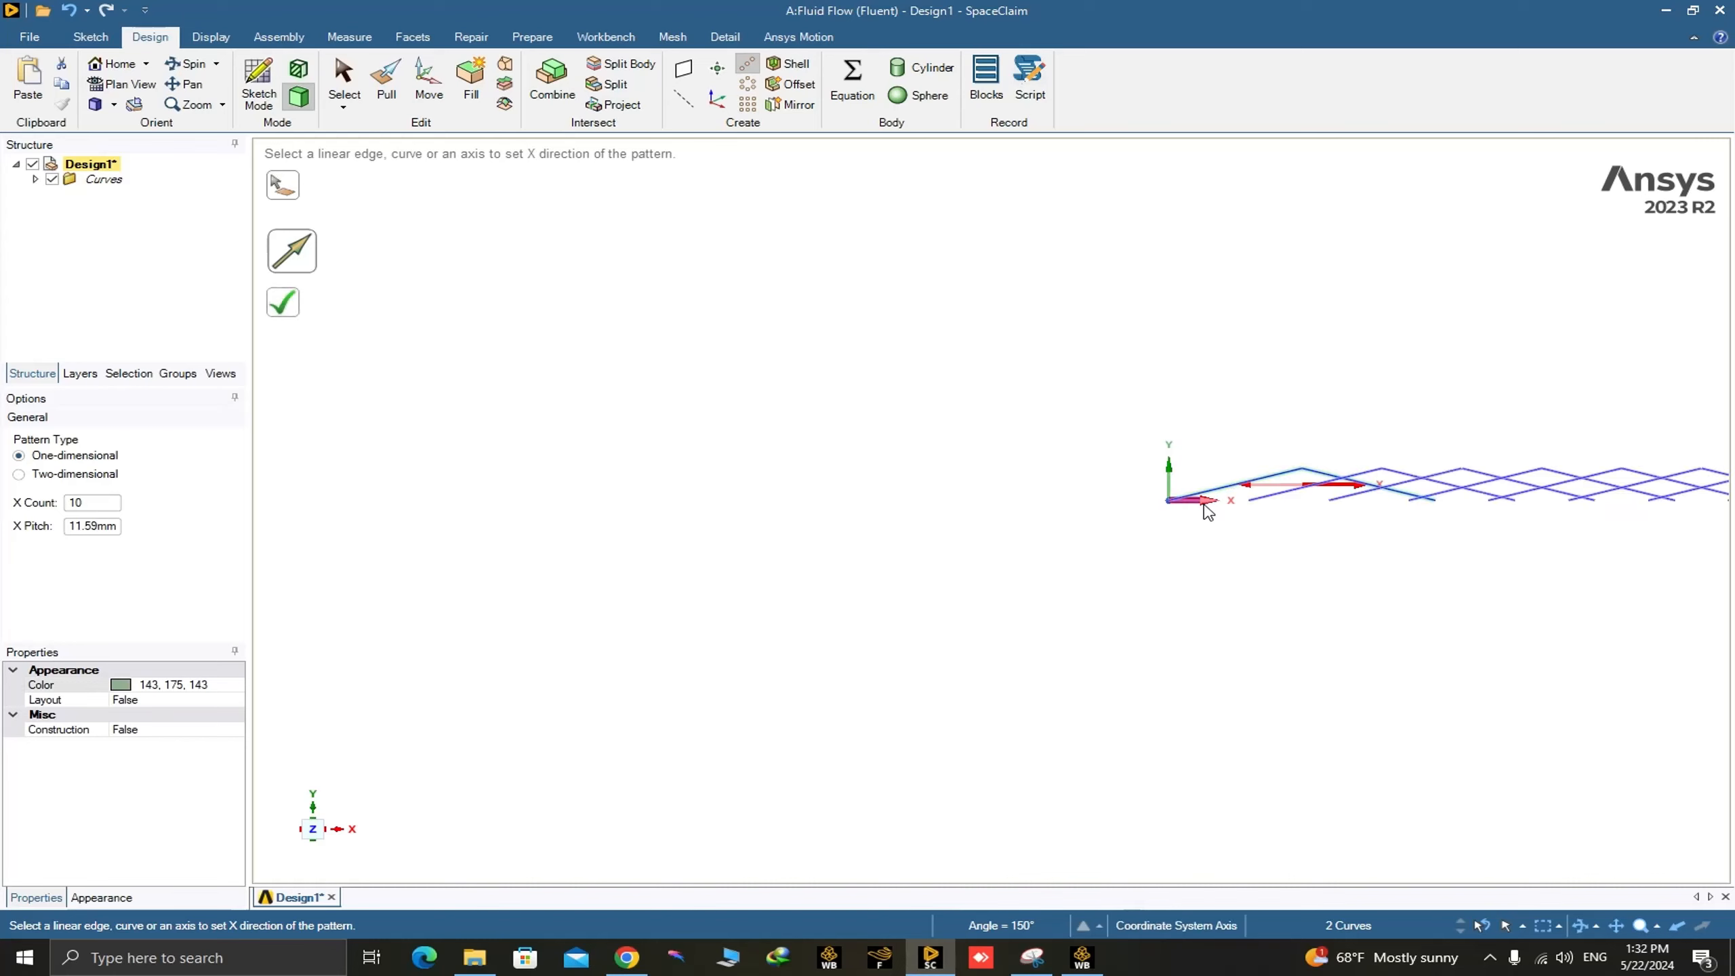
{"action": "middle_click_drag", "start_coordinate": [1203, 505], "coordinate": [914, 512], "text": "ctrl"}
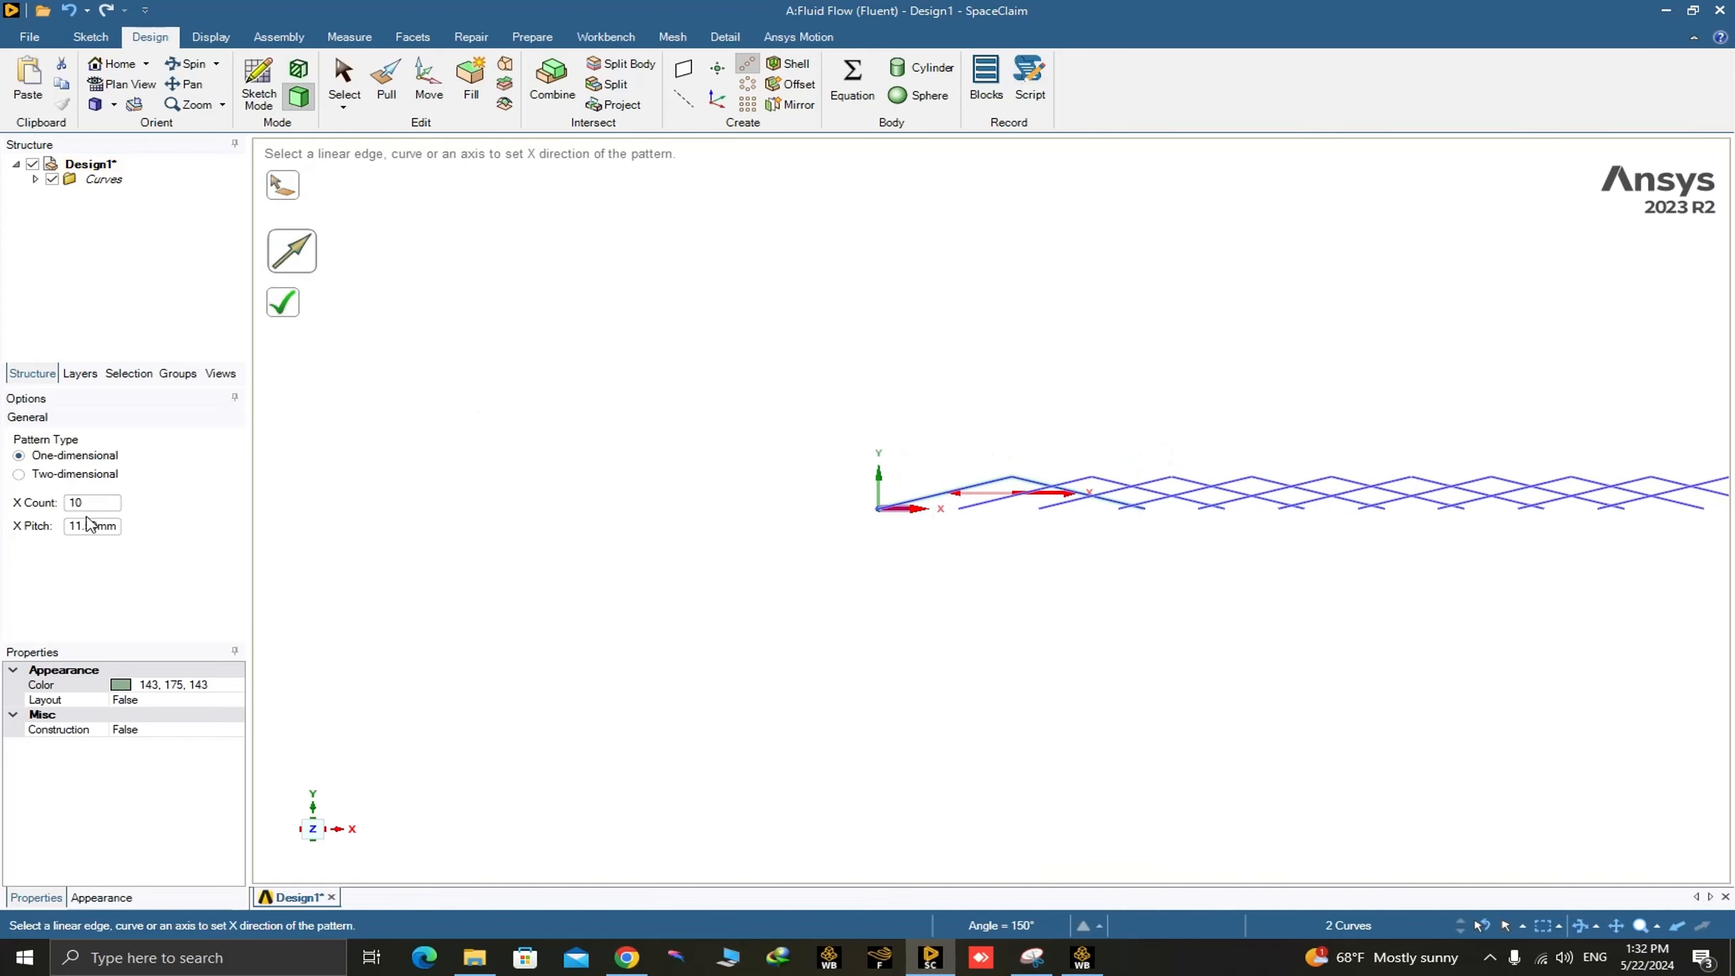
{"action": "double_click", "coordinate": [65, 504]}
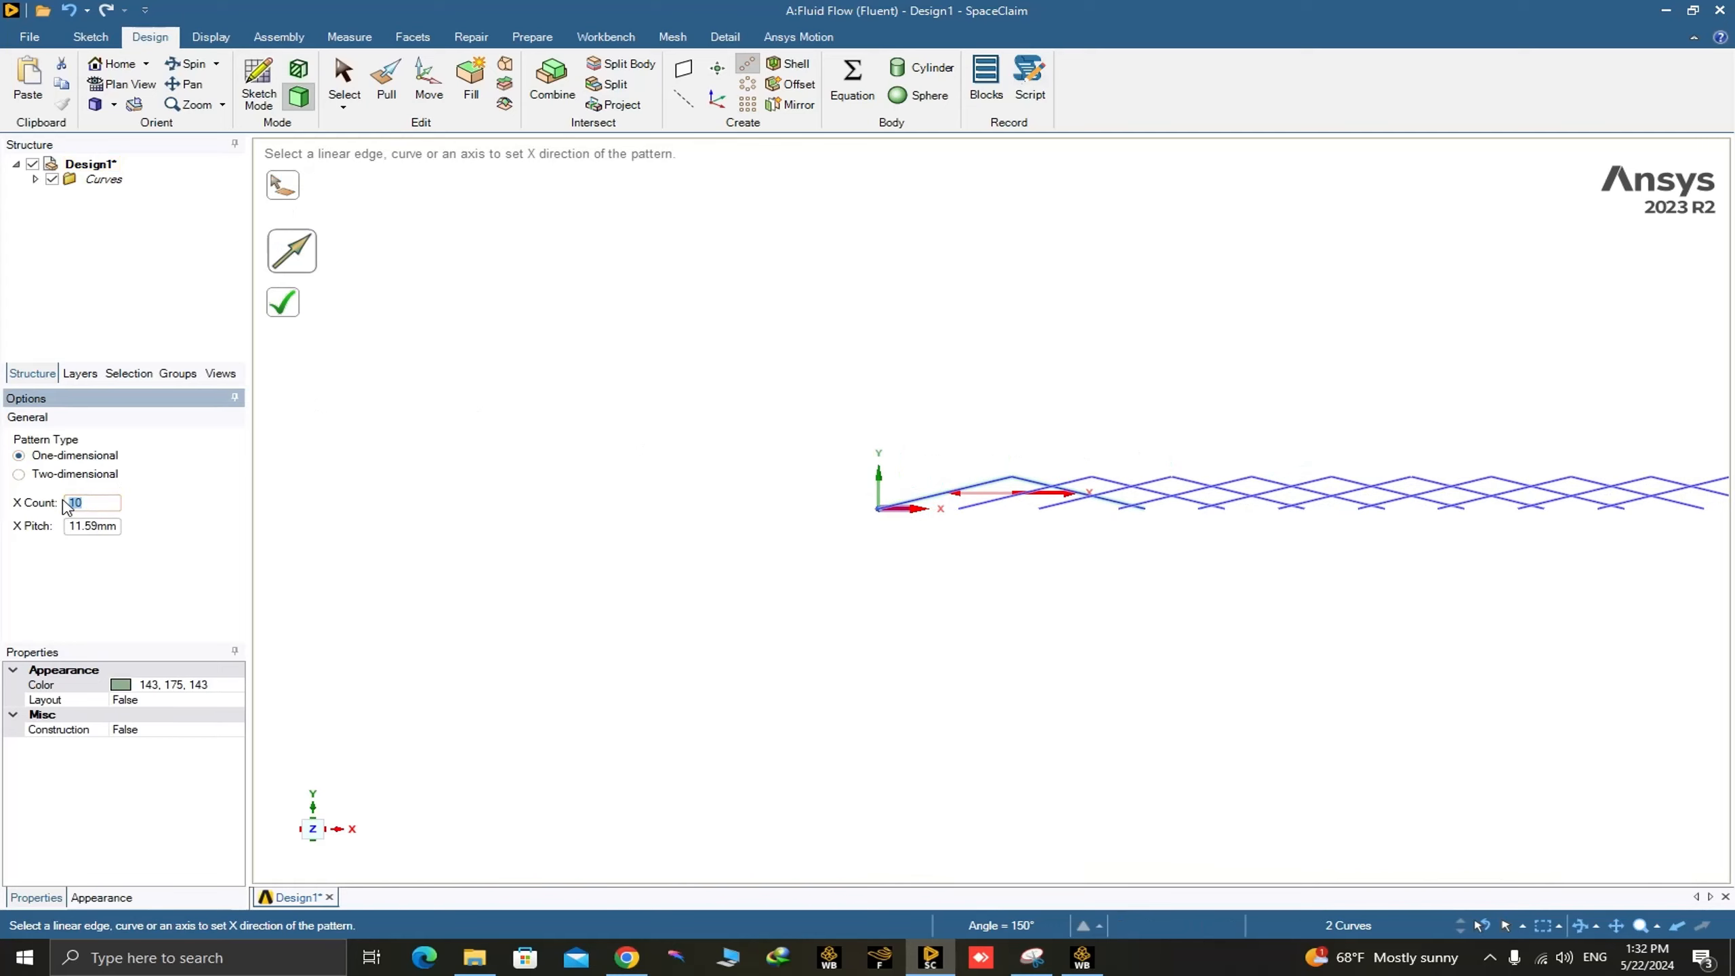
{"action": "type", "text": "1"}
{"action": "key", "text": "Return"}
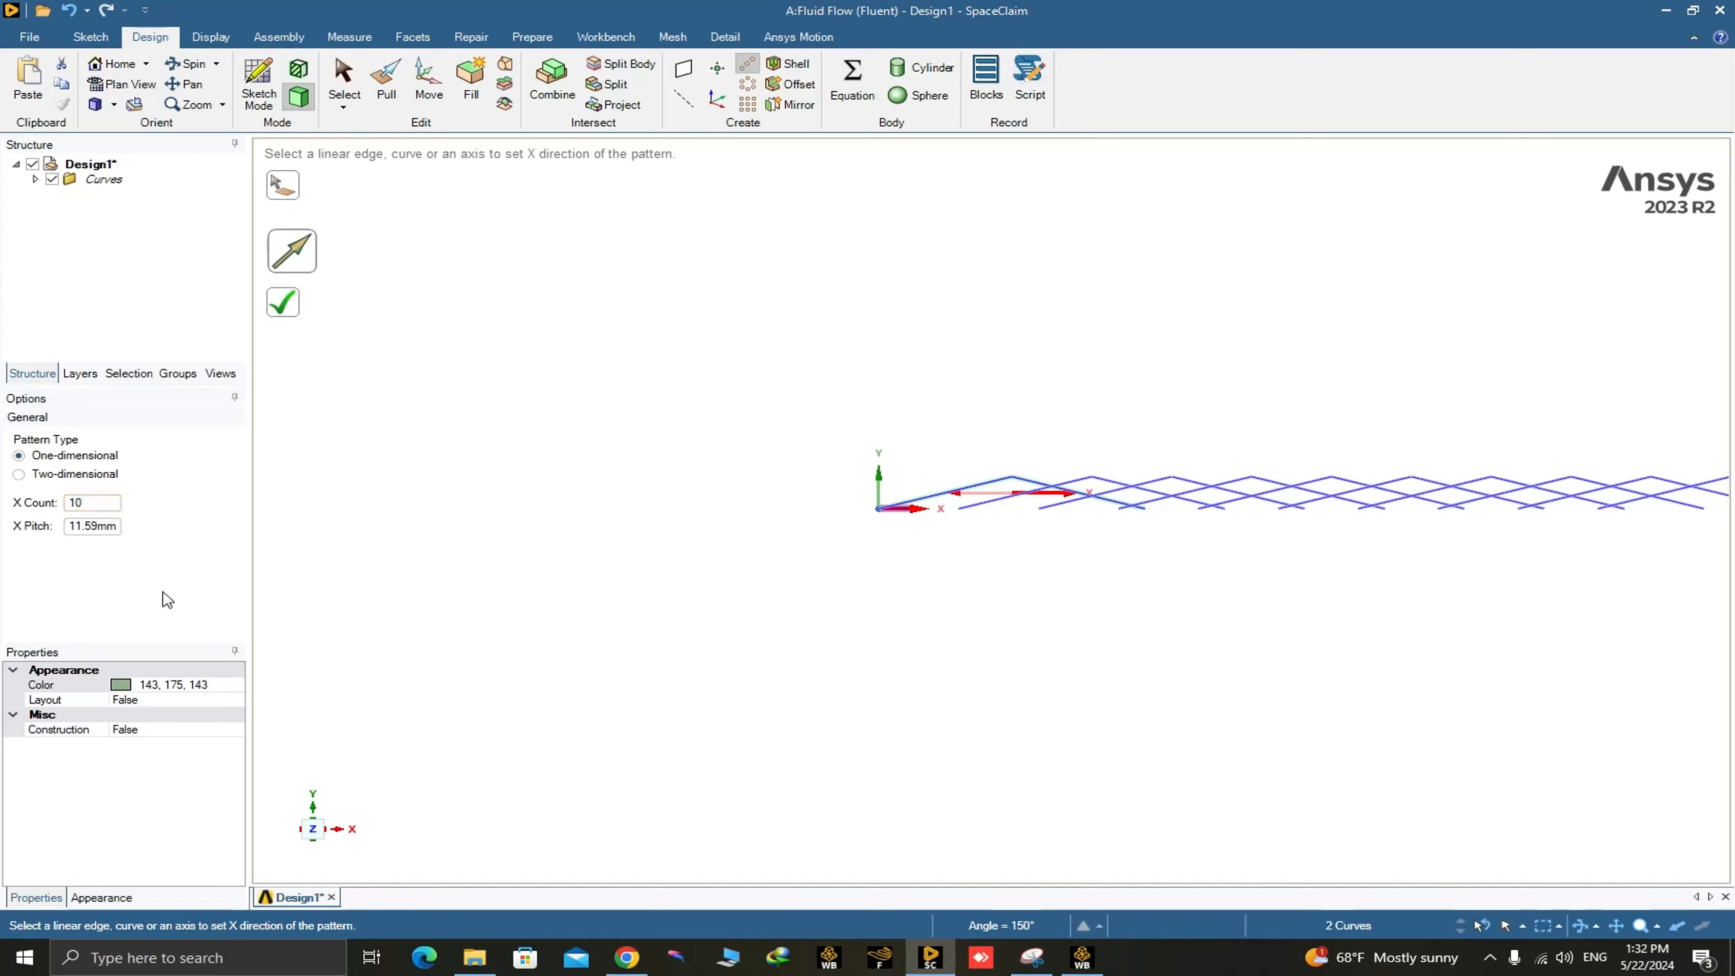
{"action": "double_click", "coordinate": [85, 529]}
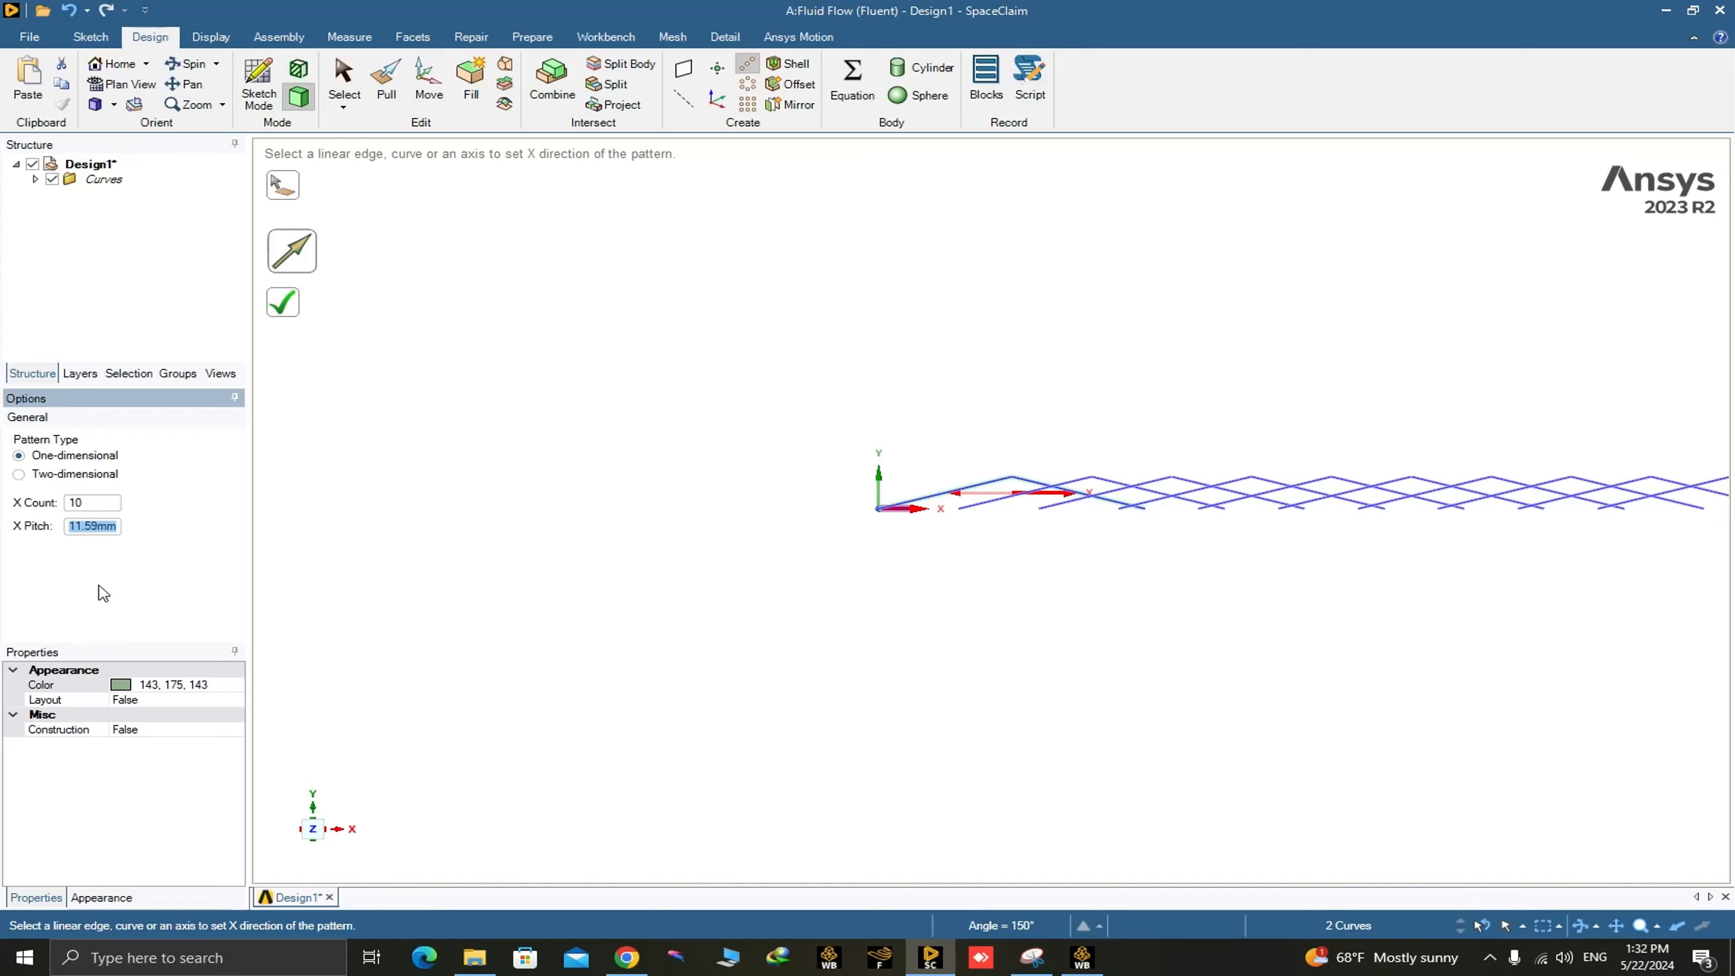
{"action": "left_click", "coordinate": [515, 513]}
Sketch a temporary line along the X axis between the peak's two base endpoints to check its span, and undo it
{"action": "left_click", "coordinate": [258, 82]}
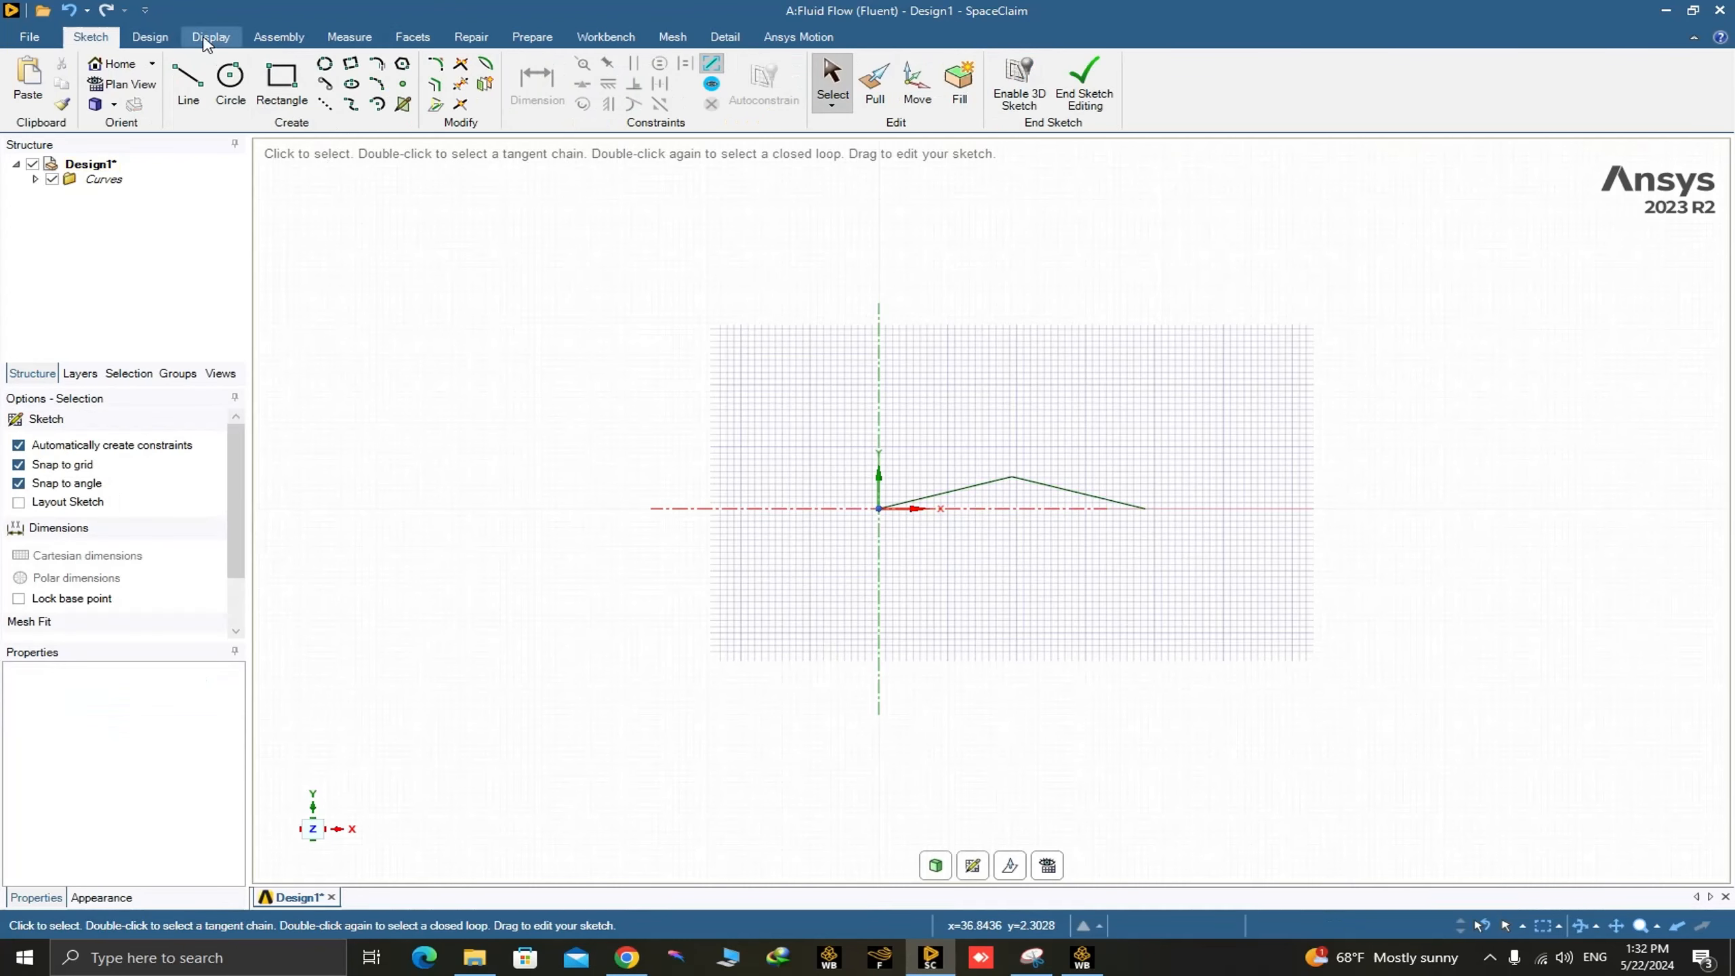
{"action": "left_click", "coordinate": [188, 82]}
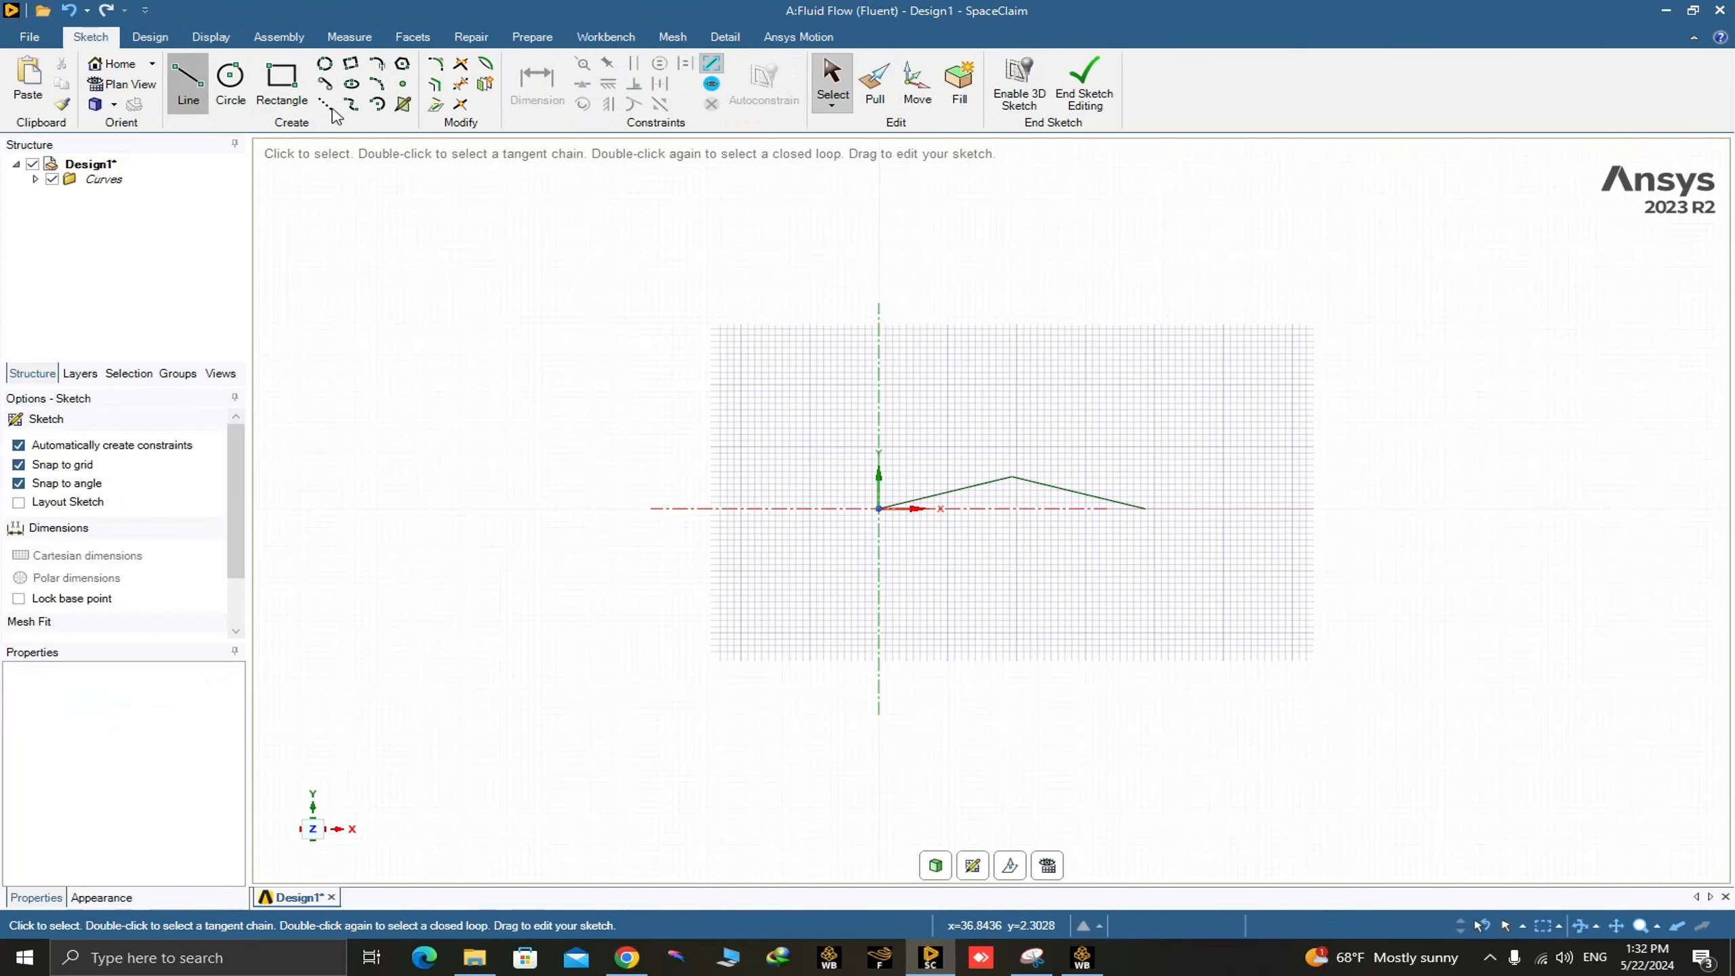
{"action": "left_click", "coordinate": [880, 509]}
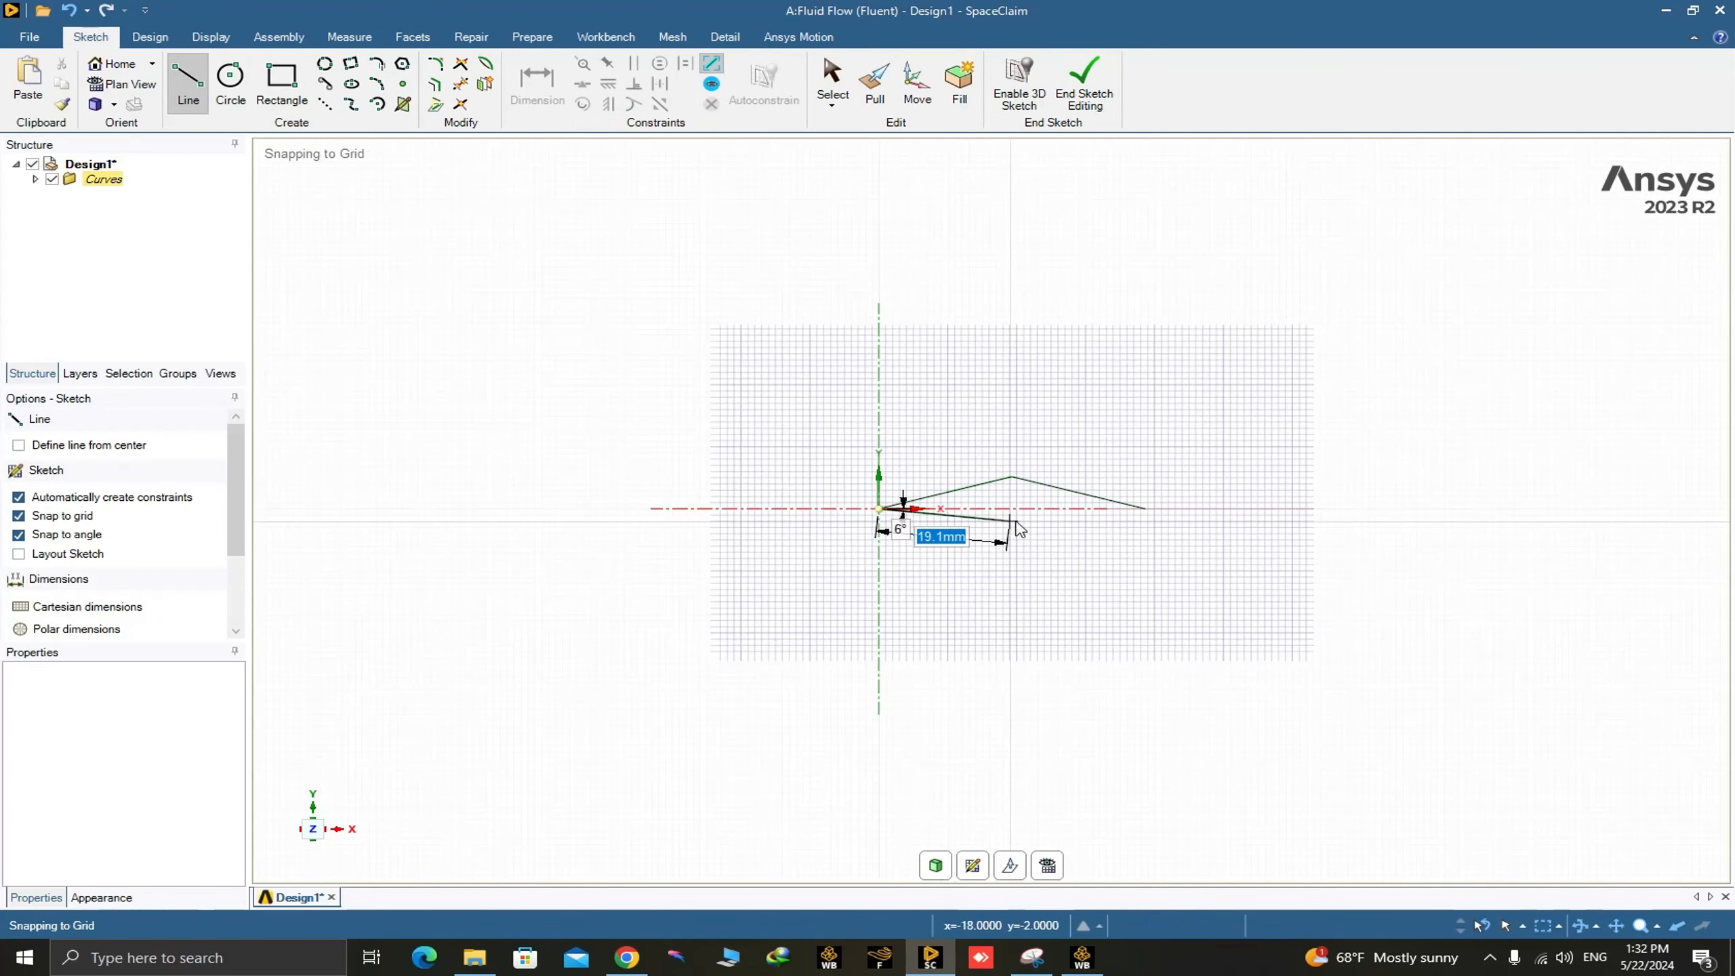
{"action": "left_click", "coordinate": [1146, 509]}
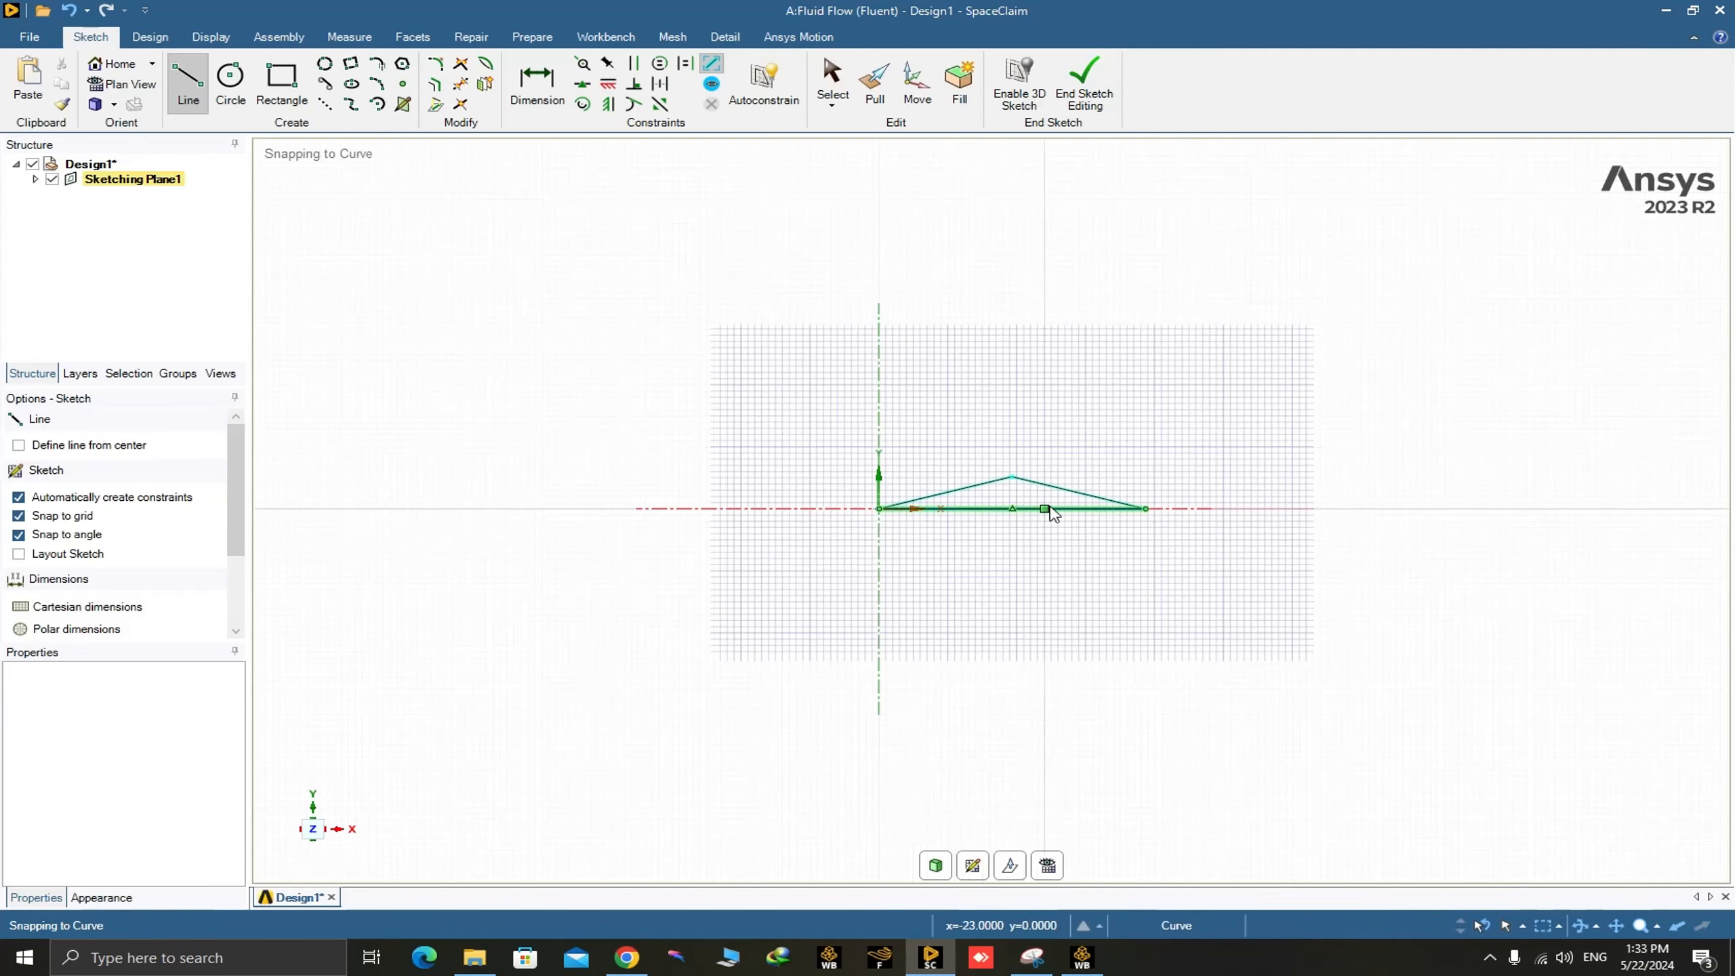
{"action": "left_click", "coordinate": [879, 508]}
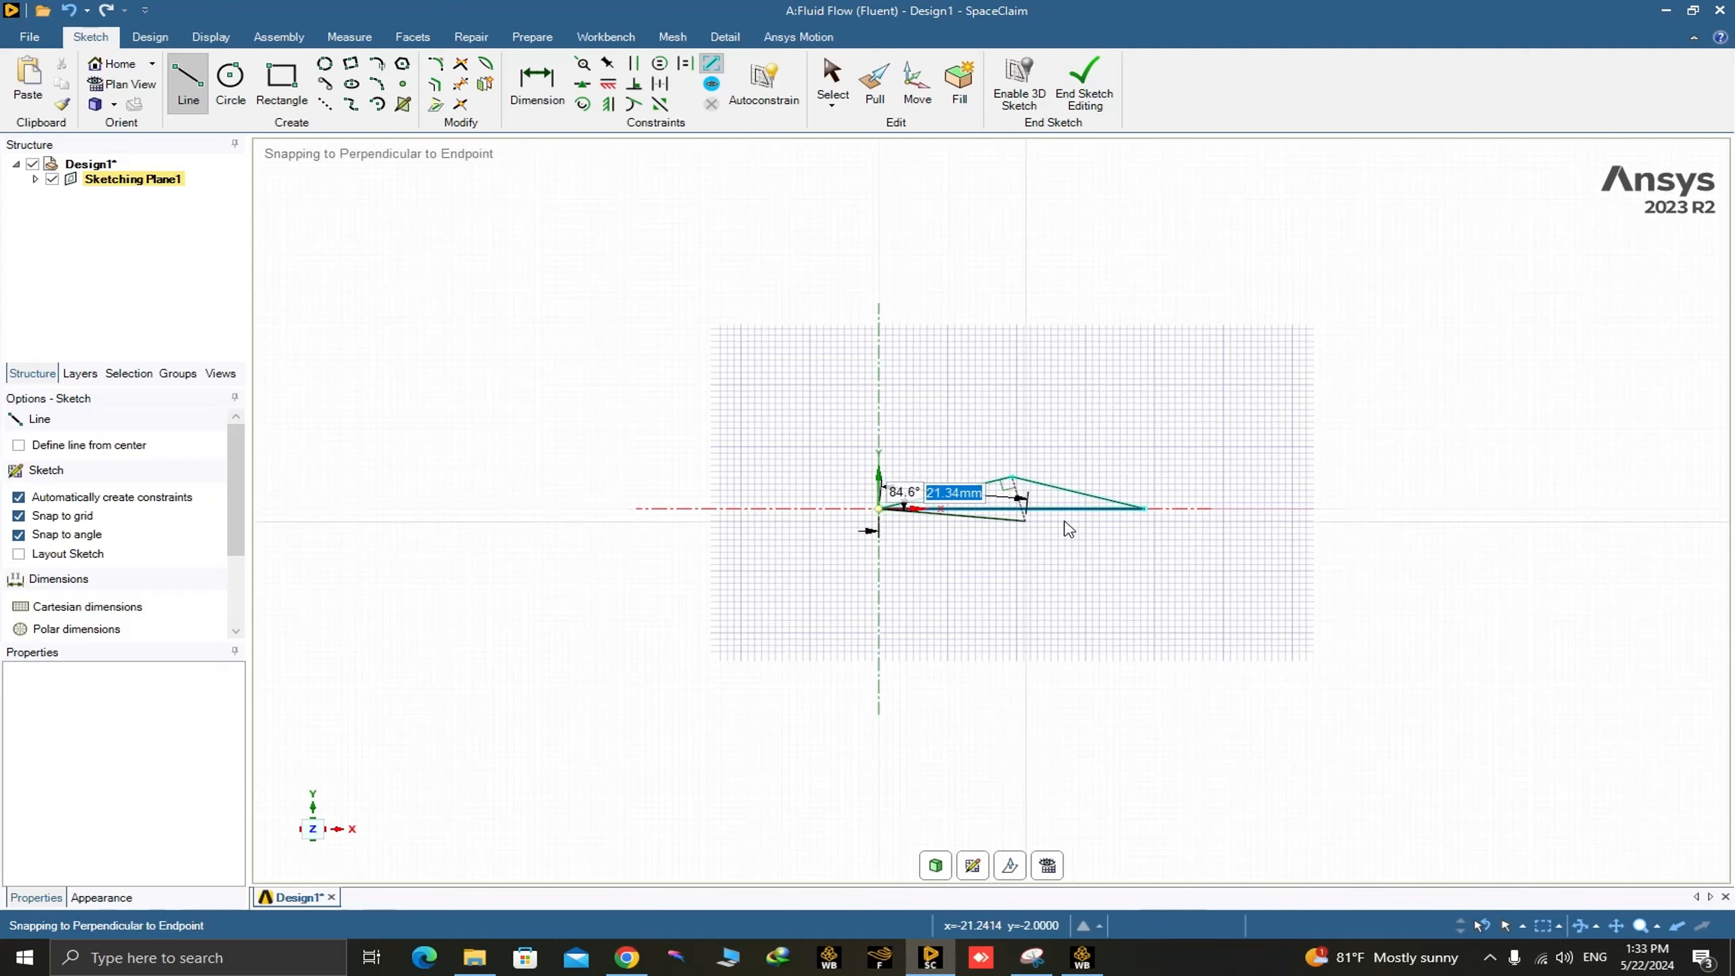
{"action": "left_click", "coordinate": [1148, 509]}
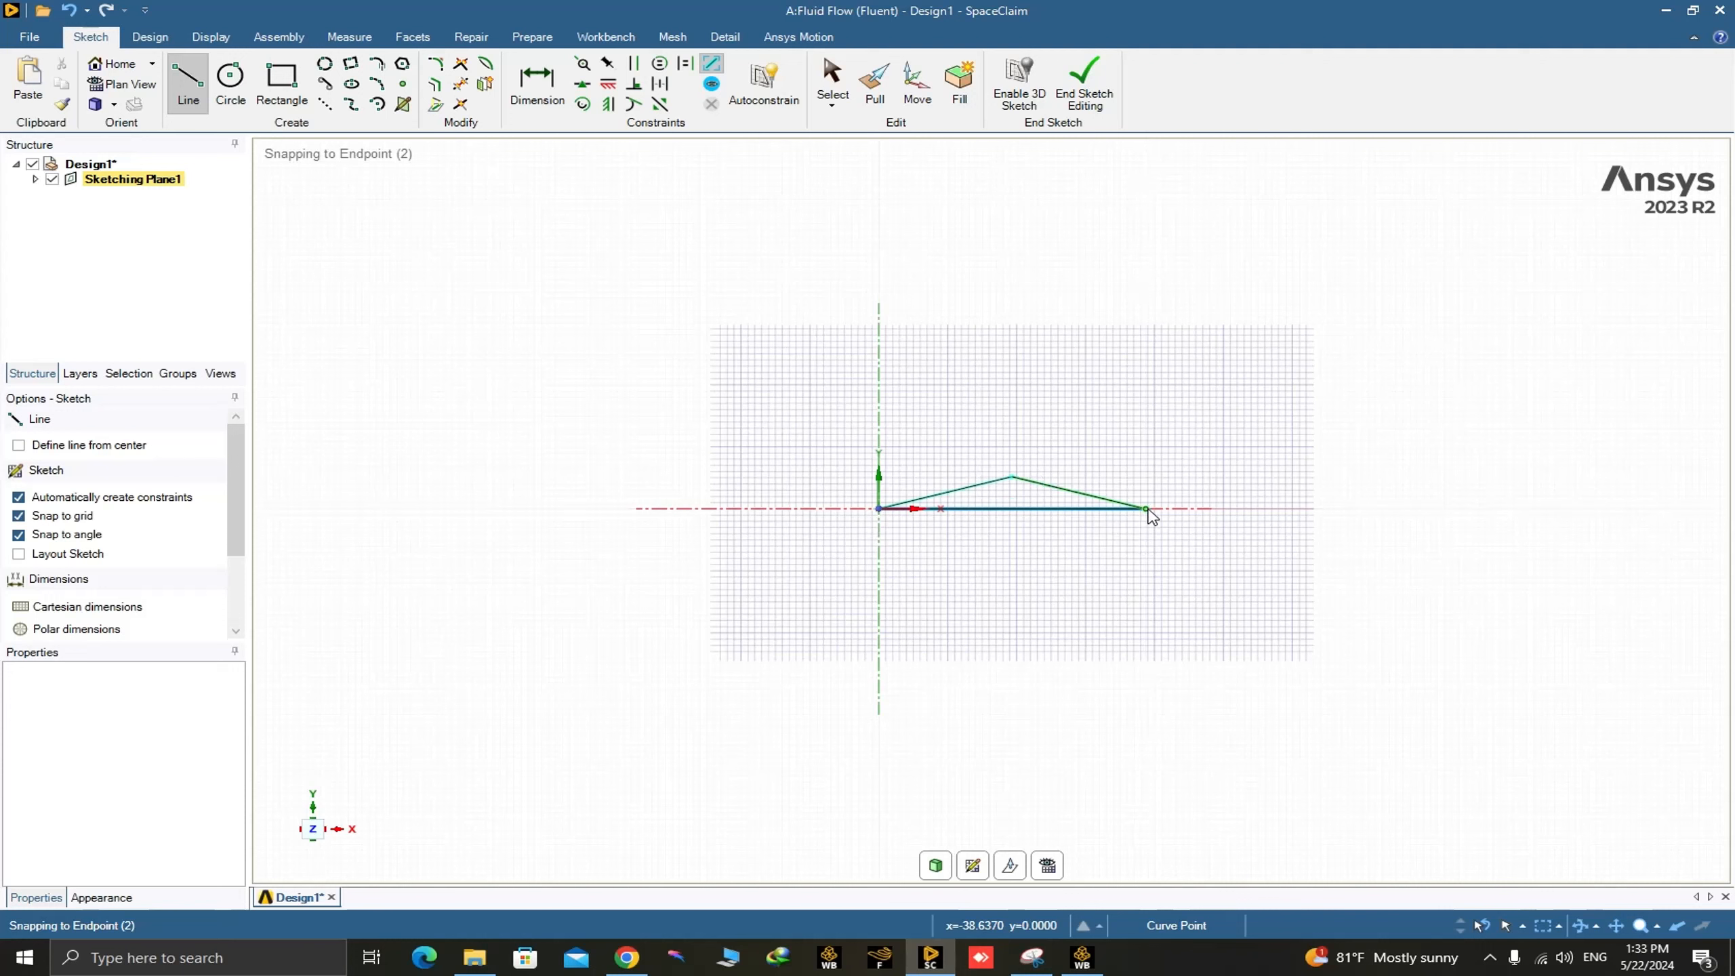
{"action": "left_click", "coordinate": [67, 11]}
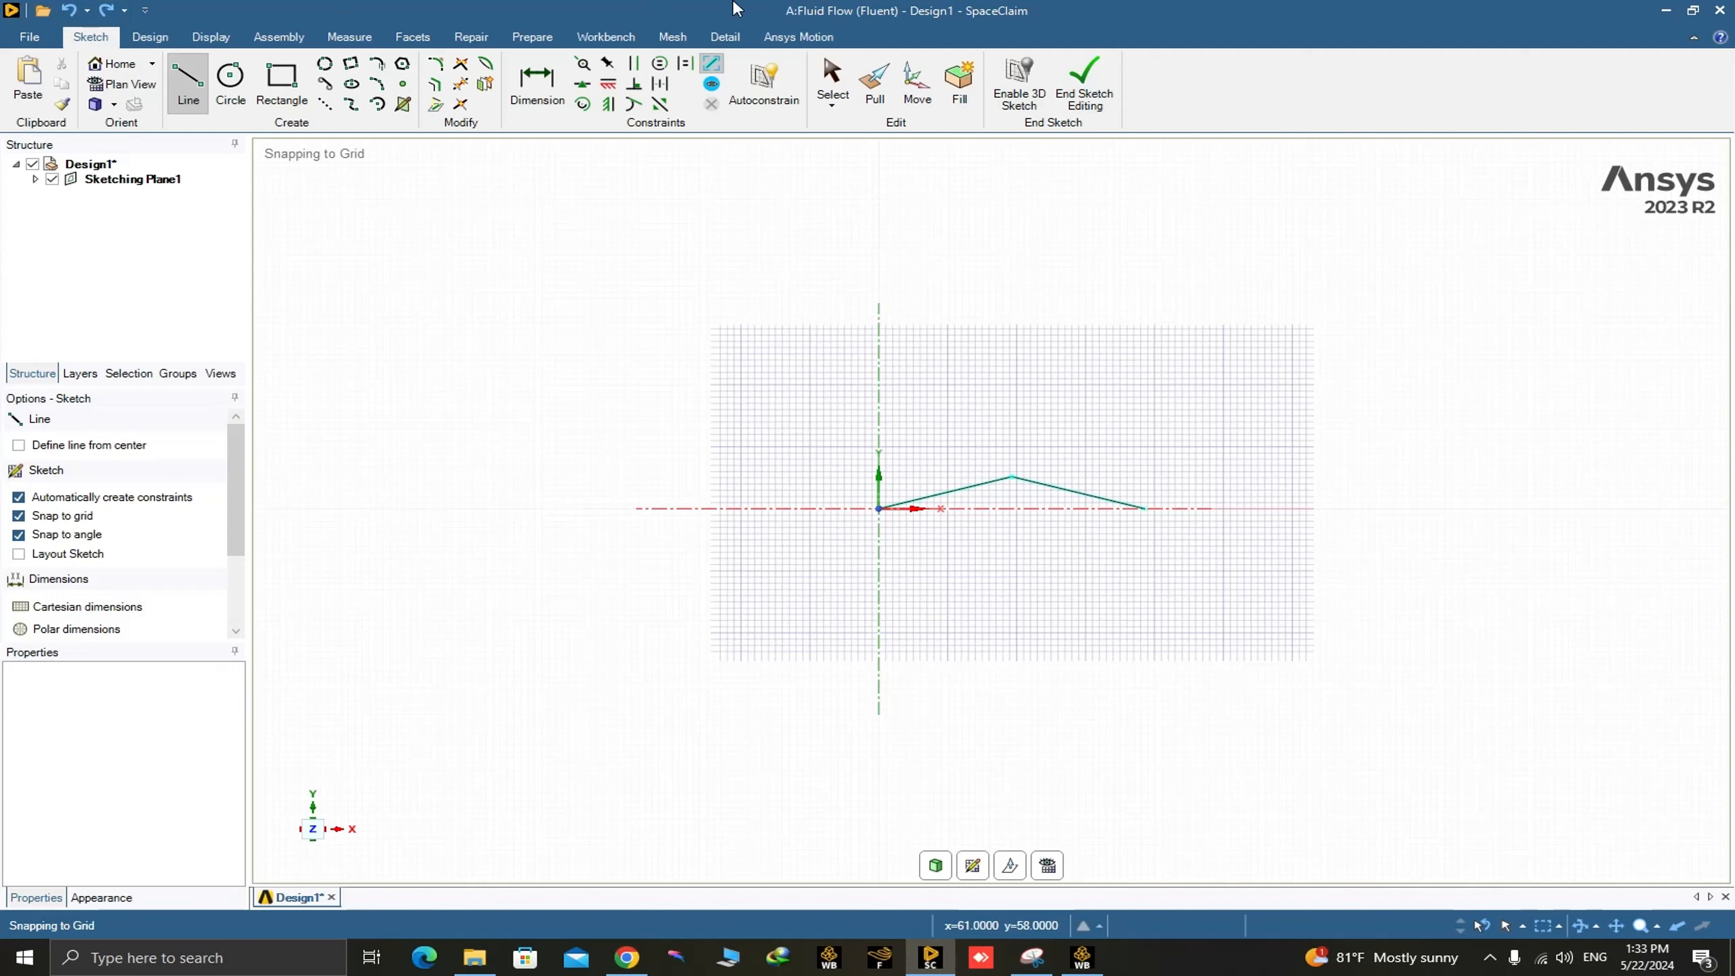
Start a linear pattern of both sloped lines with the X axis as the pattern direction
{"action": "left_click", "coordinate": [150, 38]}
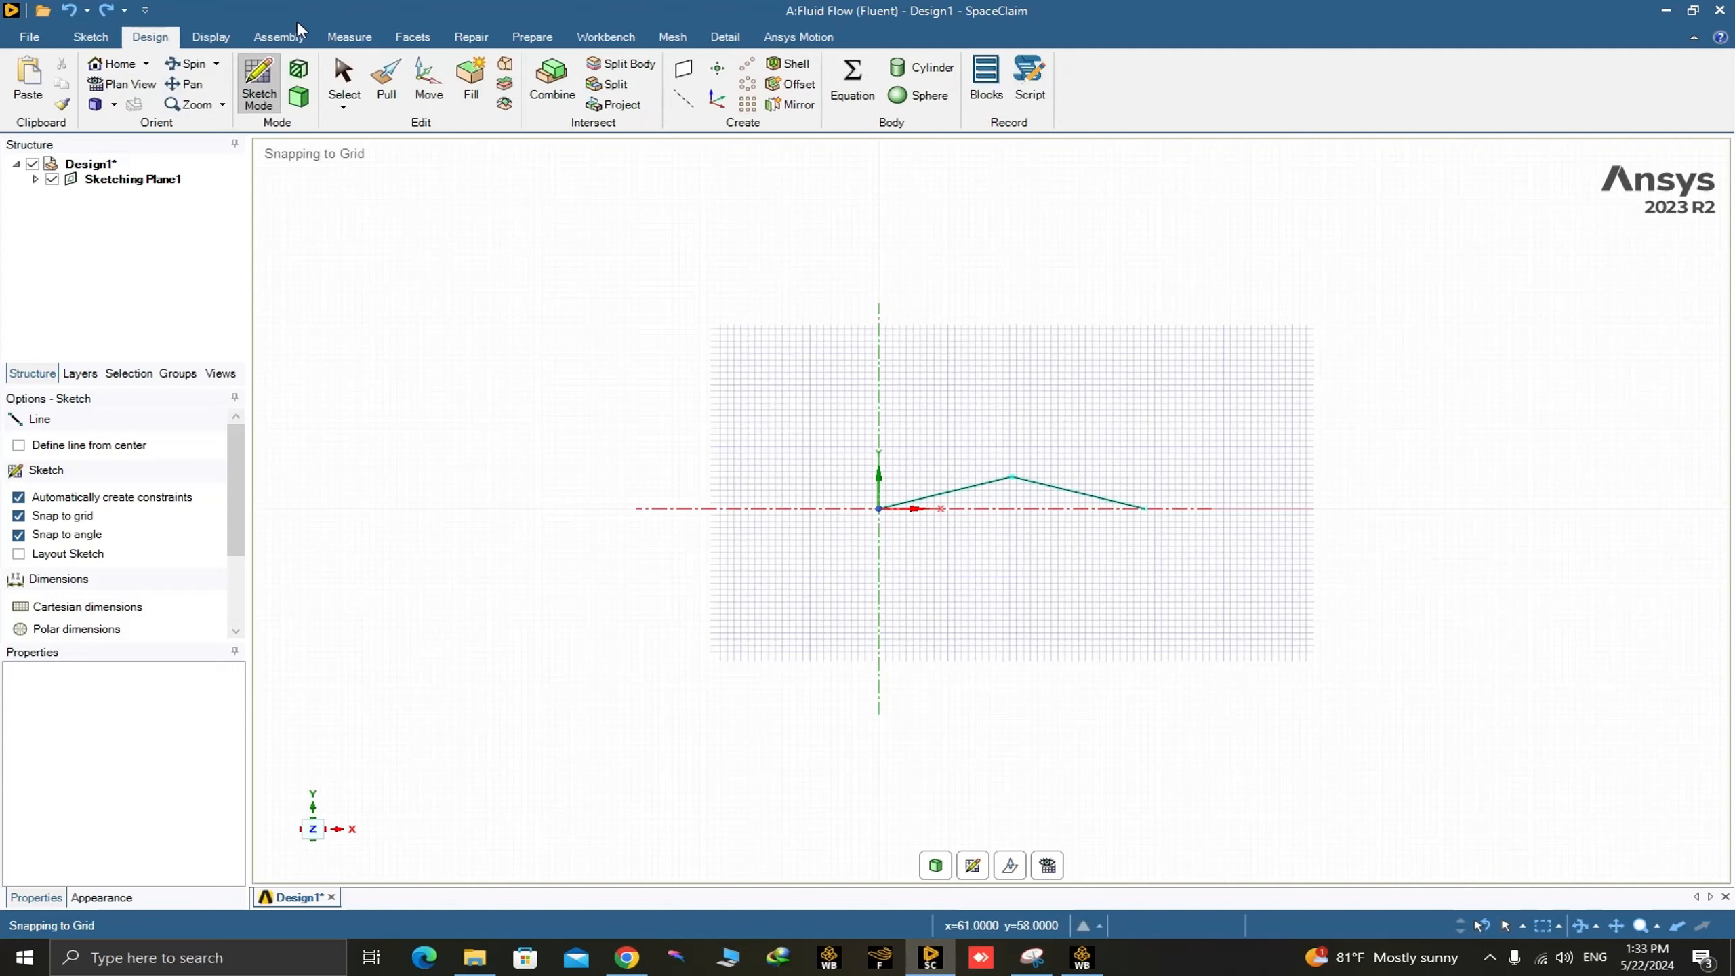
{"action": "left_click", "coordinate": [750, 68]}
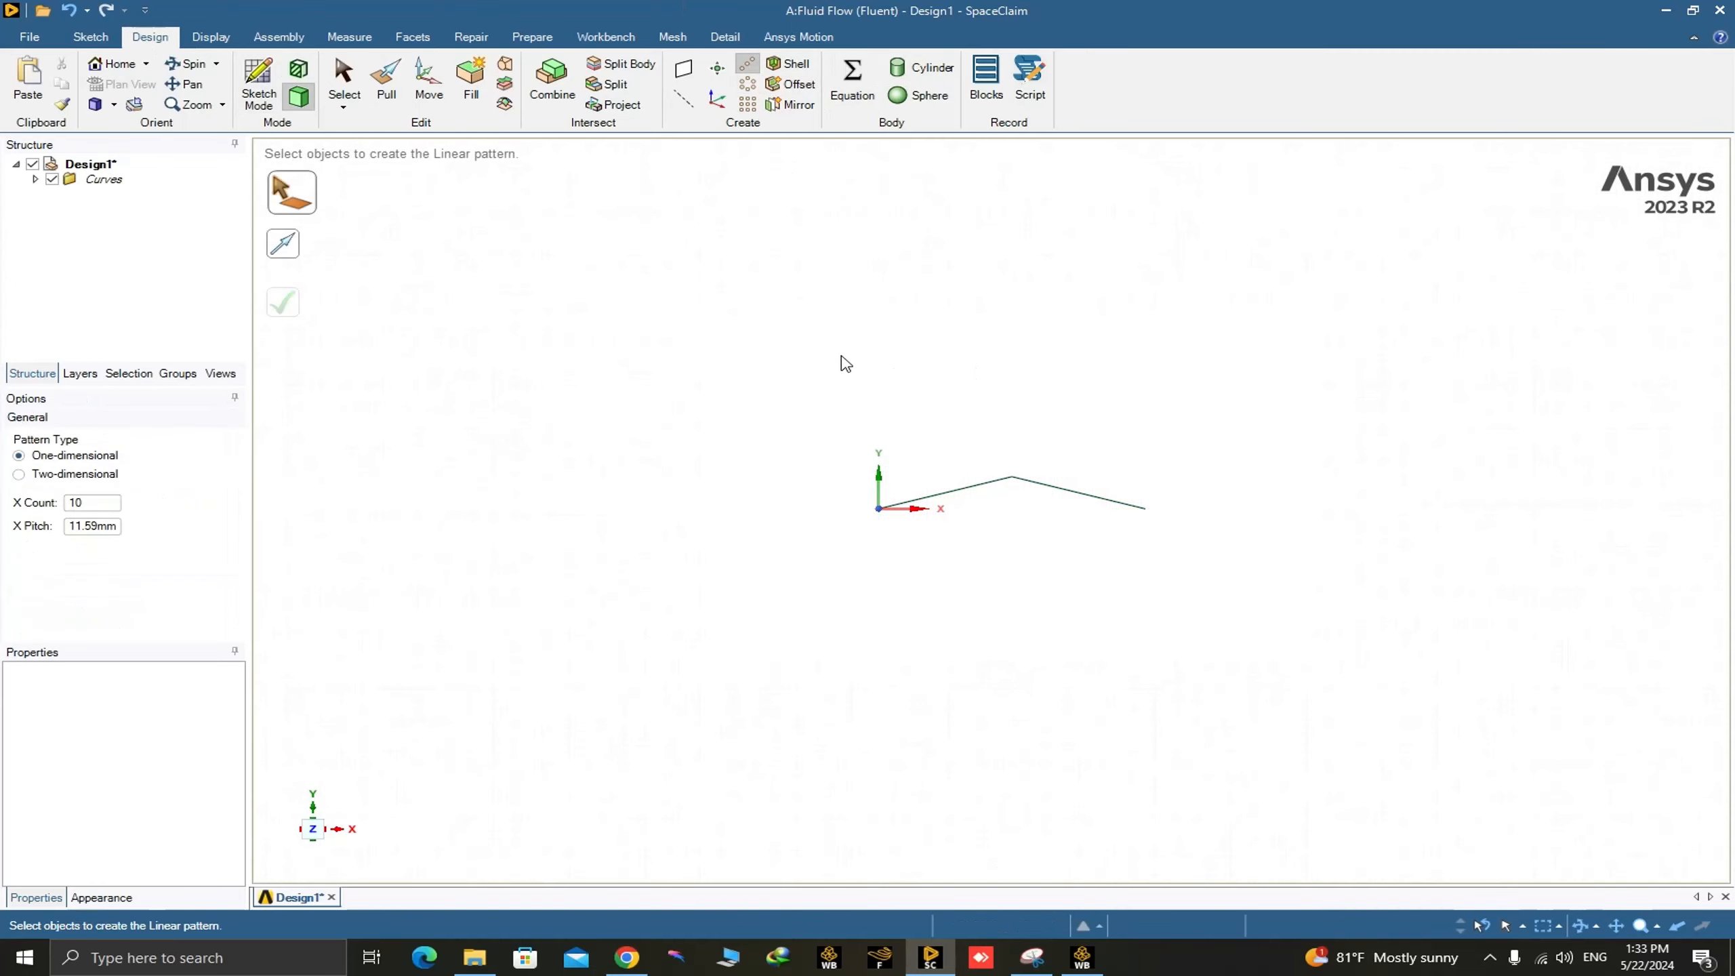
{"action": "left_click", "coordinate": [972, 495]}
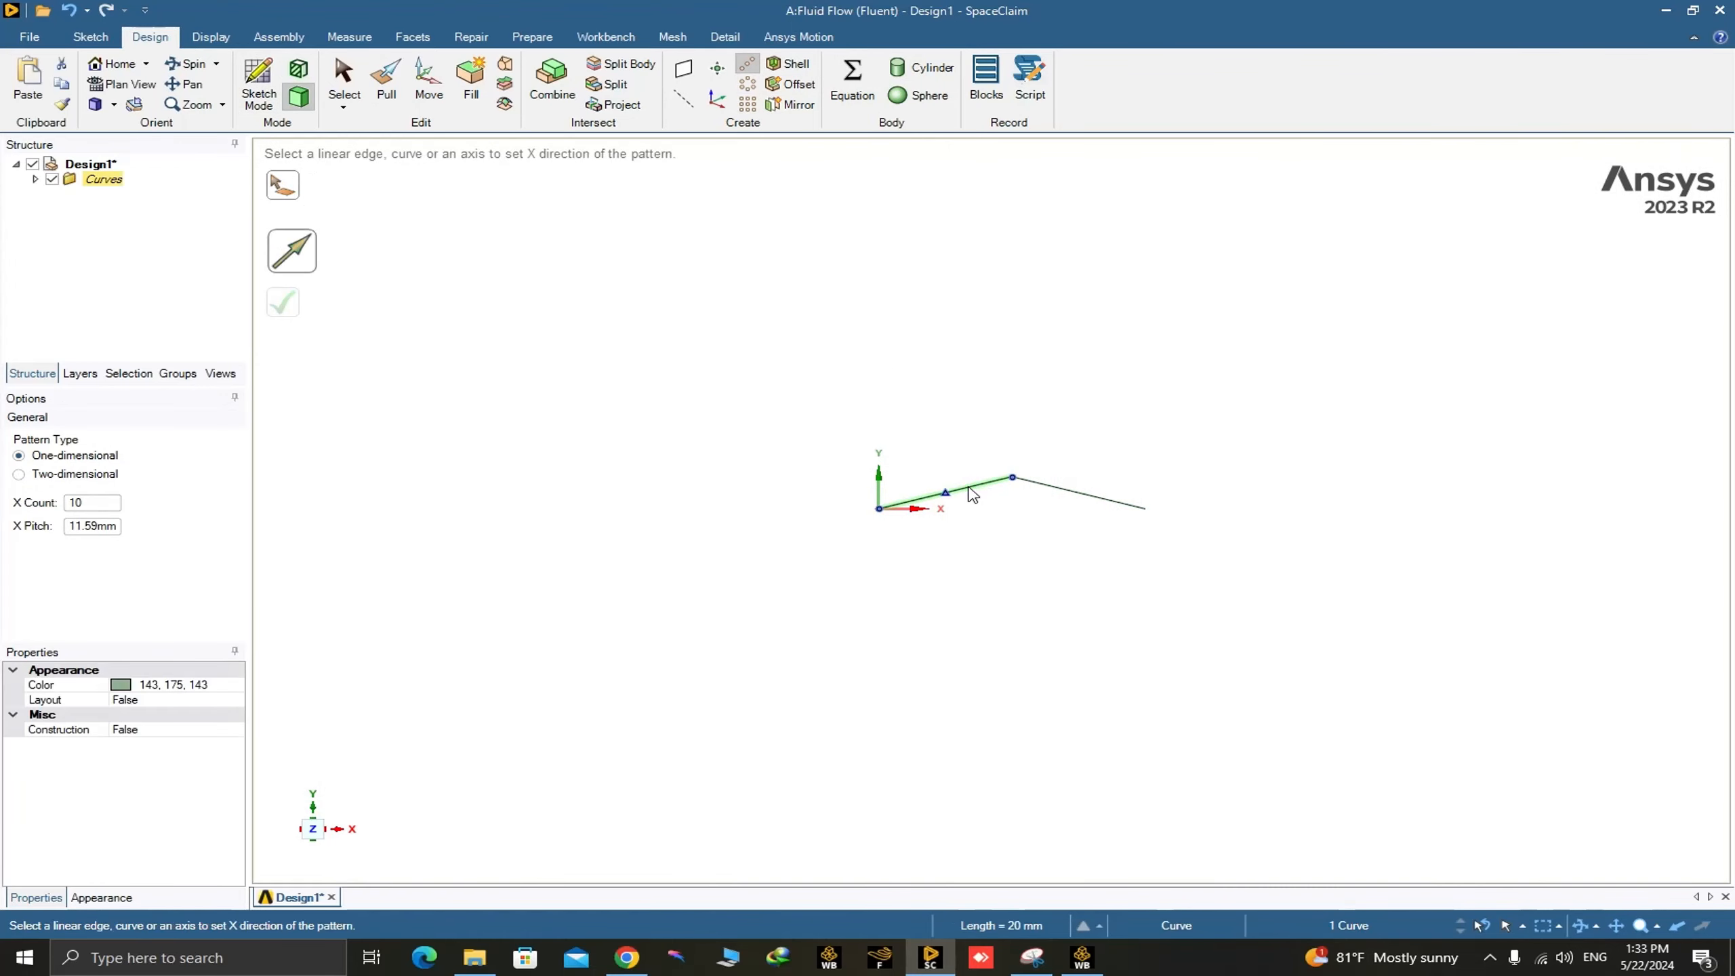
{"action": "left_click", "coordinate": [1054, 488], "text": "ctrl"}
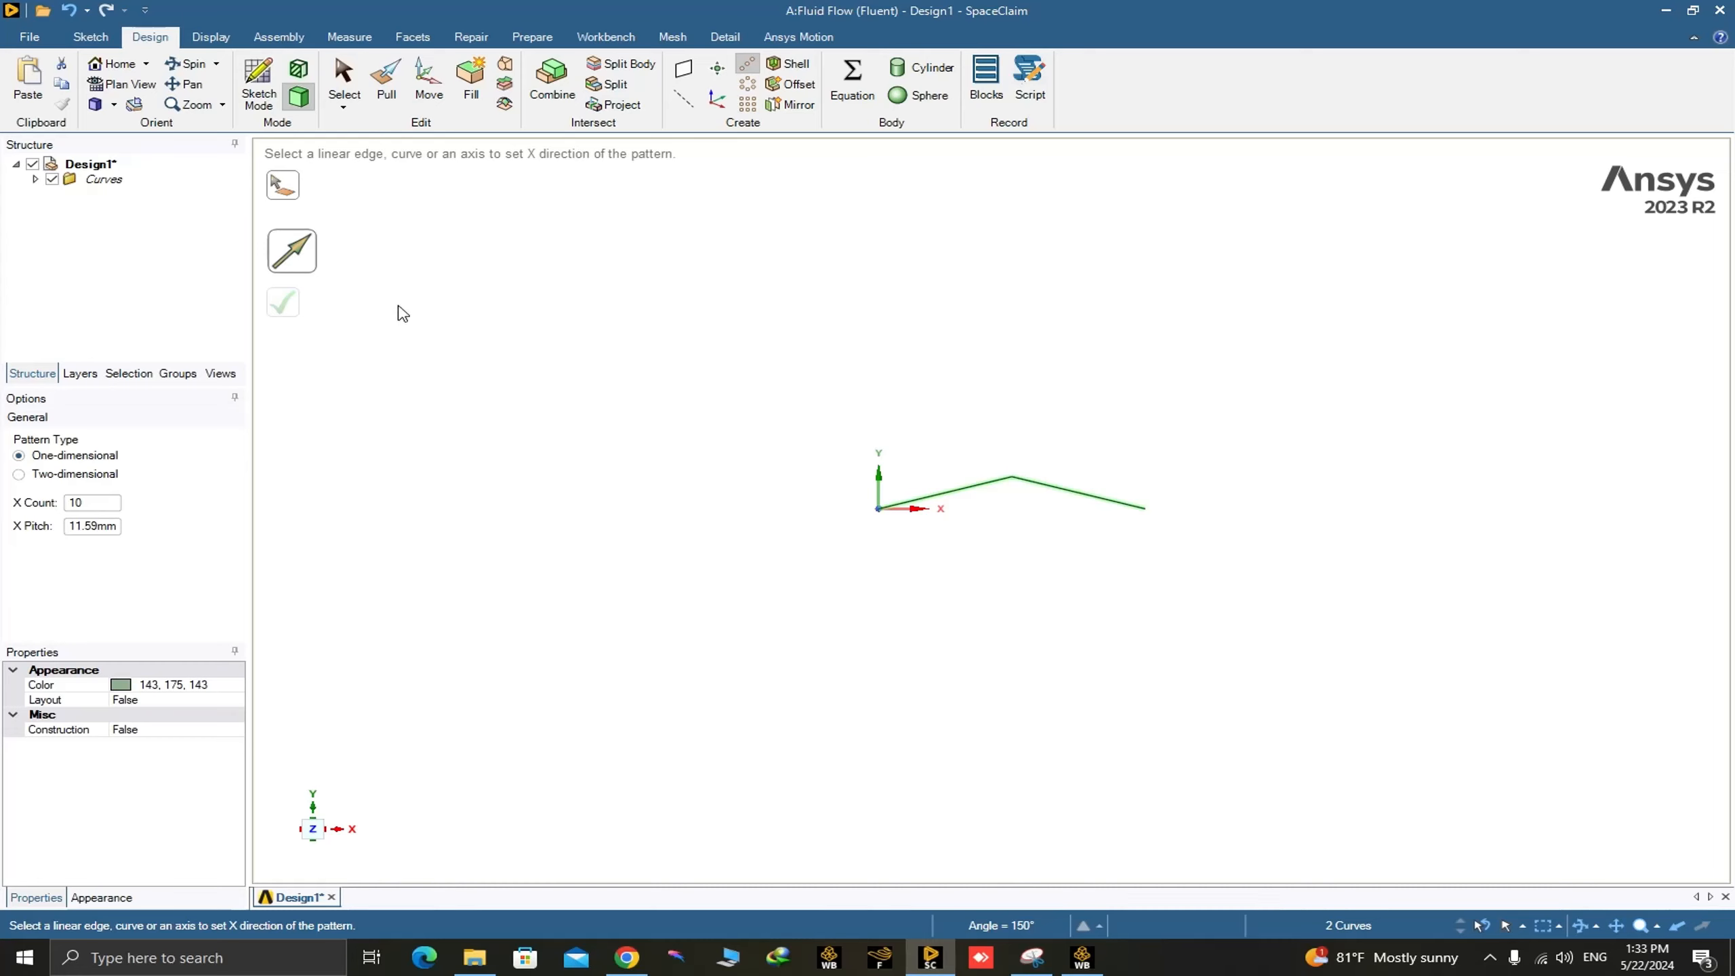
{"action": "left_click", "coordinate": [923, 513]}
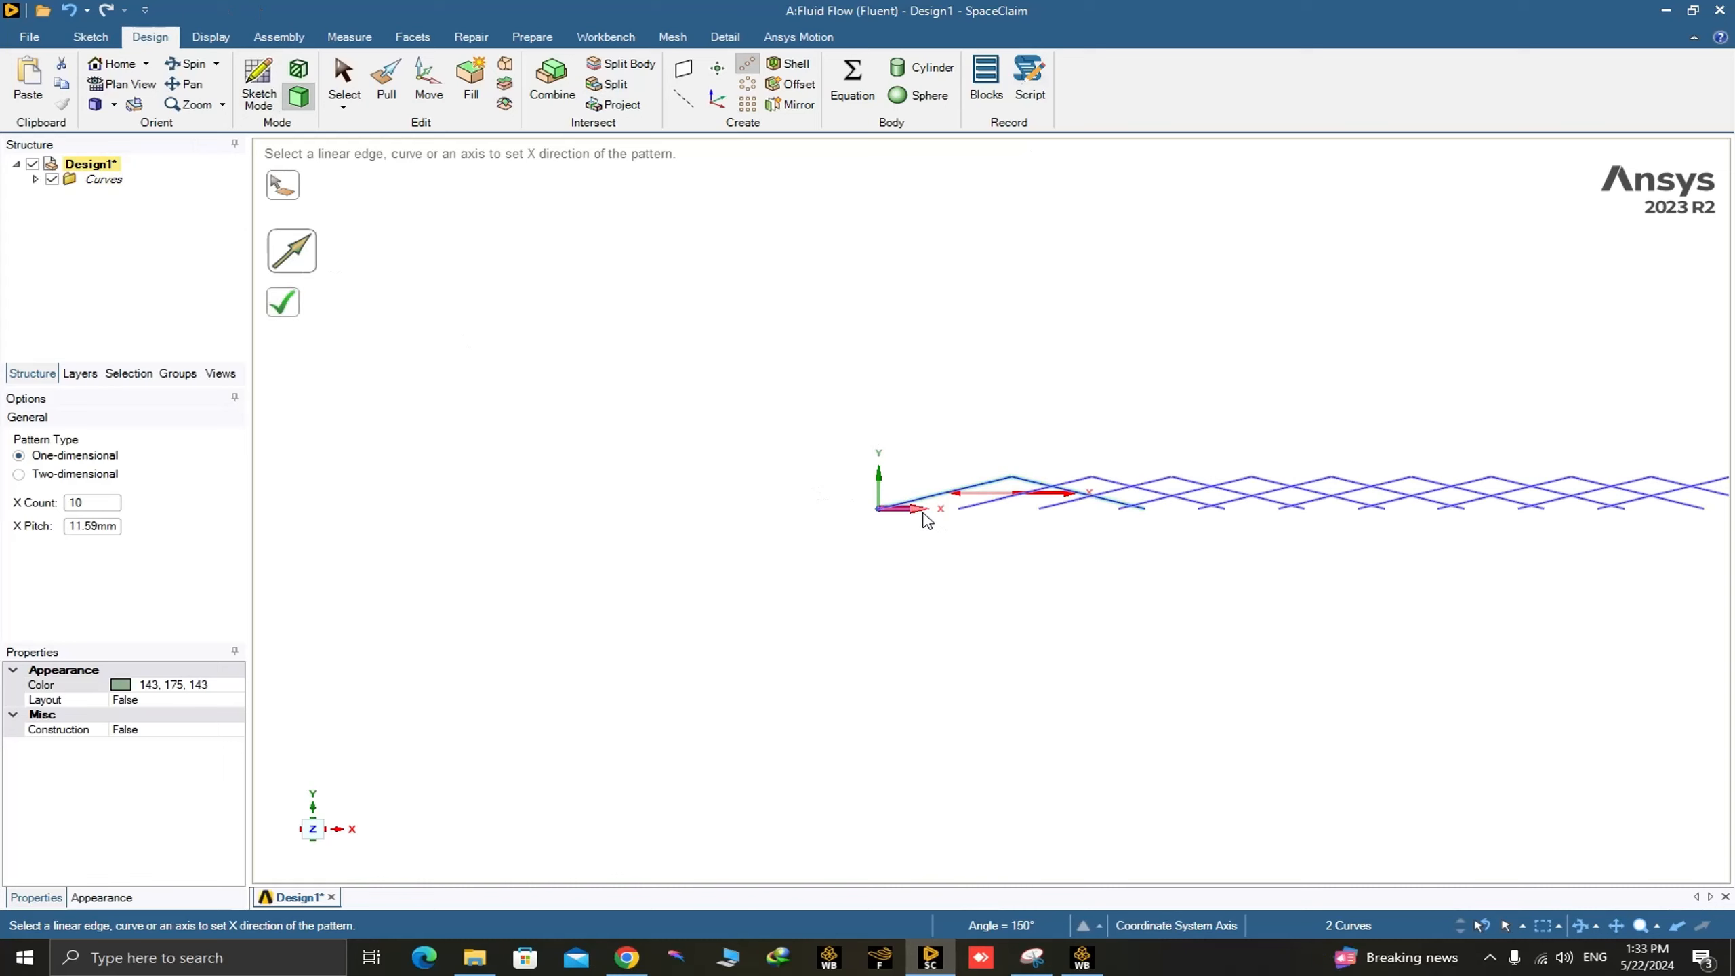
Set the pattern's X pitch to 38.64 mm with an X count of 10, and create the pattern
{"action": "double_click", "coordinate": [88, 509]}
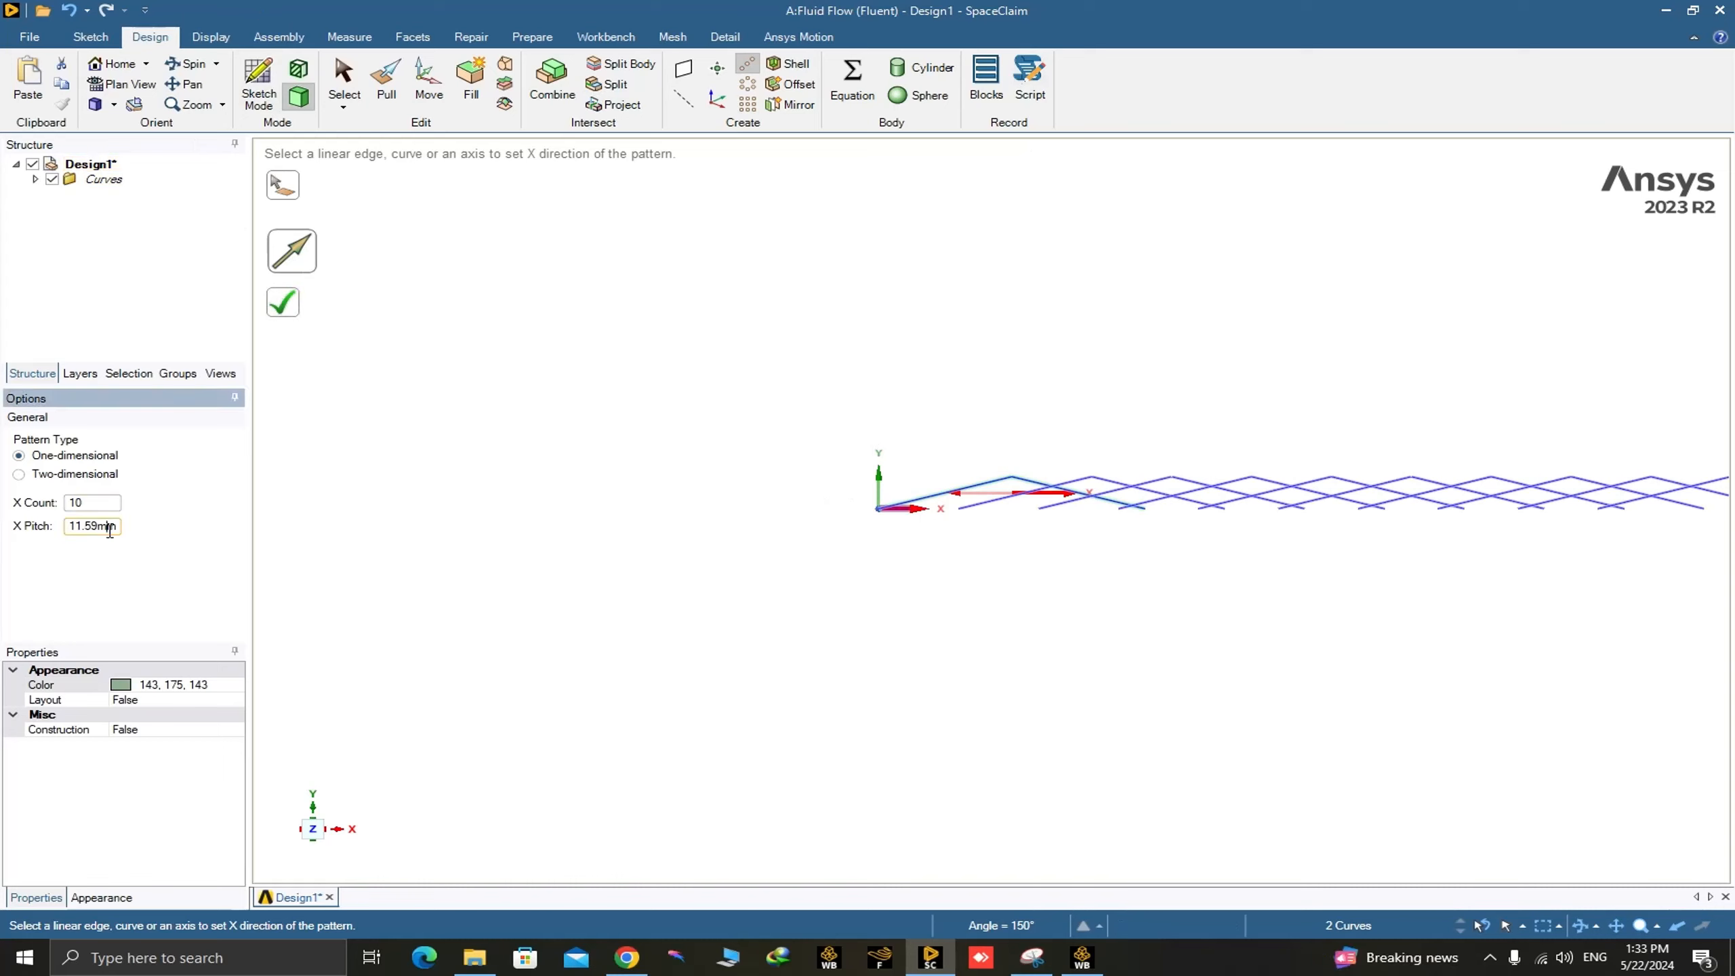
{"action": "left_click_drag", "start_coordinate": [116, 531], "coordinate": [74, 520]}
{"action": "type", "text": "38.64"}
{"action": "key", "text": "Return"}
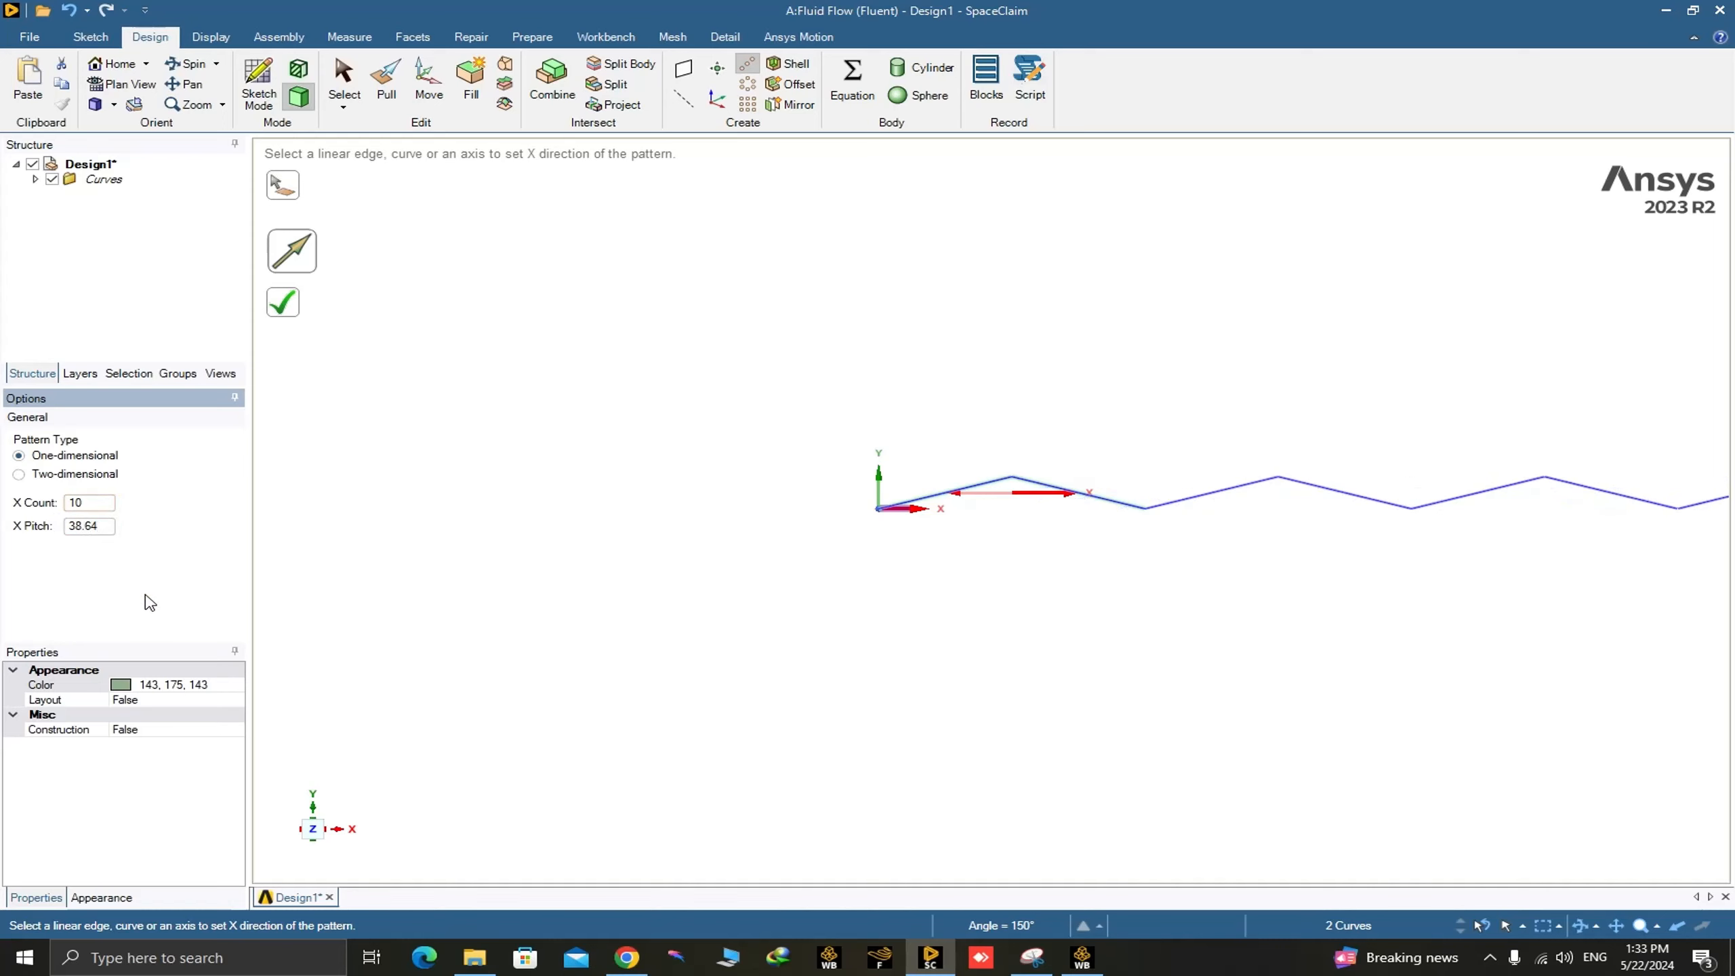
{"action": "left_click", "coordinate": [282, 302]}
Offset the entire chain of zigzag lines 10 mm downward to form the channel's lower wall
{"action": "scroll", "coordinate": [1133, 552], "scroll_direction": "down", "scroll_amount": 5}
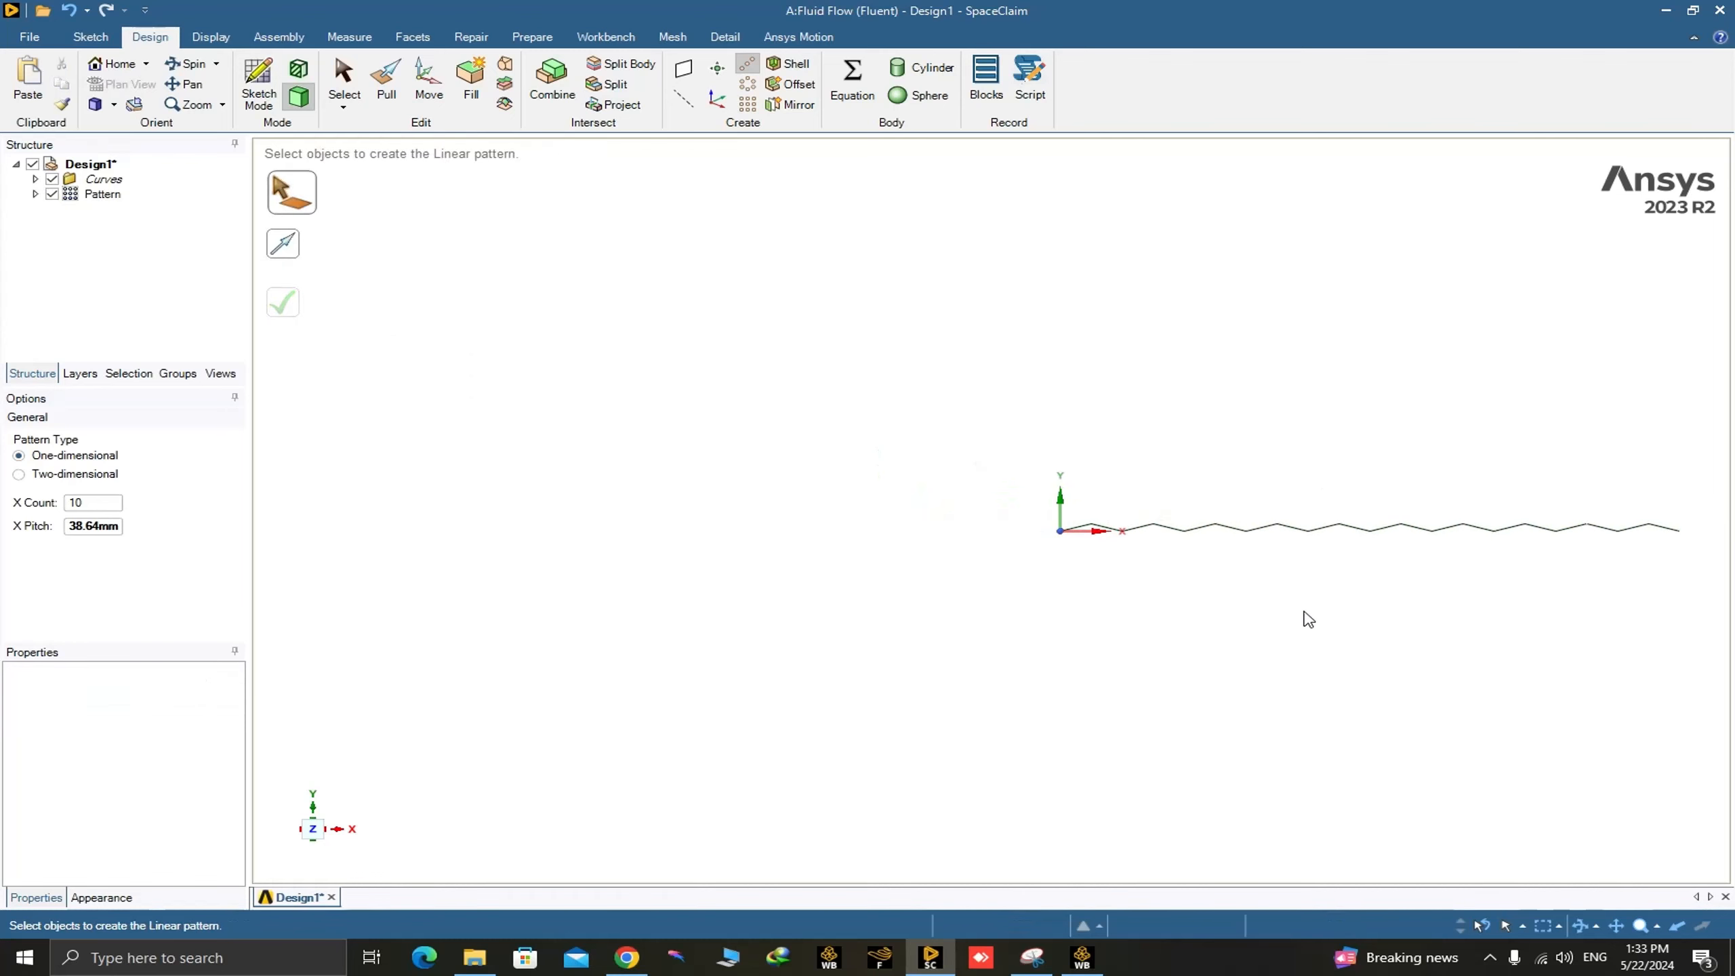
{"action": "scroll", "coordinate": [1298, 607], "scroll_direction": "up", "scroll_amount": 3}
{"action": "scroll", "coordinate": [1058, 515], "scroll_direction": "up", "scroll_amount": 1}
{"action": "scroll", "coordinate": [1016, 539], "scroll_direction": "down", "scroll_amount": 1}
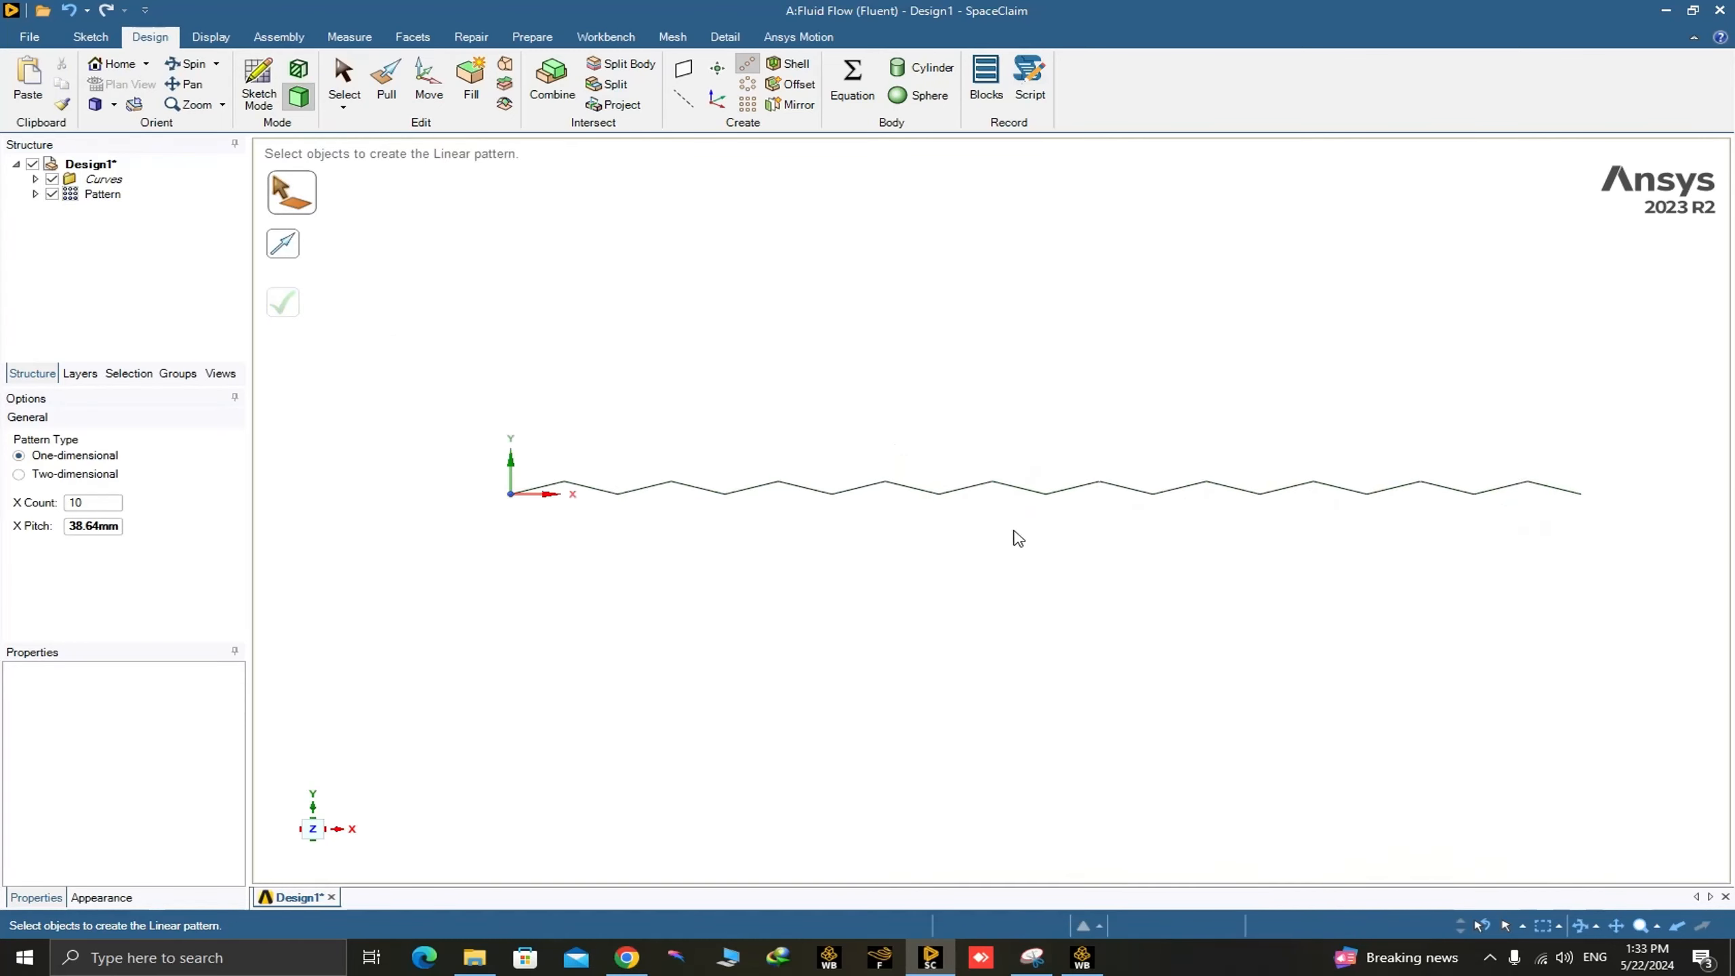
{"action": "scroll", "coordinate": [682, 531], "scroll_direction": "up", "scroll_amount": 2}
{"action": "scroll", "coordinate": [714, 537], "scroll_direction": "down", "scroll_amount": 2}
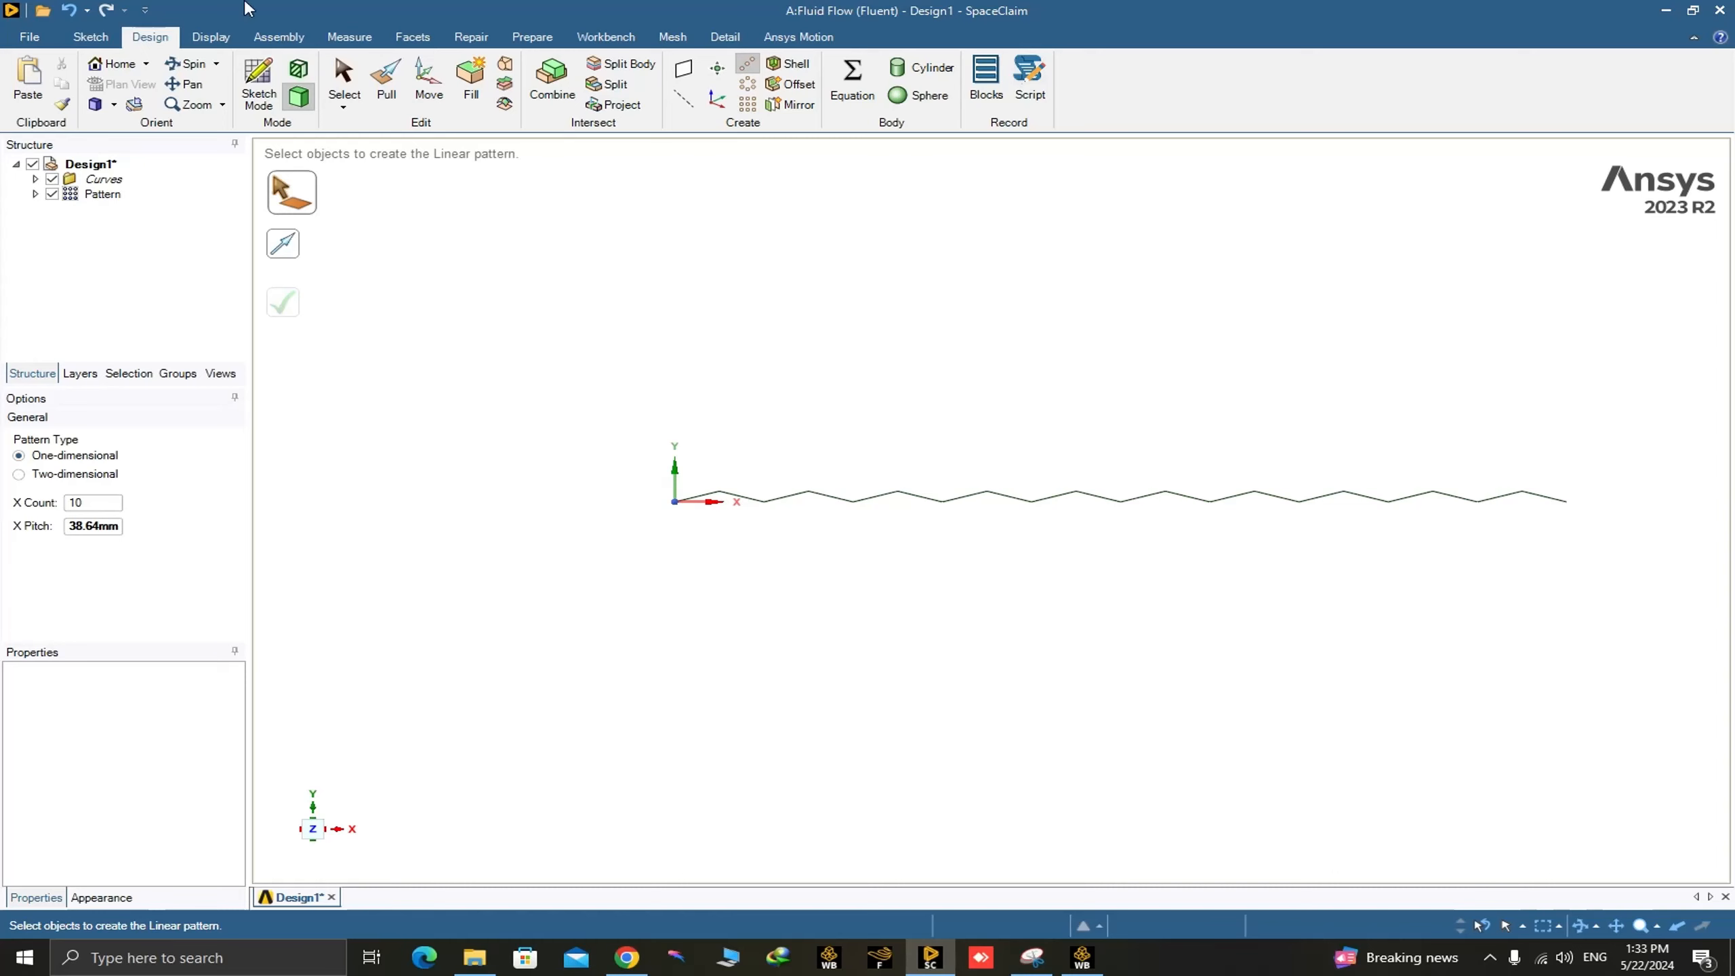
{"action": "left_click", "coordinate": [91, 37]}
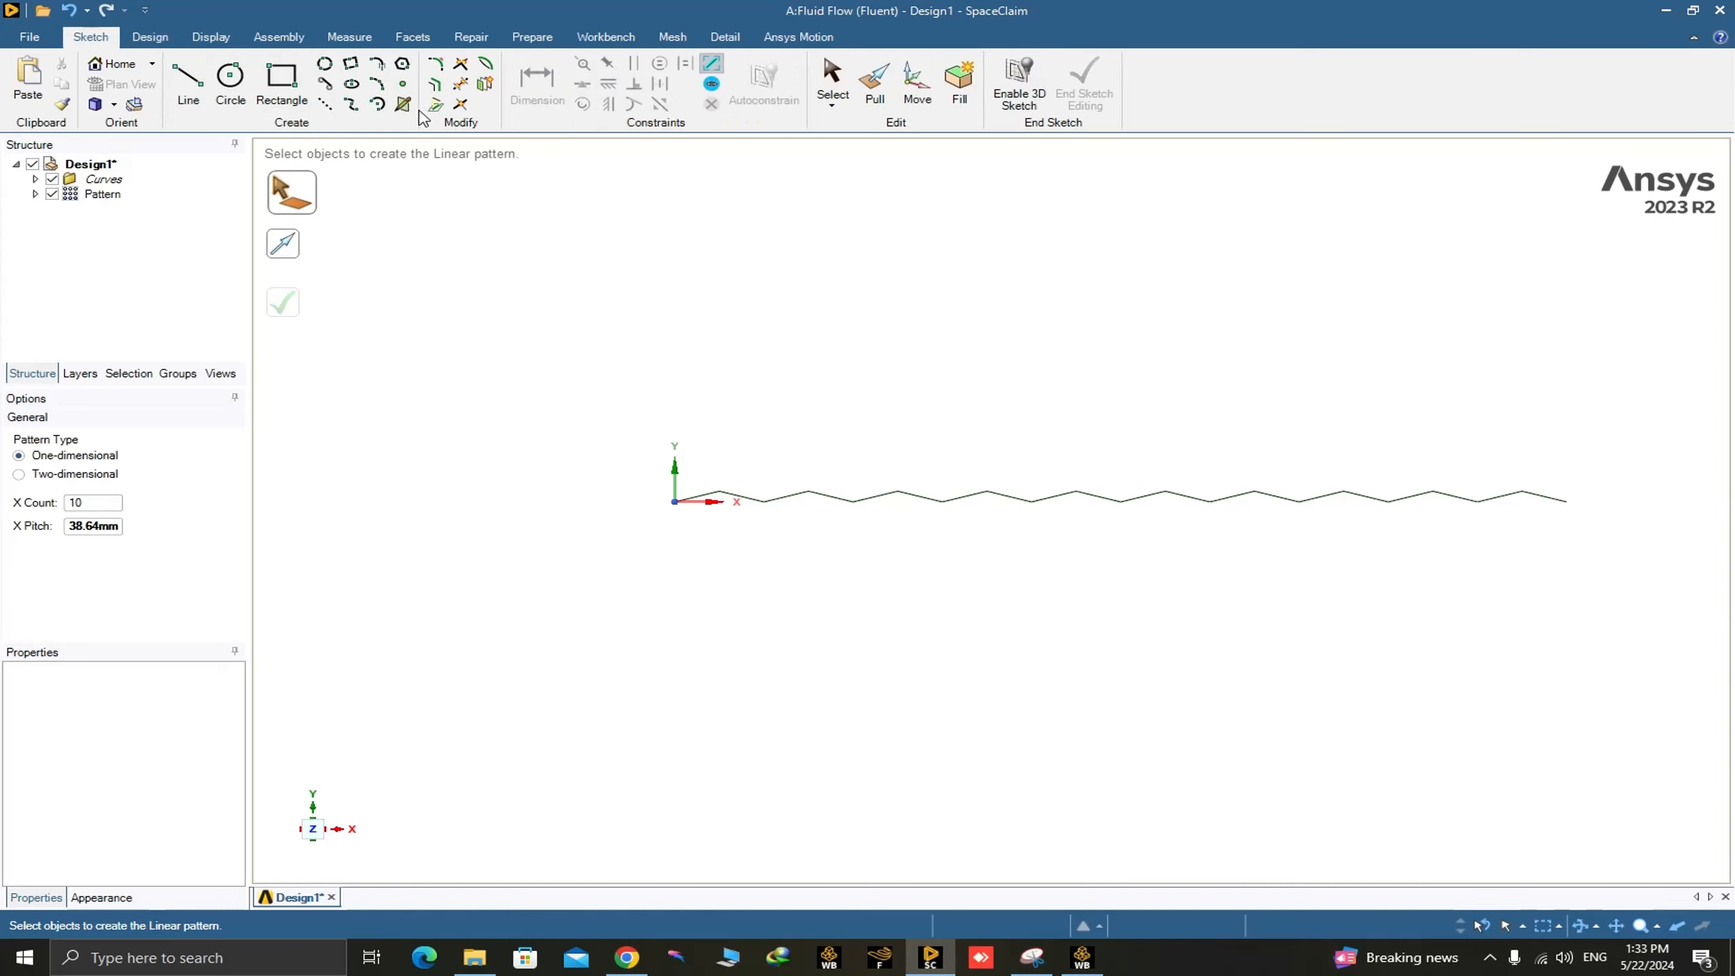
{"action": "left_click", "coordinate": [445, 84]}
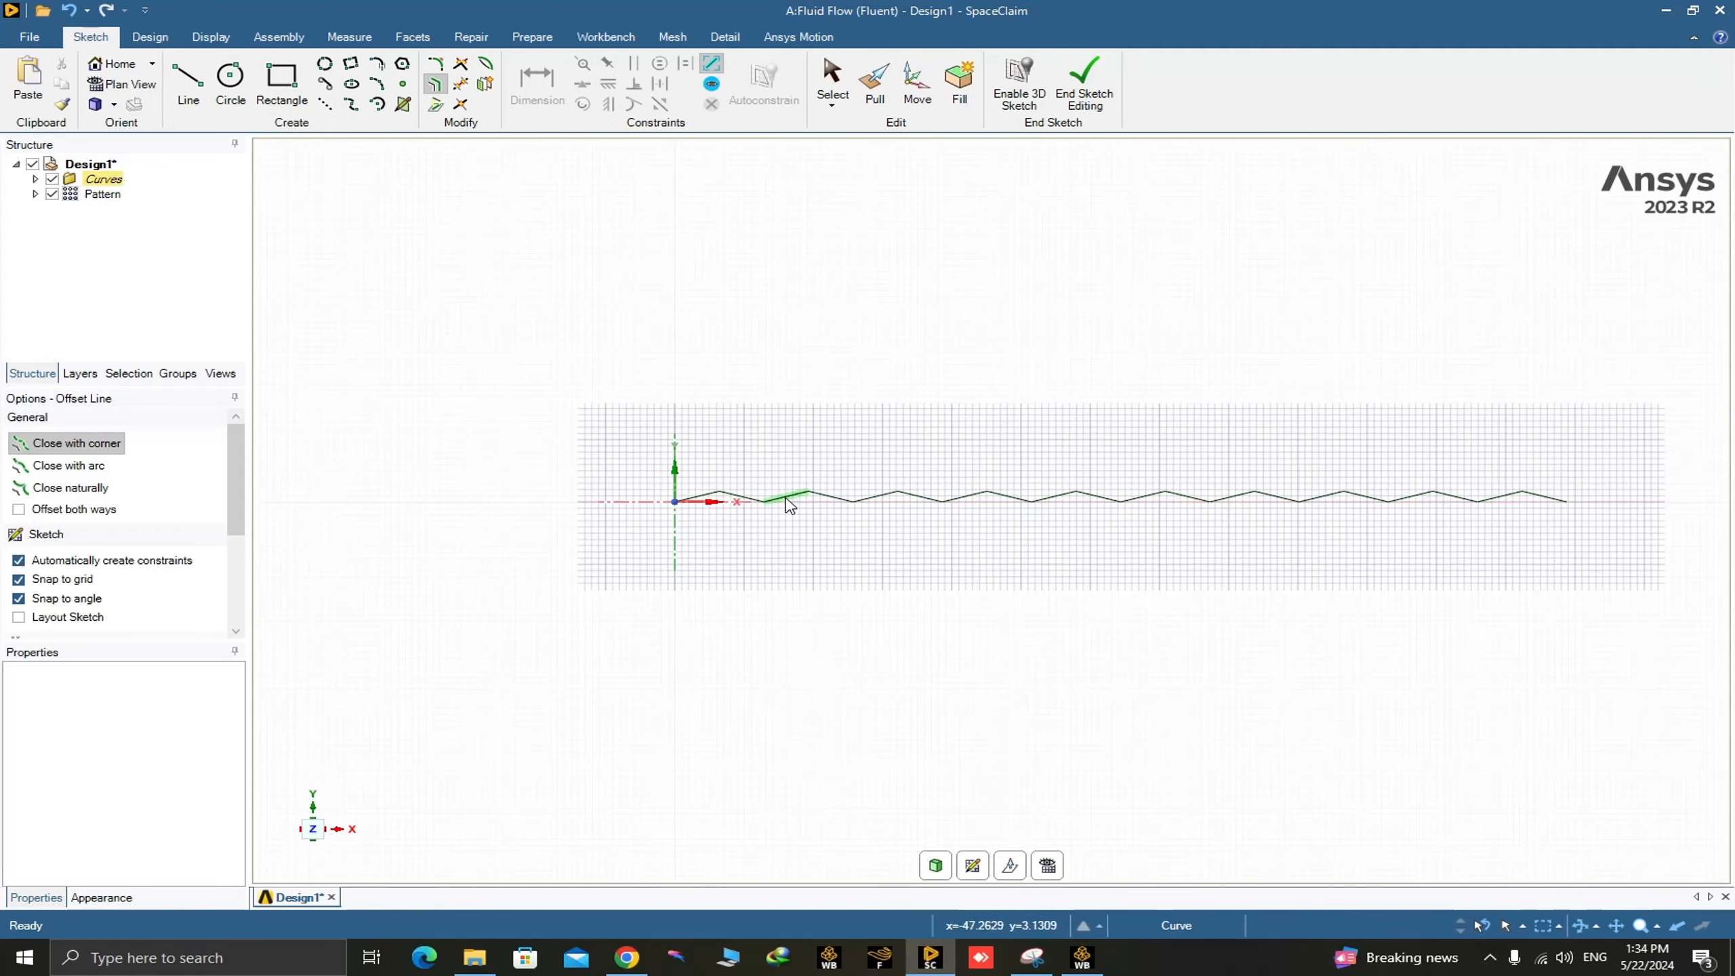
{"action": "mouse_move", "coordinate": [663, 459]}
{"action": "left_mouse_down"}
{"action": "mouse_move", "coordinate": [1675, 524]}
{"action": "mouse_move", "coordinate": [1673, 544]}
{"action": "left_mouse_up"}
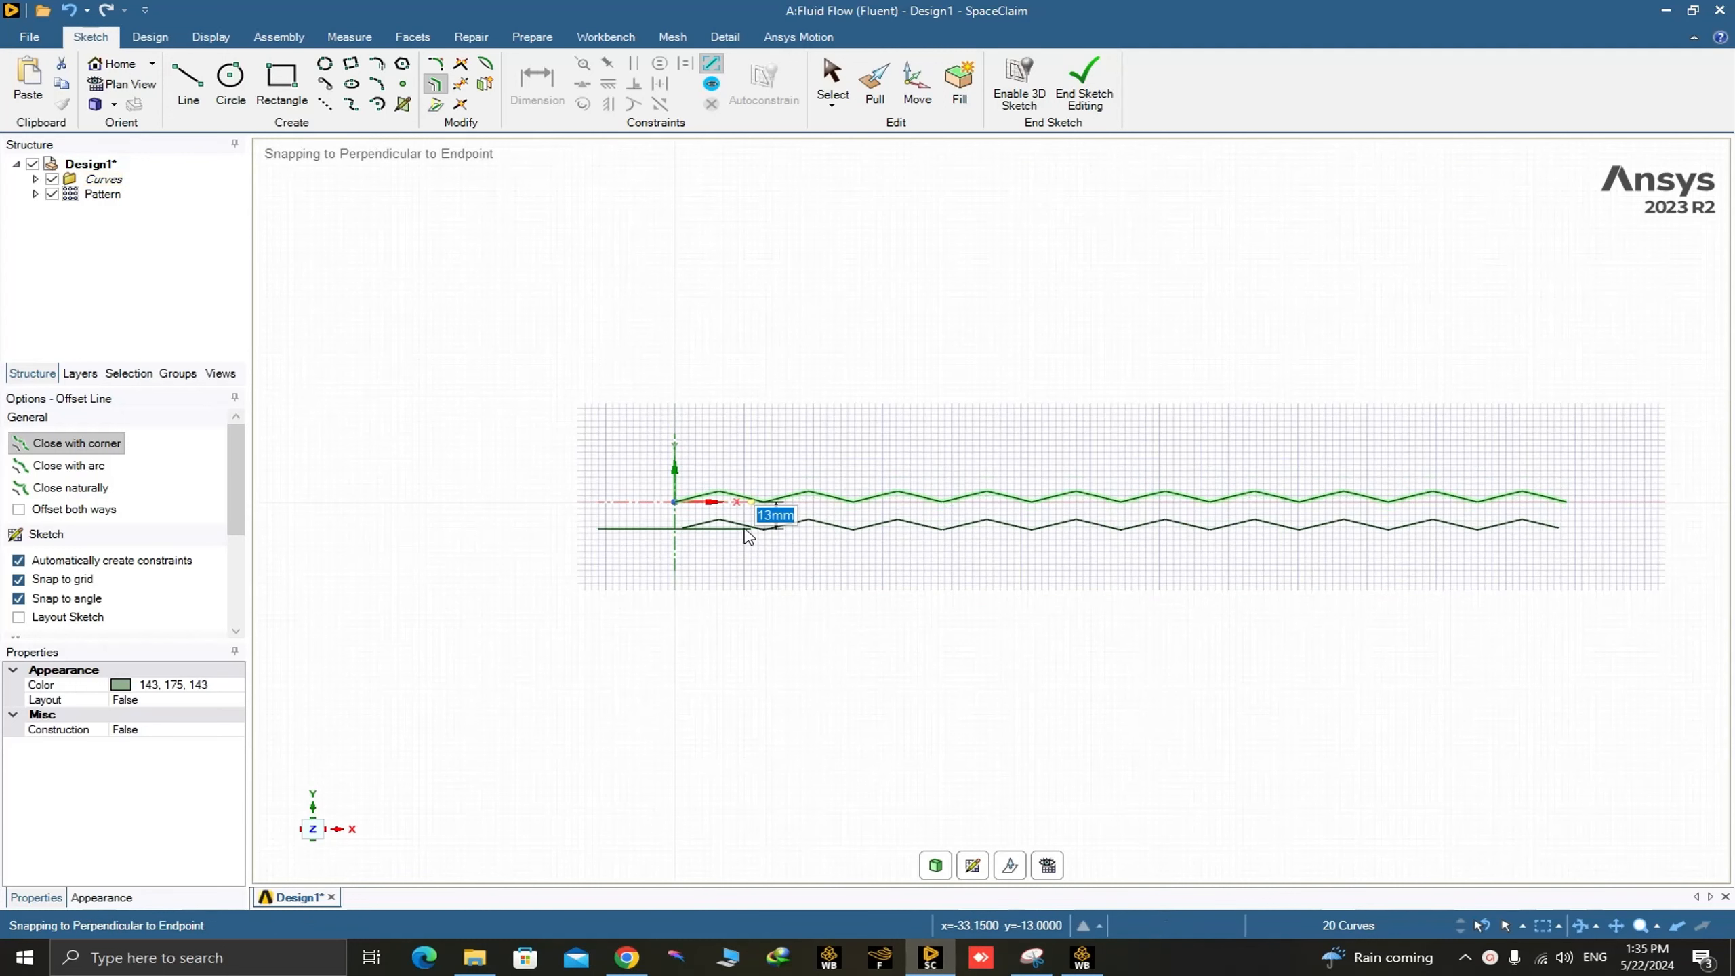
{"action": "type", "text": "1"}
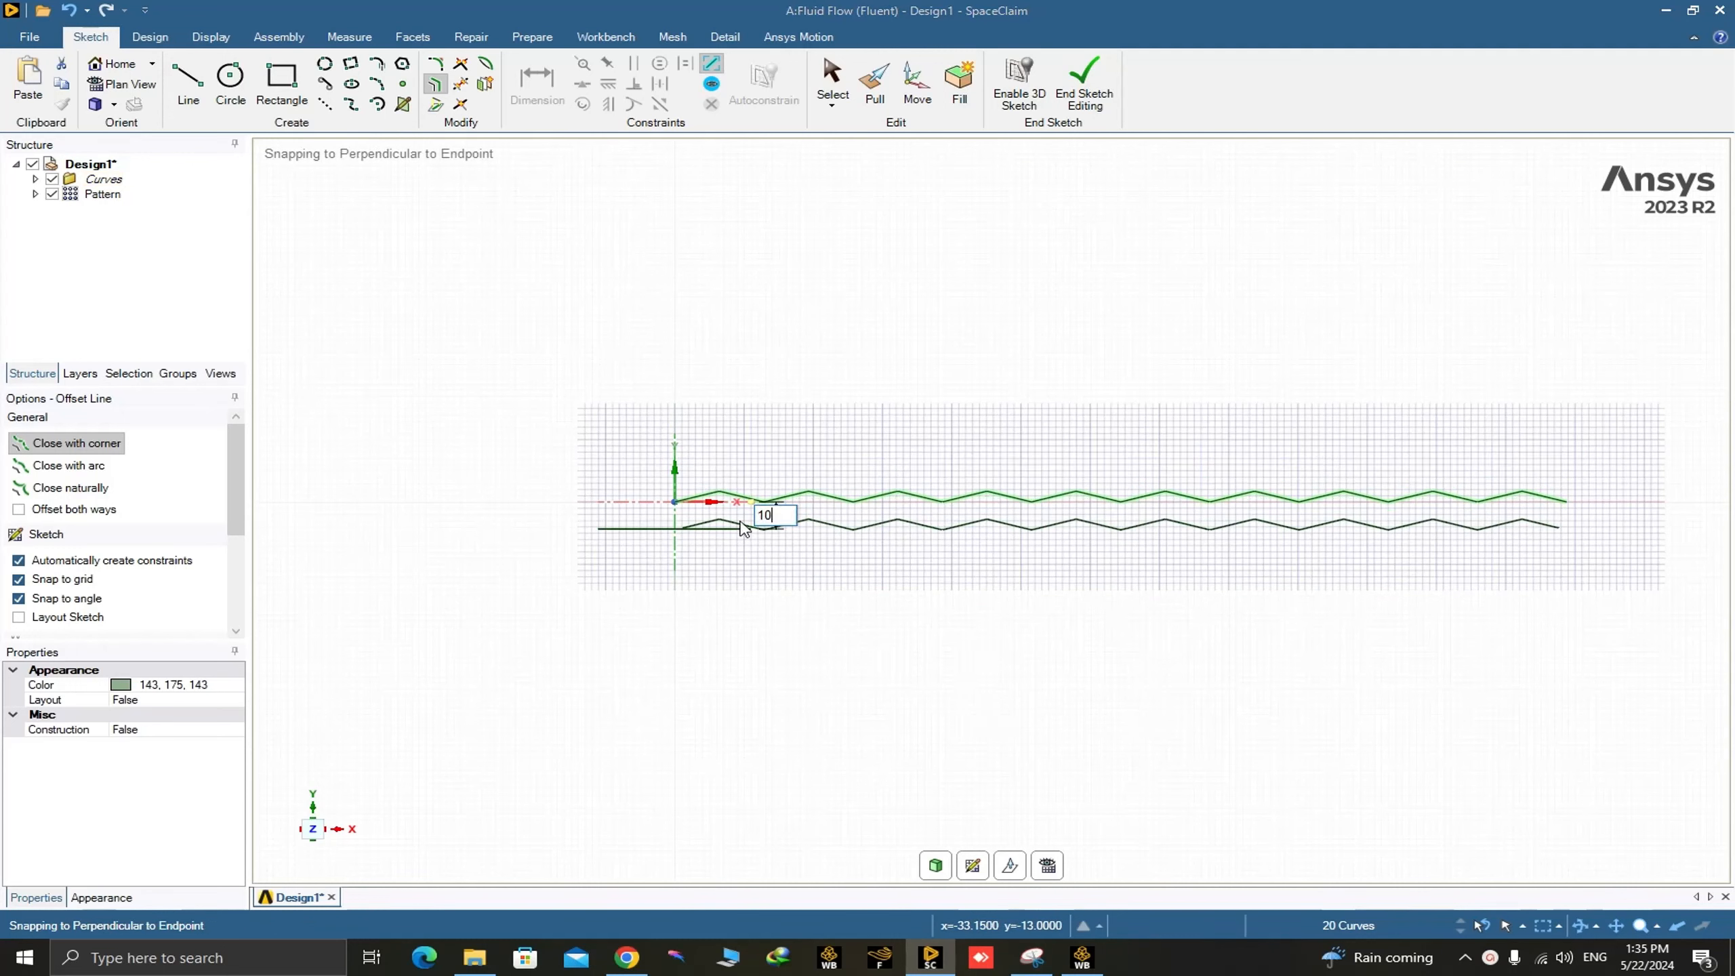
{"action": "type", "text": "0"}
{"action": "key", "text": "Return"}
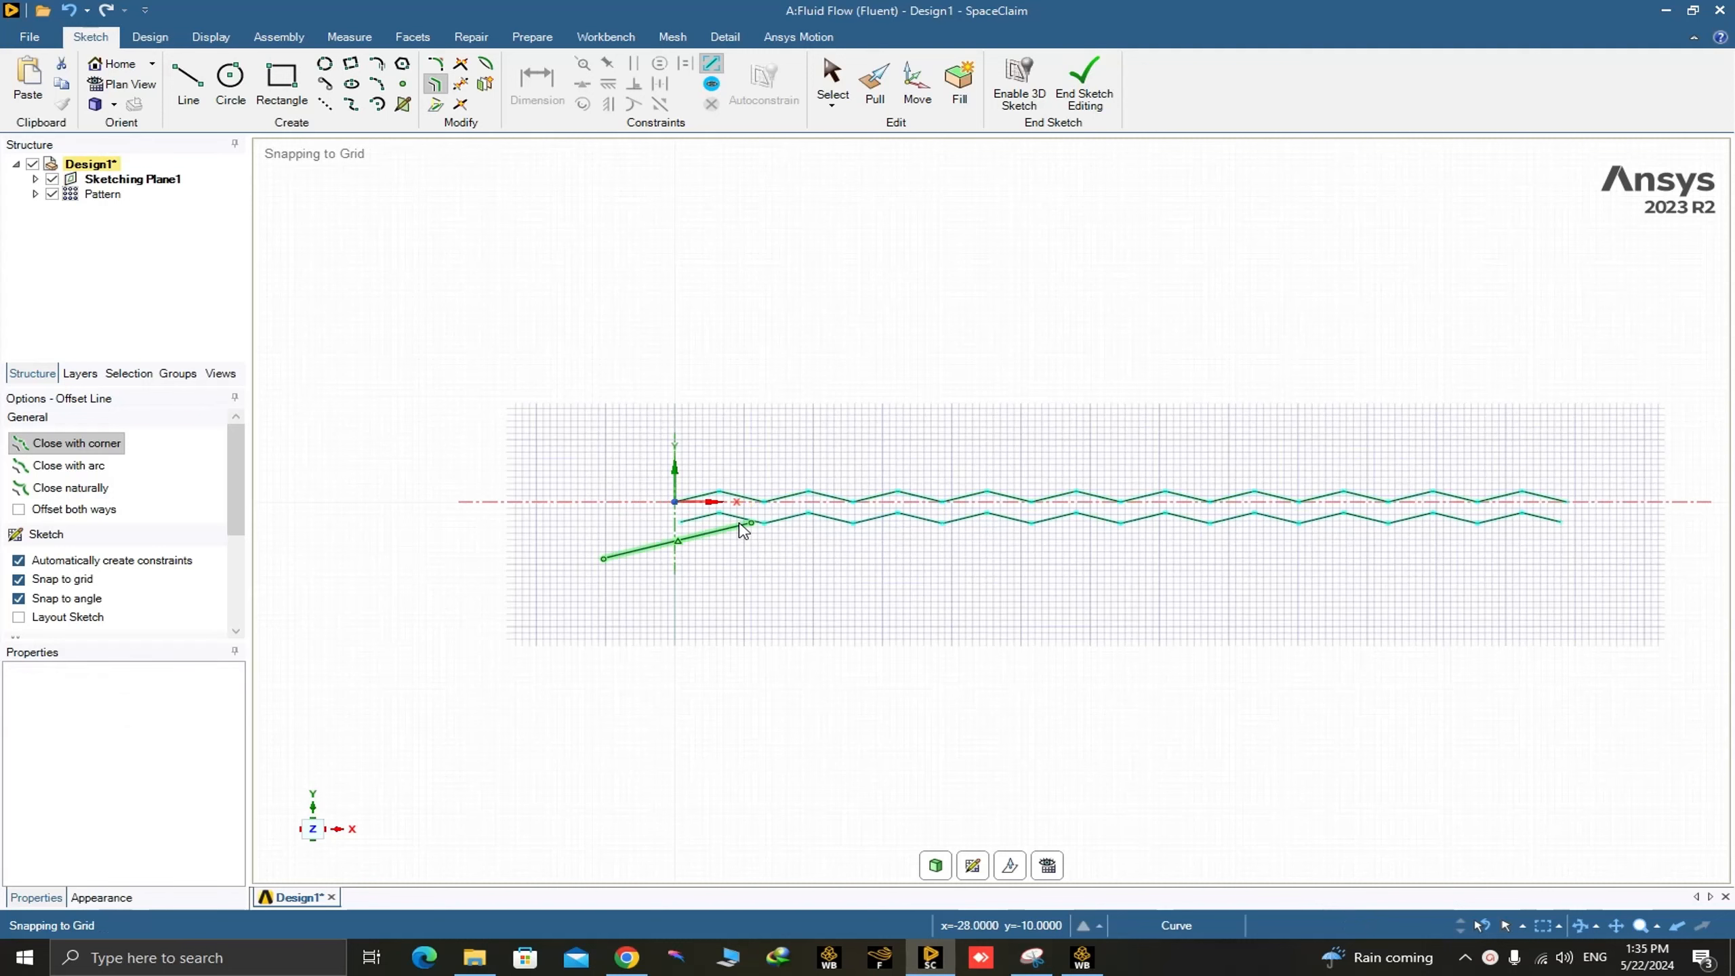
{"action": "key", "text": "Escape"}
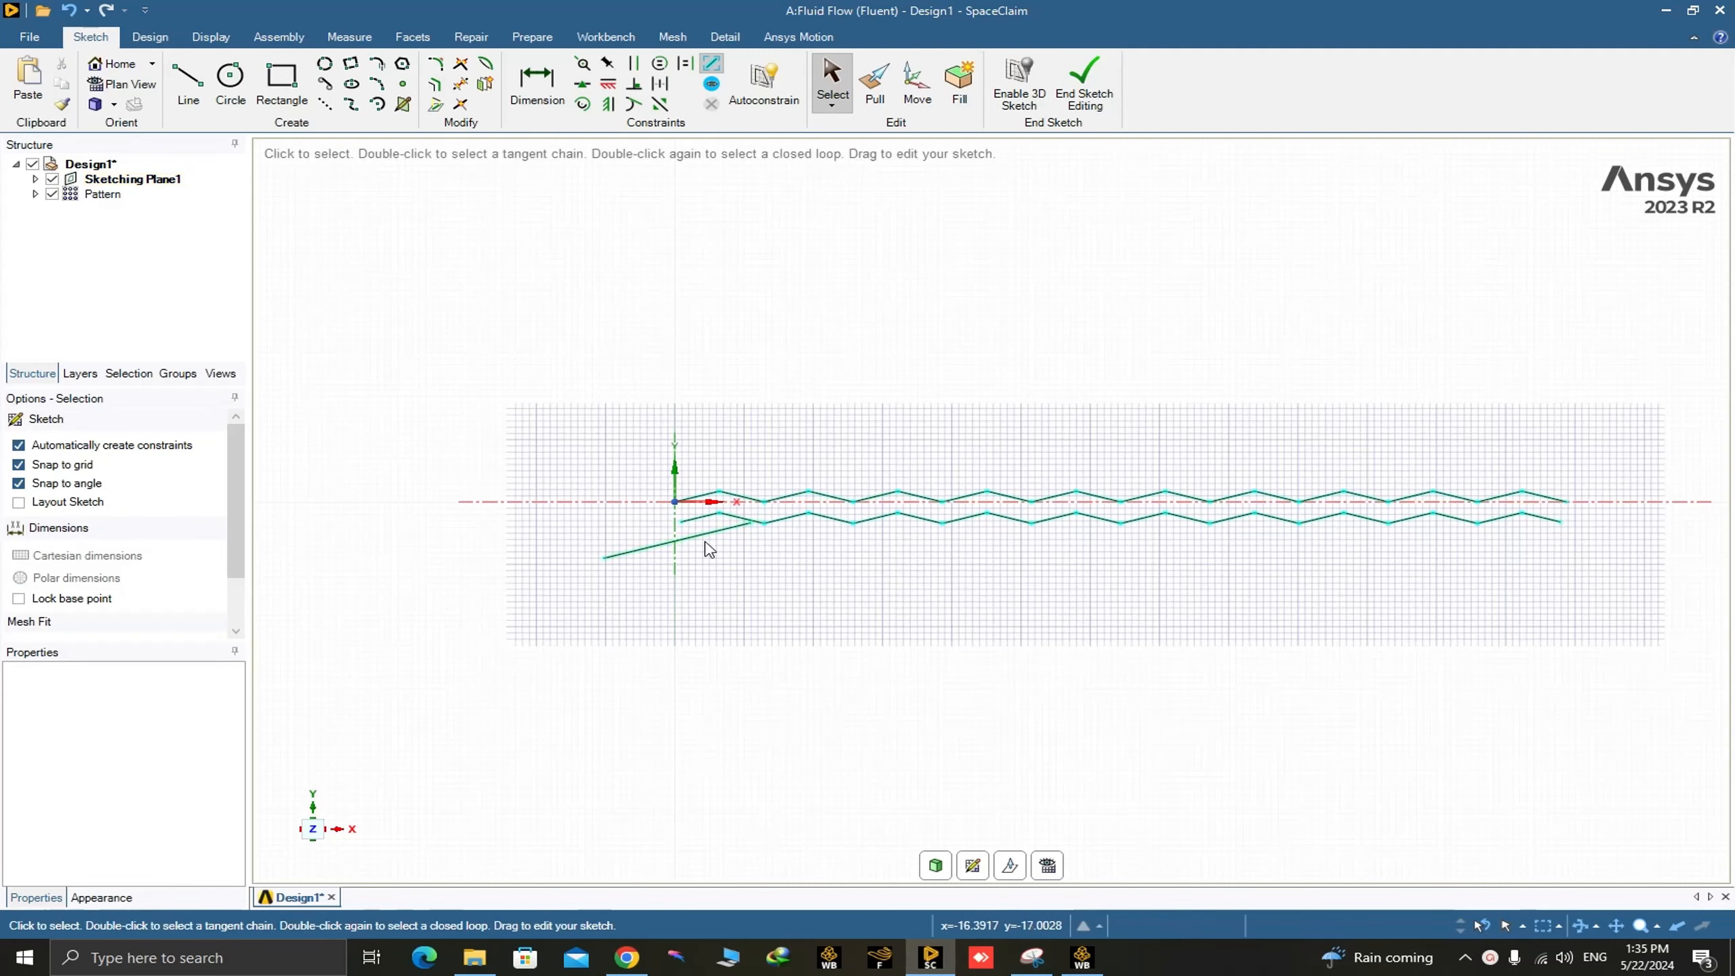
Trim away the stray sloped line below the lower wall and close the channel's left end with a line from the lower wall's endpoint to the origin
{"action": "left_click", "coordinate": [461, 83]}
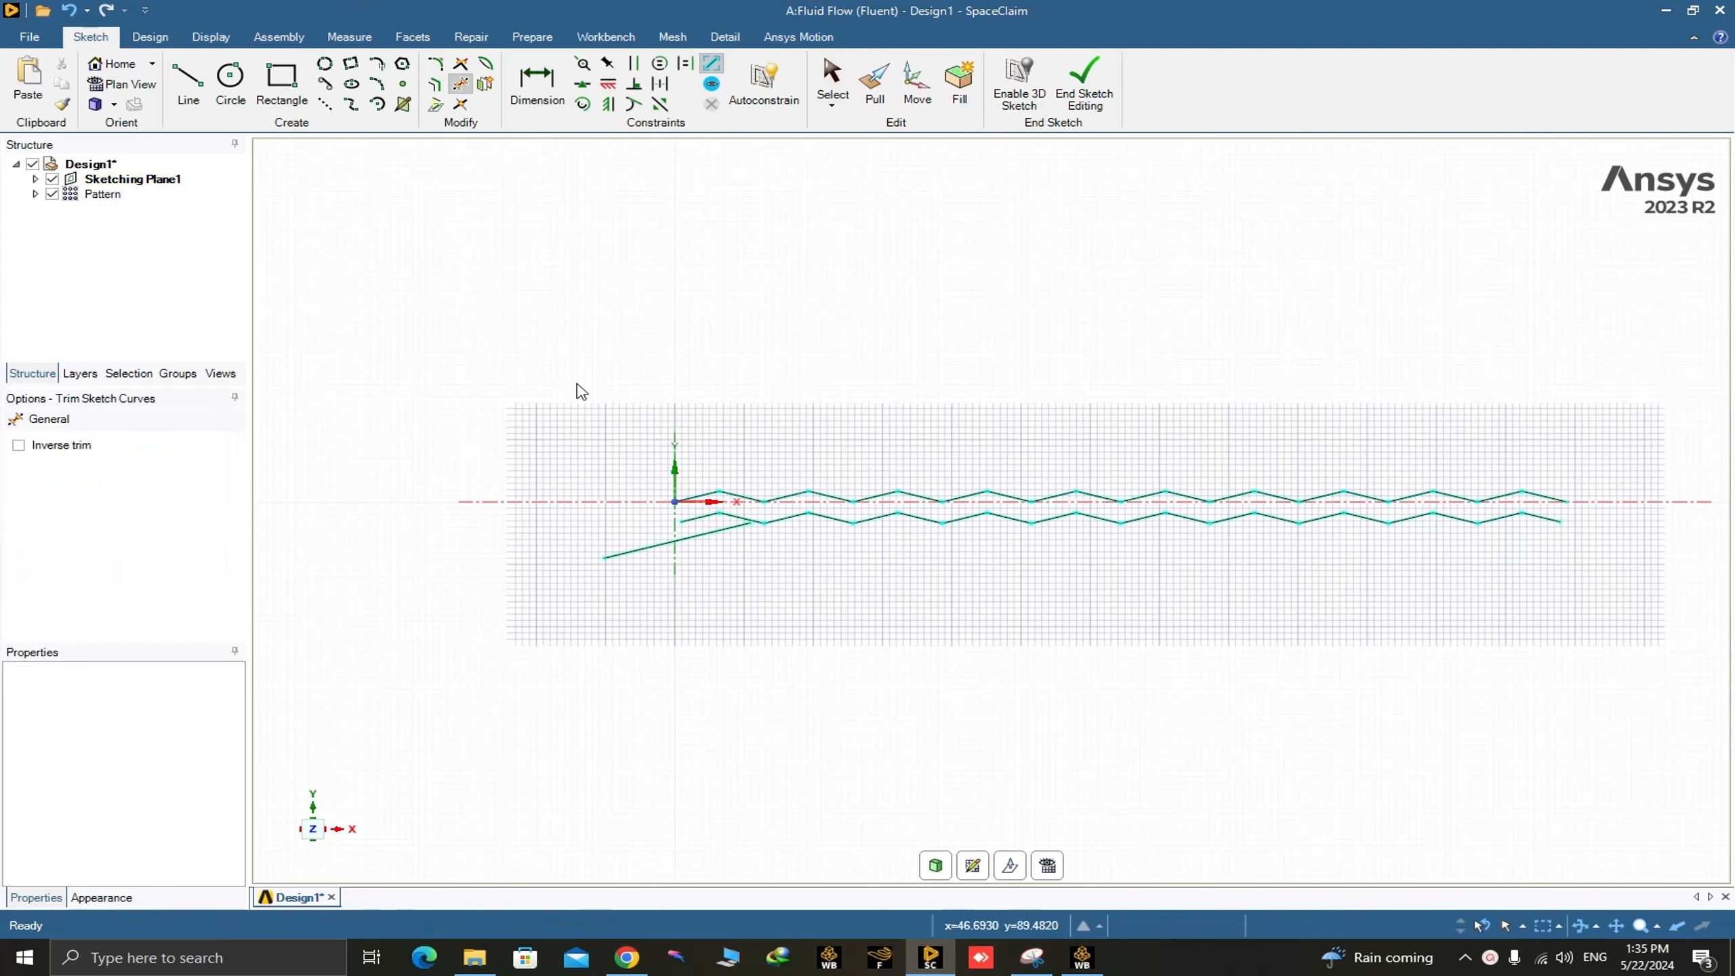
{"action": "left_click", "coordinate": [679, 547]}
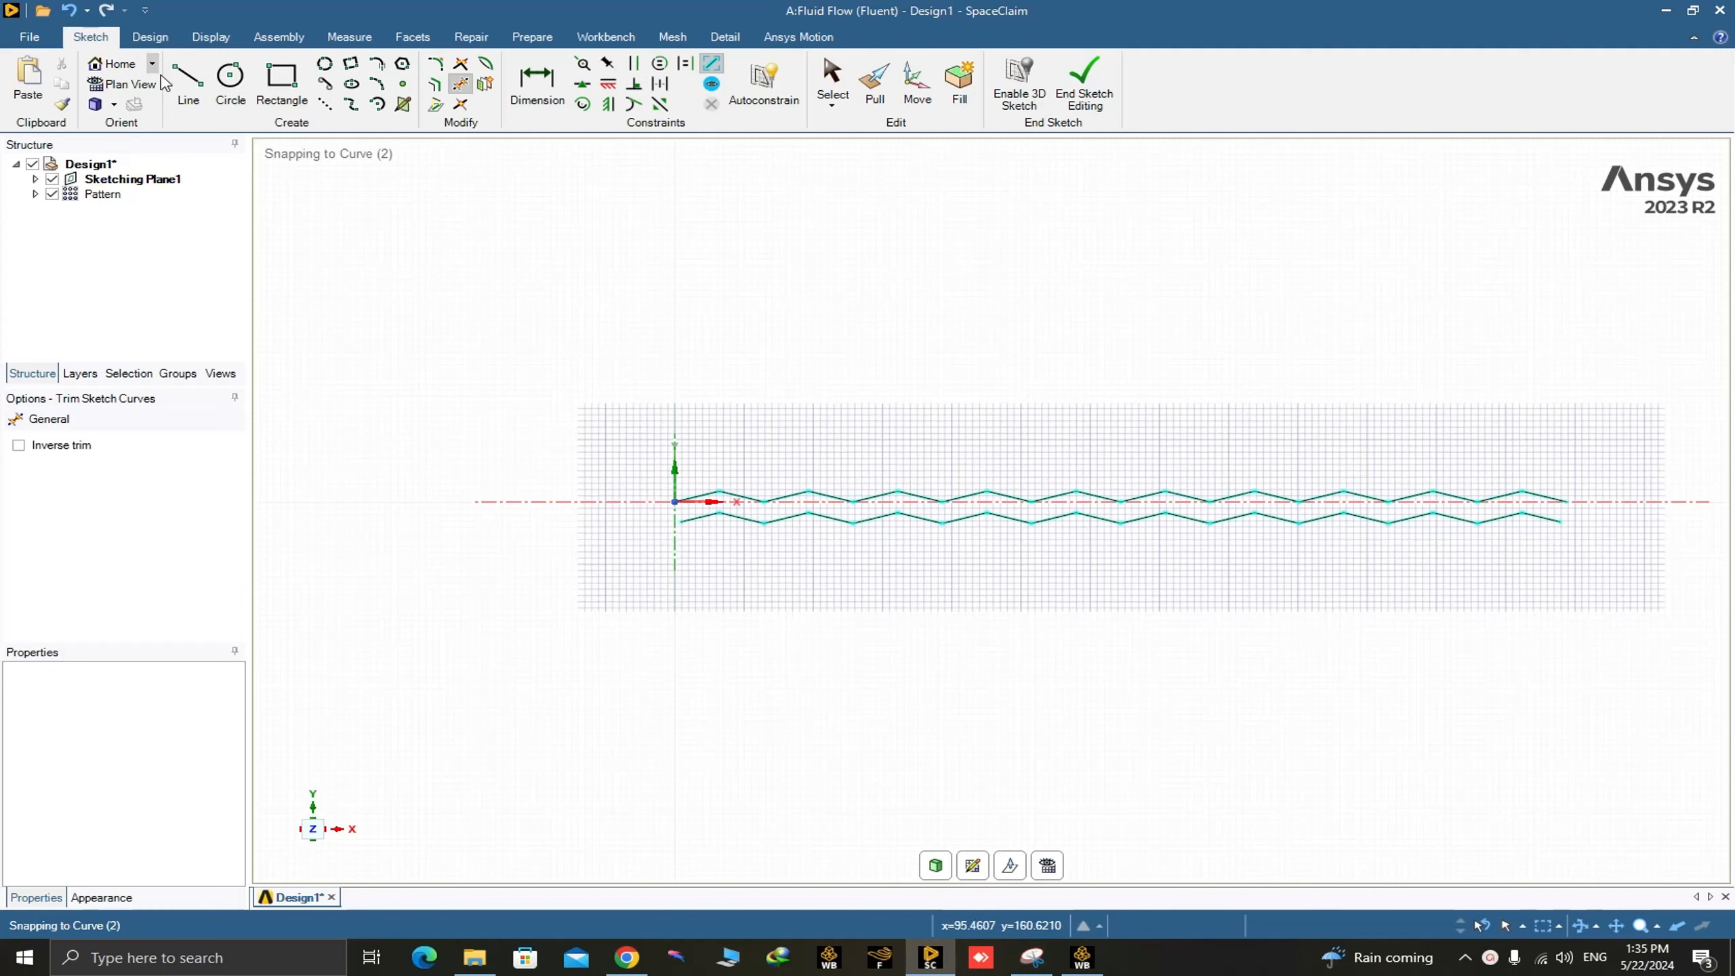
{"action": "left_click", "coordinate": [188, 82]}
{"action": "scroll", "coordinate": [708, 523], "scroll_direction": "up", "scroll_amount": 8}
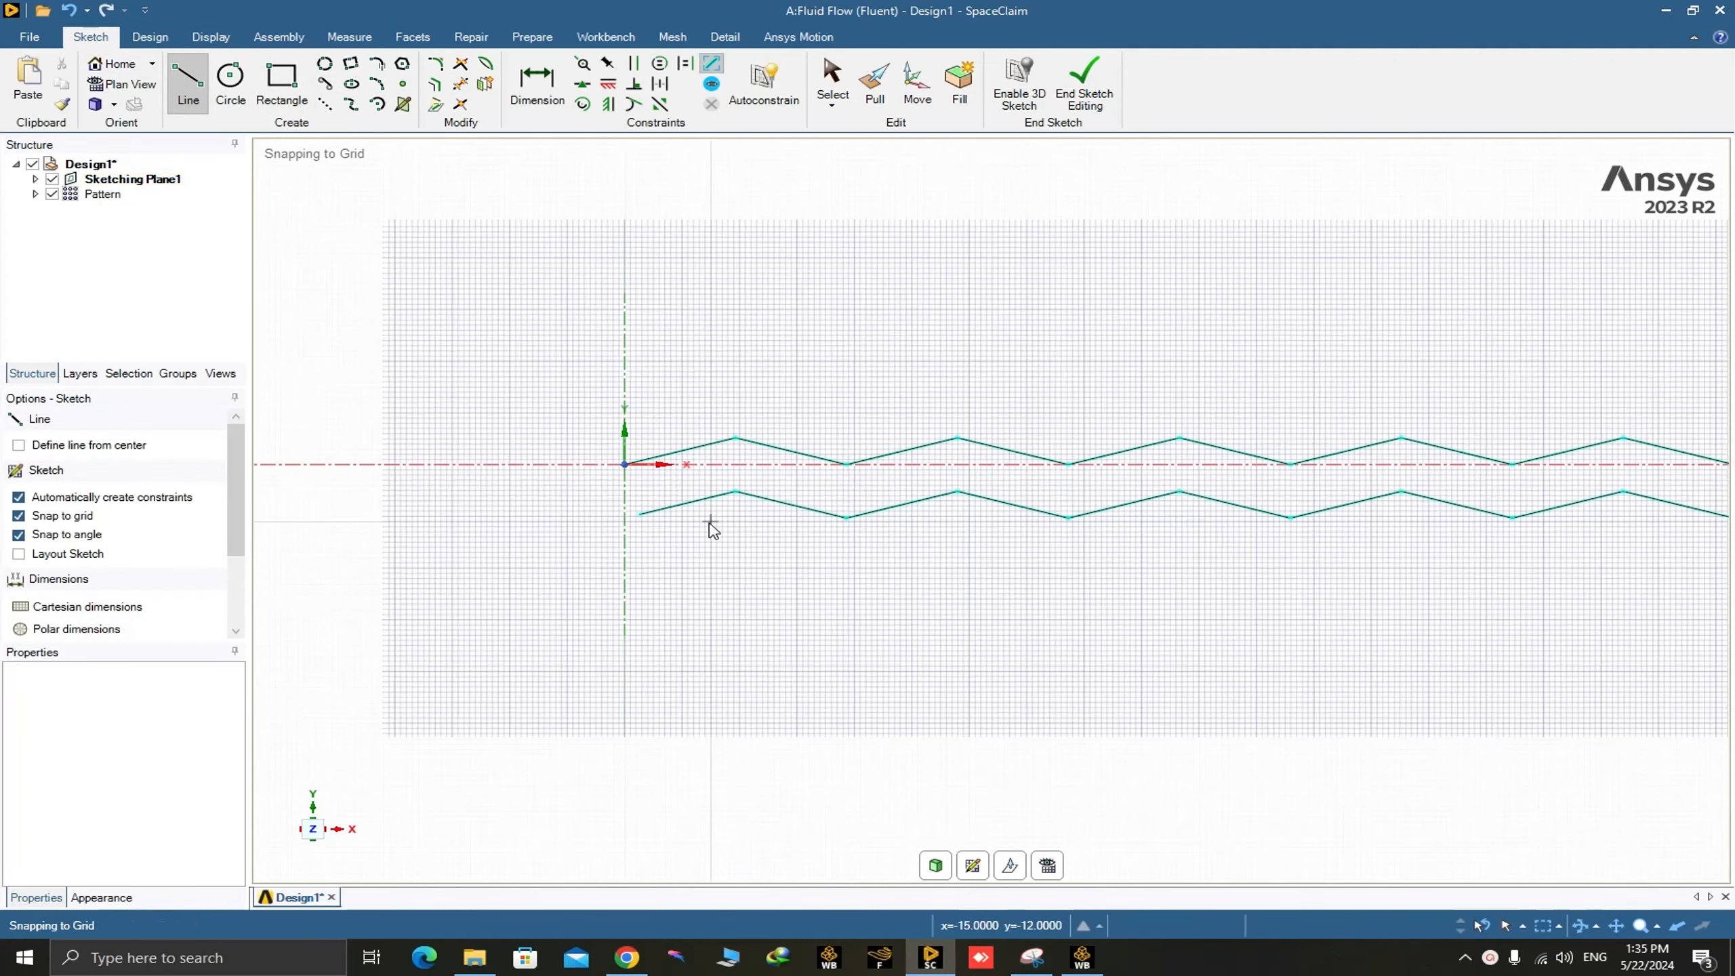
{"action": "left_click", "coordinate": [569, 511]}
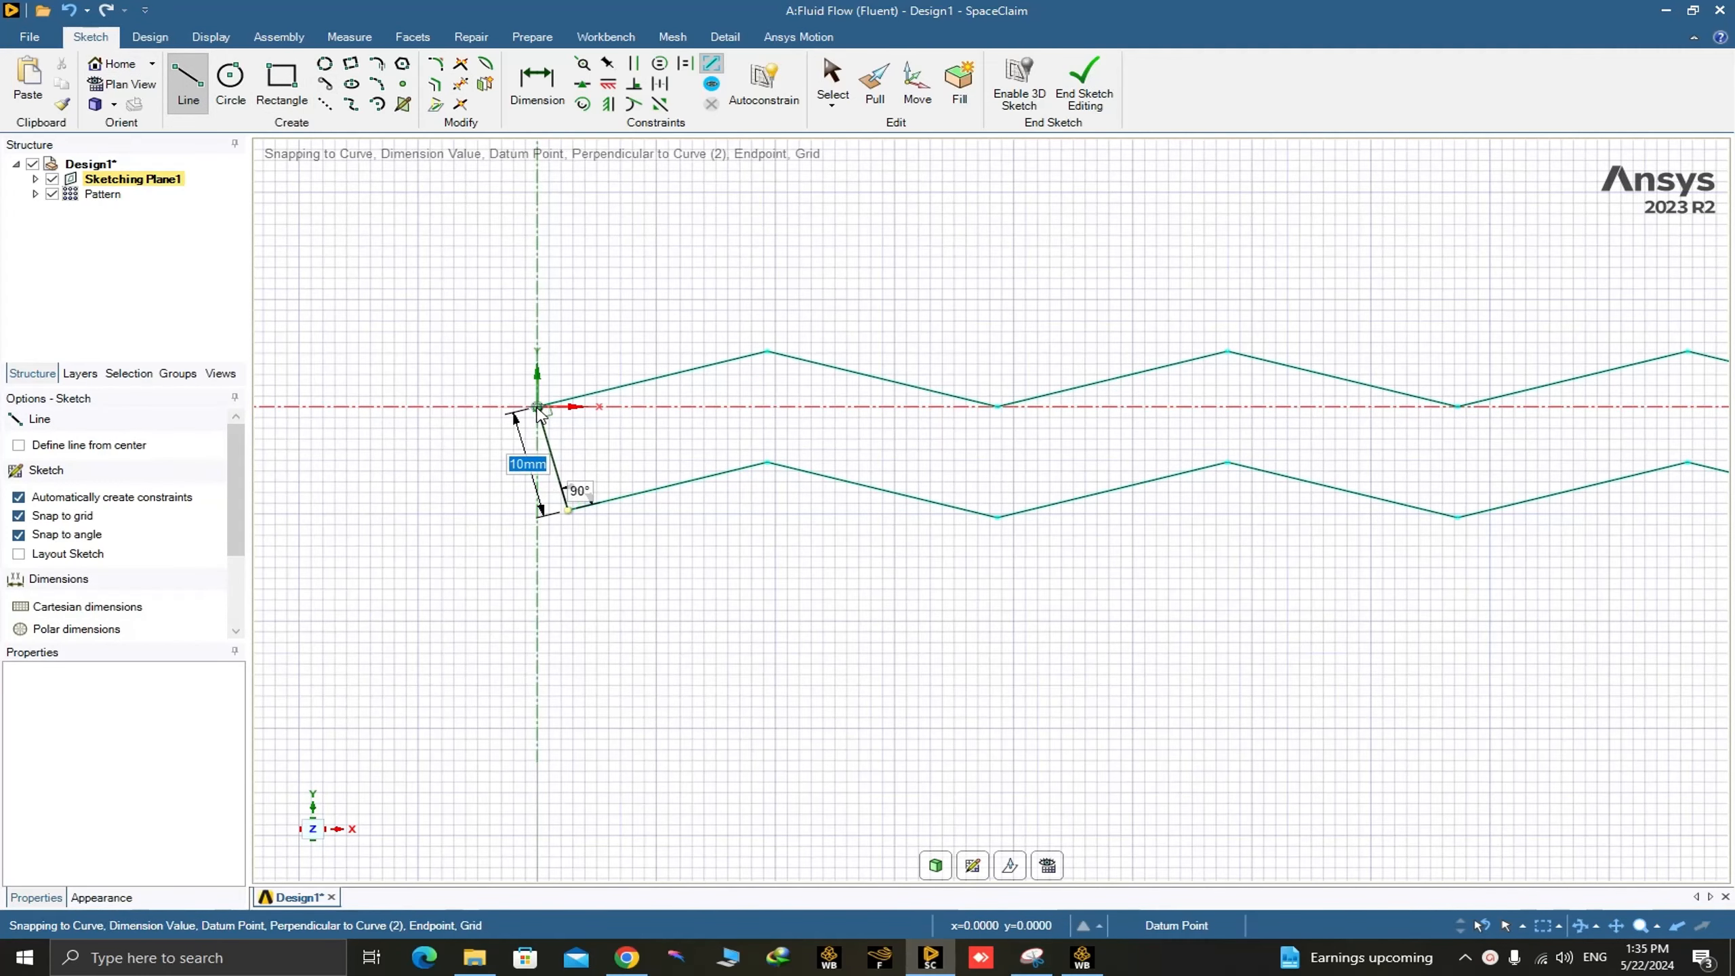
{"action": "left_click", "coordinate": [537, 408]}
Close the channel's right end with a line joining the last endpoints of the lower and upper zigzag walls
{"action": "scroll", "coordinate": [730, 408], "scroll_direction": "down", "scroll_amount": 8}
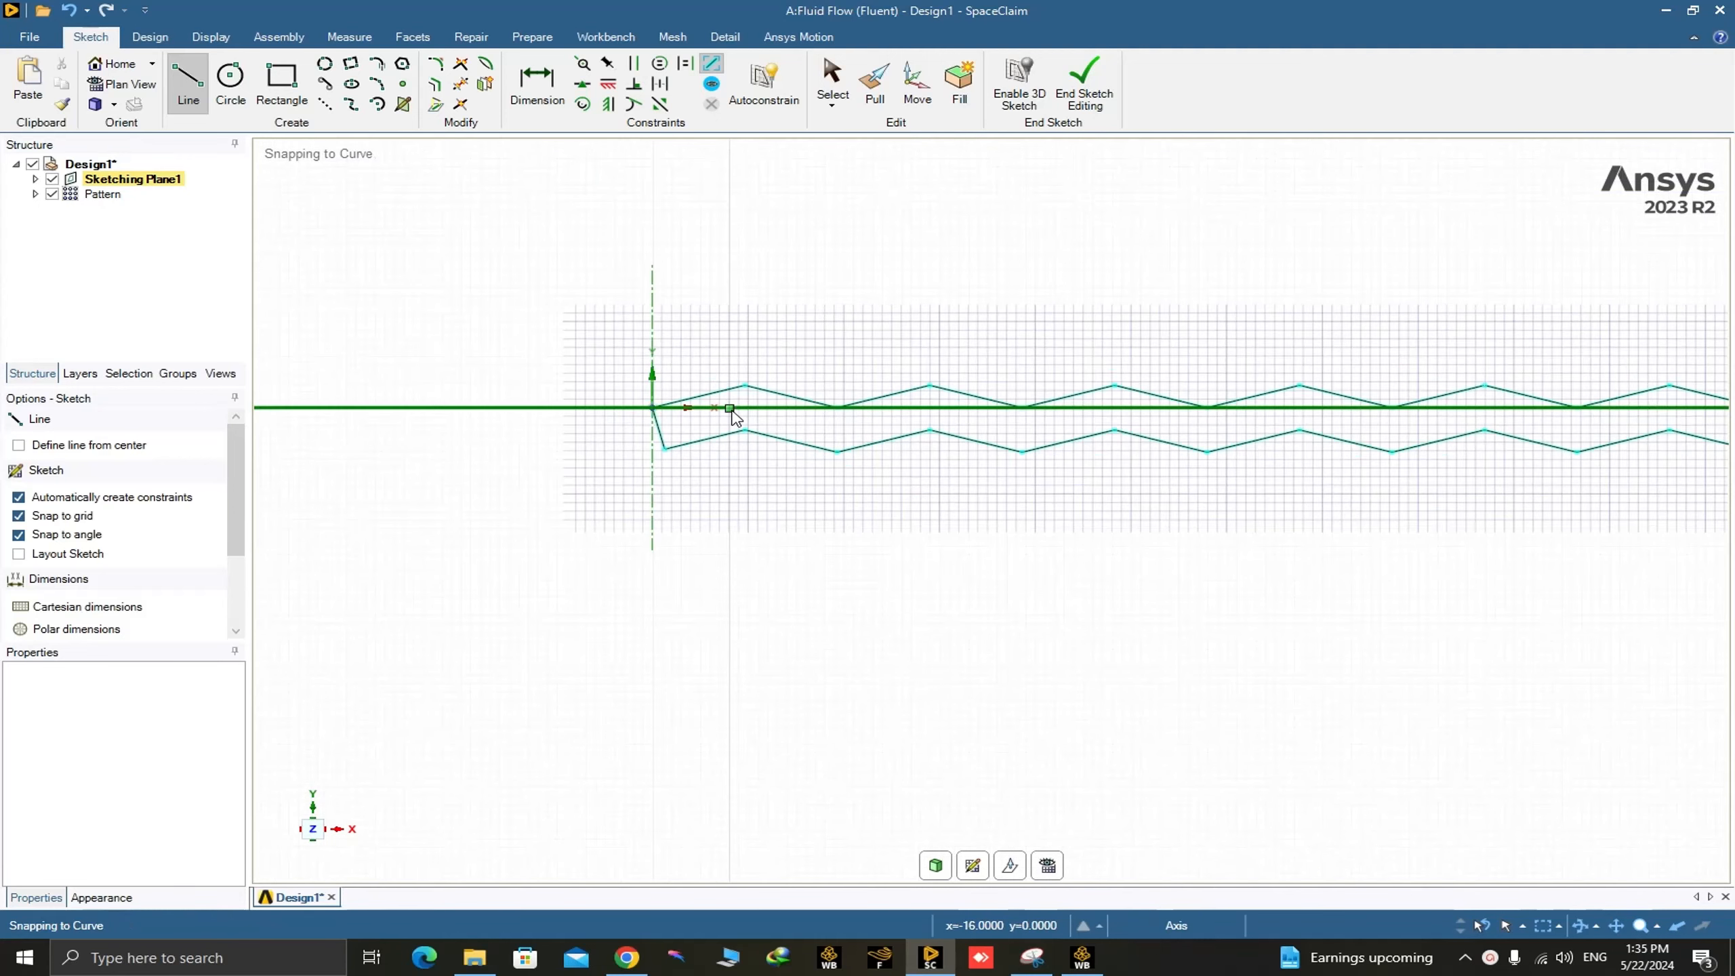
{"action": "scroll", "coordinate": [732, 414], "scroll_direction": "down", "scroll_amount": 4}
{"action": "scroll", "coordinate": [1068, 420], "scroll_direction": "up", "scroll_amount": 7}
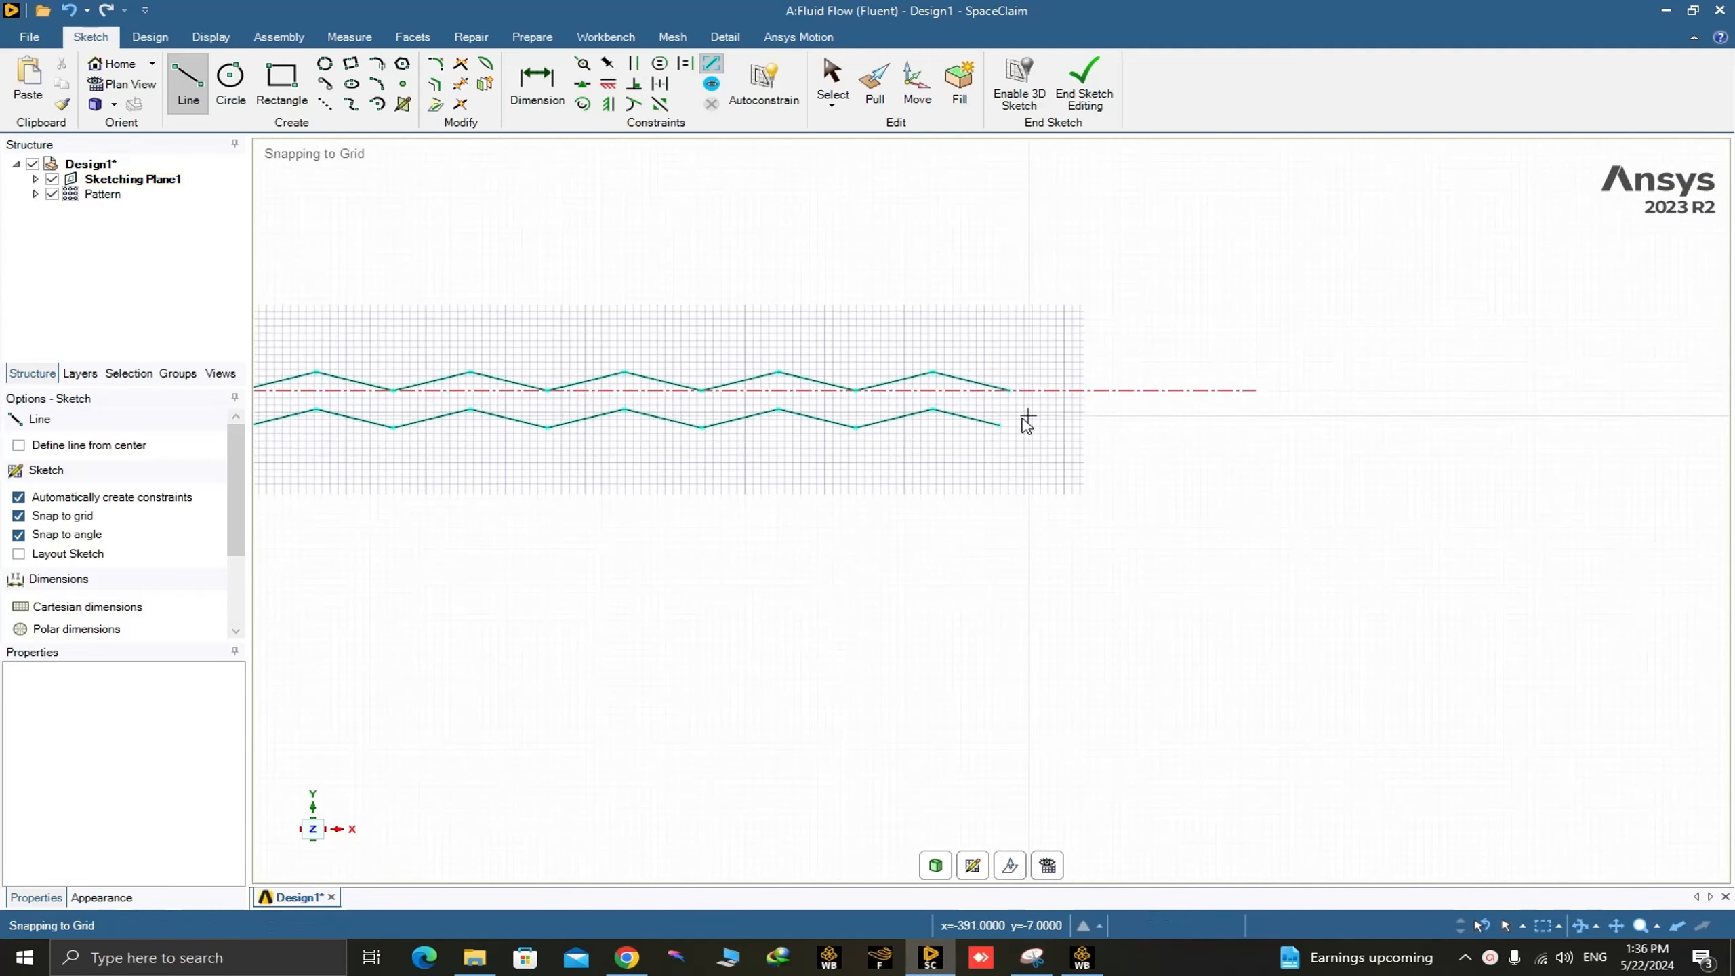
{"action": "left_click", "coordinate": [1000, 427]}
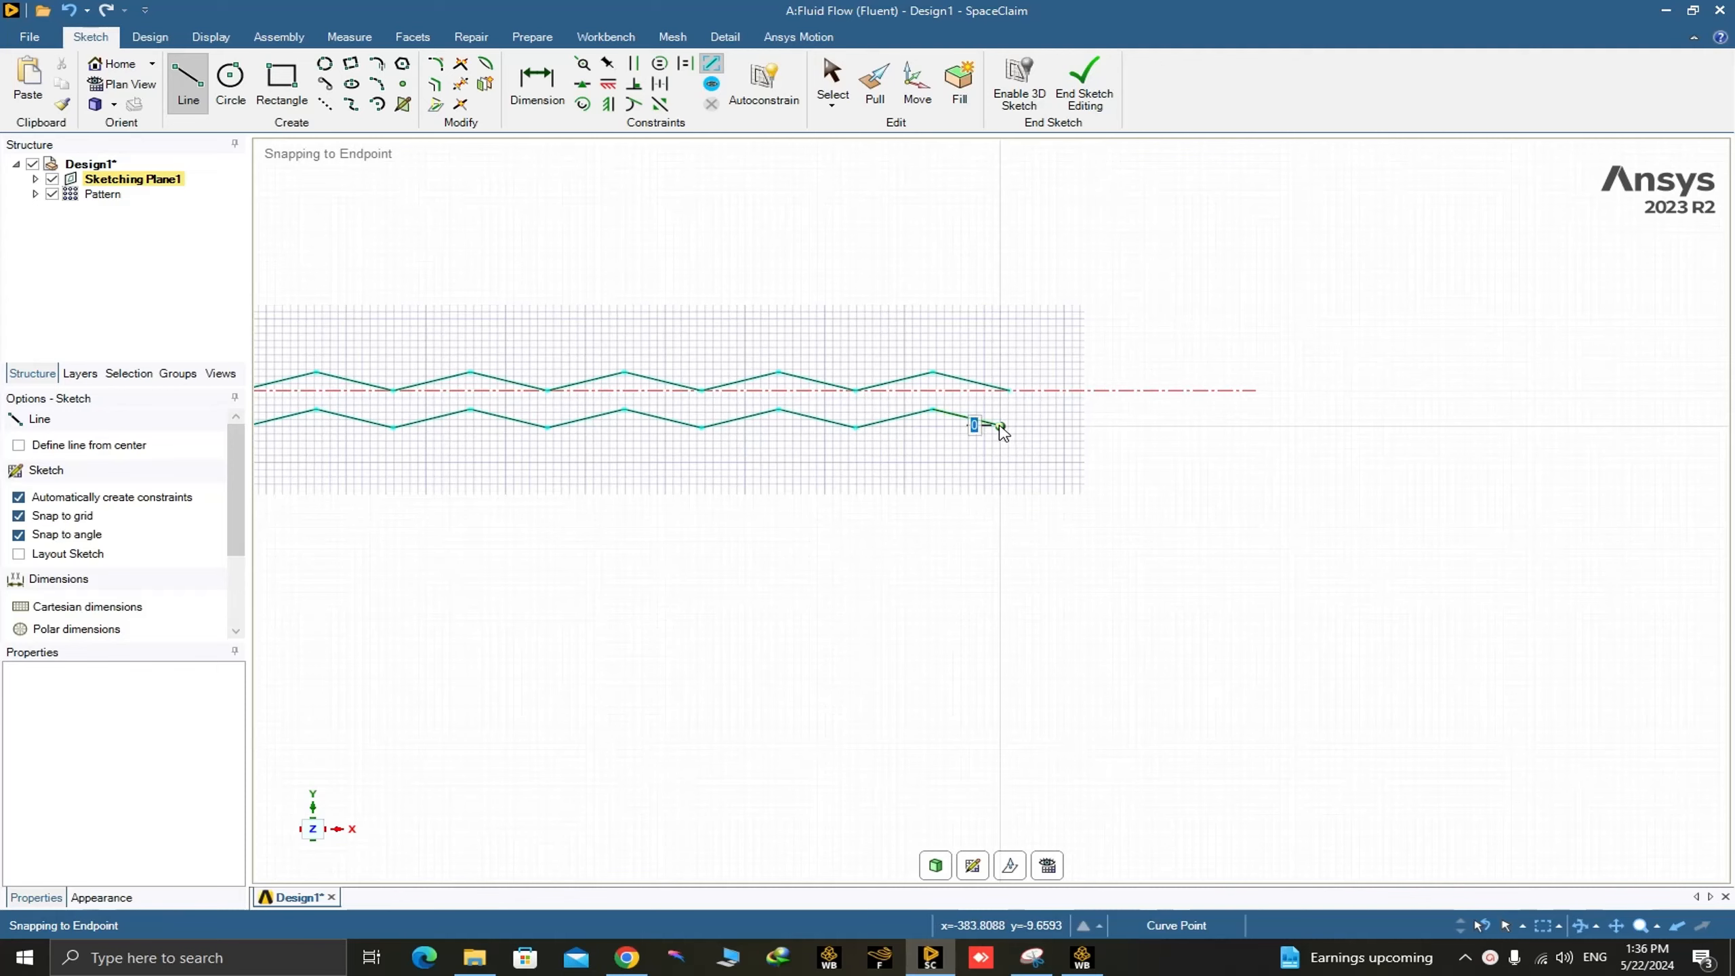
{"action": "scroll", "coordinate": [1001, 428], "scroll_direction": "up", "scroll_amount": 3}
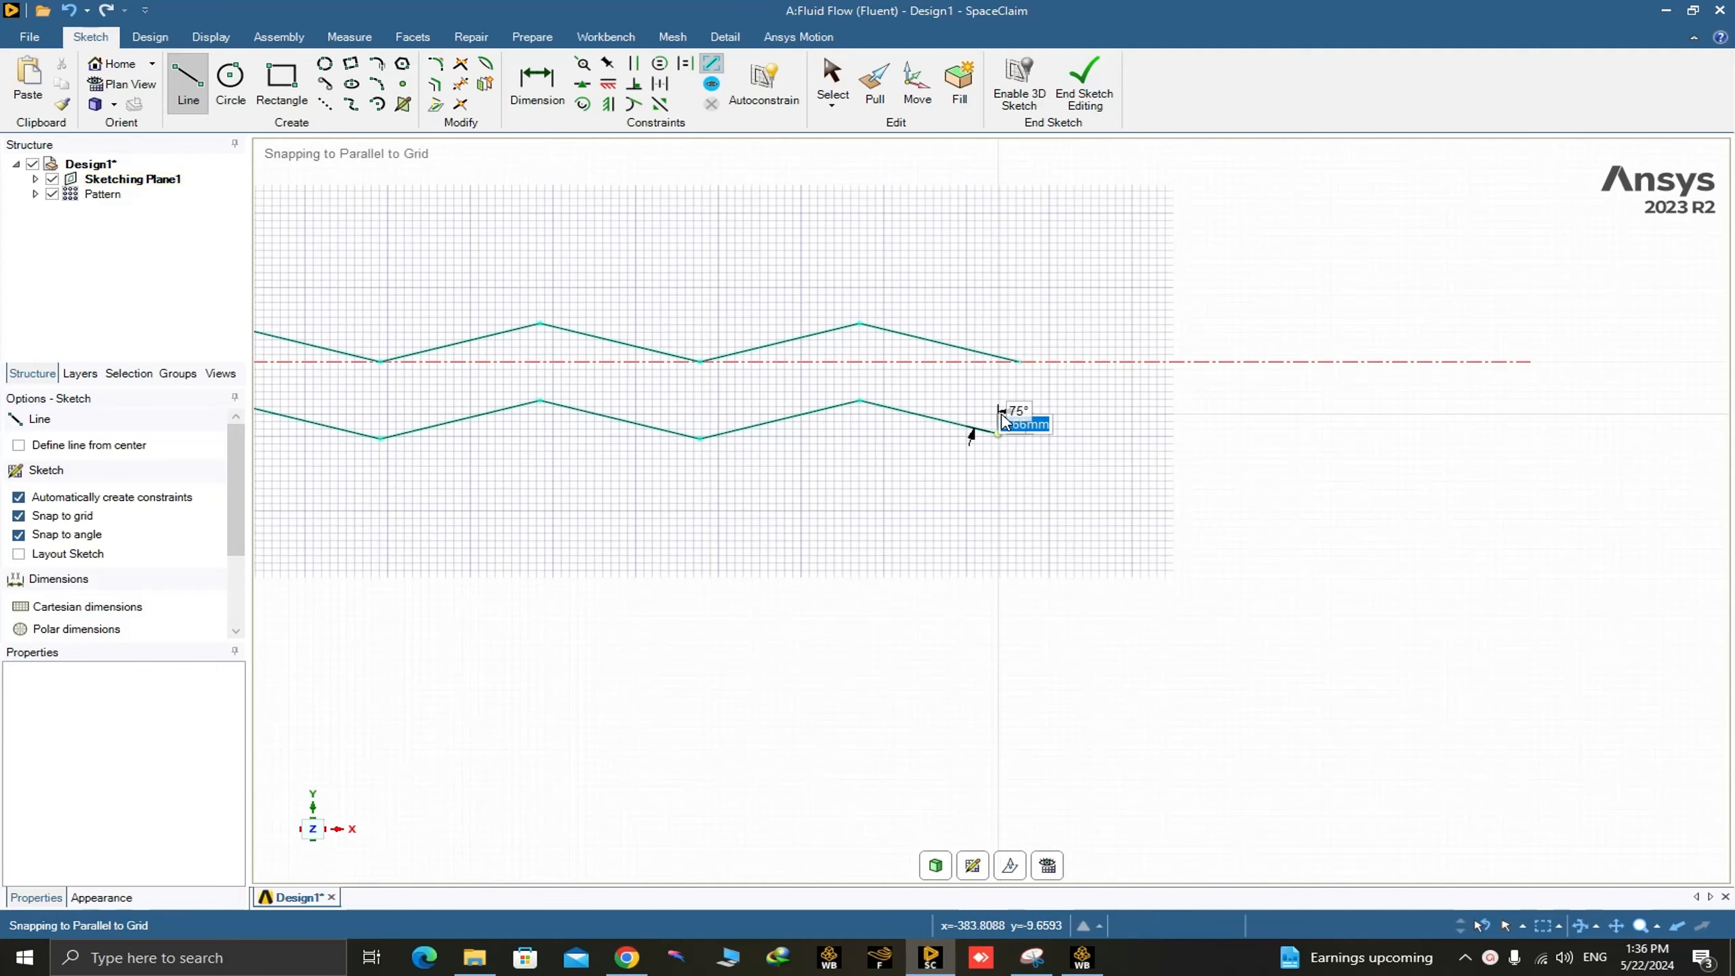
{"action": "left_click", "coordinate": [1019, 362]}
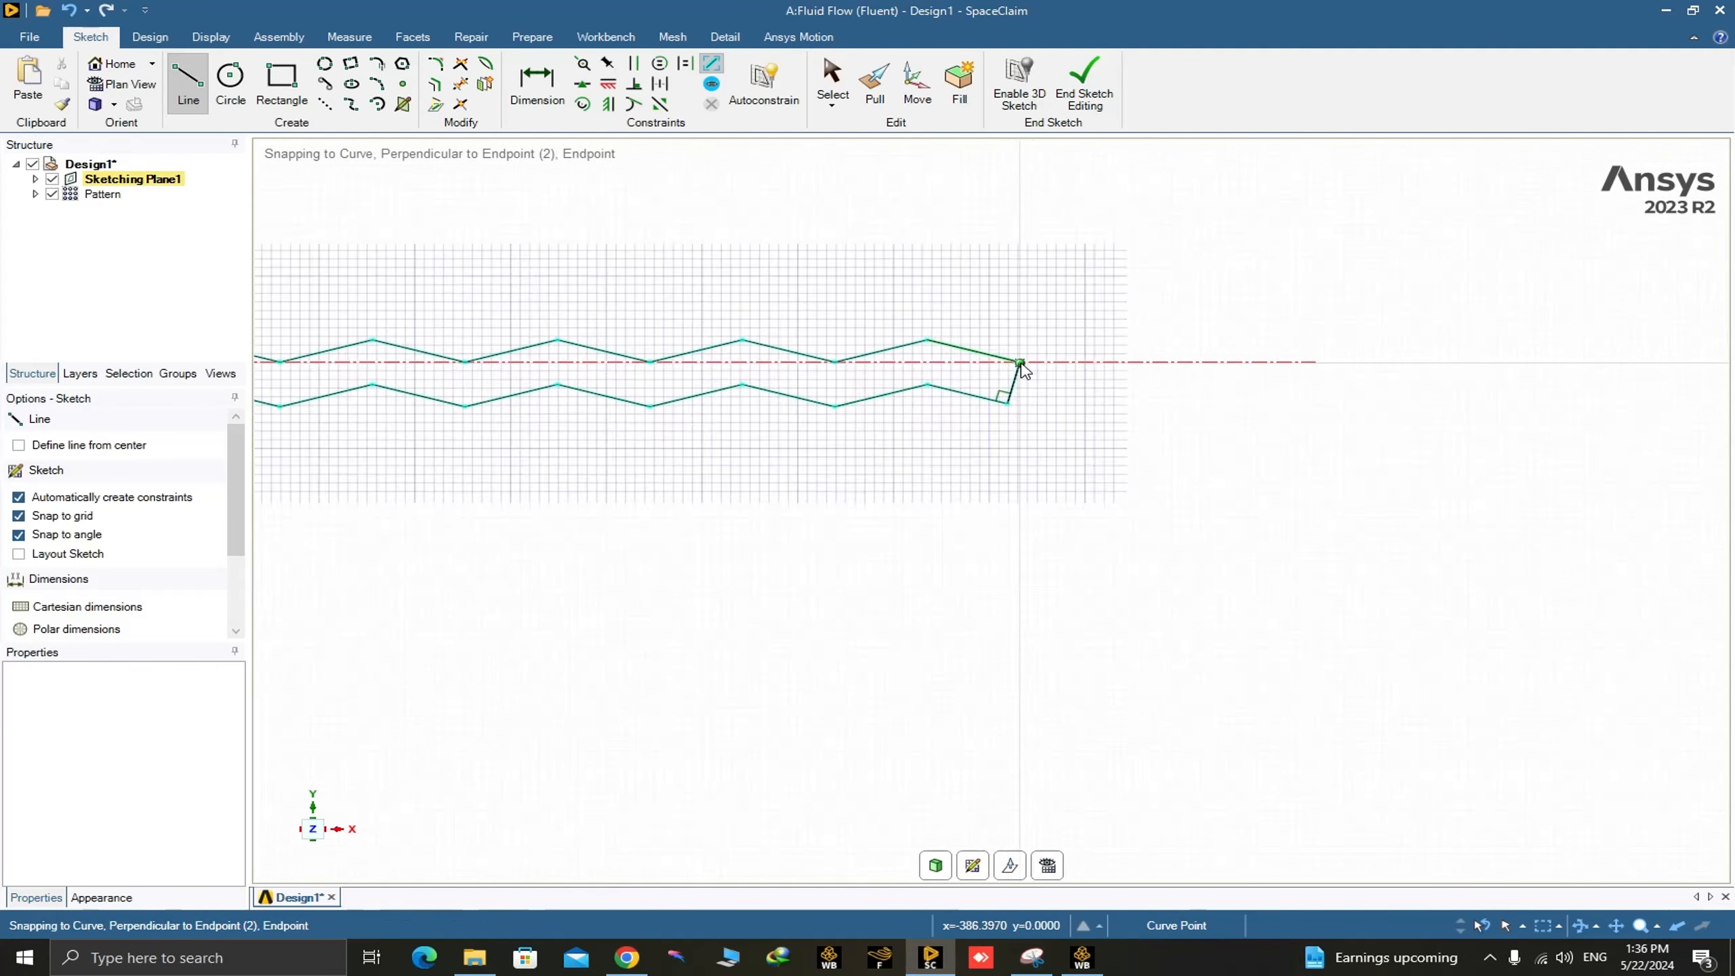
{"action": "scroll", "coordinate": [1019, 368], "scroll_direction": "down", "scroll_amount": 5}
{"action": "key", "text": "Escape"}
{"action": "scroll", "coordinate": [755, 392], "scroll_direction": "up", "scroll_amount": 8}
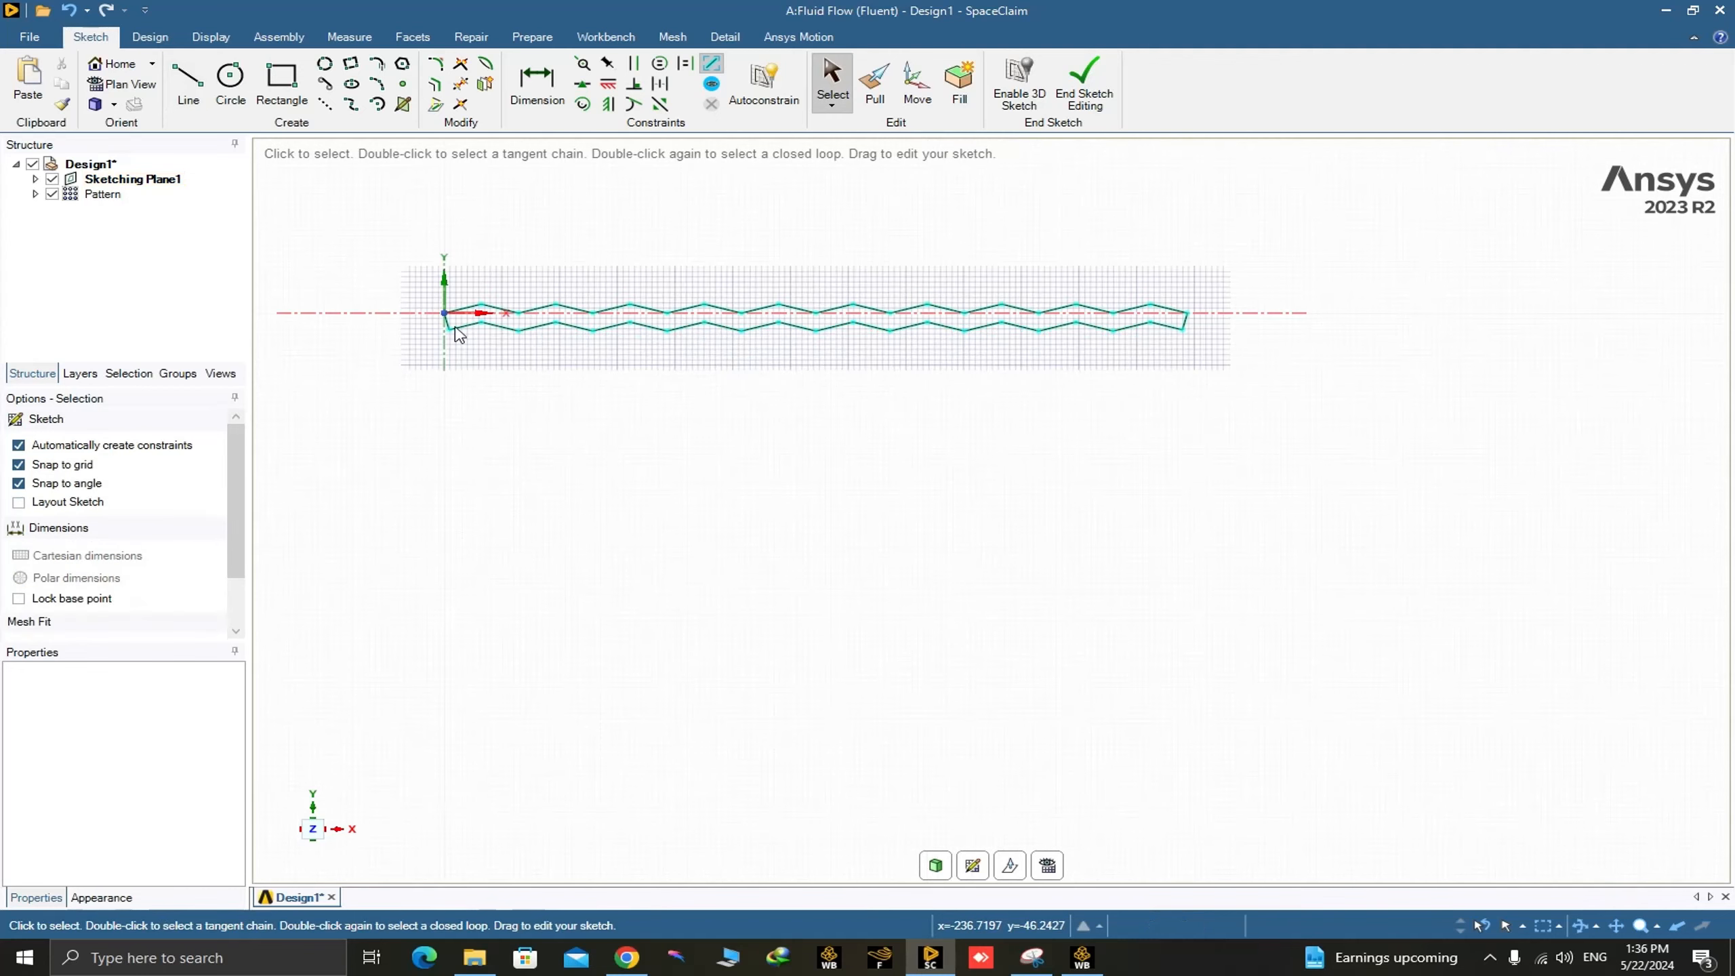
{"action": "scroll", "coordinate": [691, 367], "scroll_direction": "down", "scroll_amount": 6}
{"action": "scroll", "coordinate": [691, 345], "scroll_direction": "up", "scroll_amount": 3}
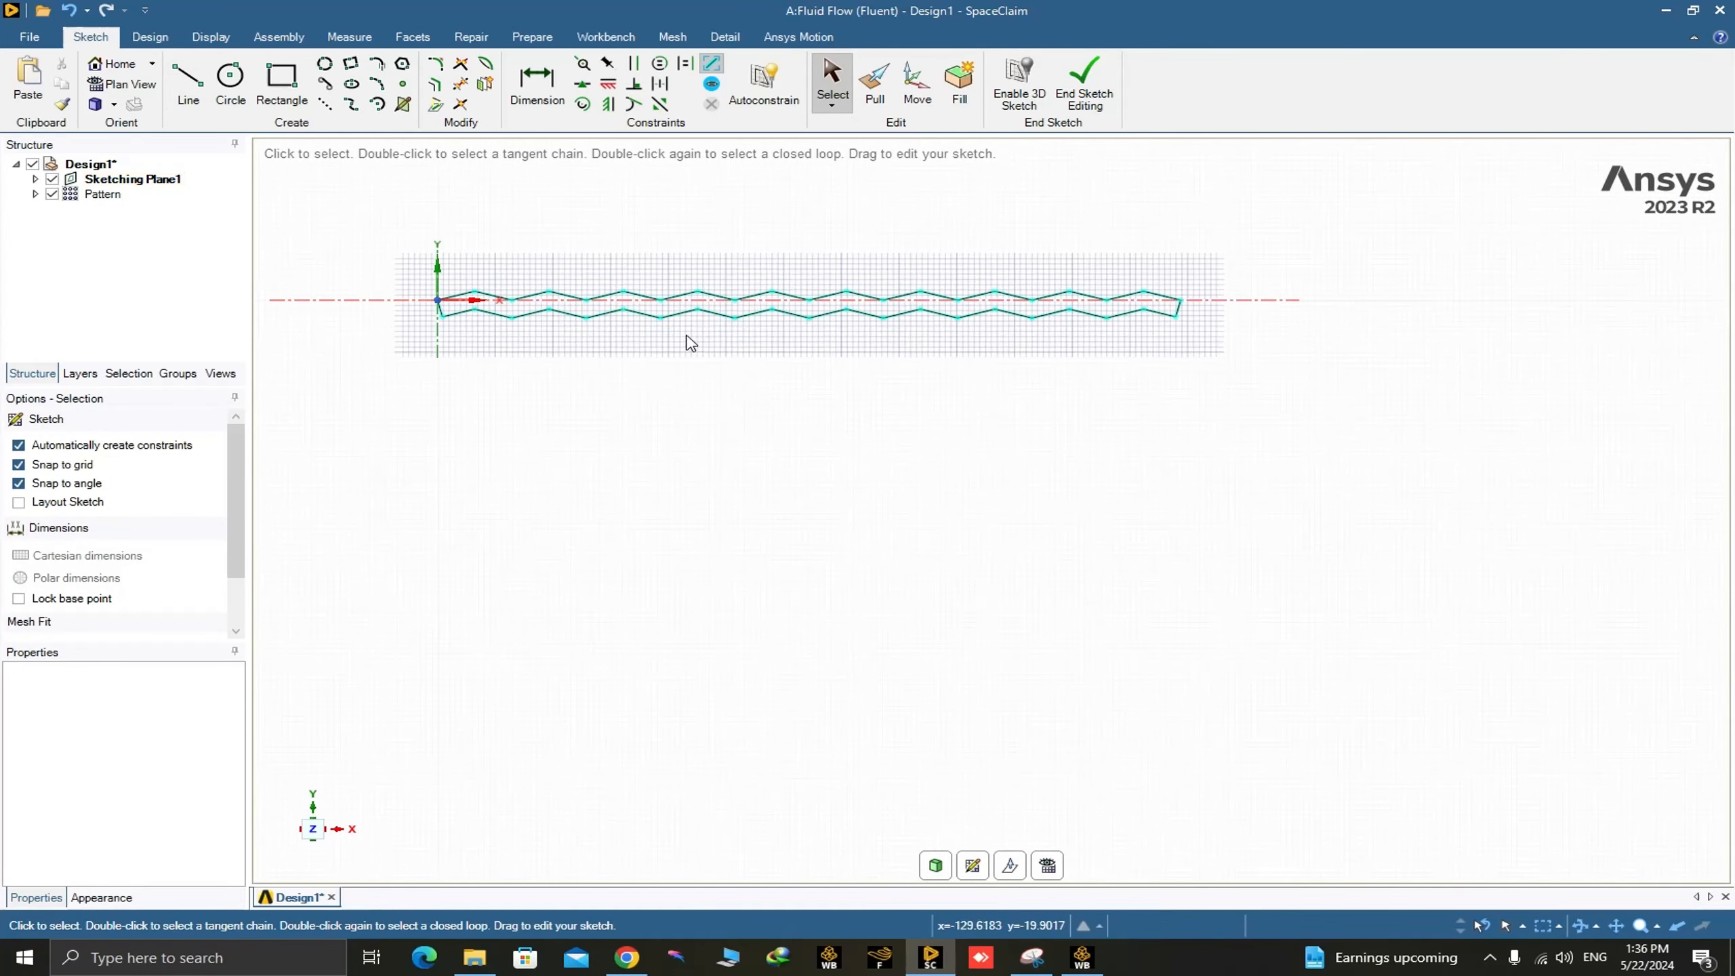
{"action": "left_click", "coordinate": [150, 35]}
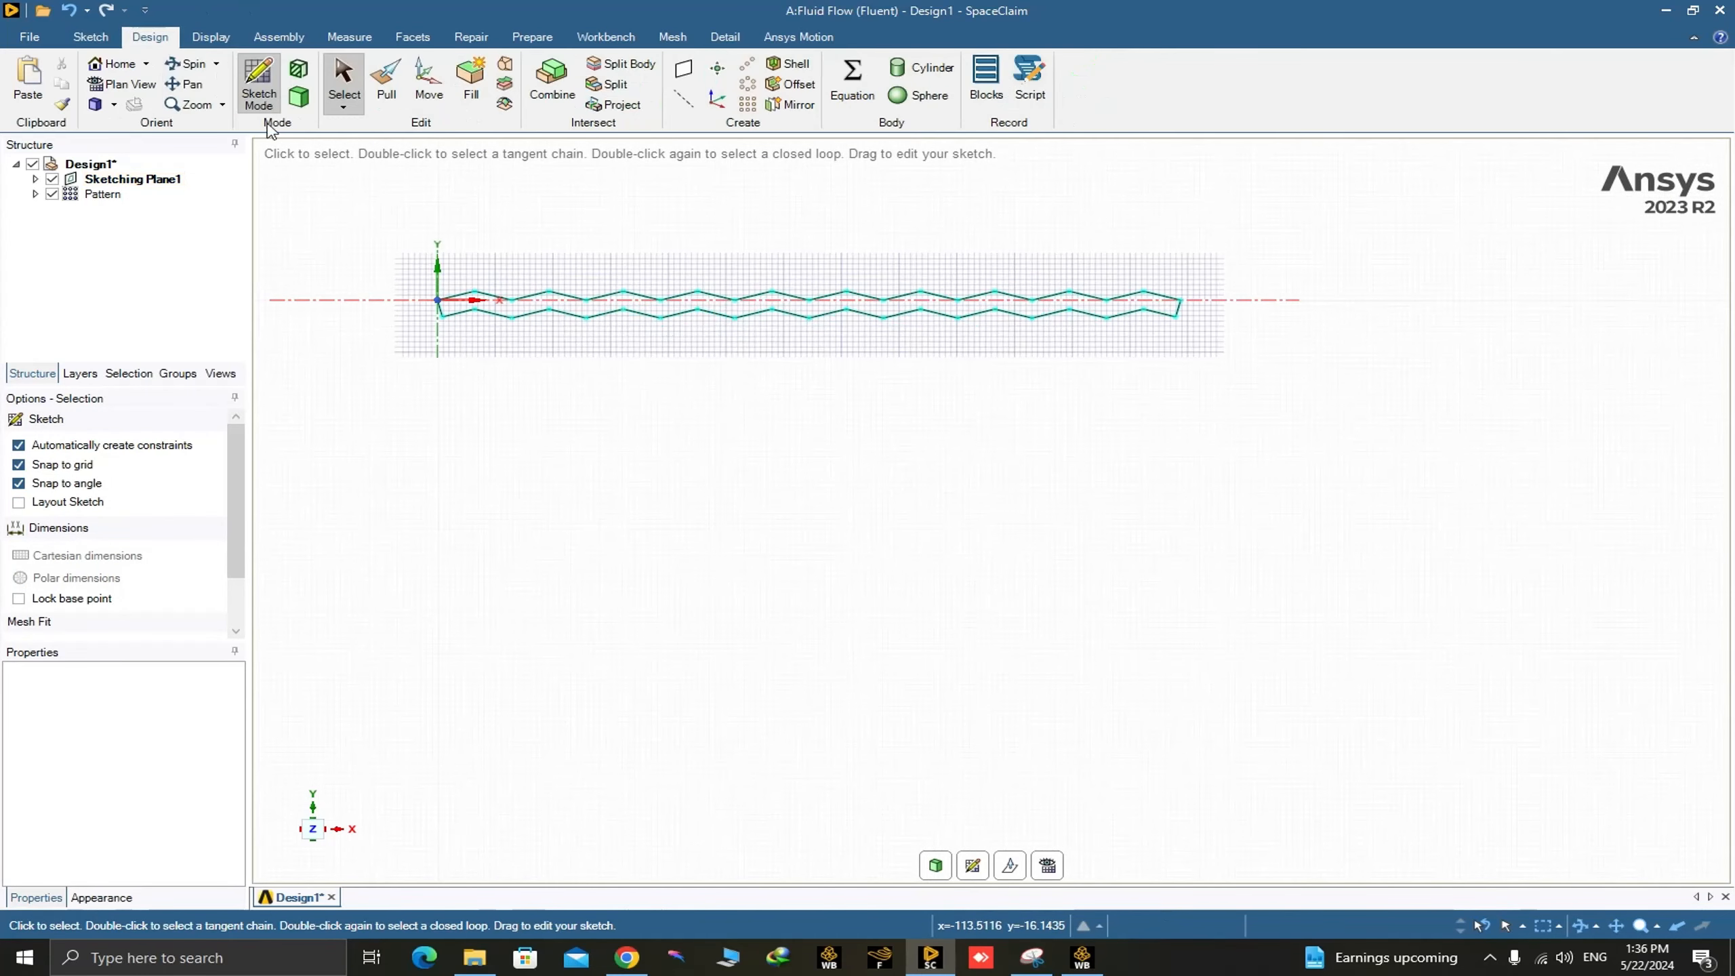
Leave the sketch of the closed zigzag channel outline and return to 3D mode
{"action": "left_click", "coordinate": [298, 99]}
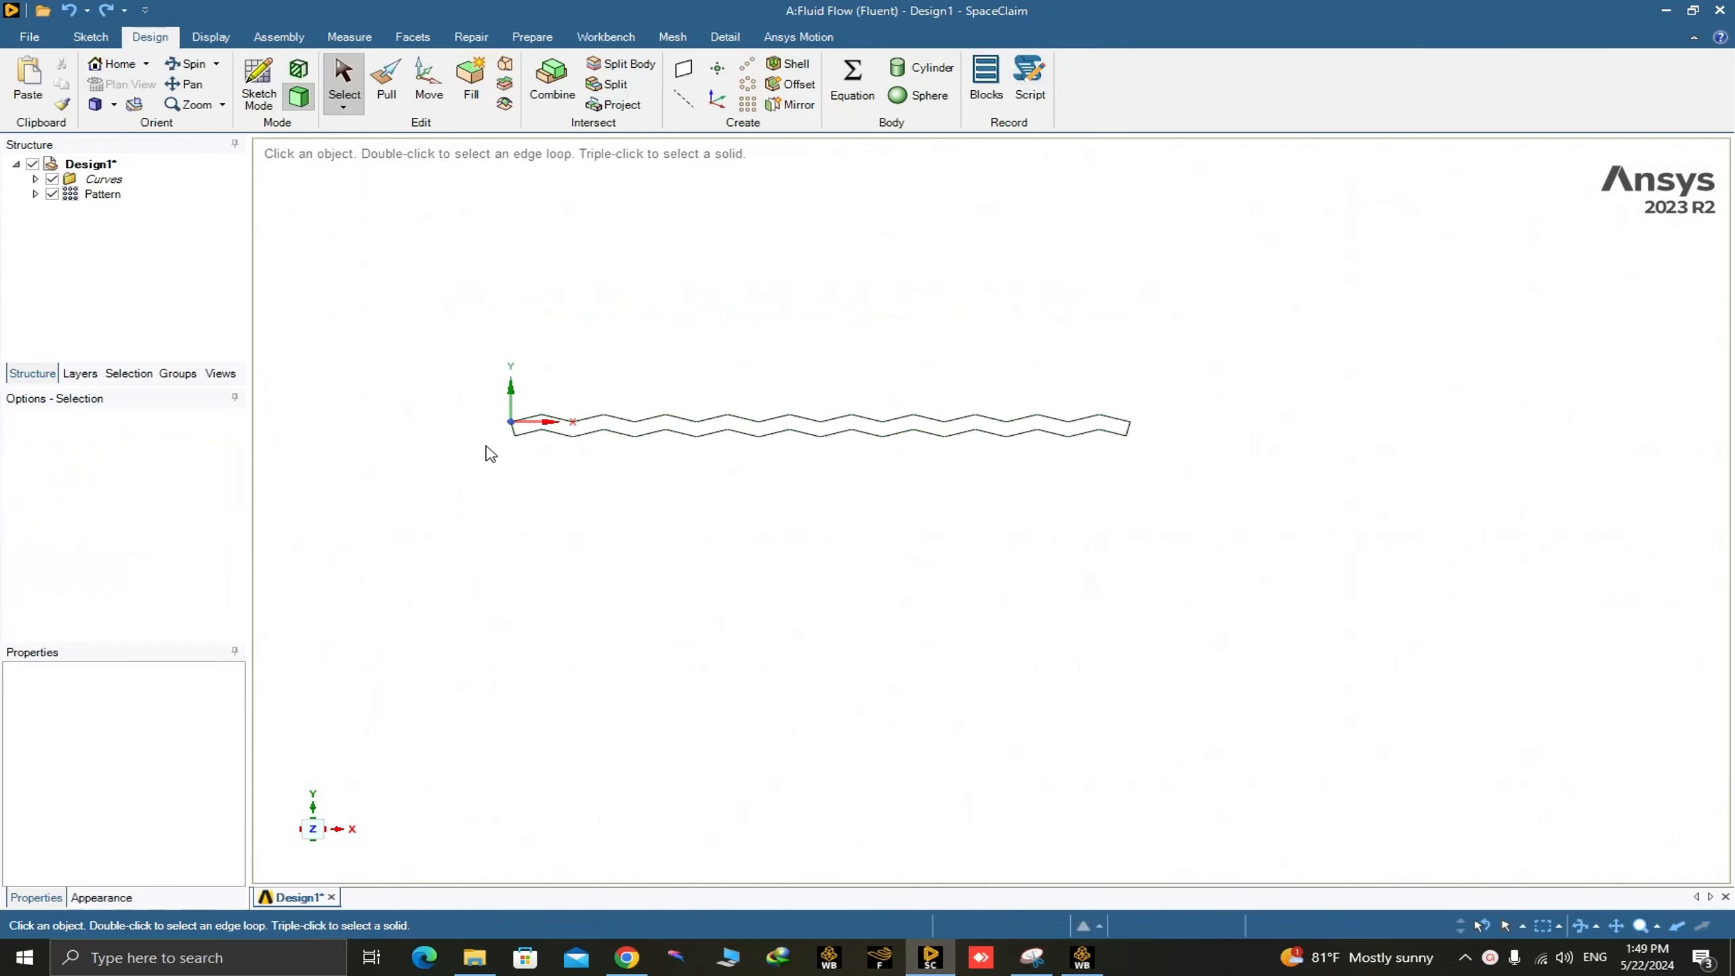
{"action": "scroll", "coordinate": [647, 441], "scroll_direction": "up", "scroll_amount": 4}
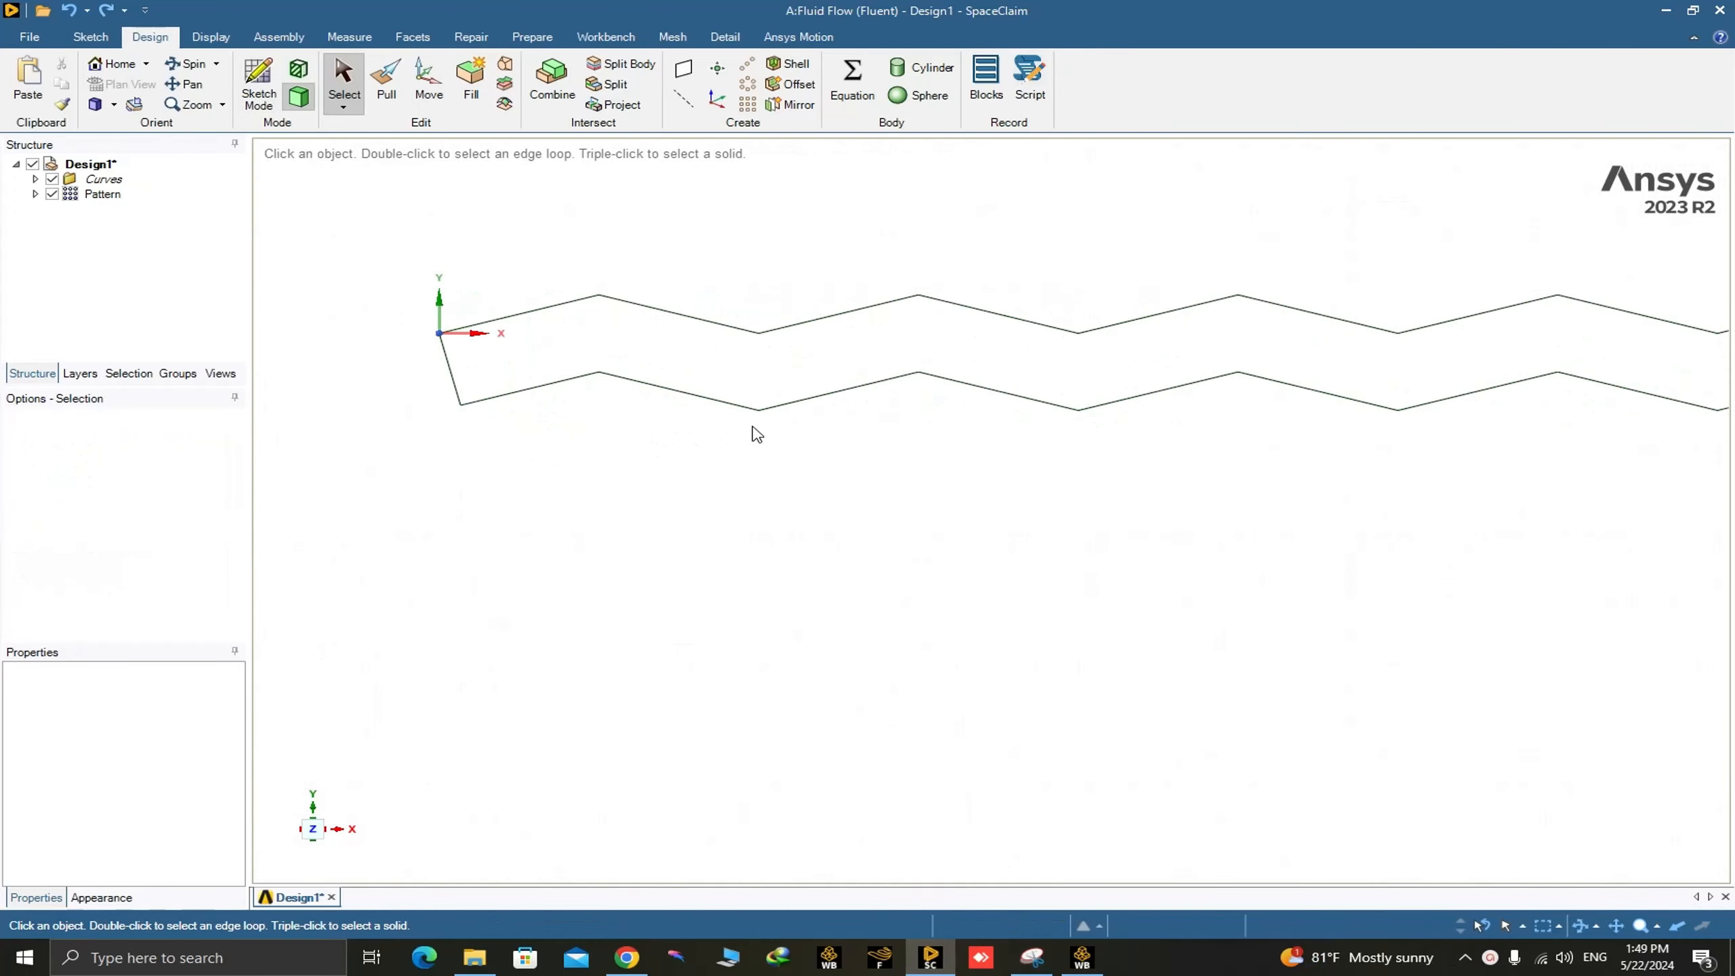
{"action": "scroll", "coordinate": [754, 431], "scroll_direction": "down", "scroll_amount": 5}
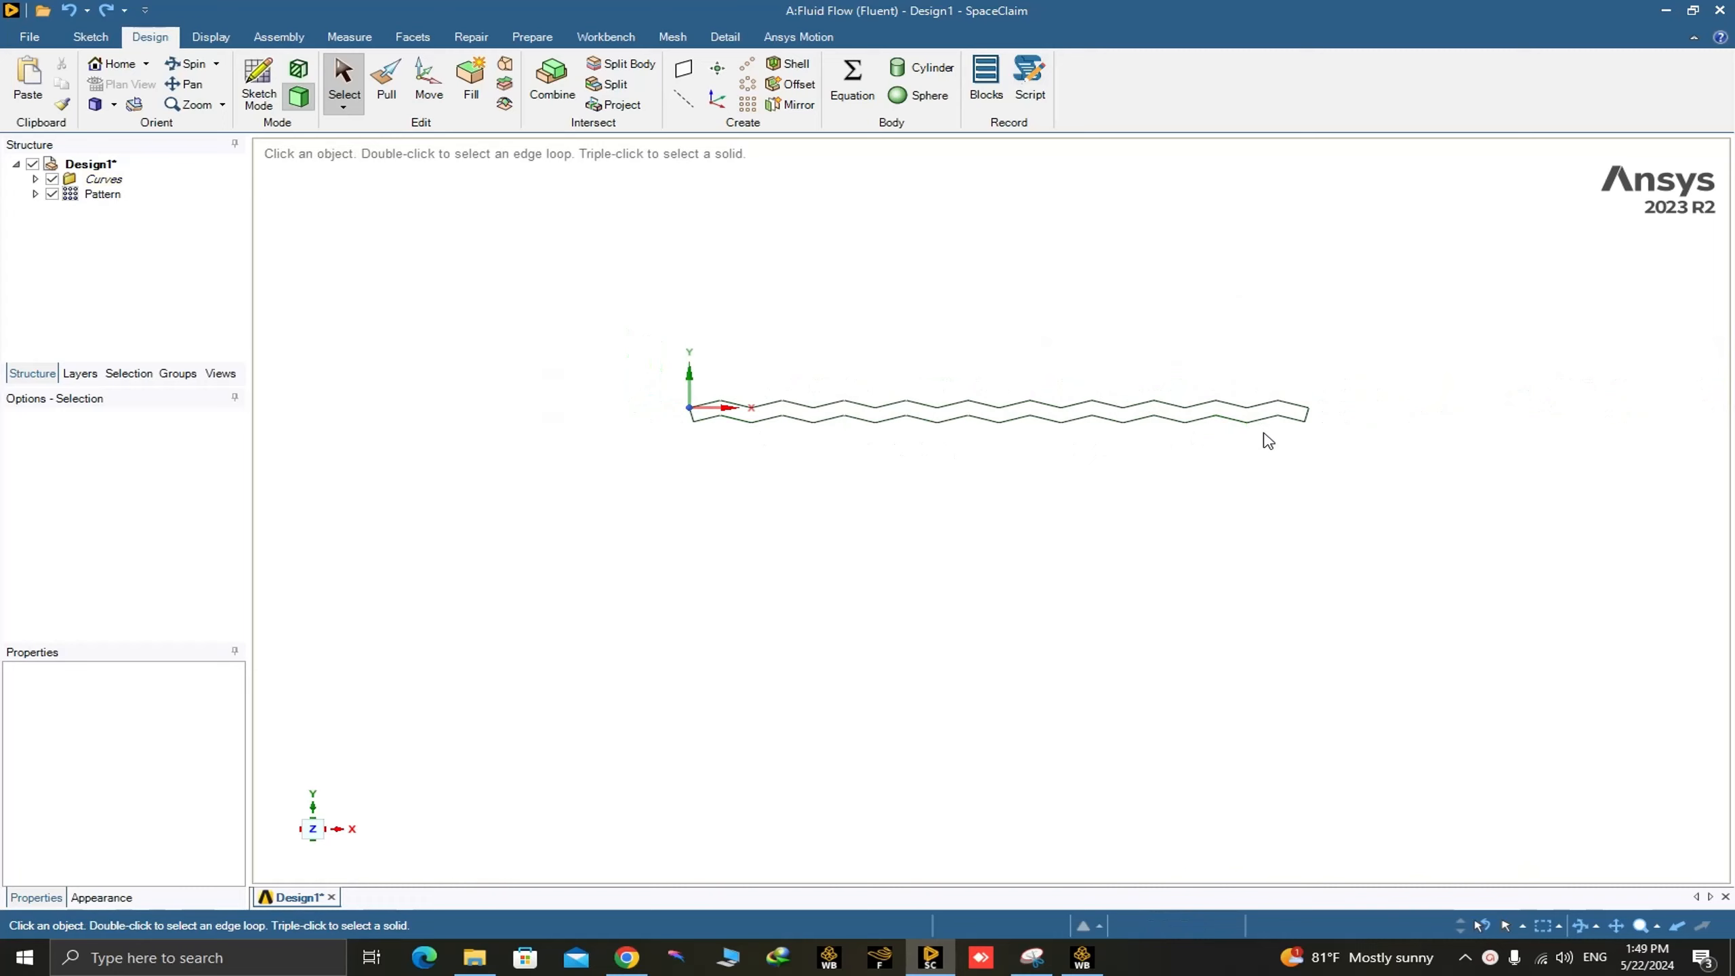
{"action": "left_click", "coordinate": [766, 419]}
{"action": "scroll", "coordinate": [765, 427], "scroll_direction": "up", "scroll_amount": 3}
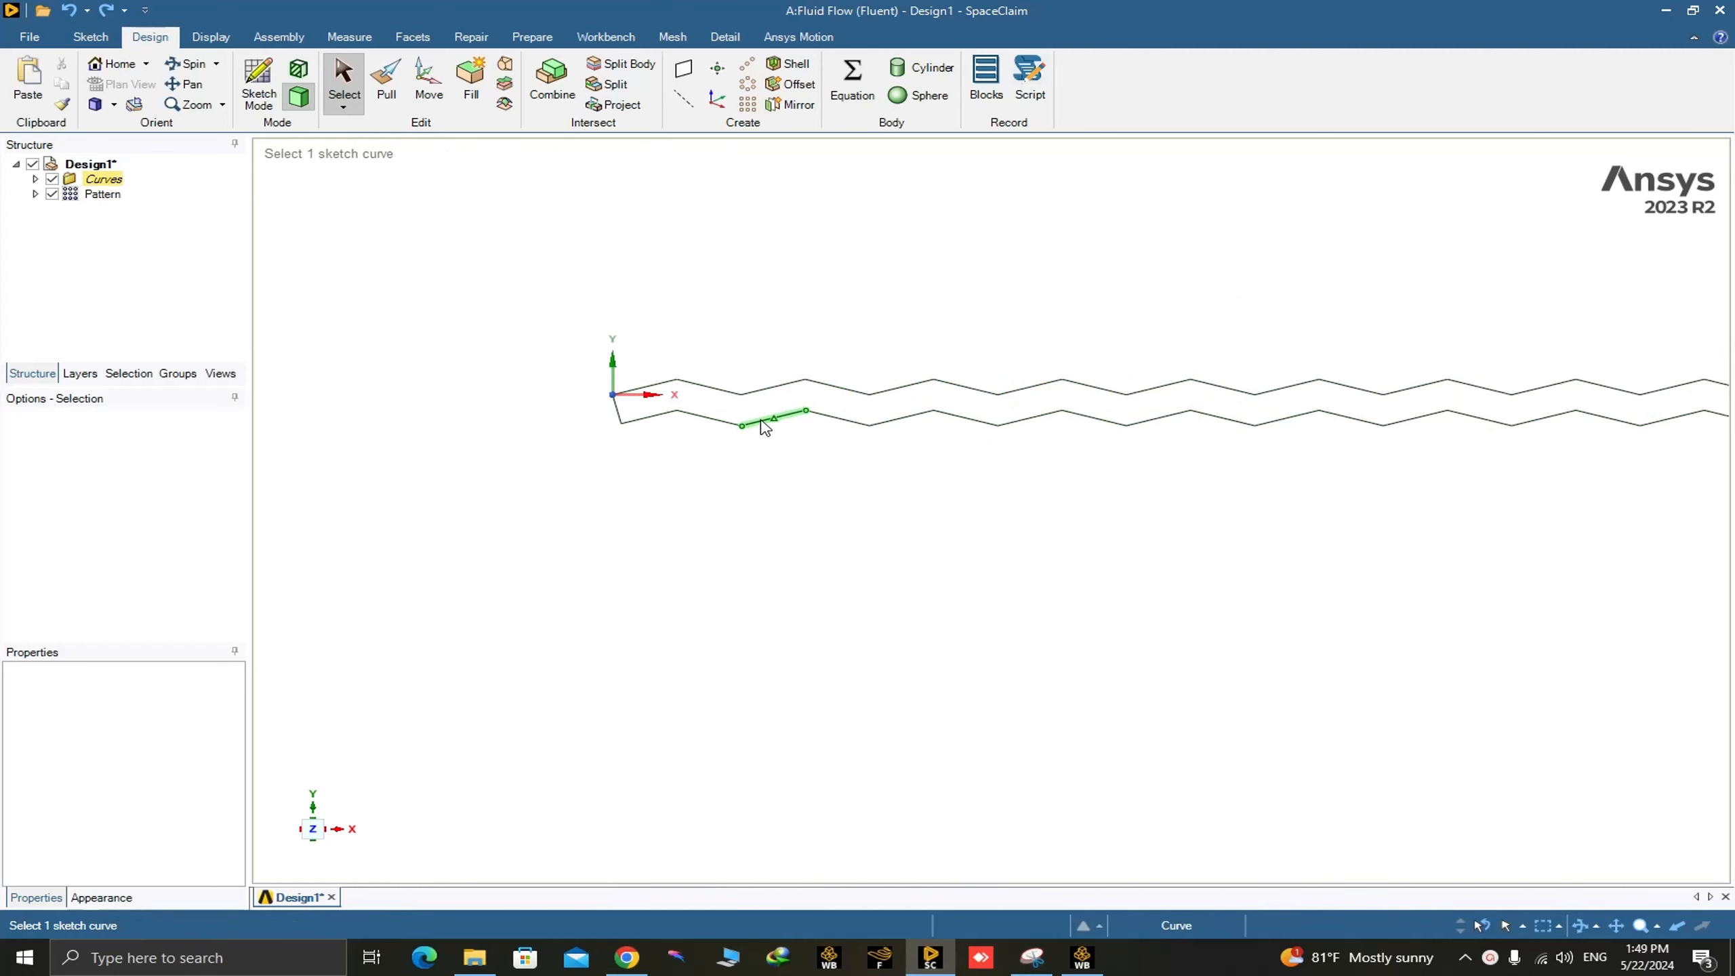
{"action": "key", "text": "Escape"}
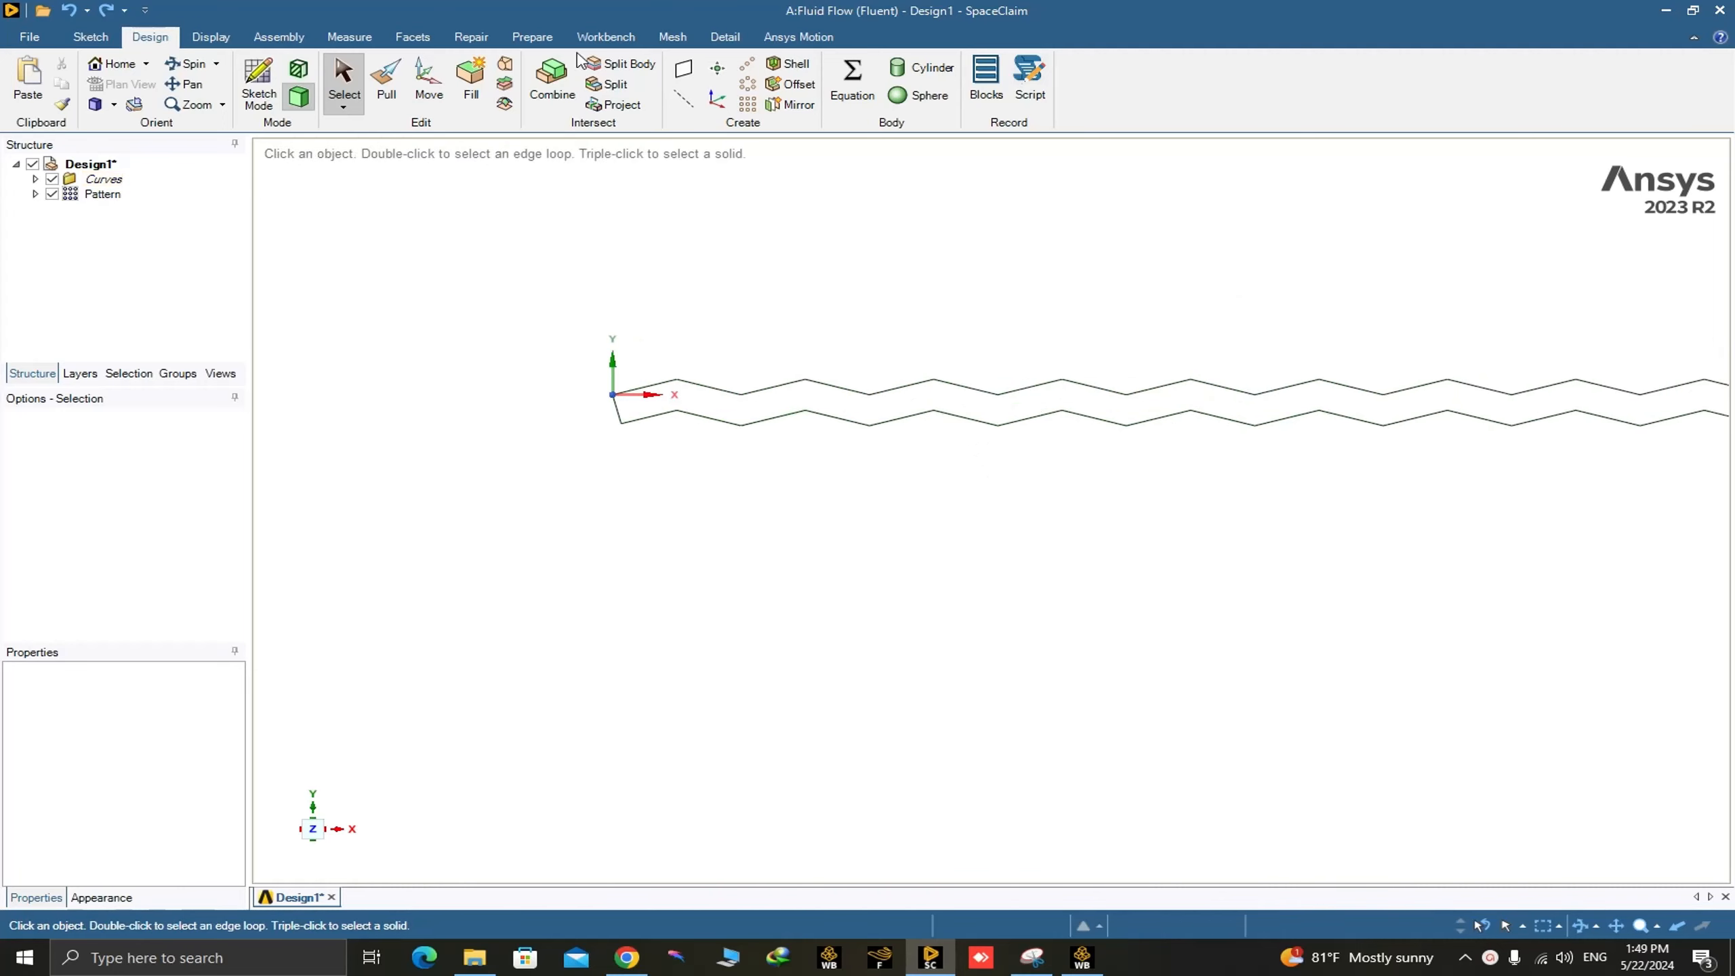
Fill the closed zigzag channel outline with a planar surface using the Fill tool on all its curves
{"action": "left_click", "coordinate": [471, 88]}
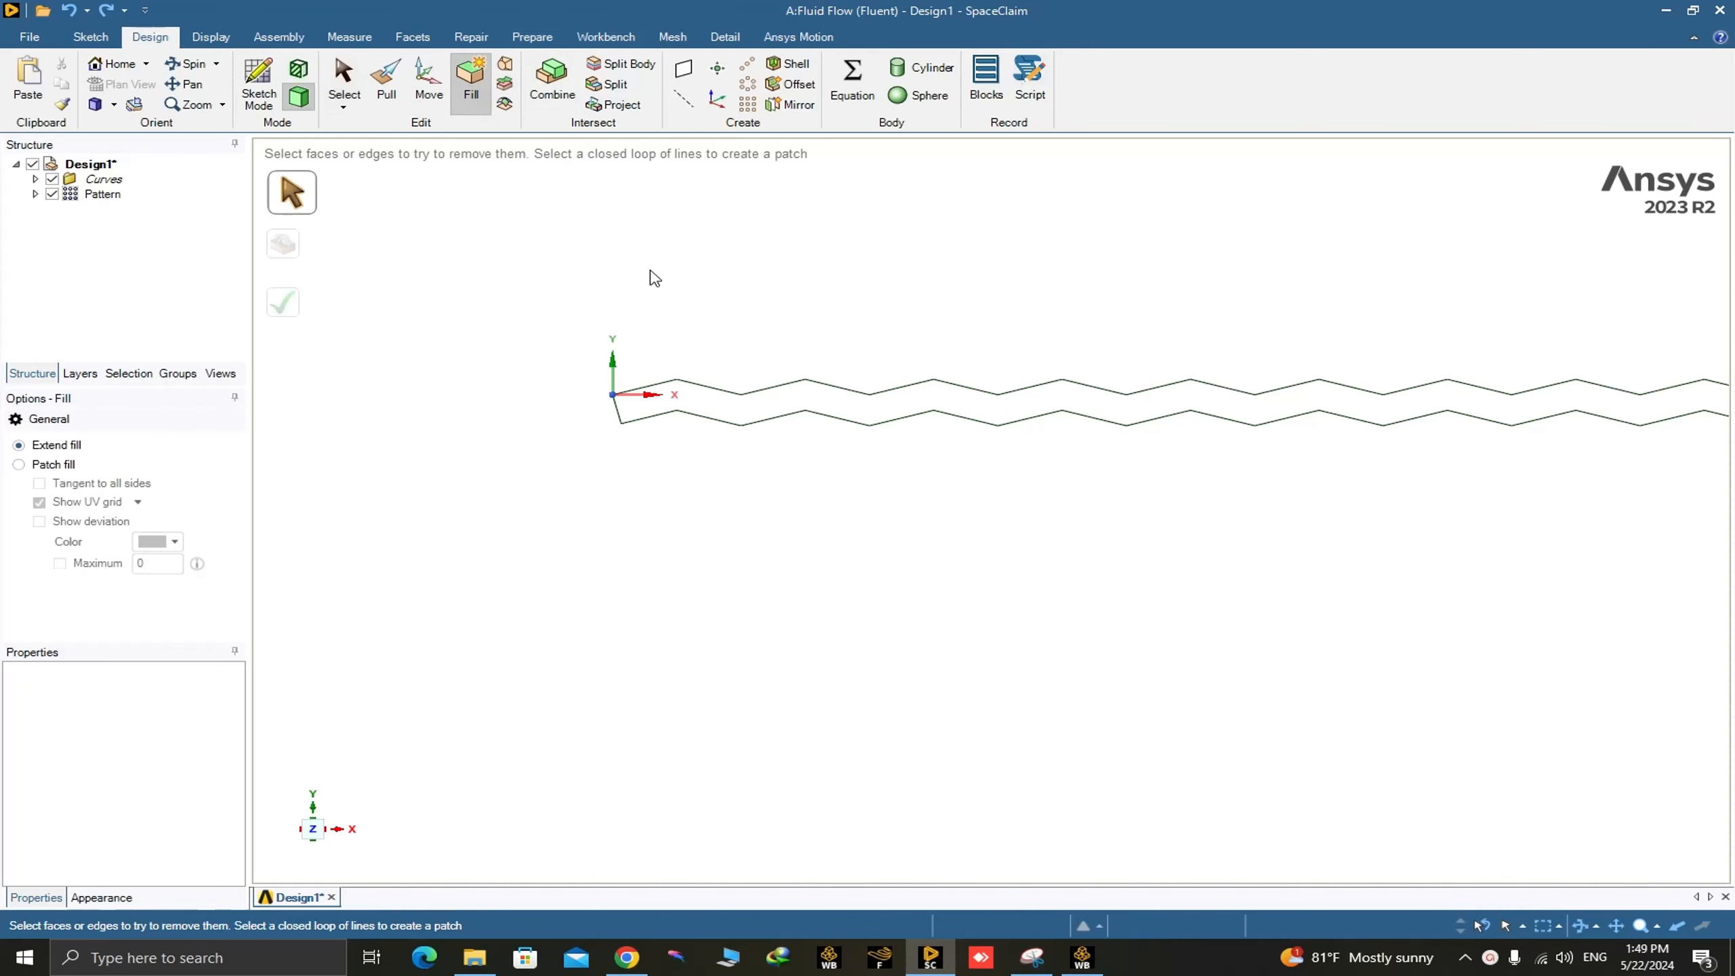
{"action": "scroll", "coordinate": [702, 366], "scroll_direction": "down", "scroll_amount": 3}
{"action": "left_click_drag", "start_coordinate": [623, 309], "coordinate": [1369, 485]}
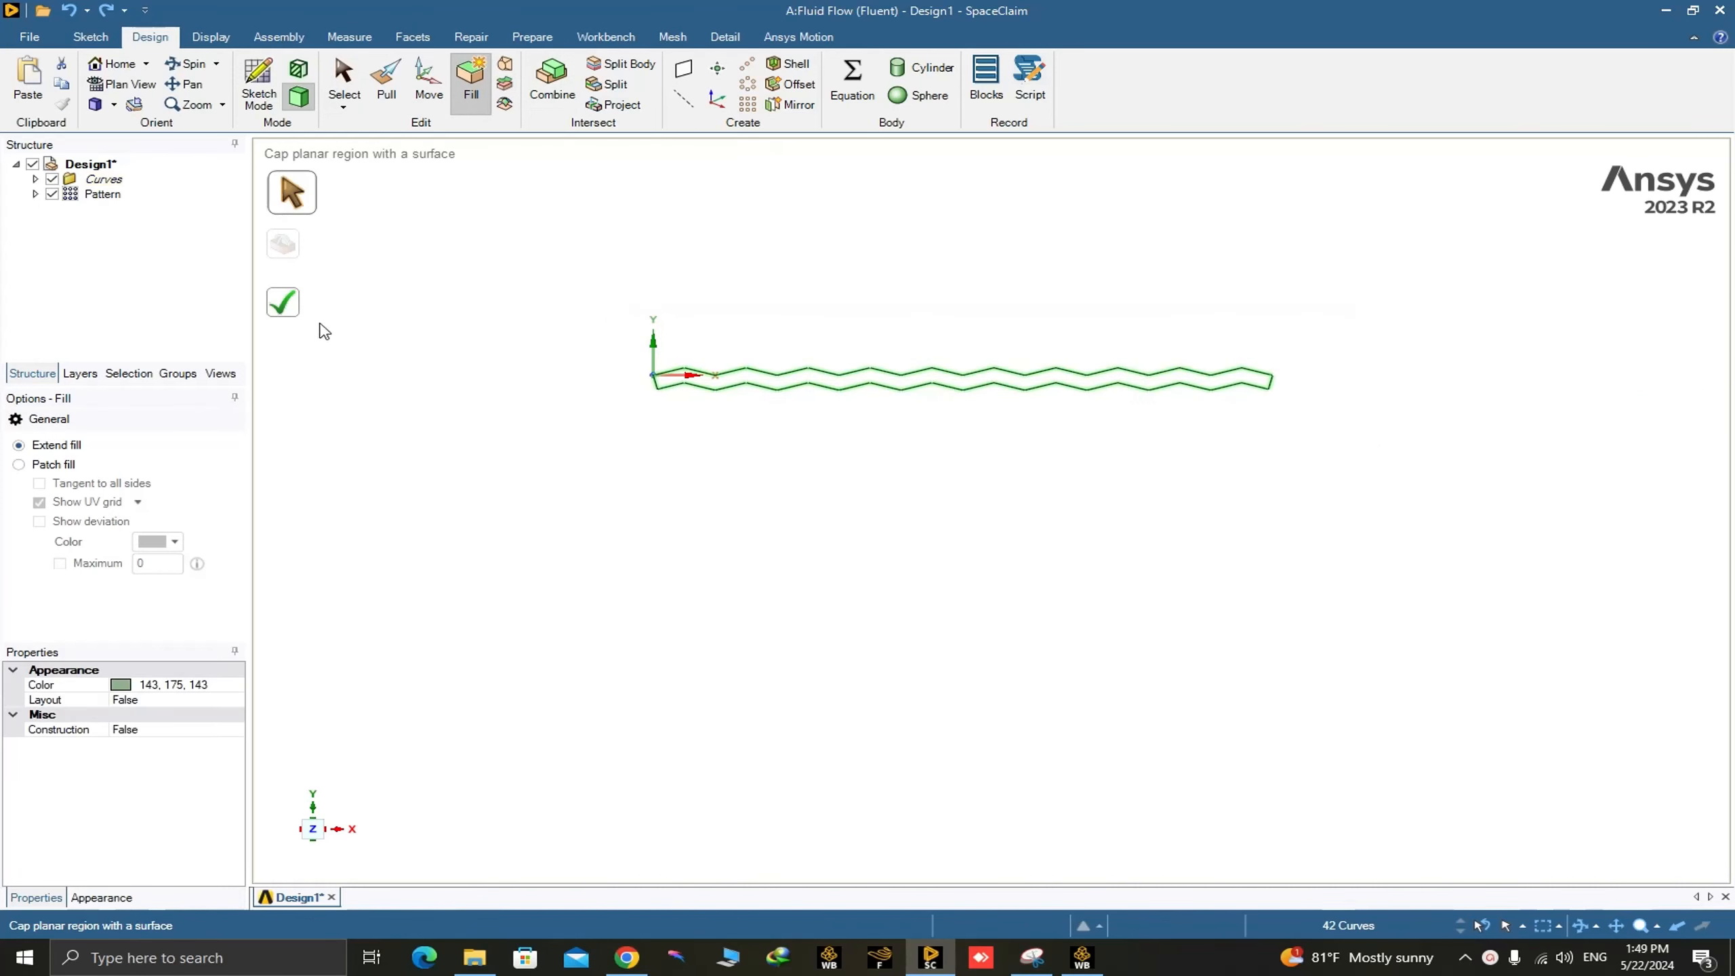
{"action": "left_click", "coordinate": [287, 309]}
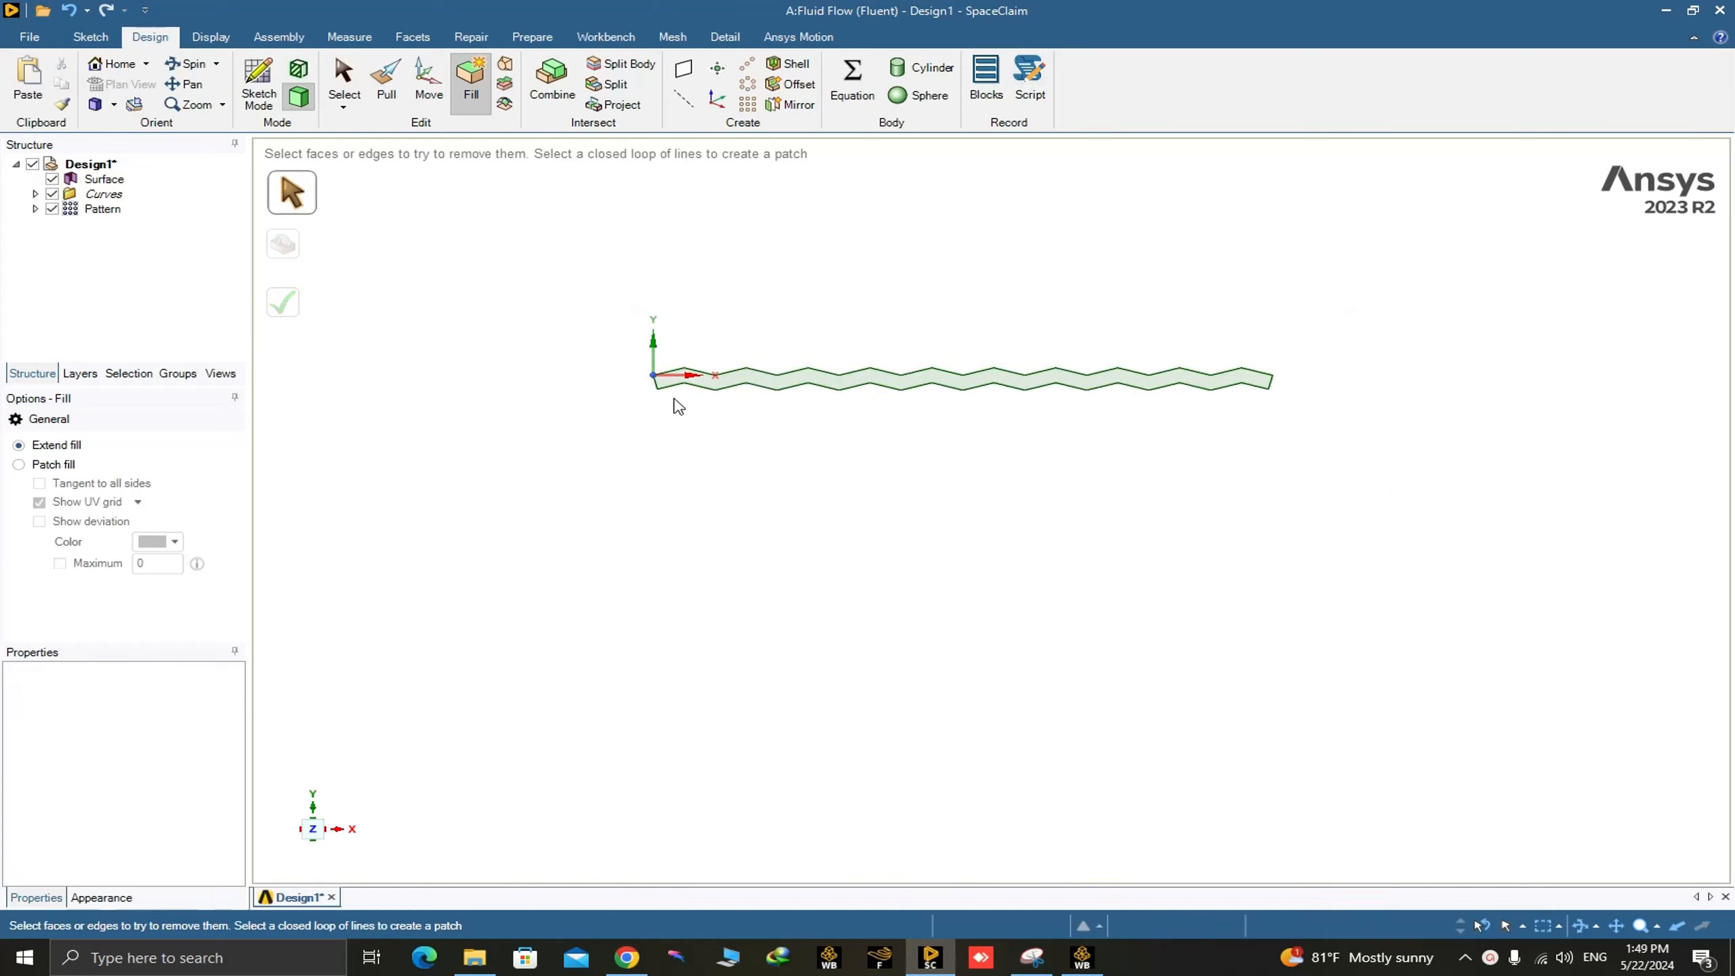
{"action": "scroll", "coordinate": [707, 393], "scroll_direction": "up", "scroll_amount": 2}
{"action": "scroll", "coordinate": [703, 397], "scroll_direction": "down", "scroll_amount": 2}
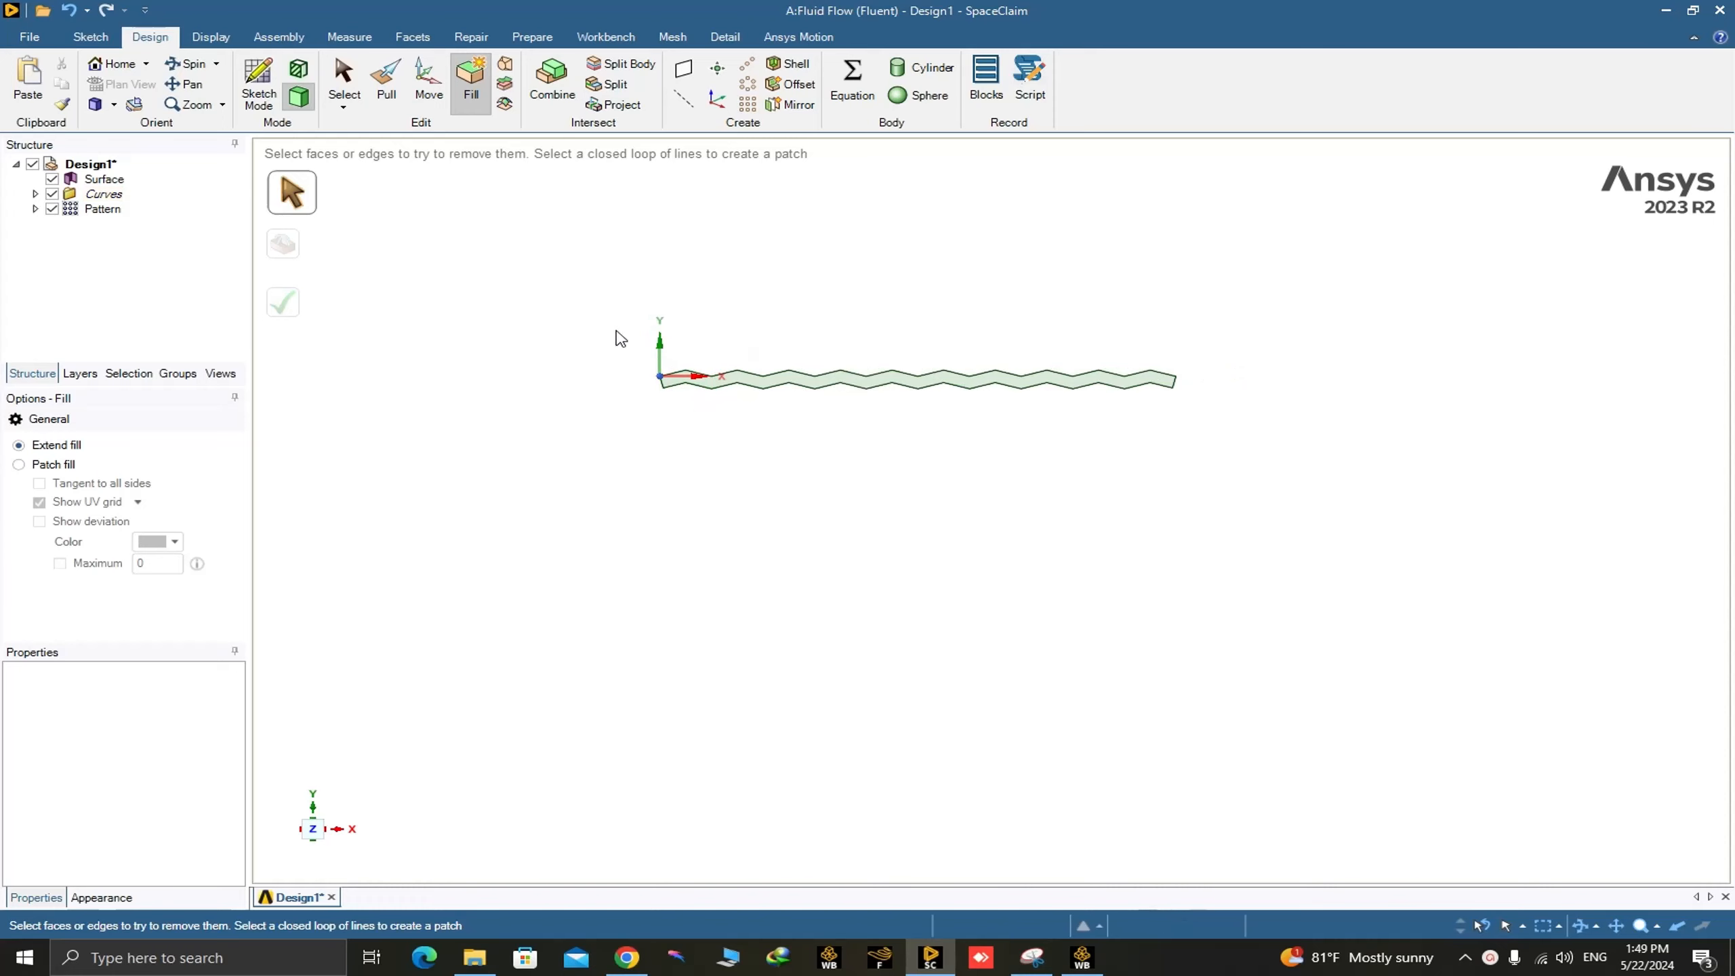
{"action": "left_click_drag", "start_coordinate": [598, 316], "coordinate": [1161, 383]}
{"action": "scroll", "coordinate": [666, 376], "scroll_direction": "up", "scroll_amount": 3}
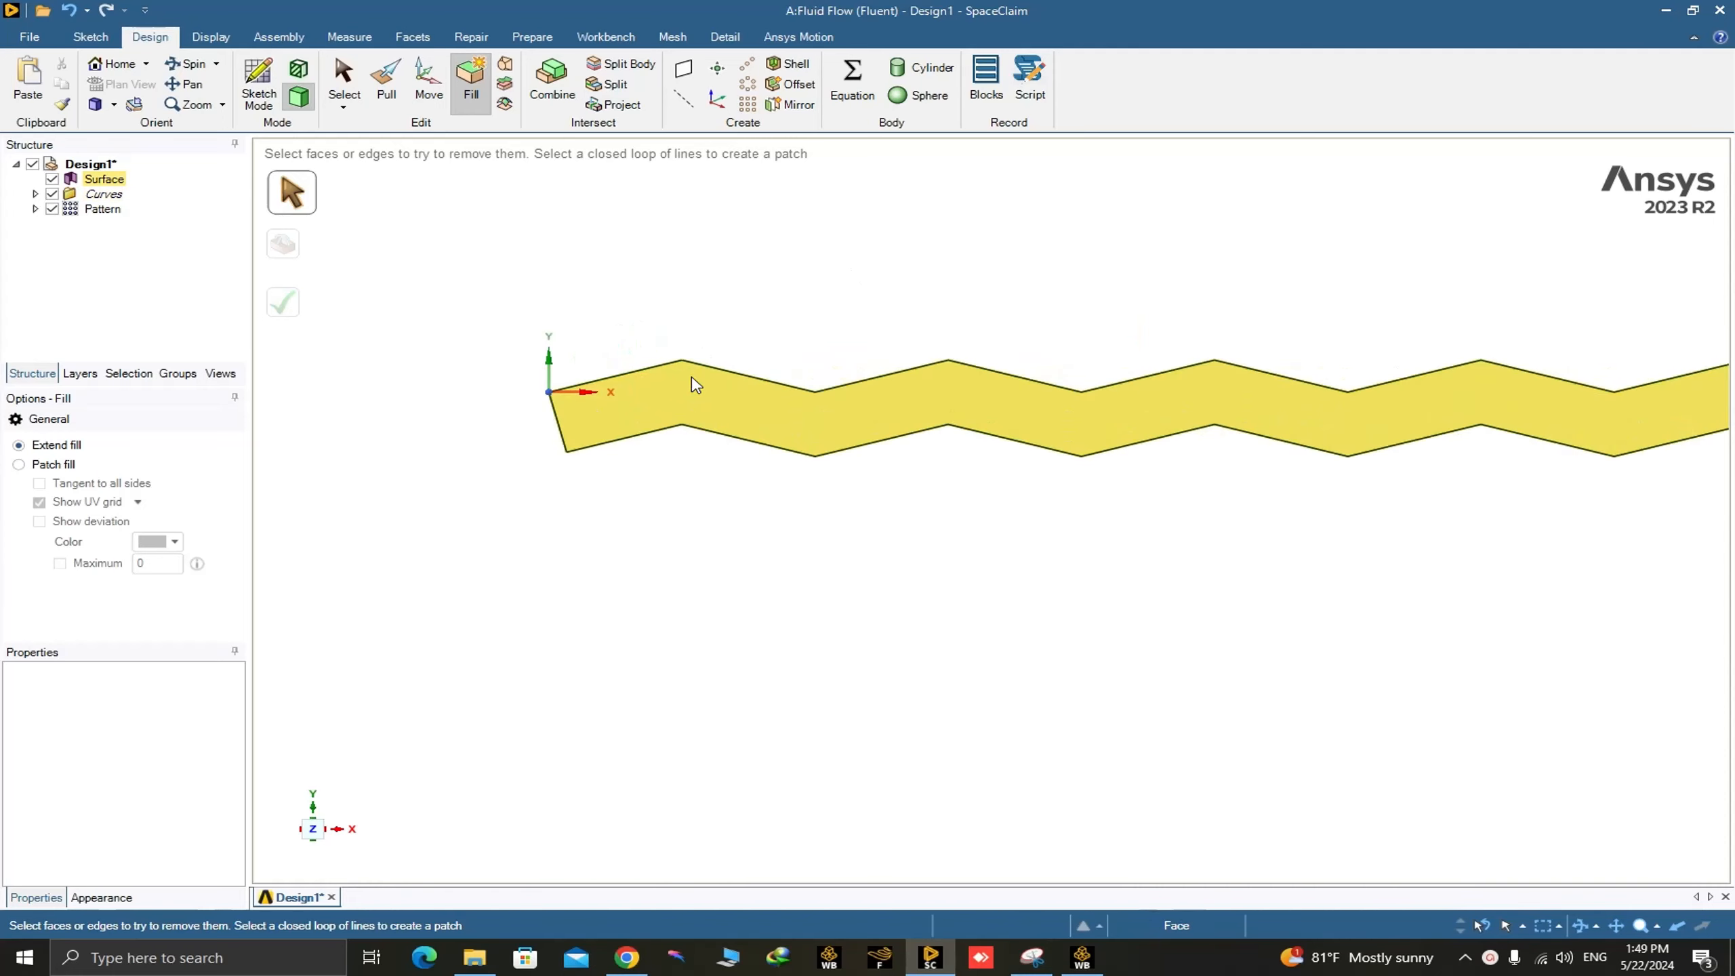
{"action": "scroll", "coordinate": [692, 388], "scroll_direction": "down", "scroll_amount": 1}
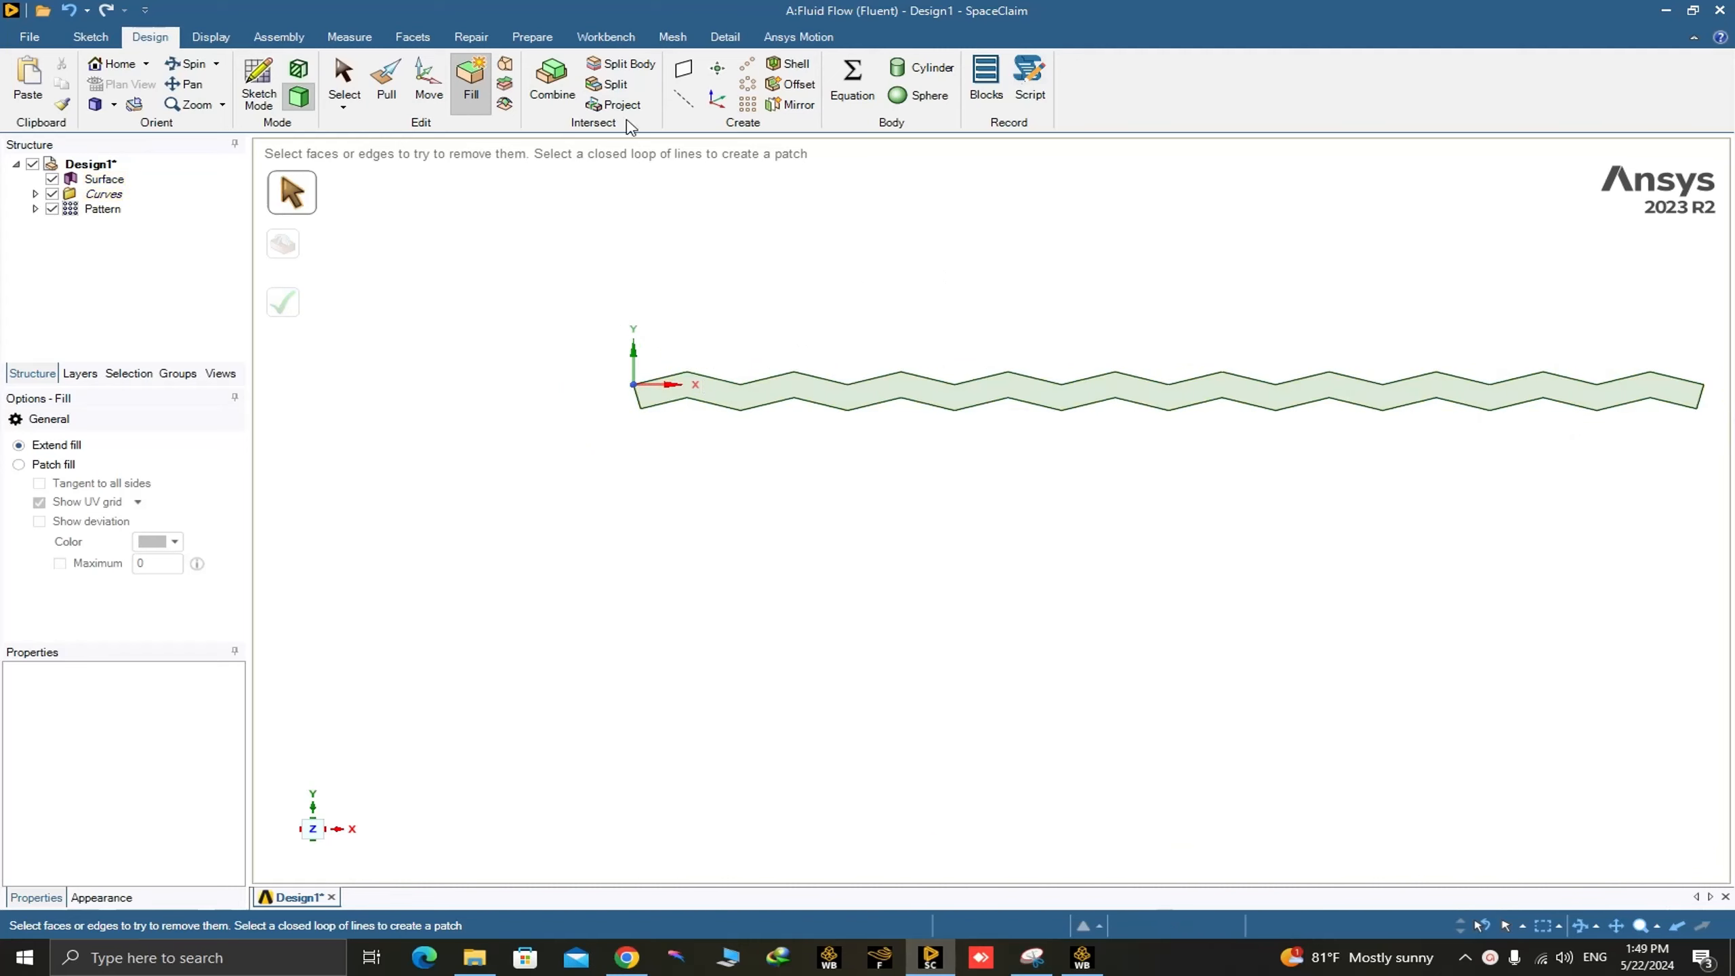
Close SpaceClaim and open the Mesh cell of the Fluid Flow (Fluent) system from Workbench
{"action": "left_click", "coordinate": [1727, 12]}
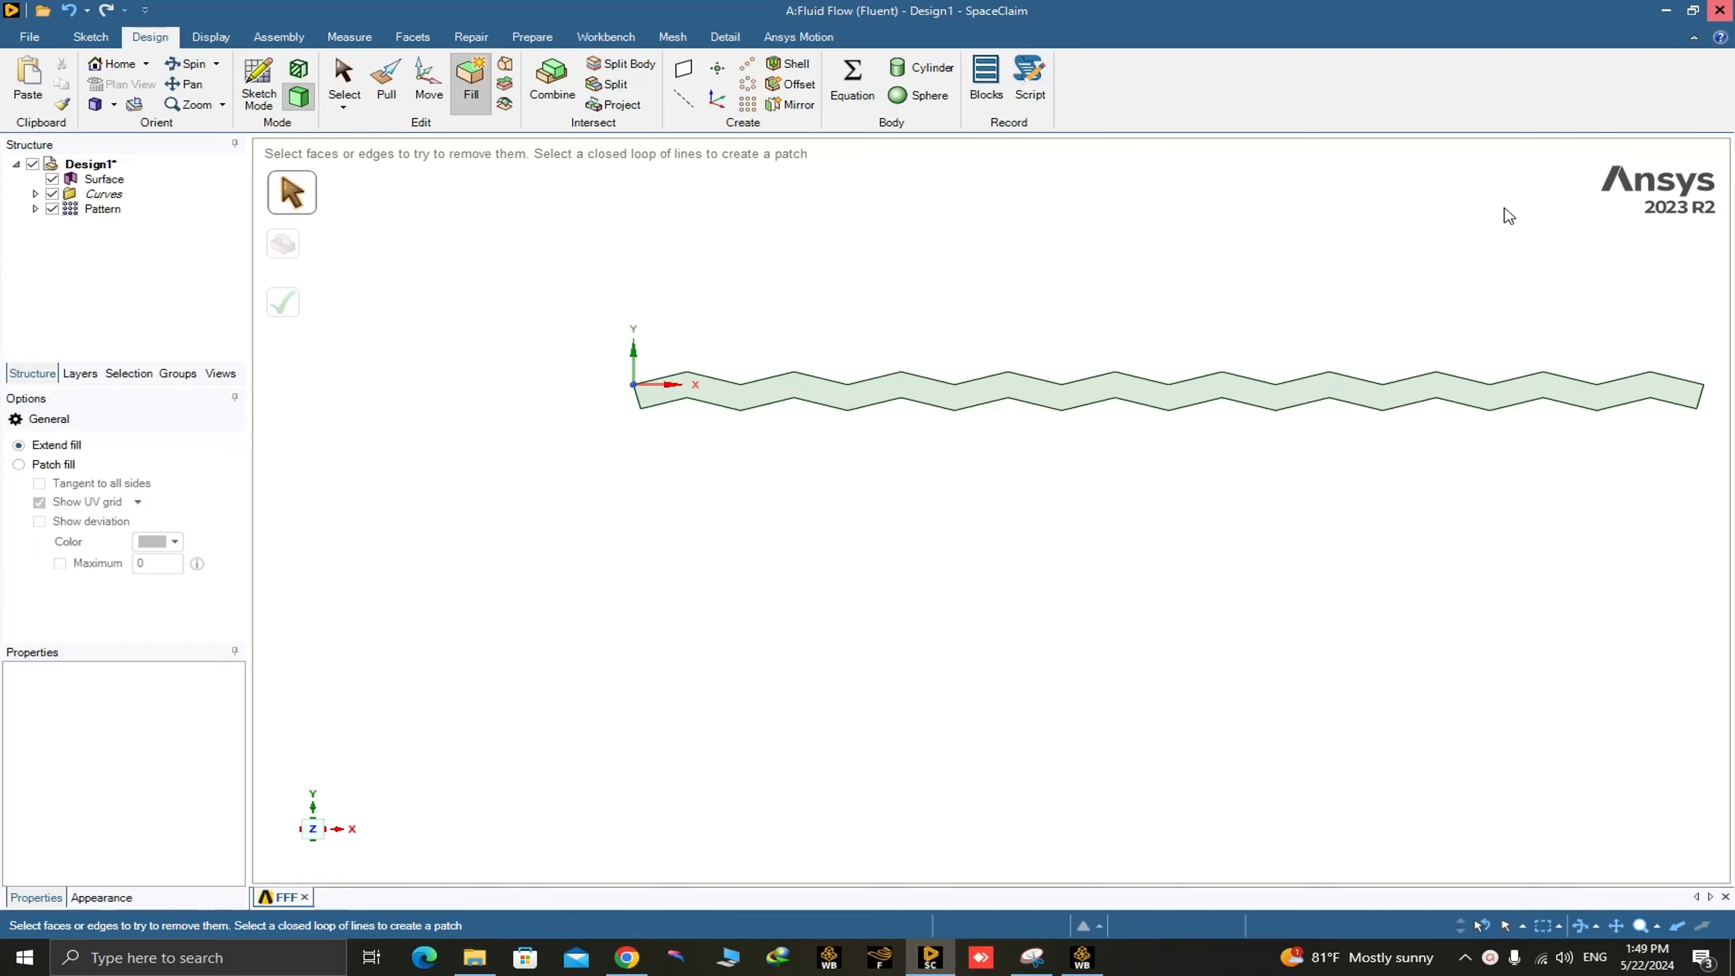
{"action": "left_click", "coordinate": [335, 243]}
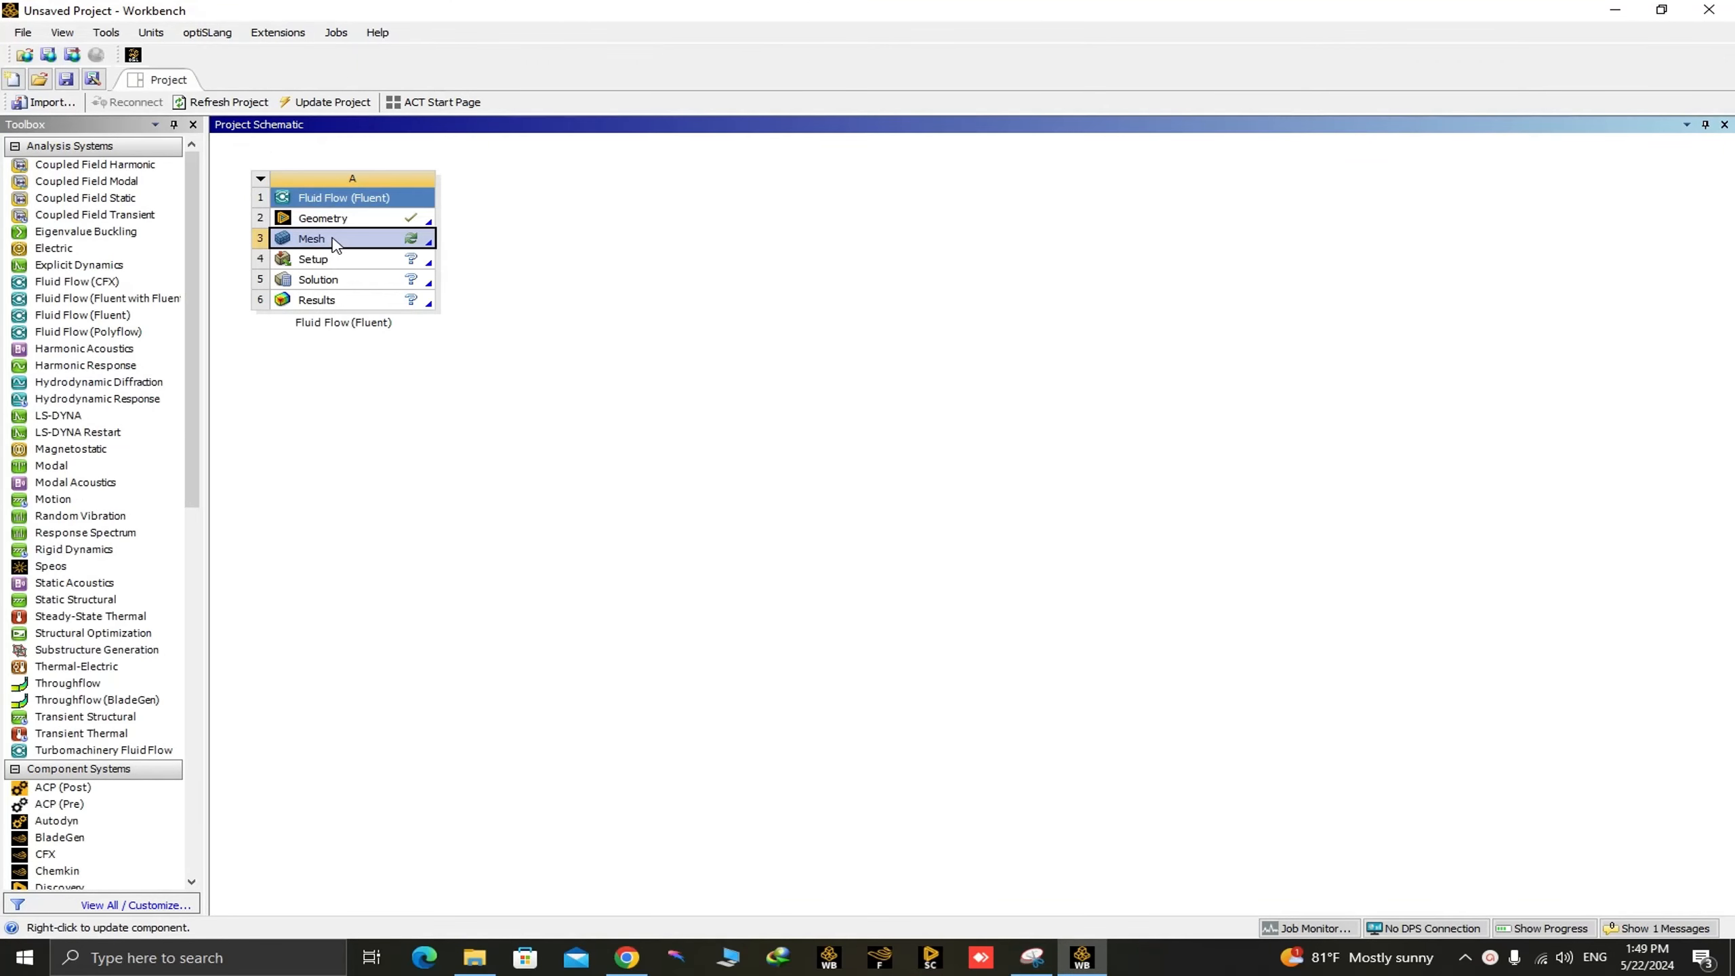
{"action": "double_click", "coordinate": [335, 241]}
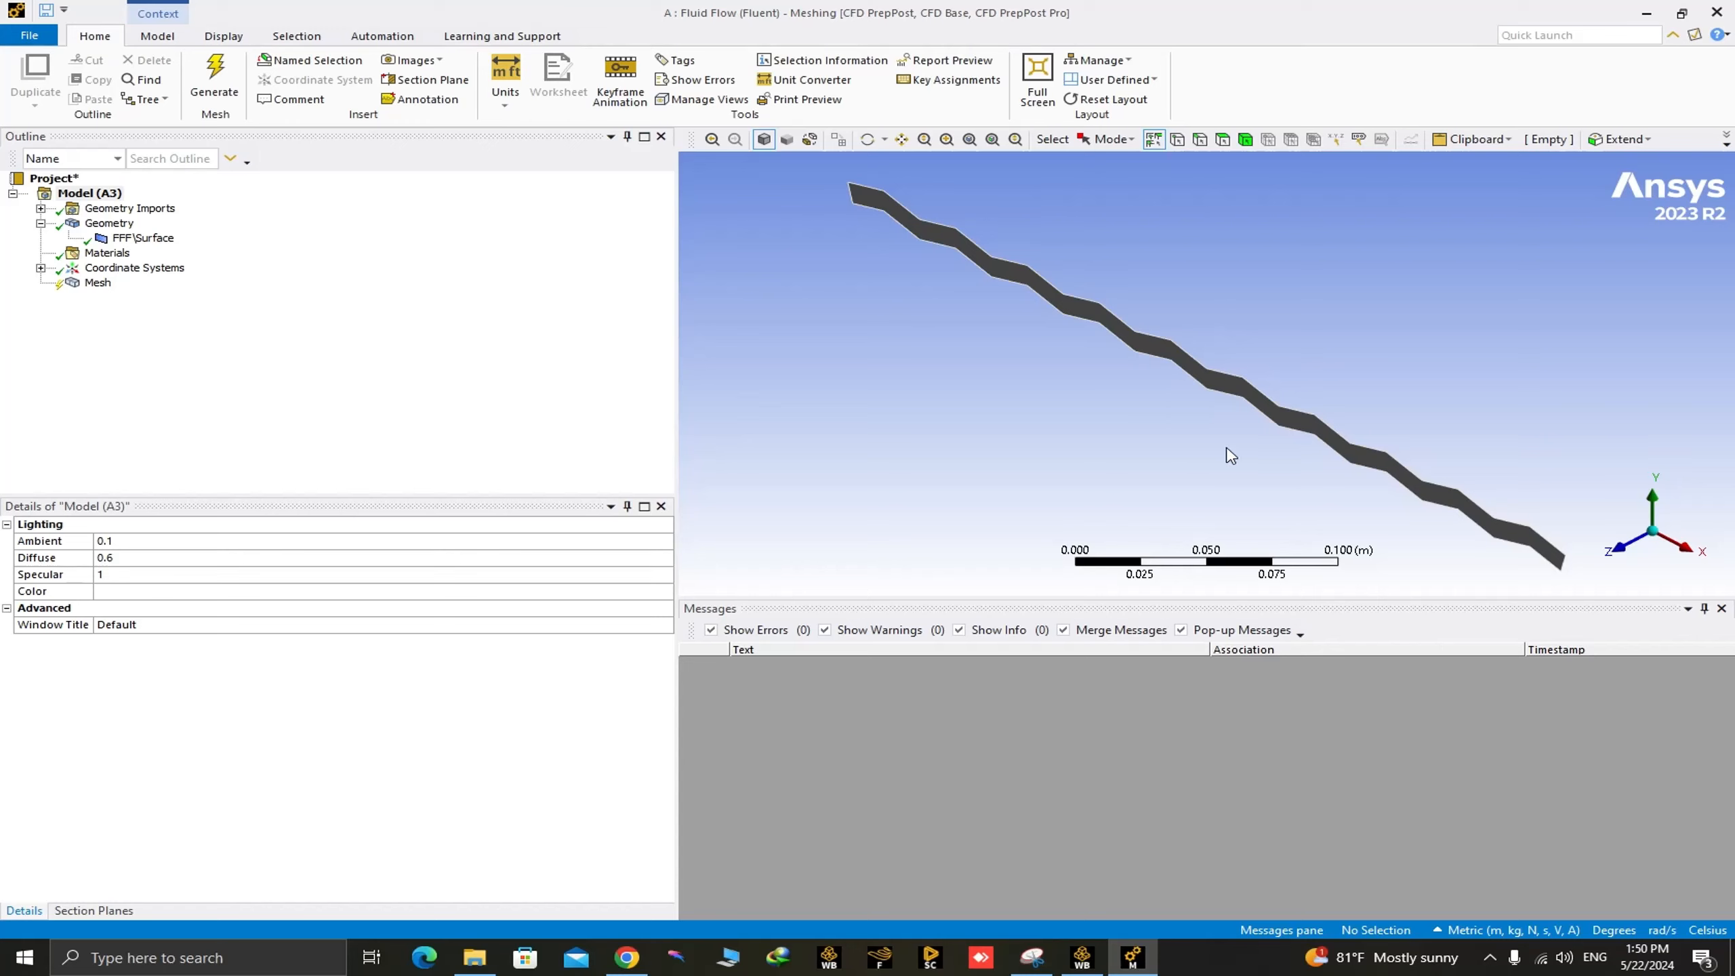
View the channel face-on in the XY plane and check the mesh's default settings and physics preference
{"action": "left_click", "coordinate": [1622, 555]}
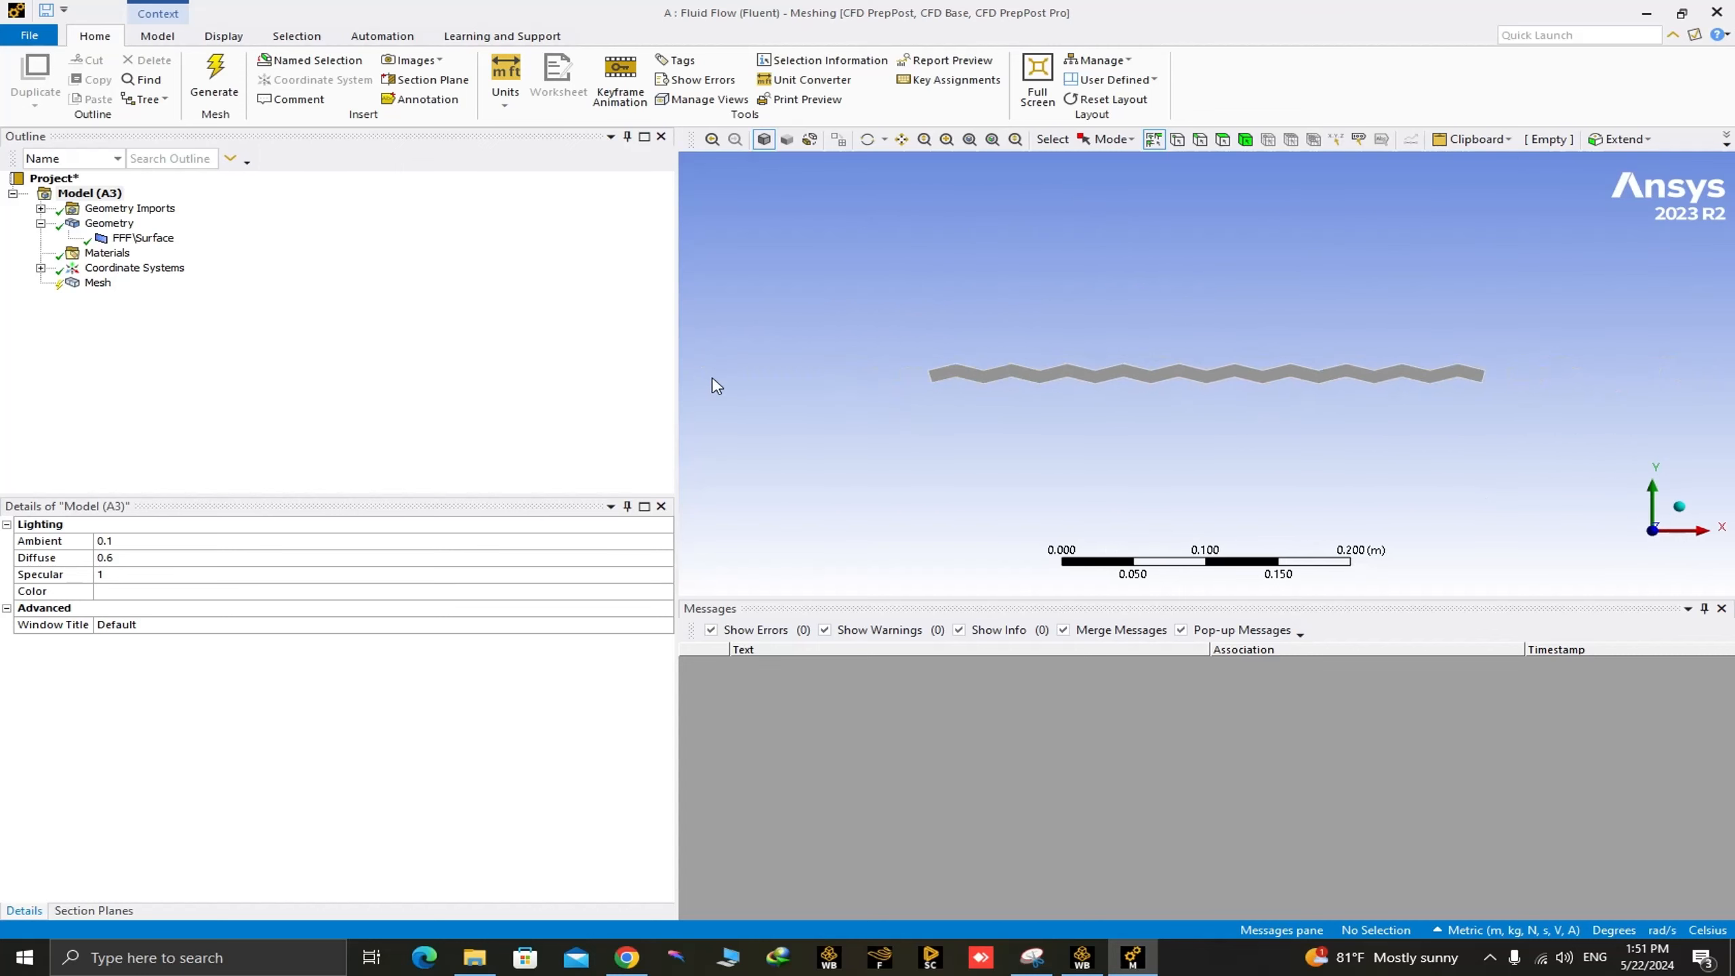
{"action": "scroll", "coordinate": [1068, 444], "scroll_direction": "up", "scroll_amount": 3}
{"action": "scroll", "coordinate": [1247, 480], "scroll_direction": "down", "scroll_amount": 3}
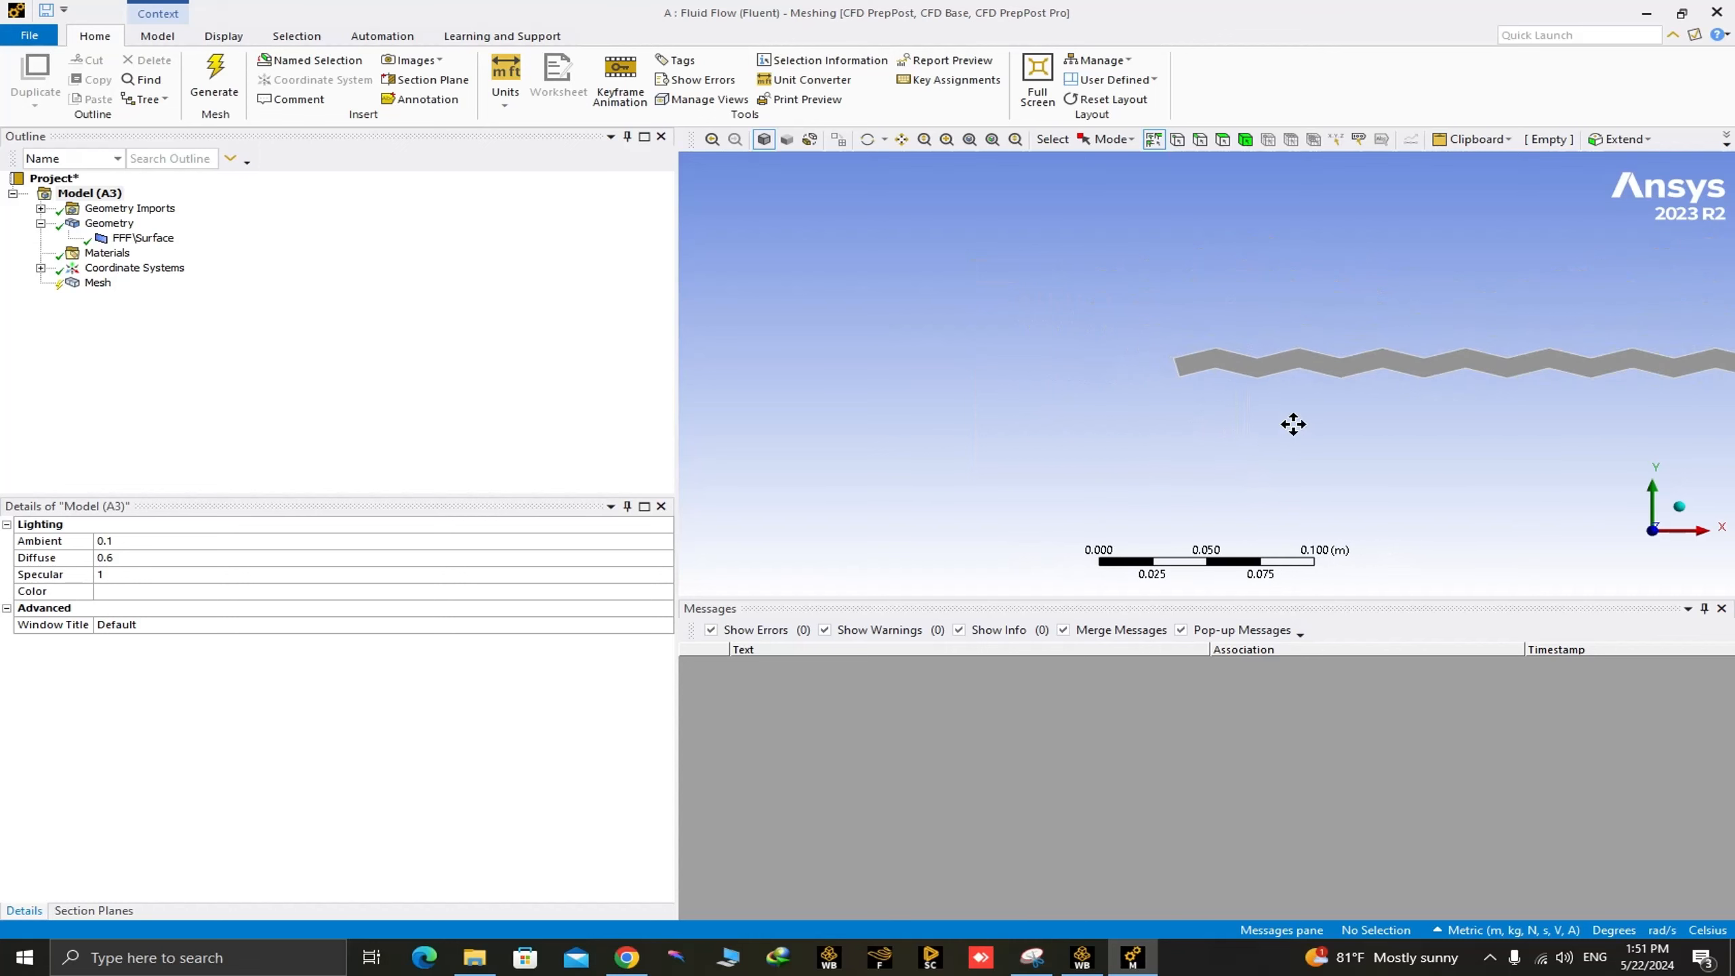
{"action": "middle_click_drag", "start_coordinate": [1294, 422], "coordinate": [1065, 461], "text": "ctrl"}
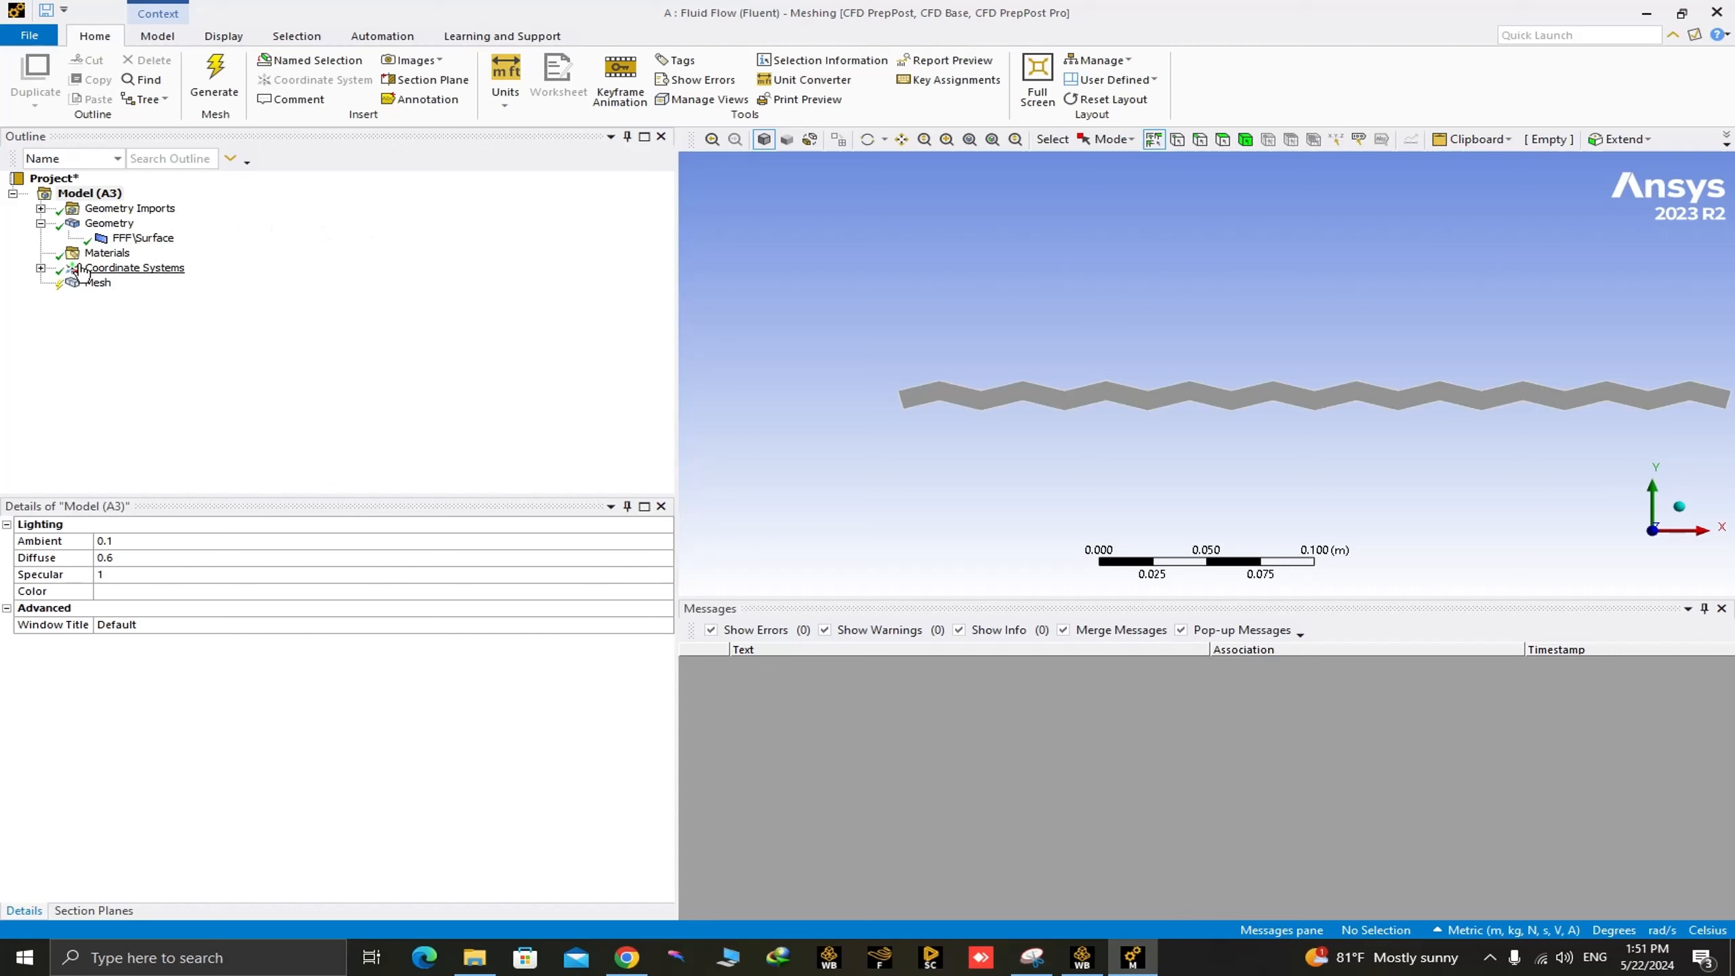
{"action": "left_click", "coordinate": [99, 284]}
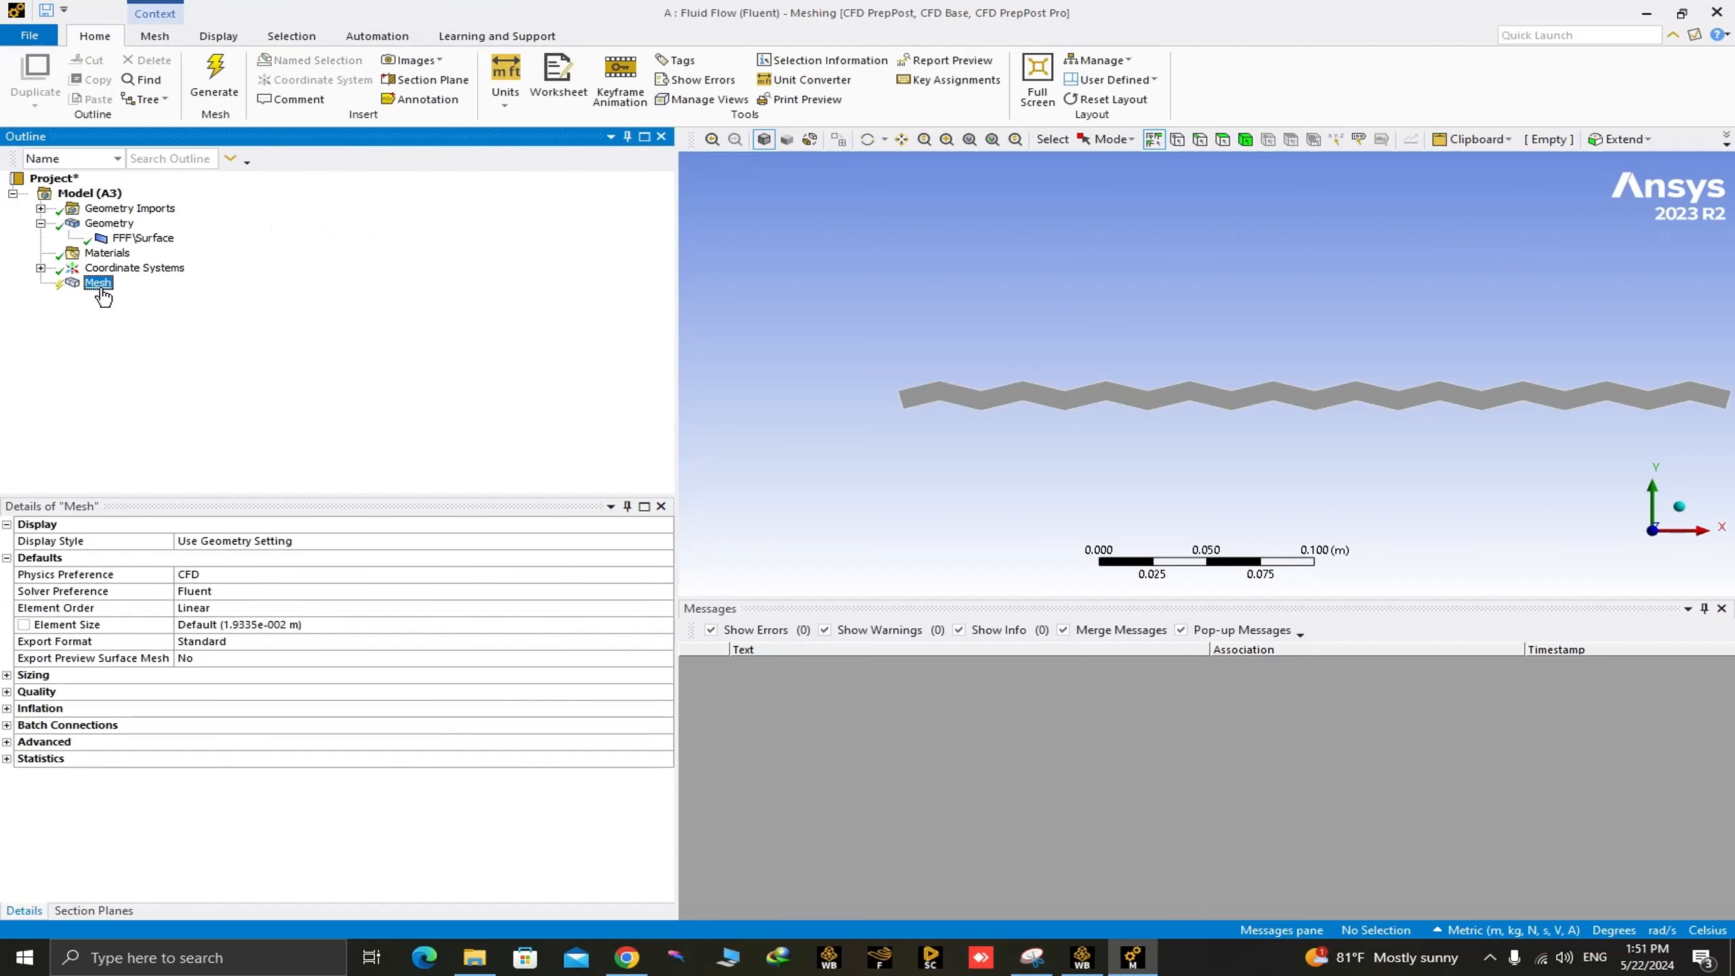
{"action": "left_click", "coordinate": [214, 574]}
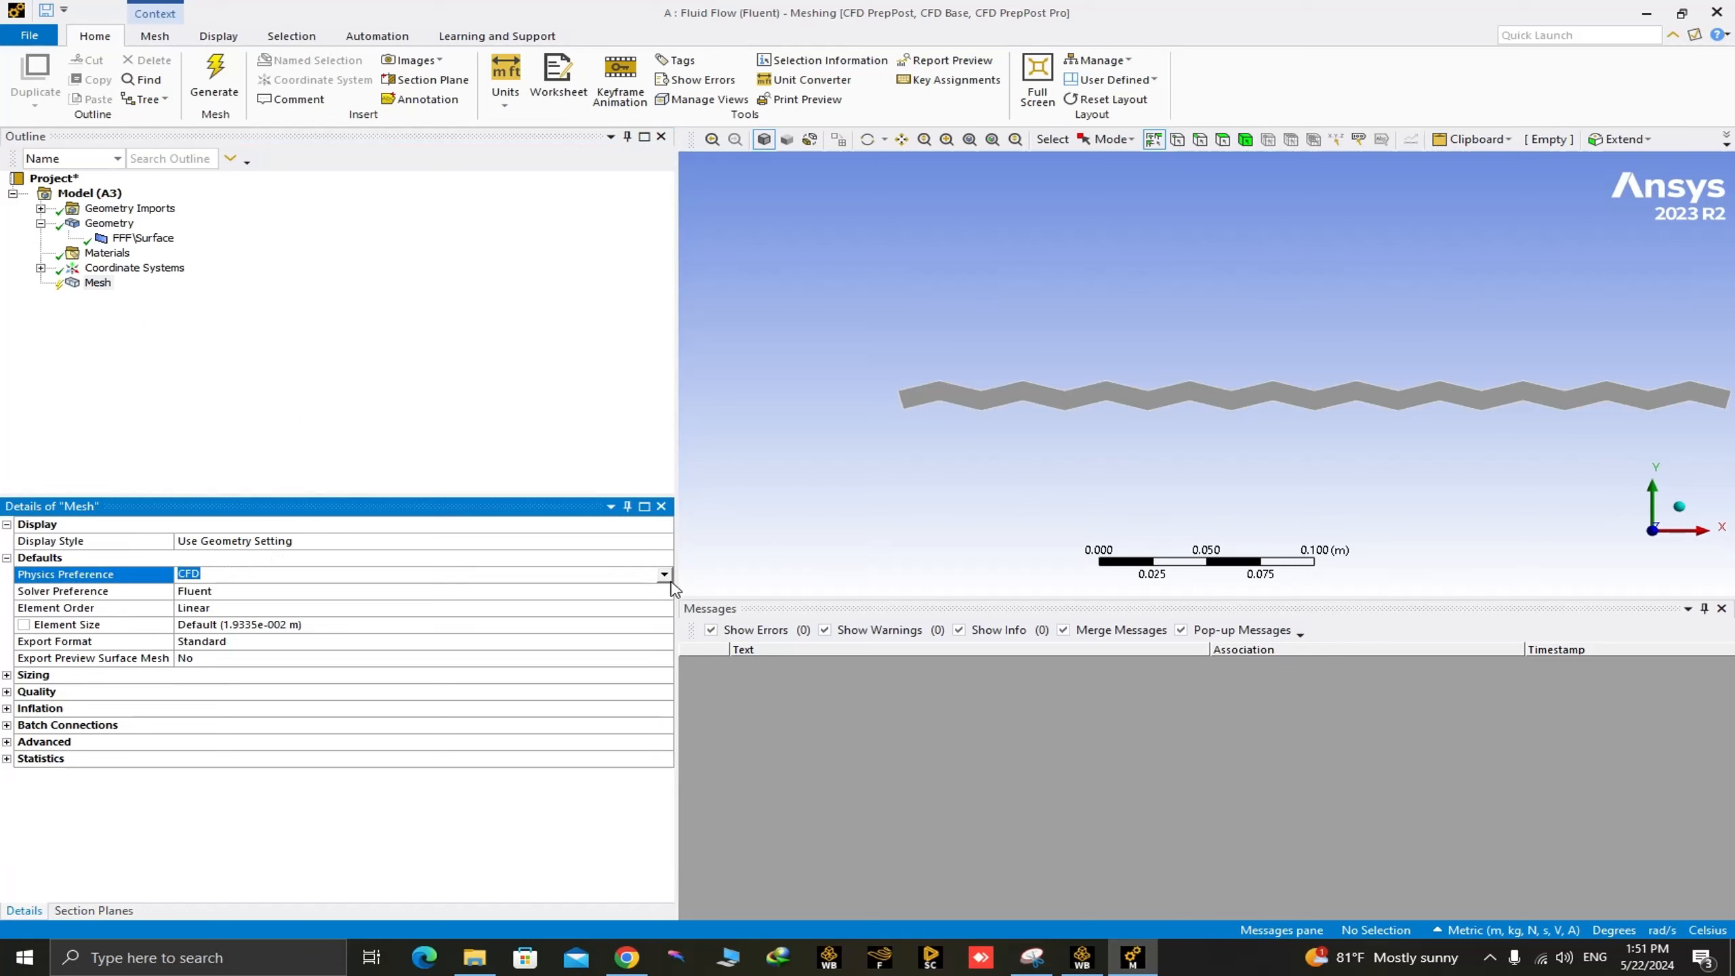
{"action": "left_click", "coordinate": [553, 402]}
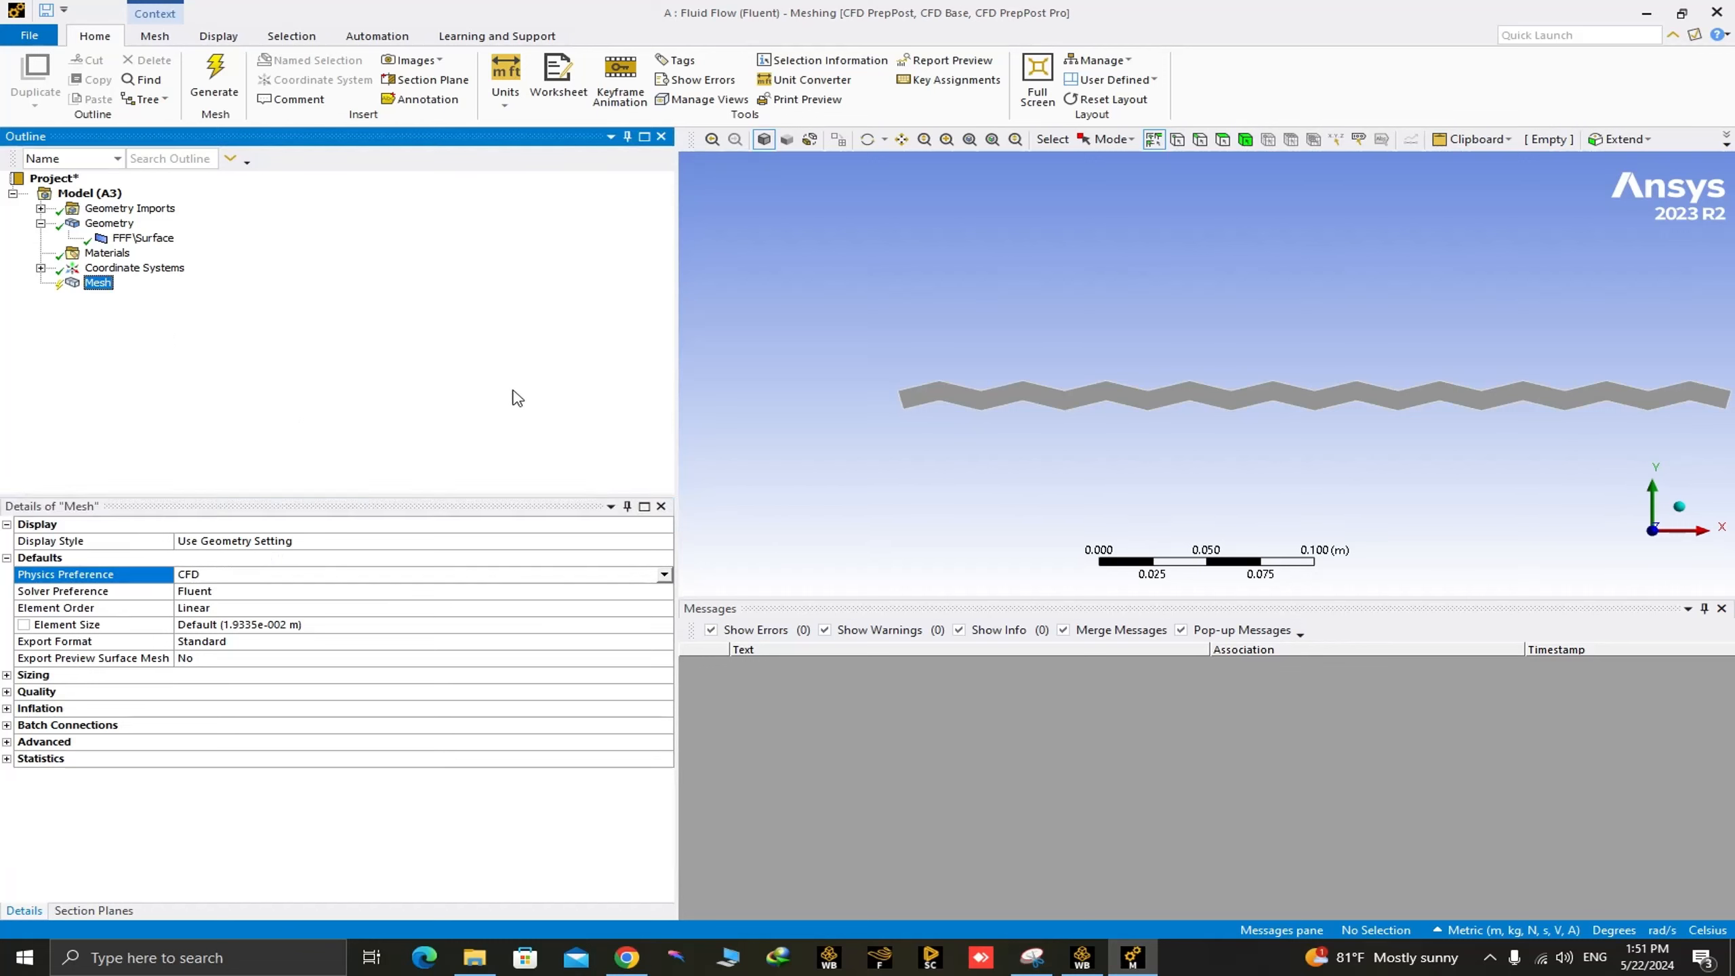
Insert an edge sizing on the channel's two short end edges
{"action": "right_click_drag", "start_coordinate": [857, 344], "coordinate": [977, 470]}
{"action": "scroll", "coordinate": [977, 467], "scroll_direction": "down", "scroll_amount": 2}
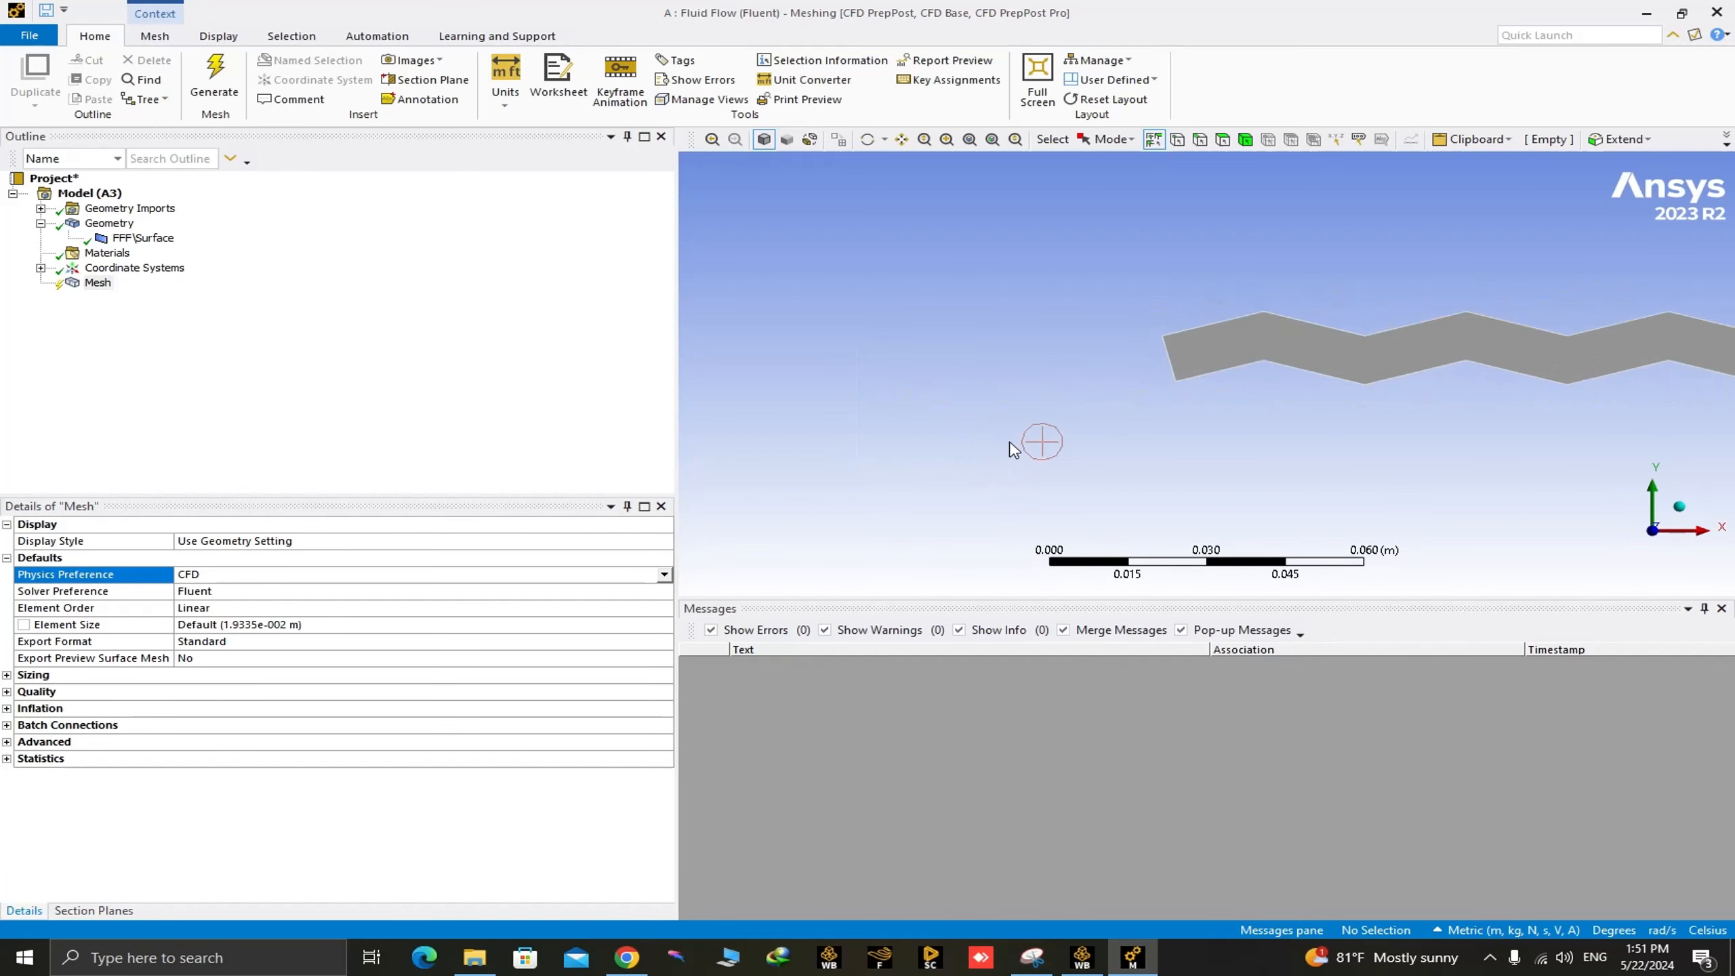
{"action": "middle_click_drag", "start_coordinate": [1201, 416], "coordinate": [1078, 407], "text": "ctrl"}
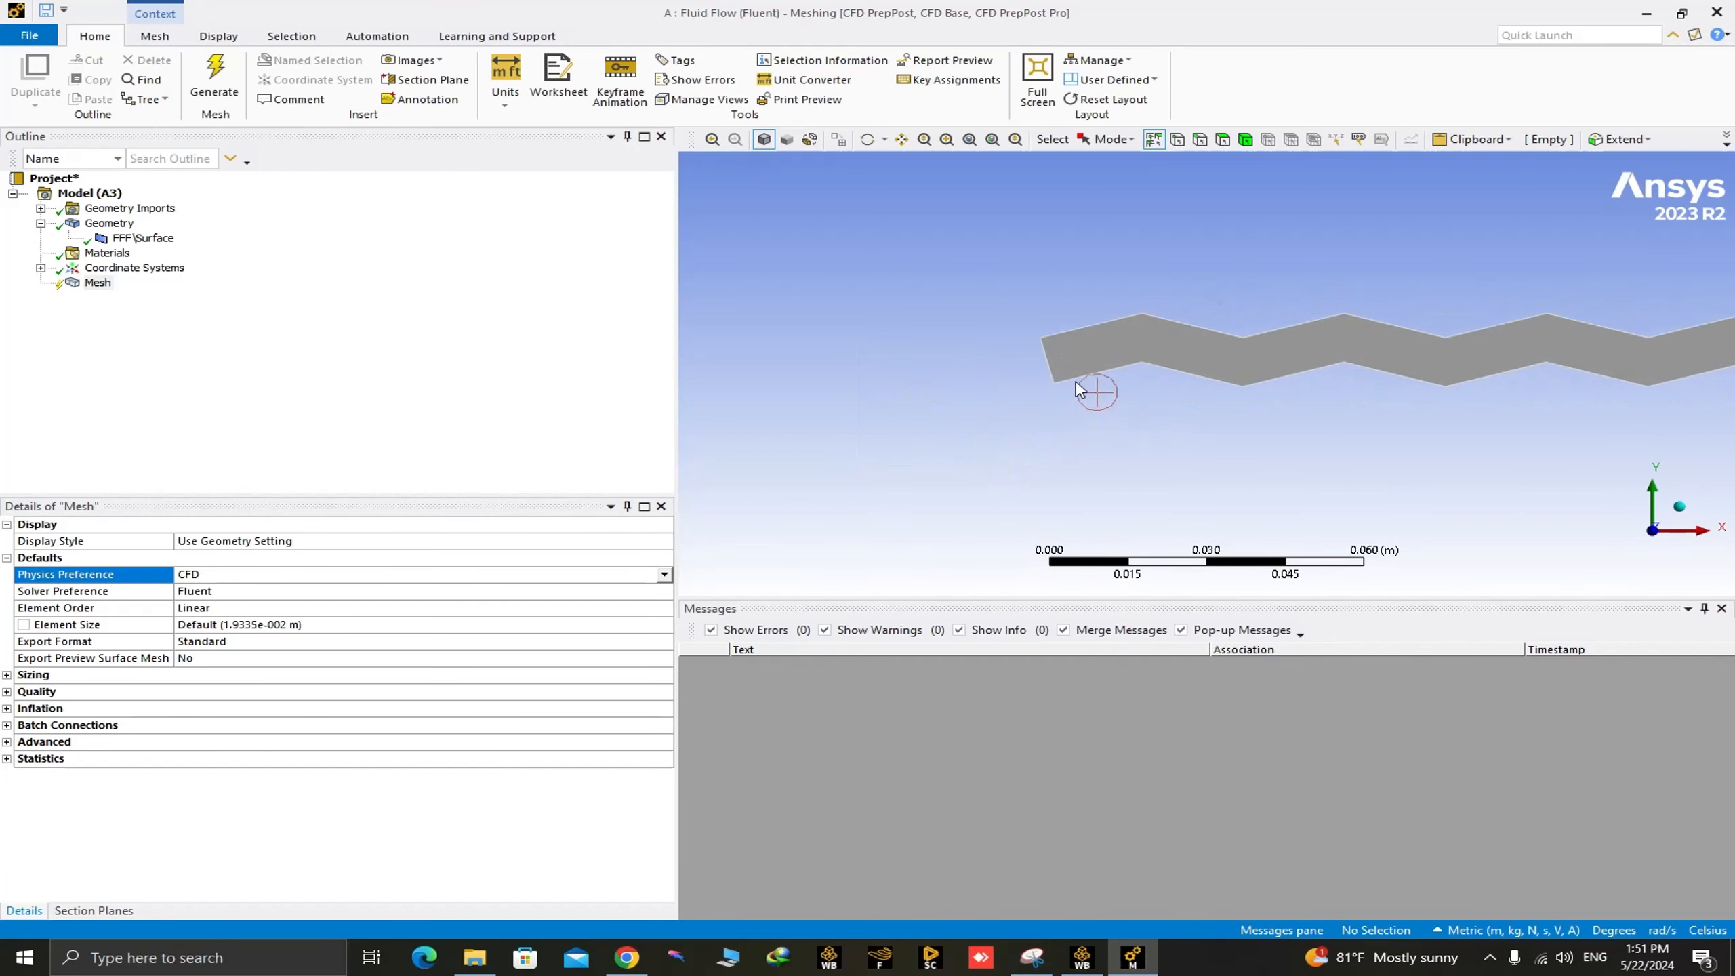
{"action": "left_click", "coordinate": [1200, 141]}
{"action": "left_click", "coordinate": [1072, 384]}
{"action": "scroll", "coordinate": [1089, 391], "scroll_direction": "down", "scroll_amount": 5}
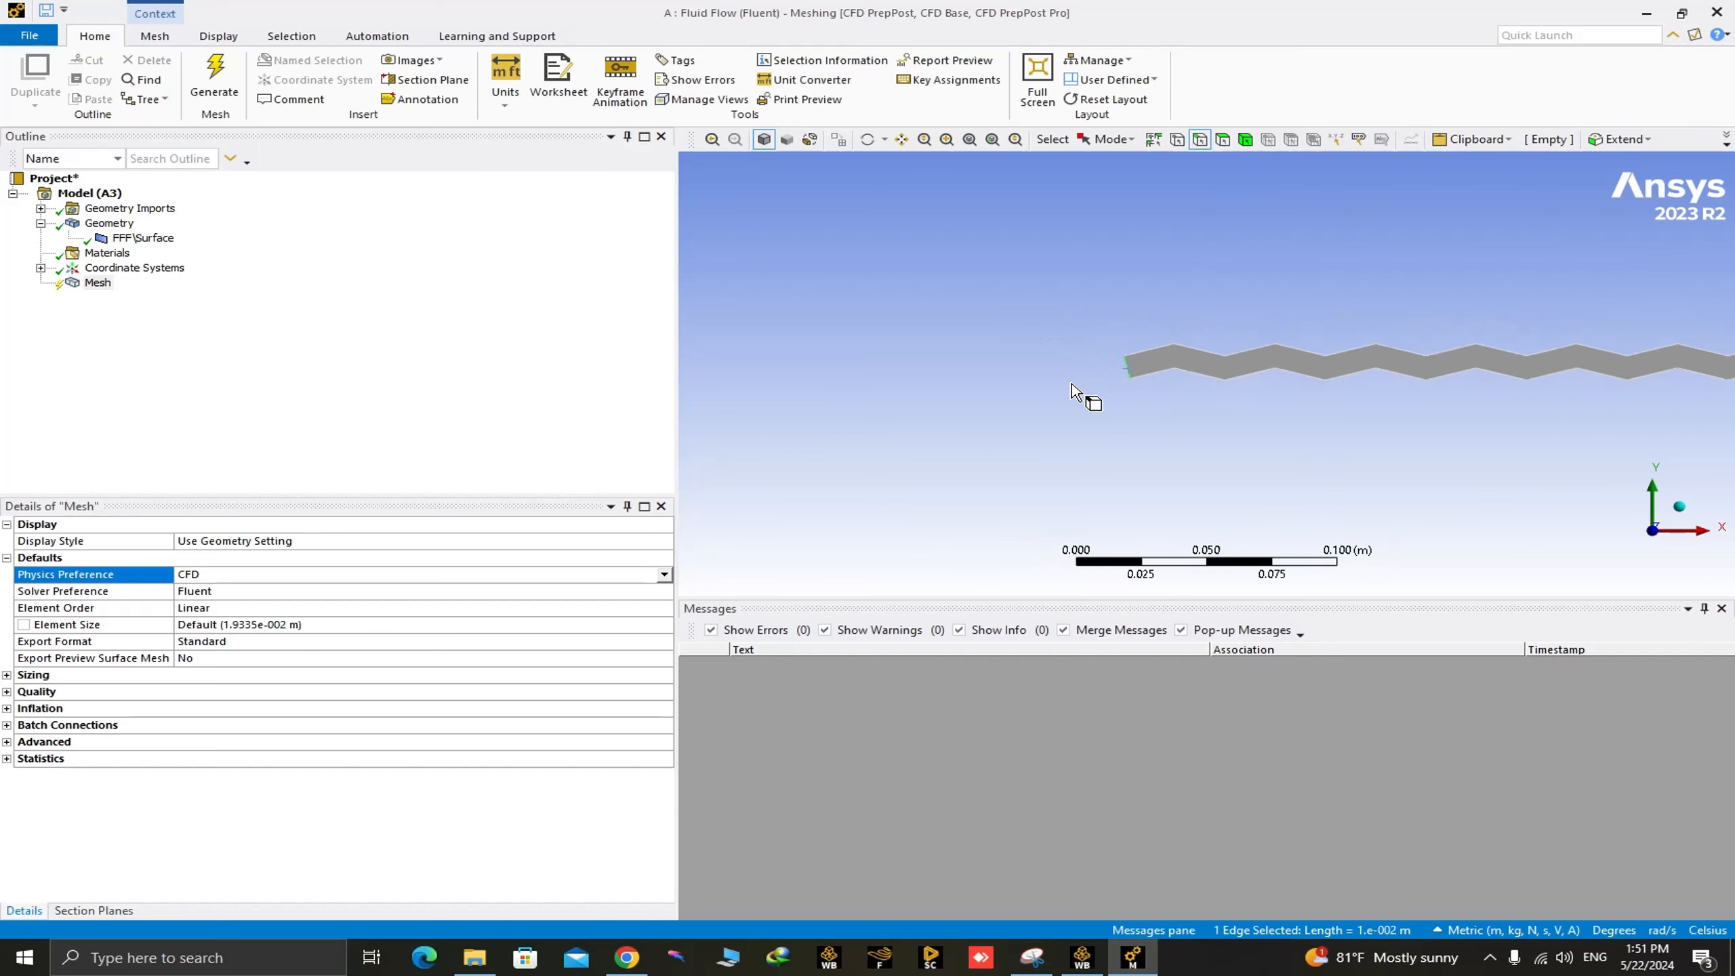
{"action": "middle_click_drag", "start_coordinate": [1224, 407], "coordinate": [1033, 423], "text": "ctrl"}
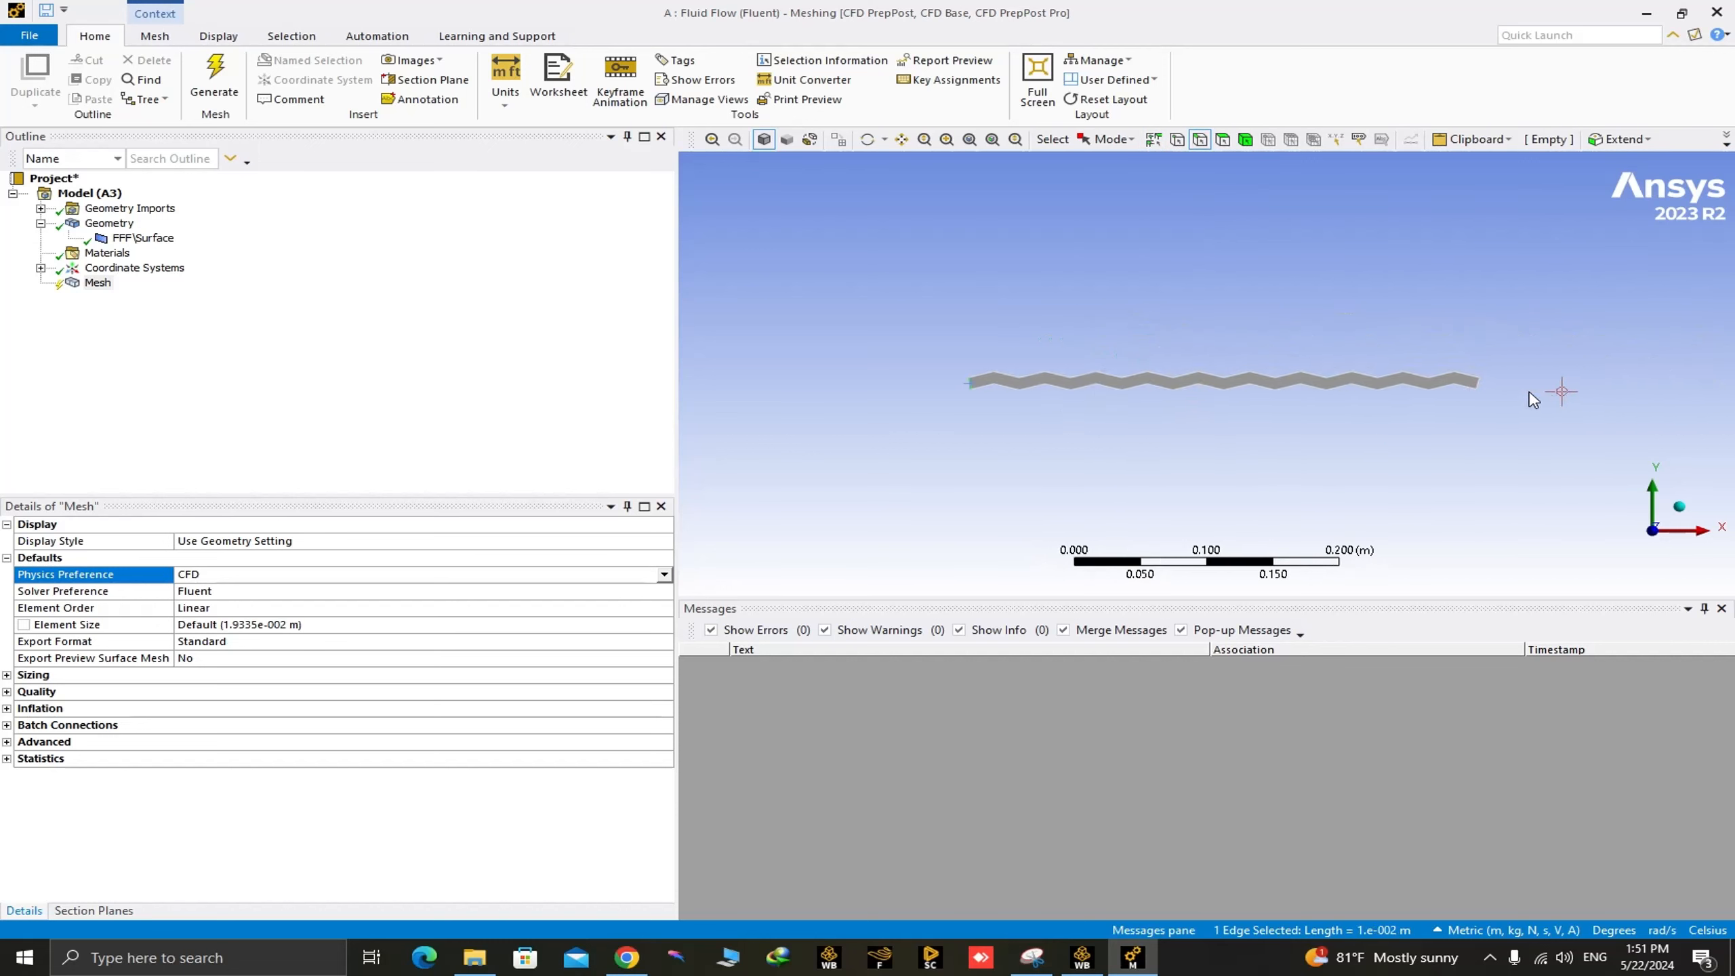
{"action": "scroll", "coordinate": [1441, 369], "scroll_direction": "up", "scroll_amount": 5}
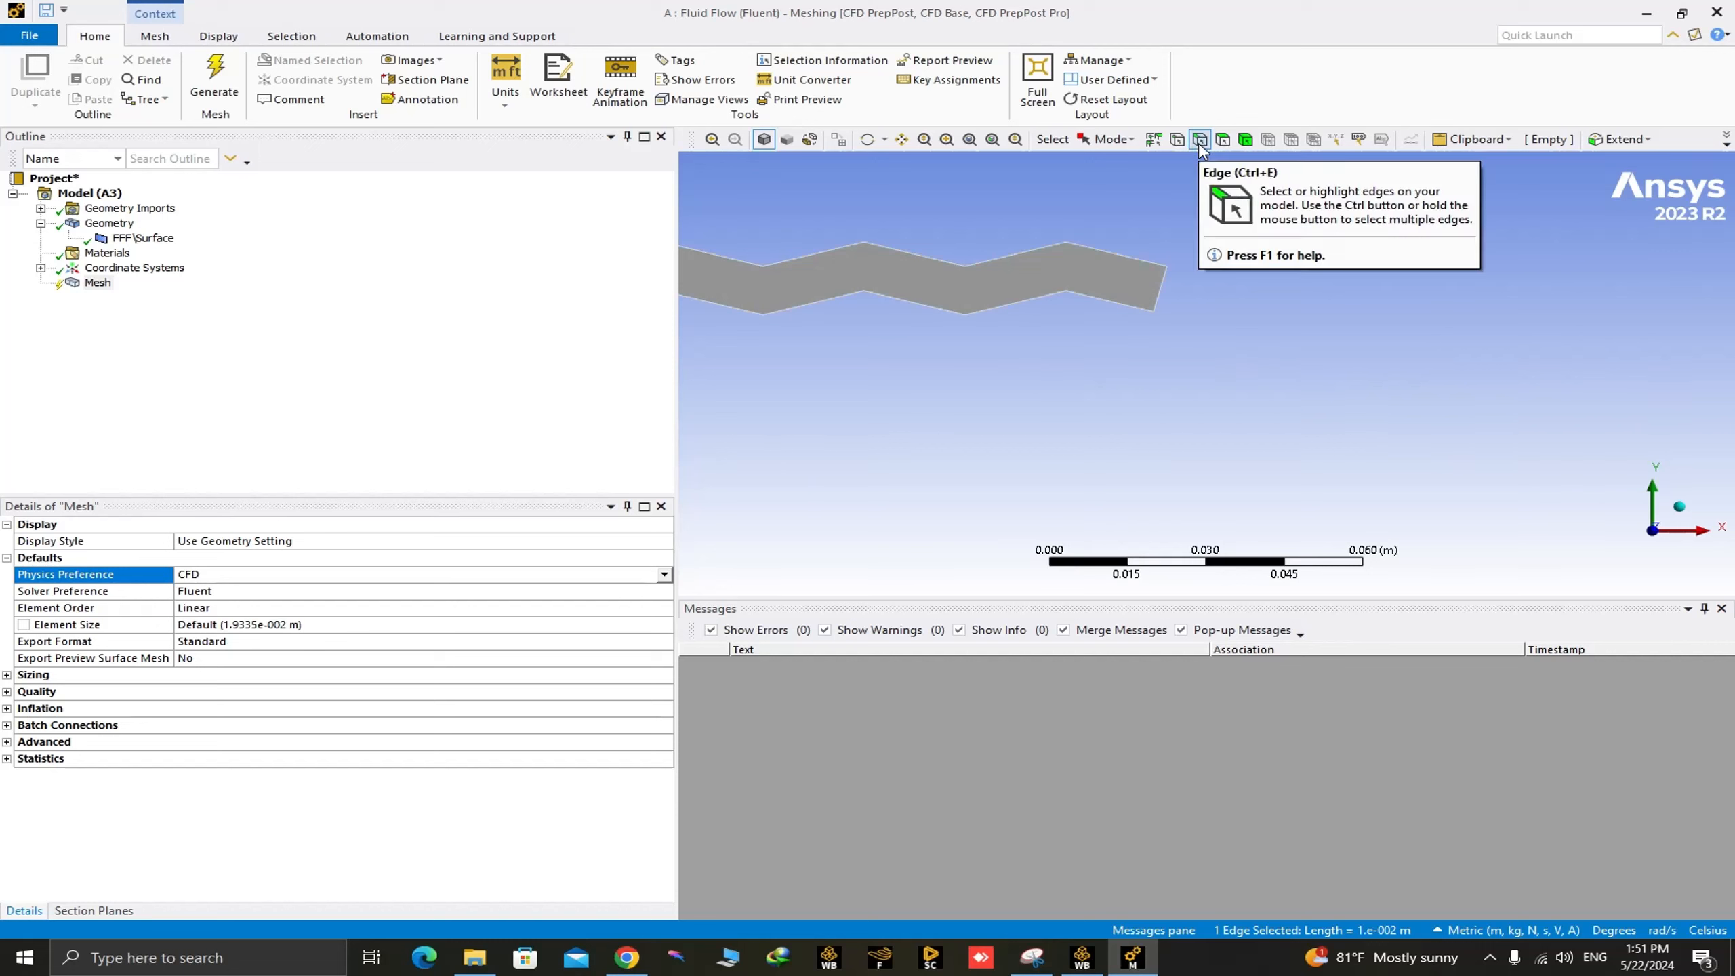
{"action": "left_click", "coordinate": [1161, 301], "text": "ctrl"}
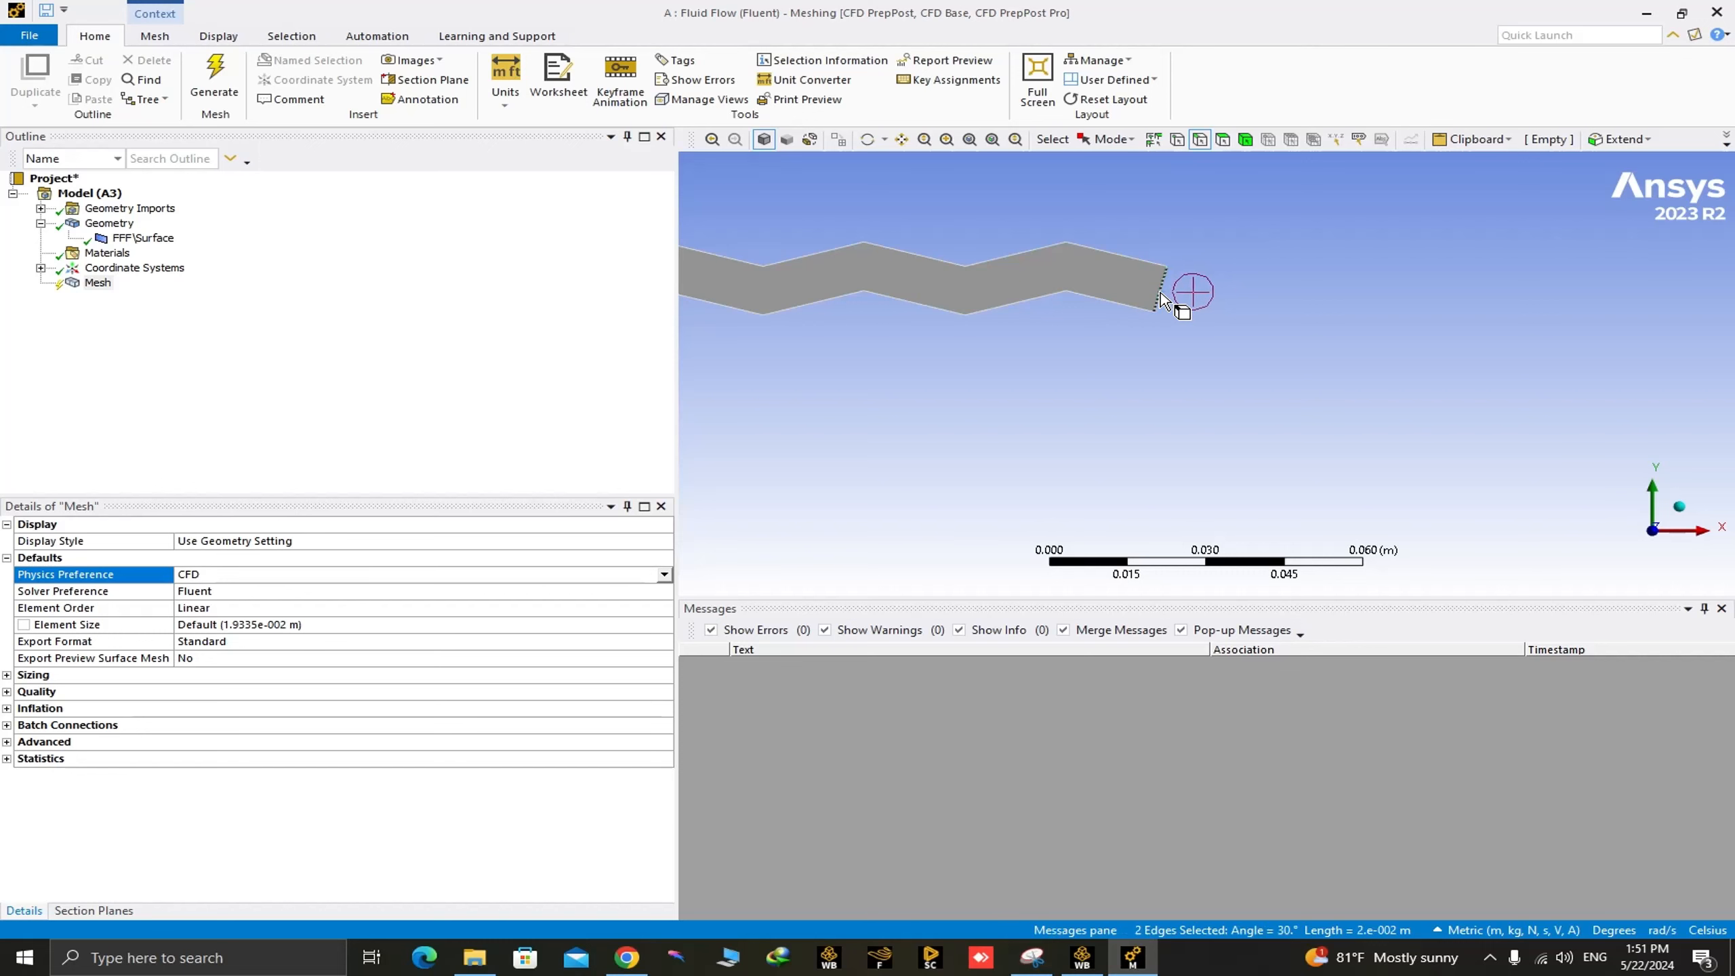
{"action": "right_click", "coordinate": [1154, 332]}
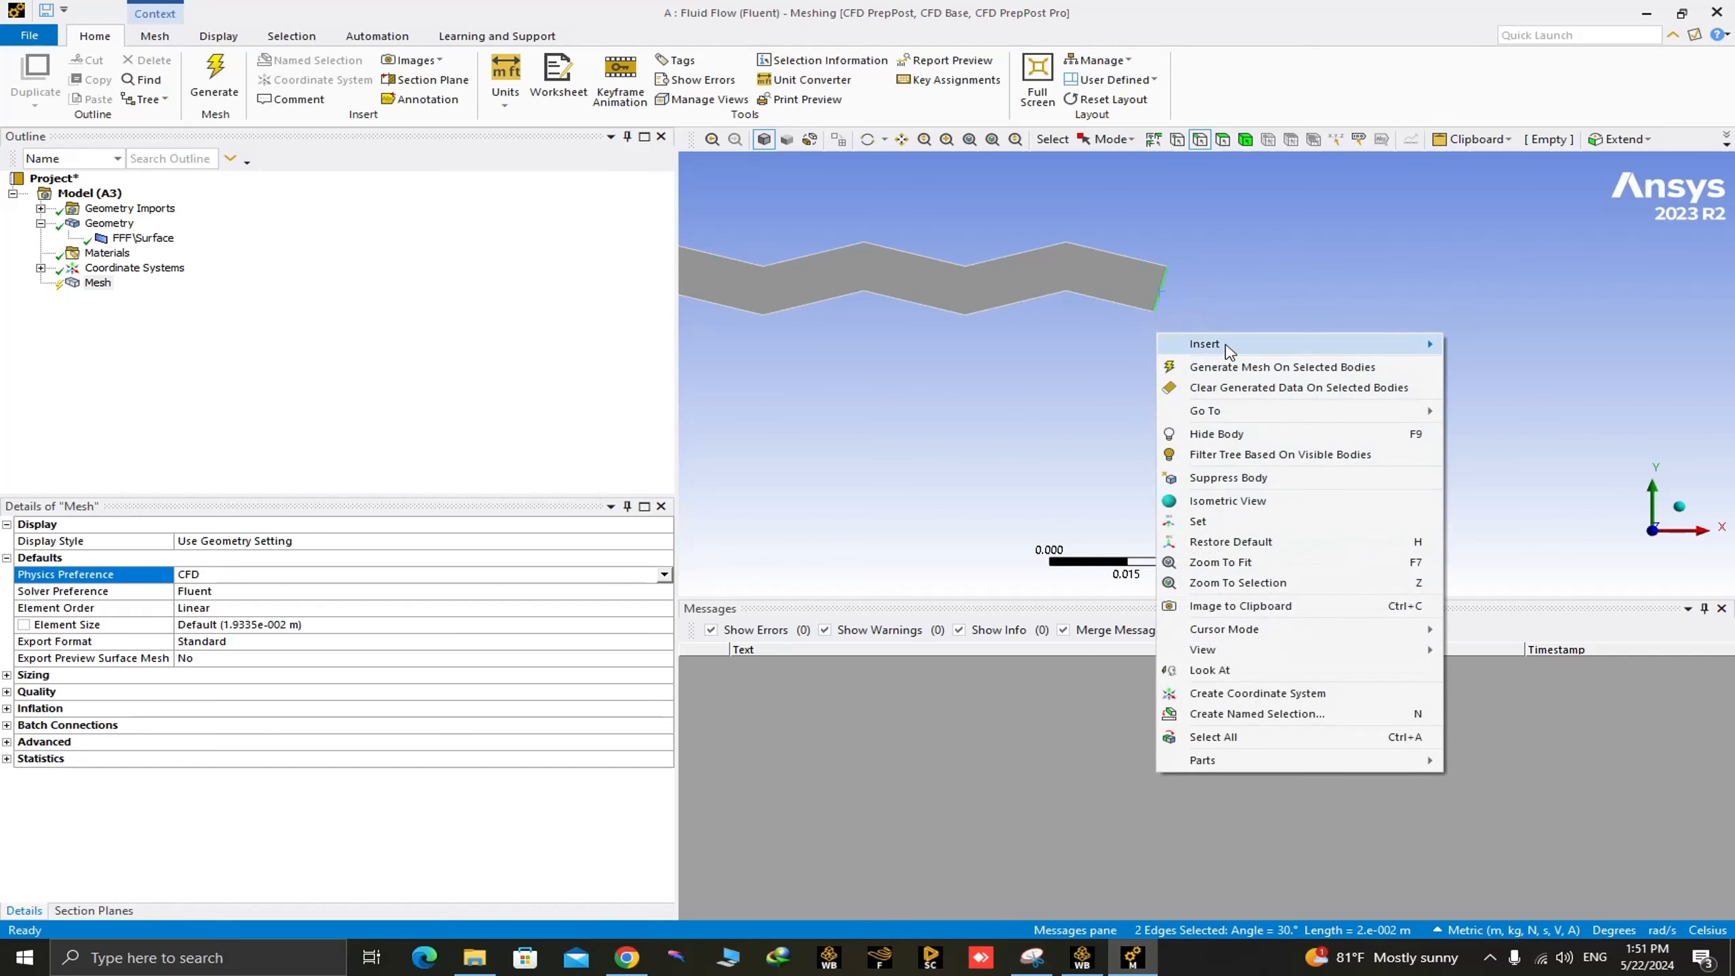
{"action": "mouse_move", "coordinate": [1229, 343]}
{"action": "left_click", "coordinate": [1476, 345]}
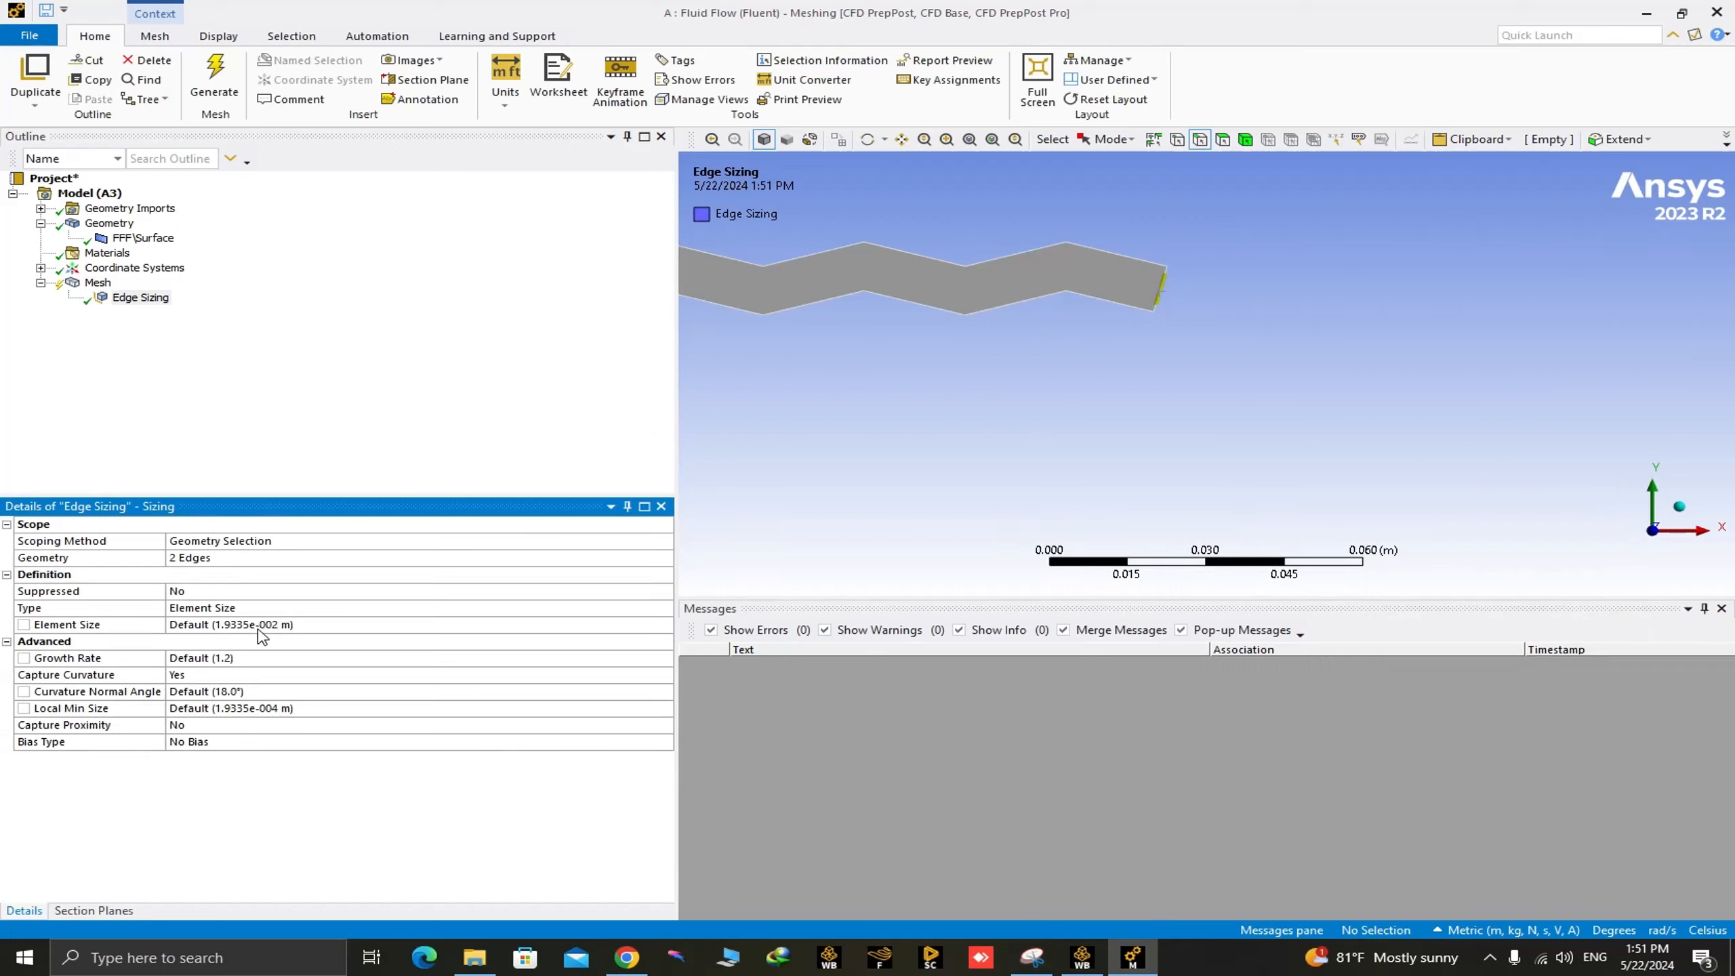
Set the edge sizing's type to Number of Divisions
{"action": "left_click", "coordinate": [666, 613]}
{"action": "left_click", "coordinate": [666, 609]}
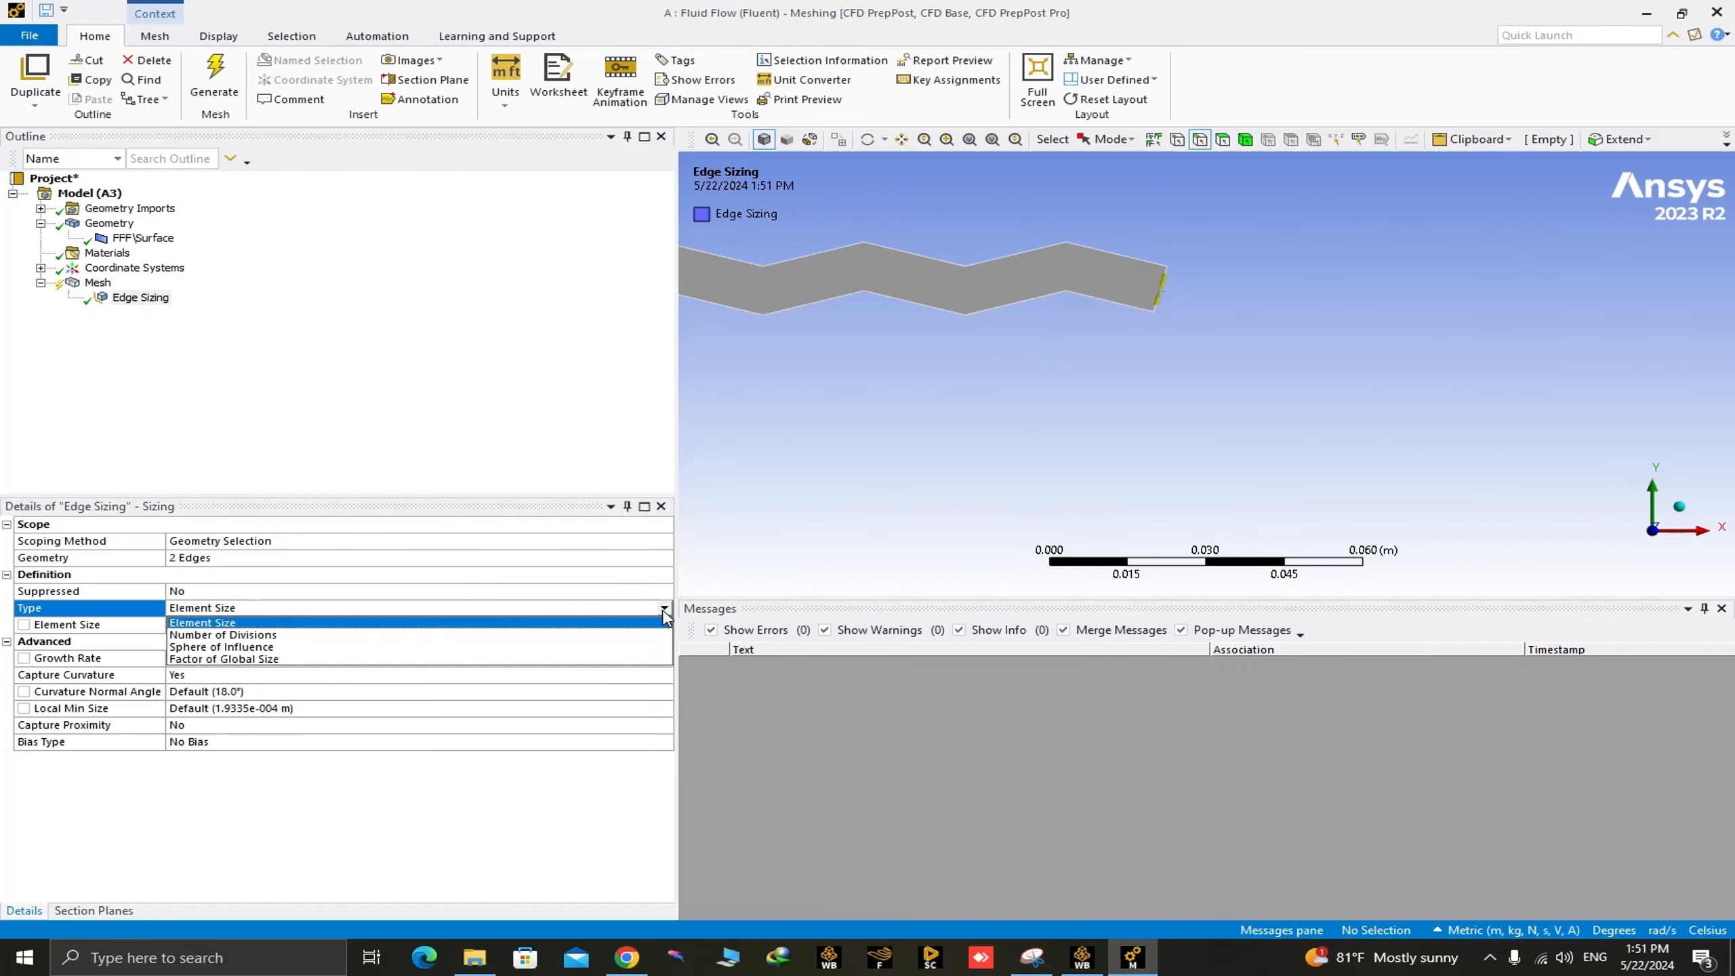
{"action": "left_click", "coordinate": [428, 638]}
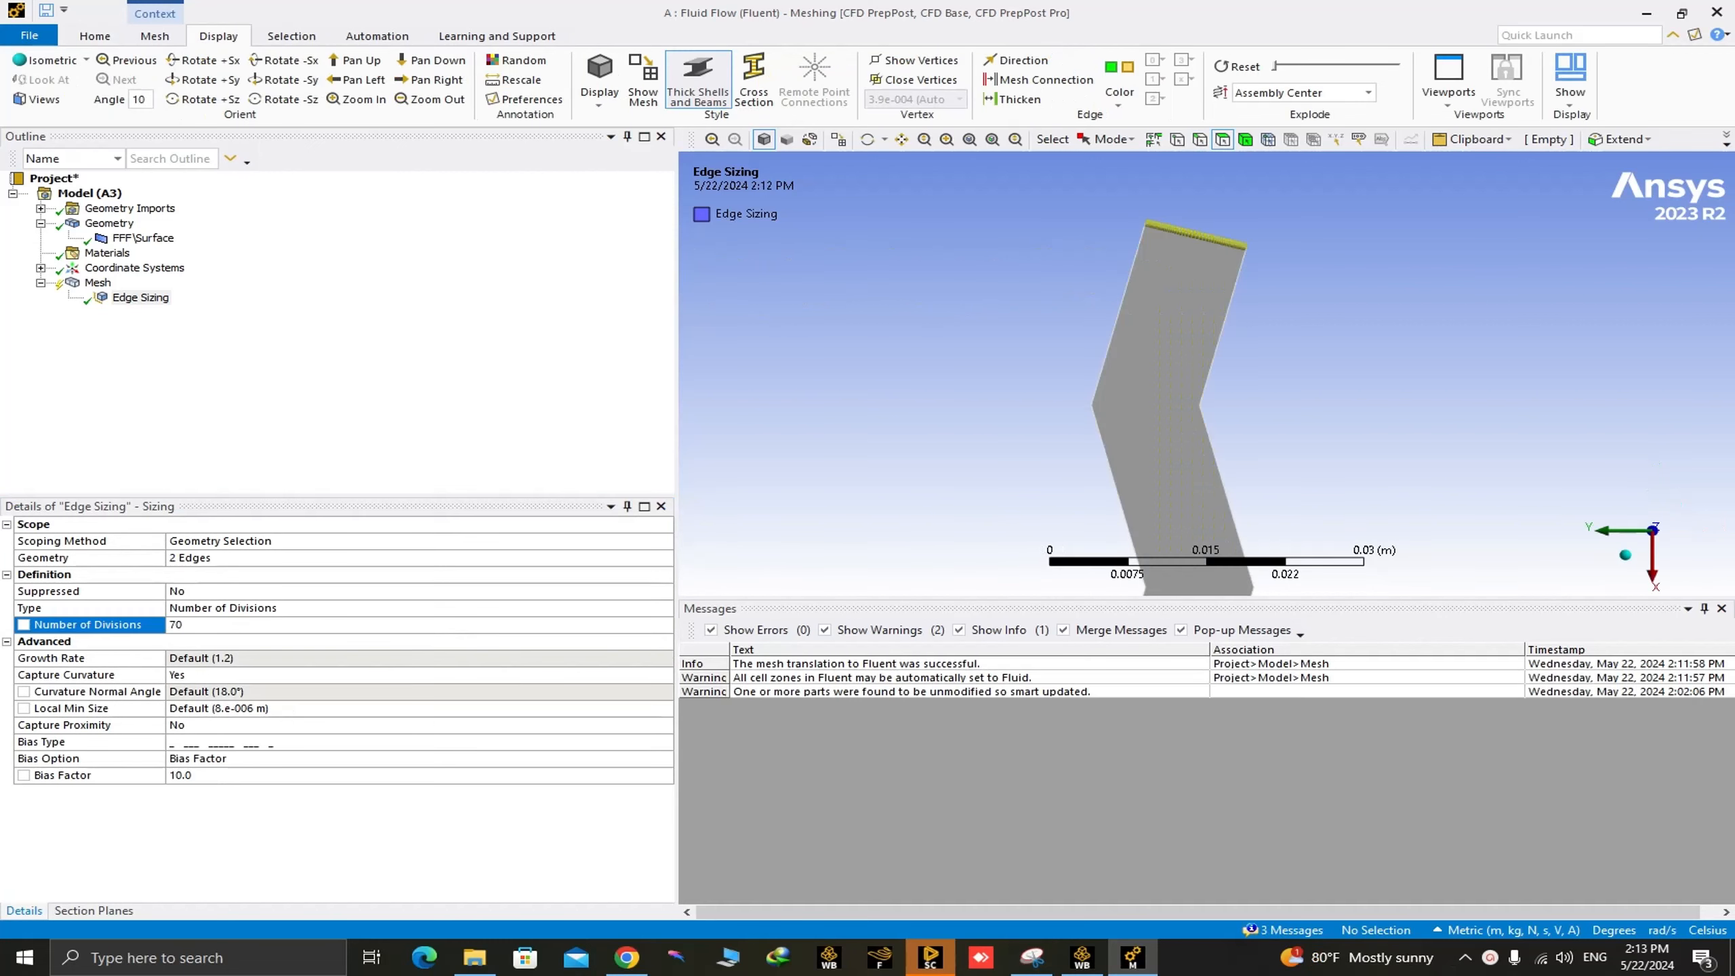
Review the edge sizing's number of divisions, the available bias types and the bias option
{"action": "left_click", "coordinate": [204, 628]}
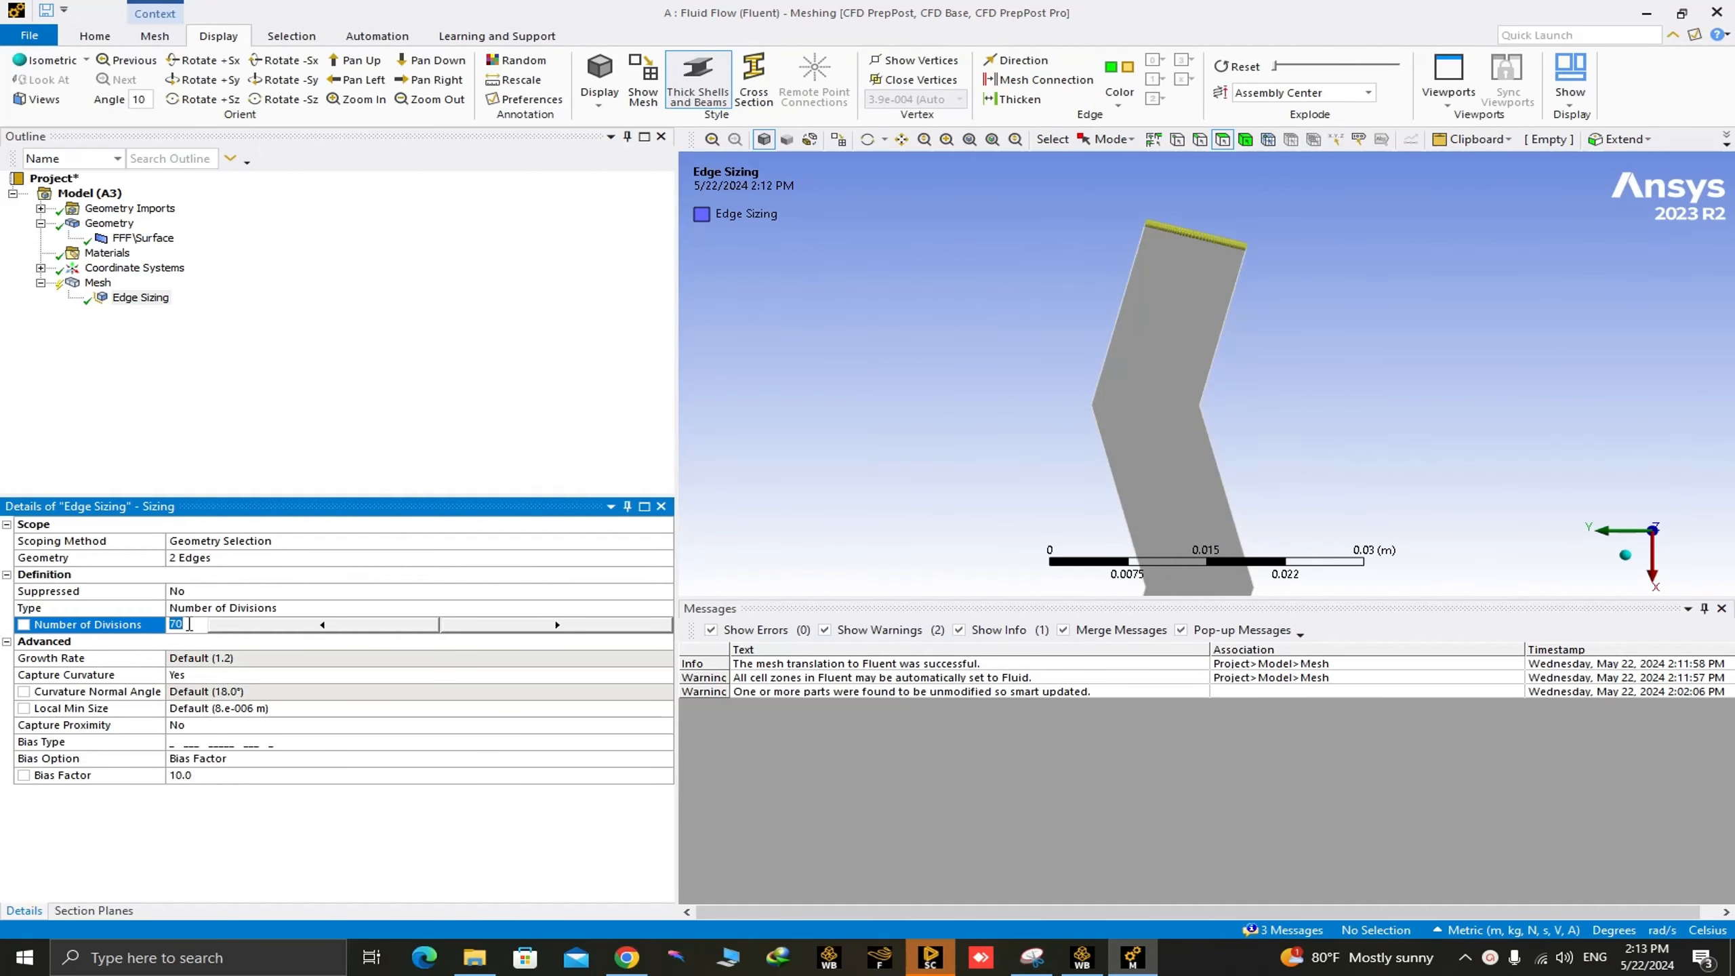
{"action": "left_click", "coordinate": [298, 744]}
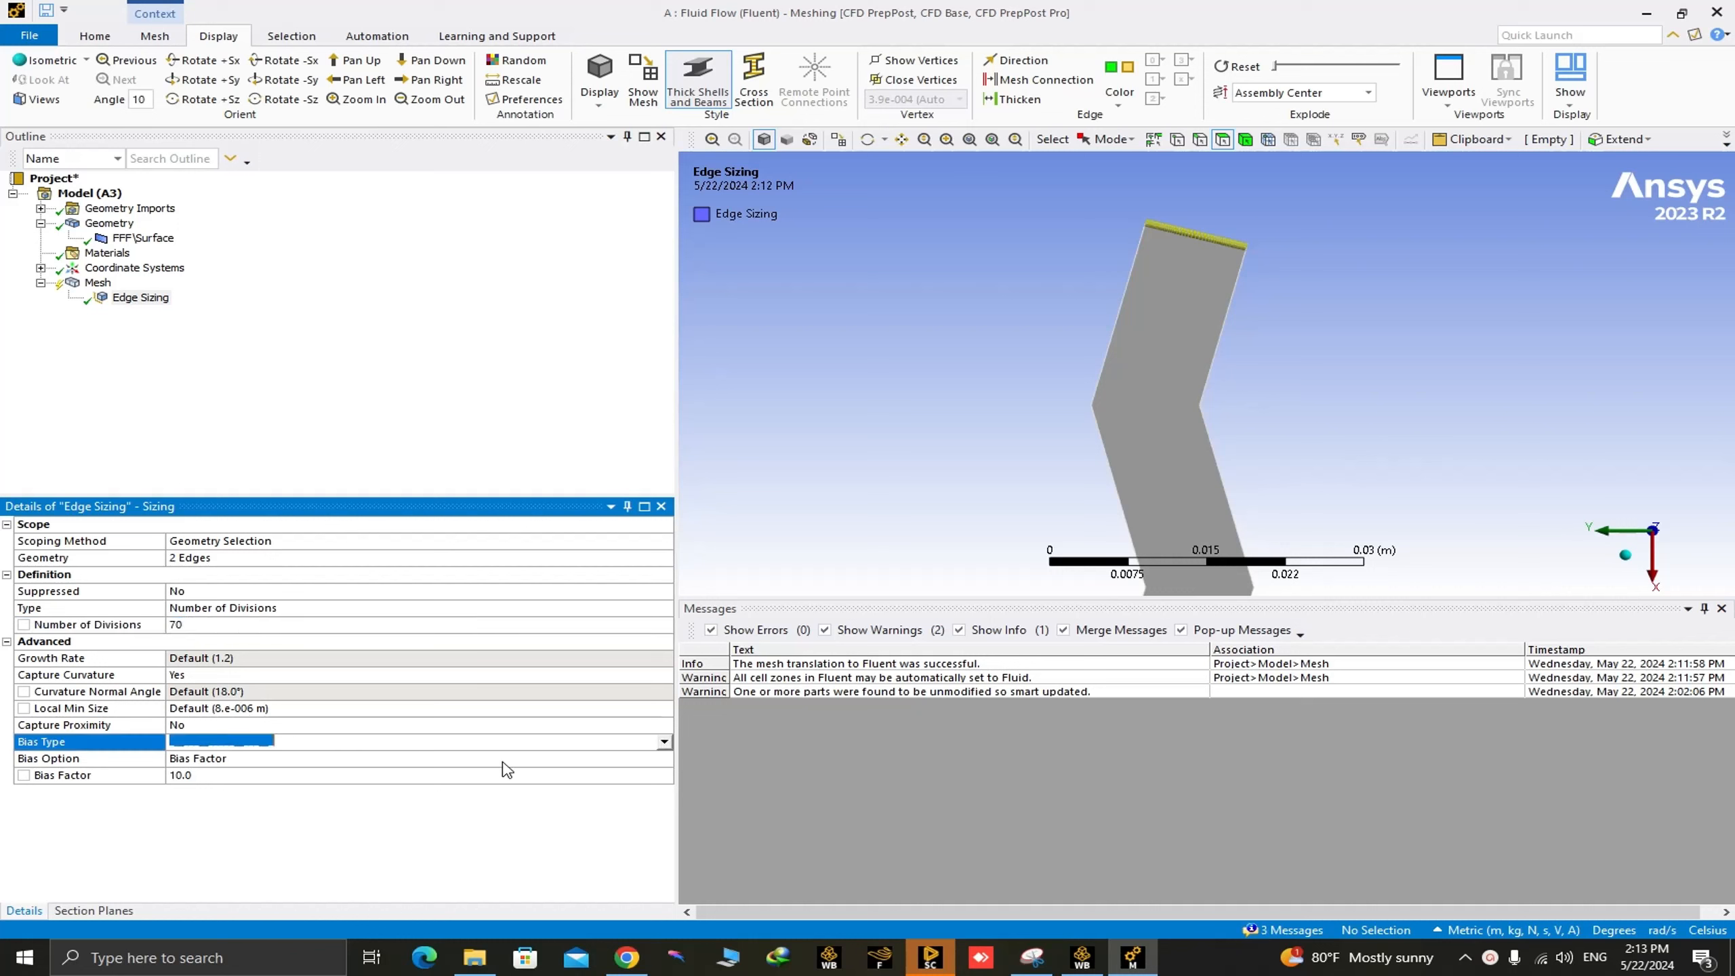
{"action": "left_click", "coordinate": [664, 743]}
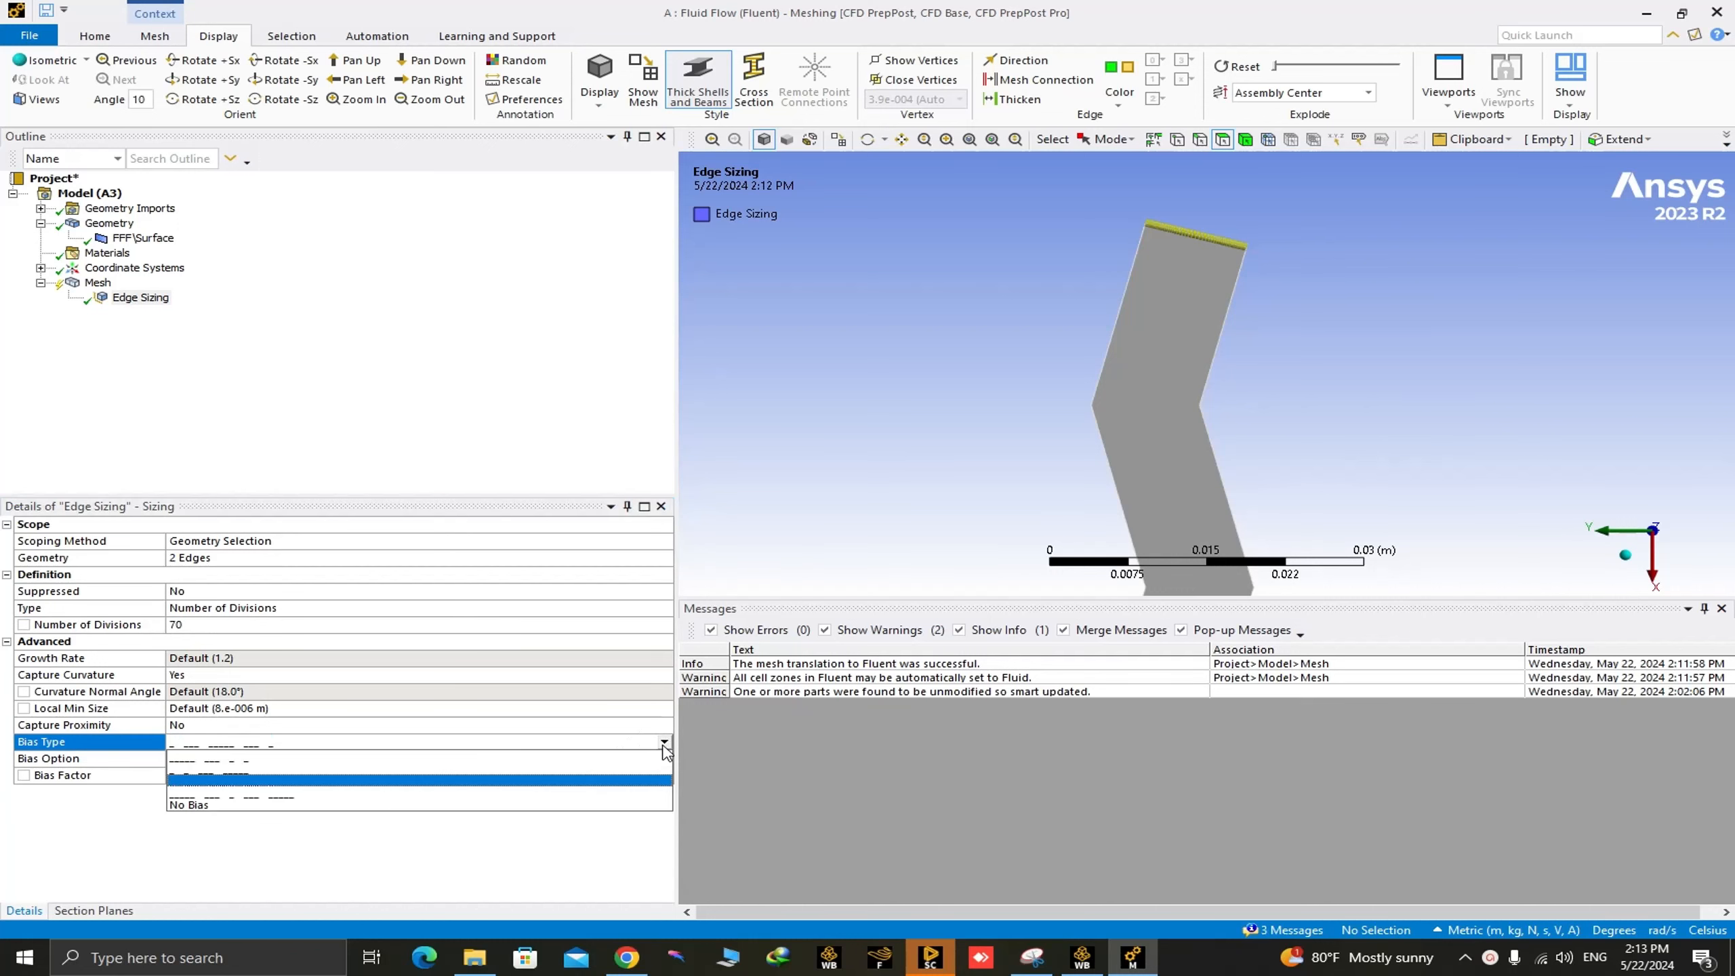
{"action": "left_click", "coordinate": [506, 839]}
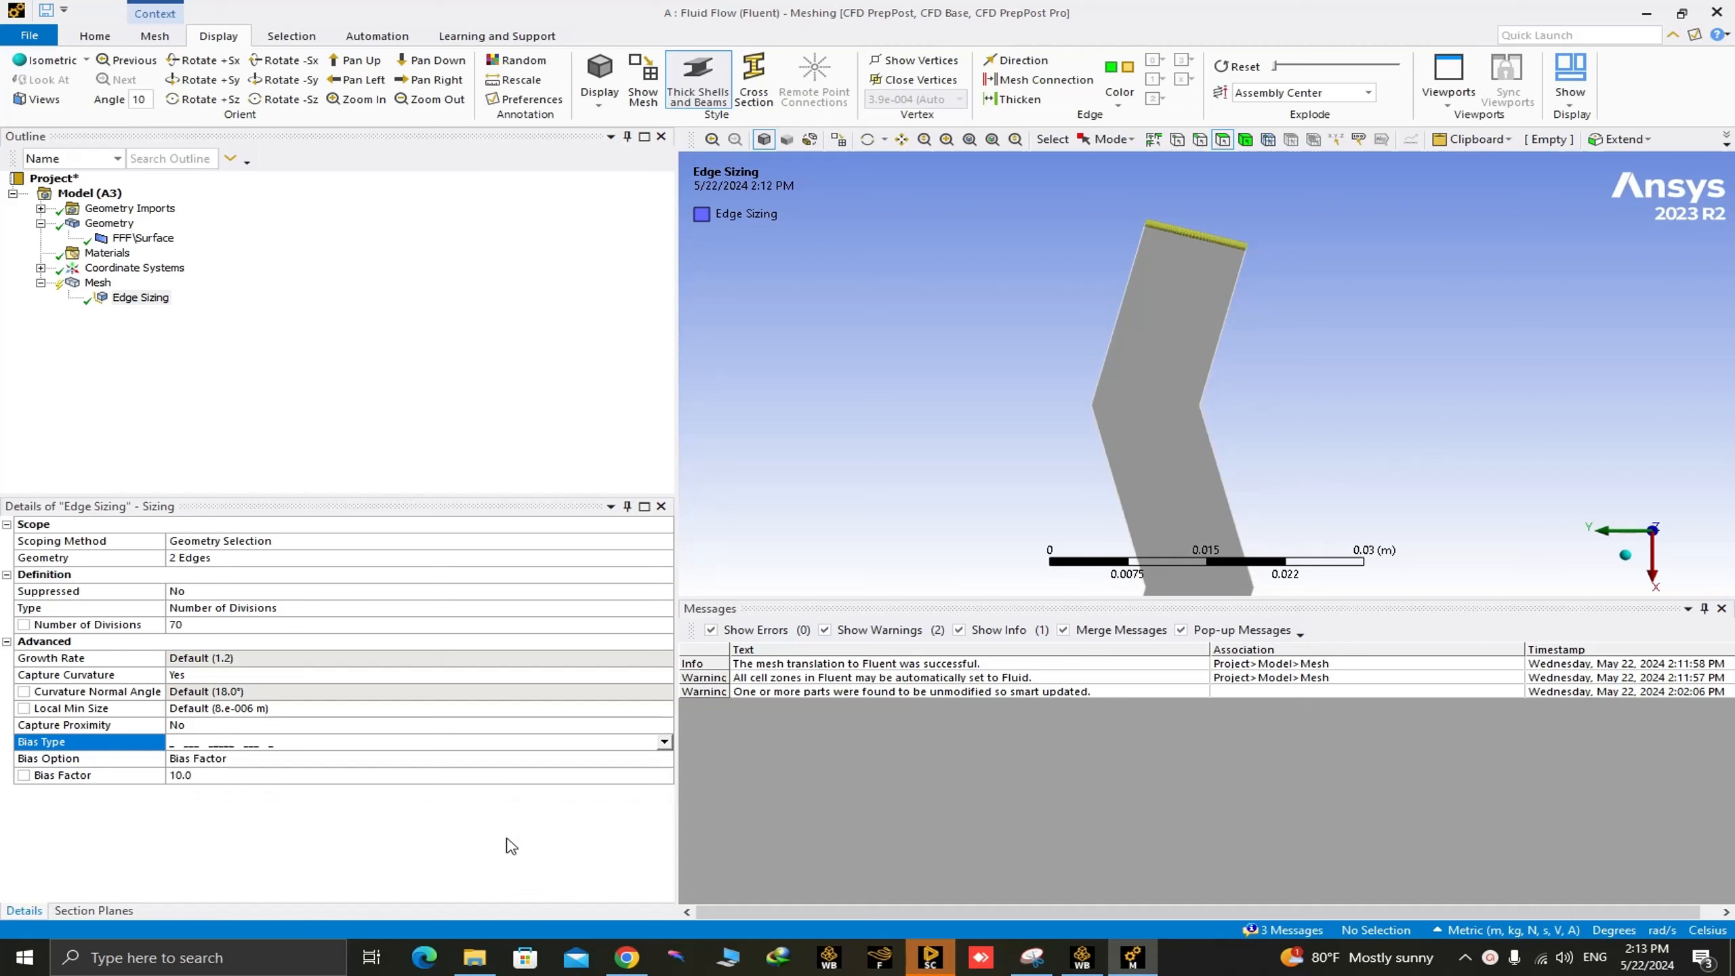
{"action": "left_click", "coordinate": [292, 743]}
{"action": "left_click", "coordinate": [292, 744]}
{"action": "left_click", "coordinate": [225, 759]}
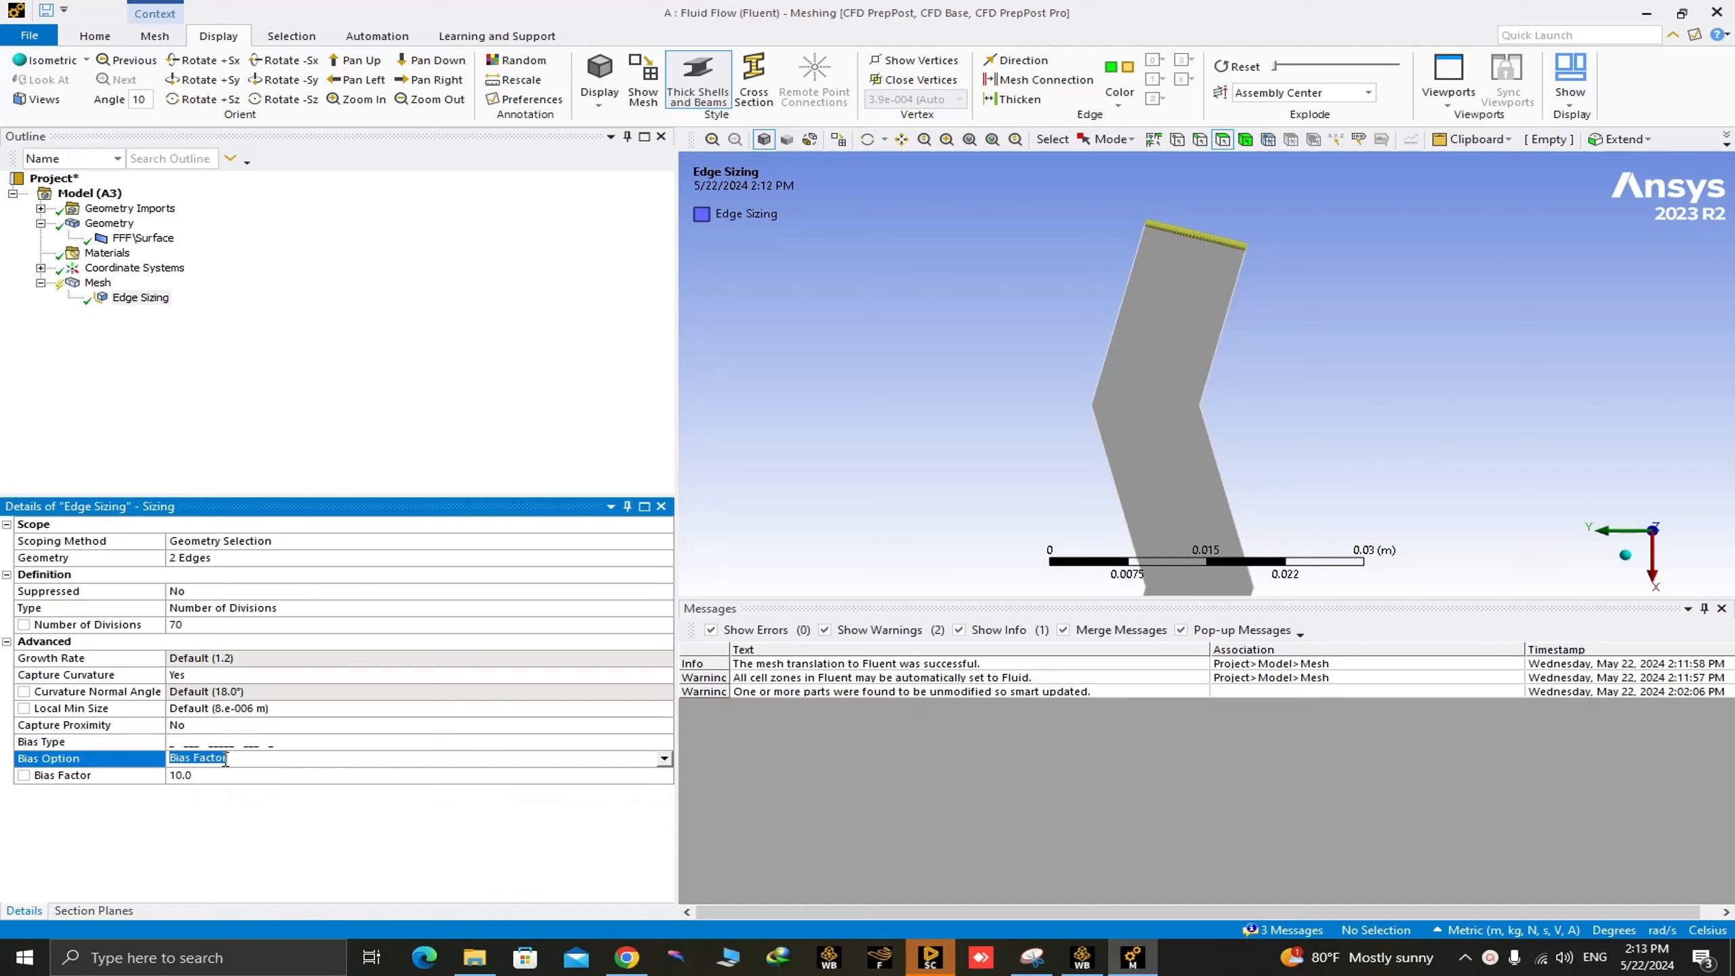
Set the bias factor of the end edges' sizing to 10
{"action": "left_click", "coordinate": [204, 776]}
{"action": "left_click", "coordinate": [216, 797]}
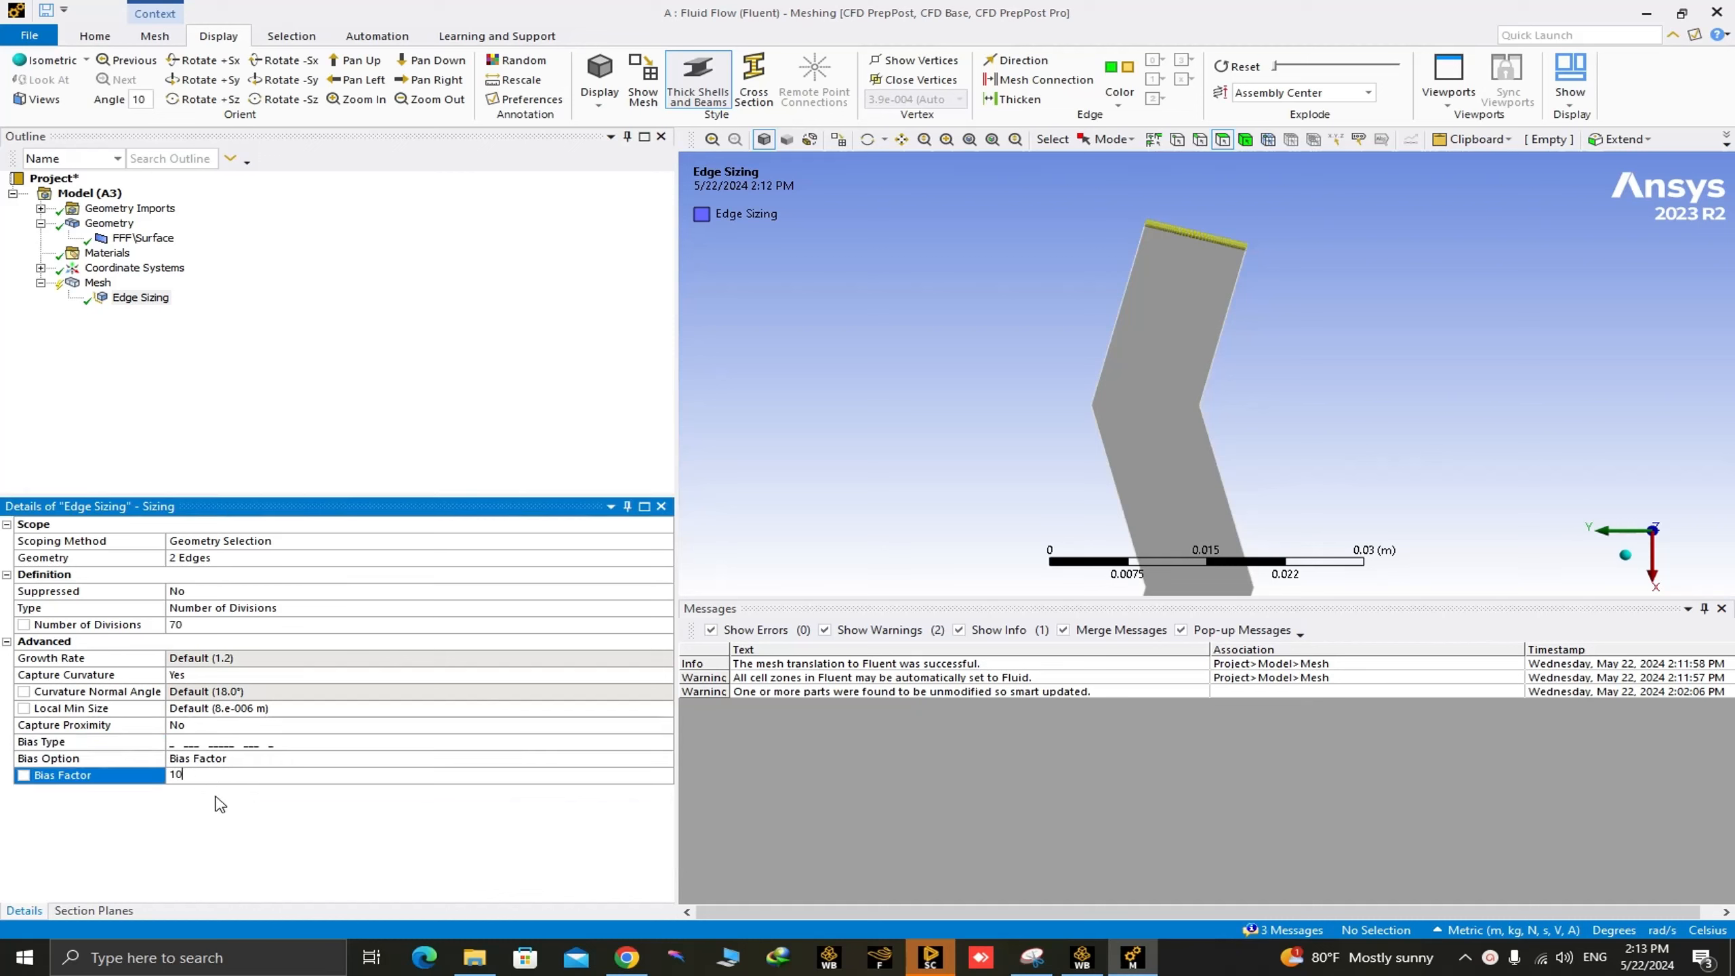
{"action": "left_click", "coordinate": [277, 418]}
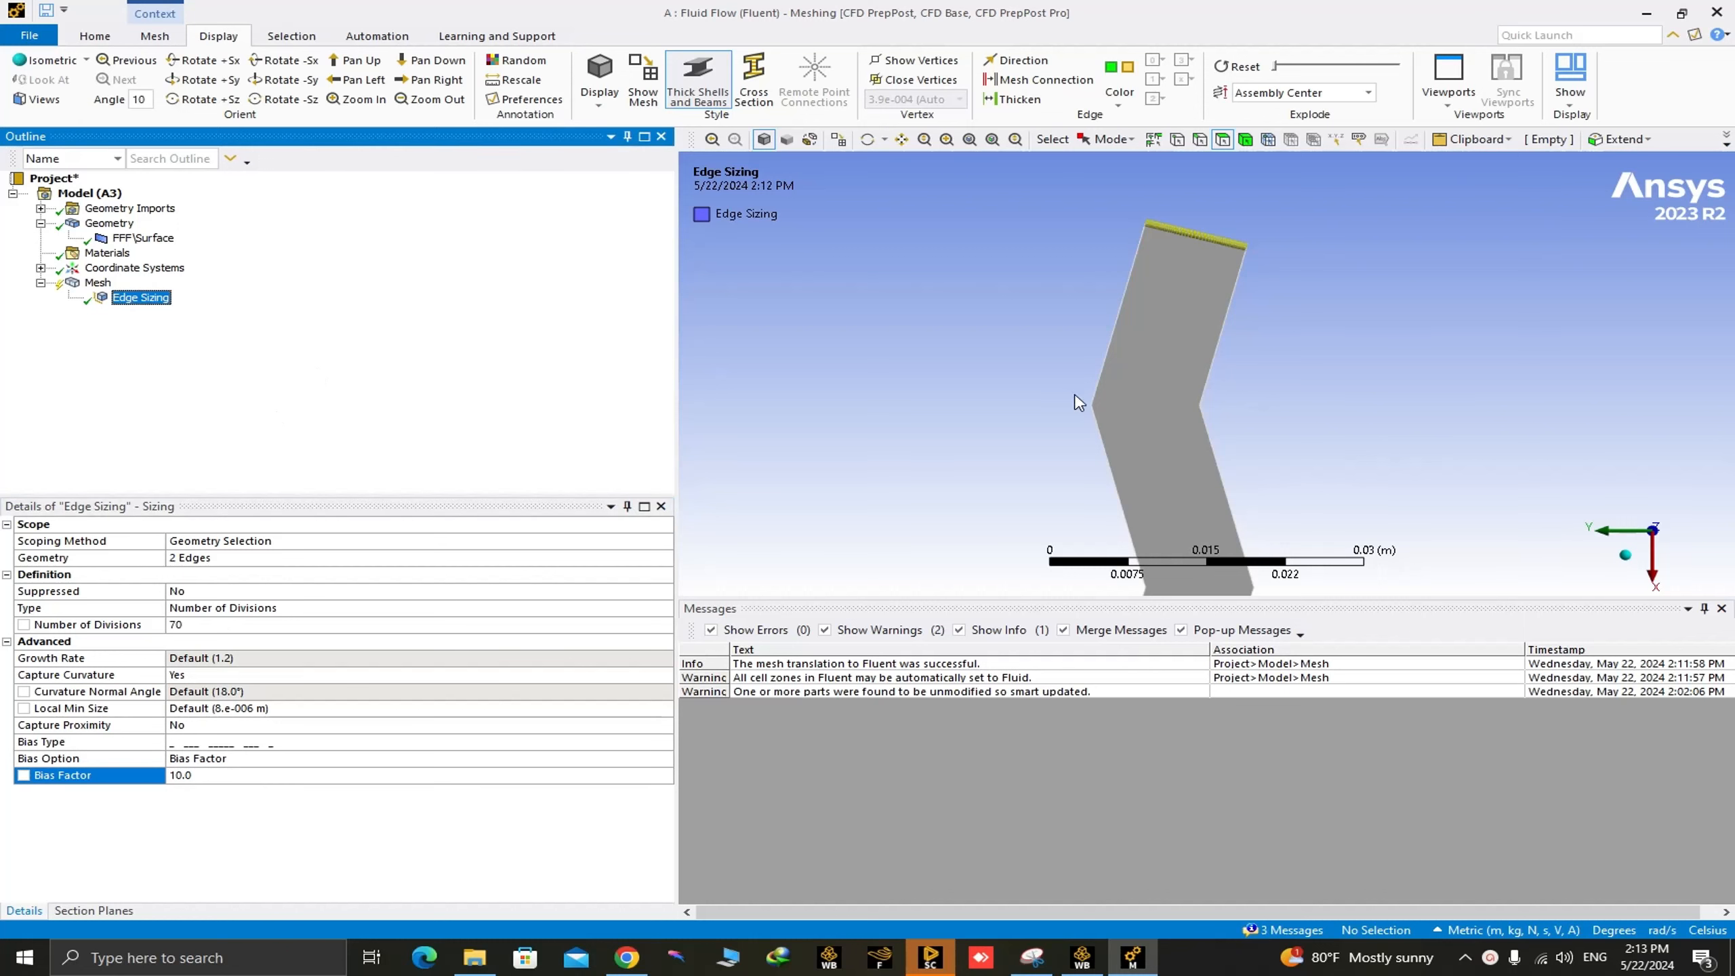
Insert a second edge sizing on all of the channel's edges except the two short end edges
{"action": "scroll", "coordinate": [1070, 402], "scroll_direction": "down", "scroll_amount": 5}
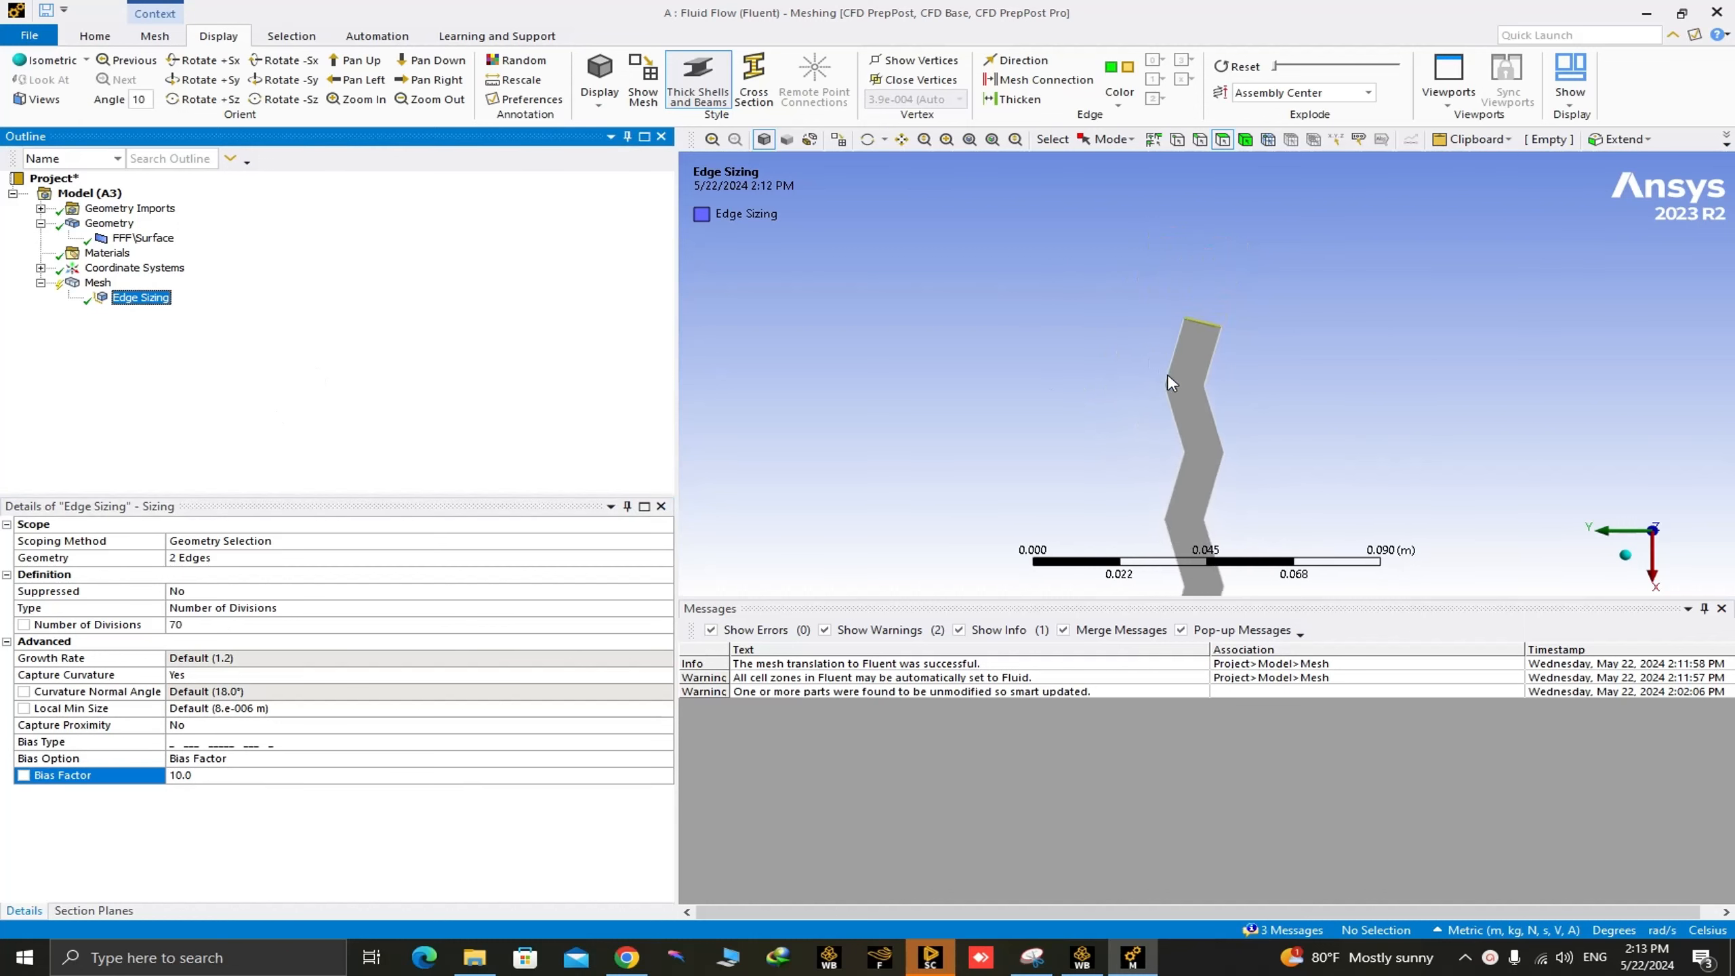
{"action": "left_click", "coordinate": [1204, 141]}
{"action": "scroll", "coordinate": [1167, 306], "scroll_direction": "down", "scroll_amount": 2}
{"action": "right_click", "coordinate": [1159, 369]}
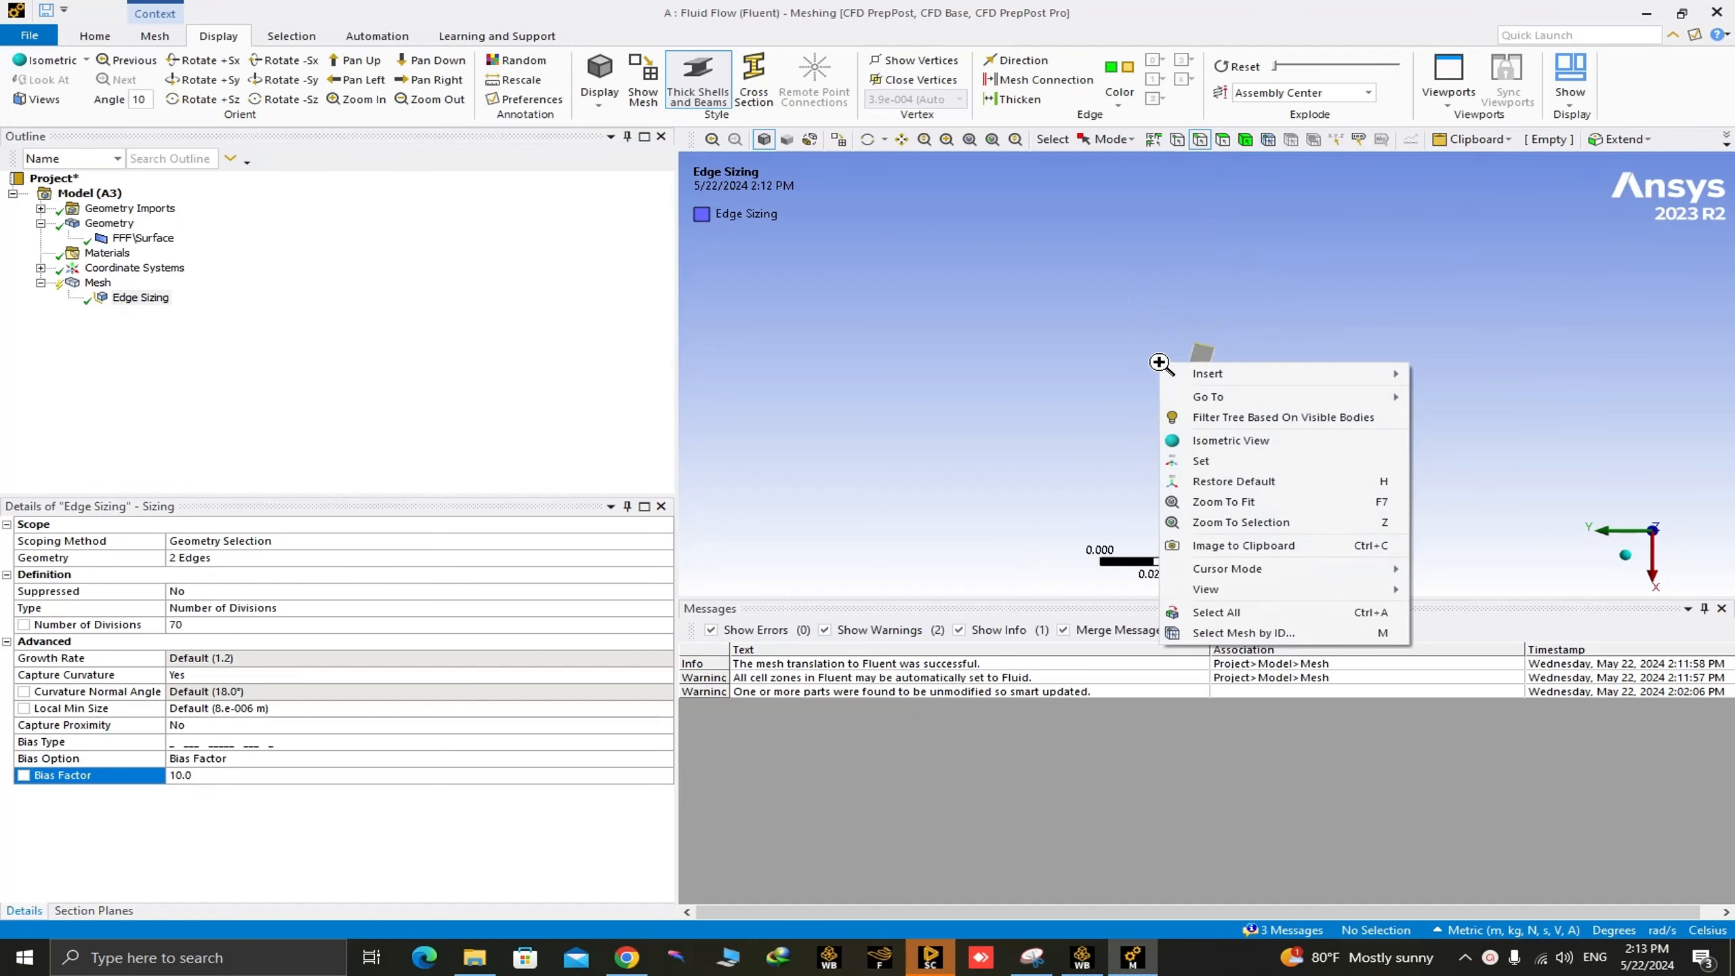
{"action": "left_click", "coordinate": [1215, 612]}
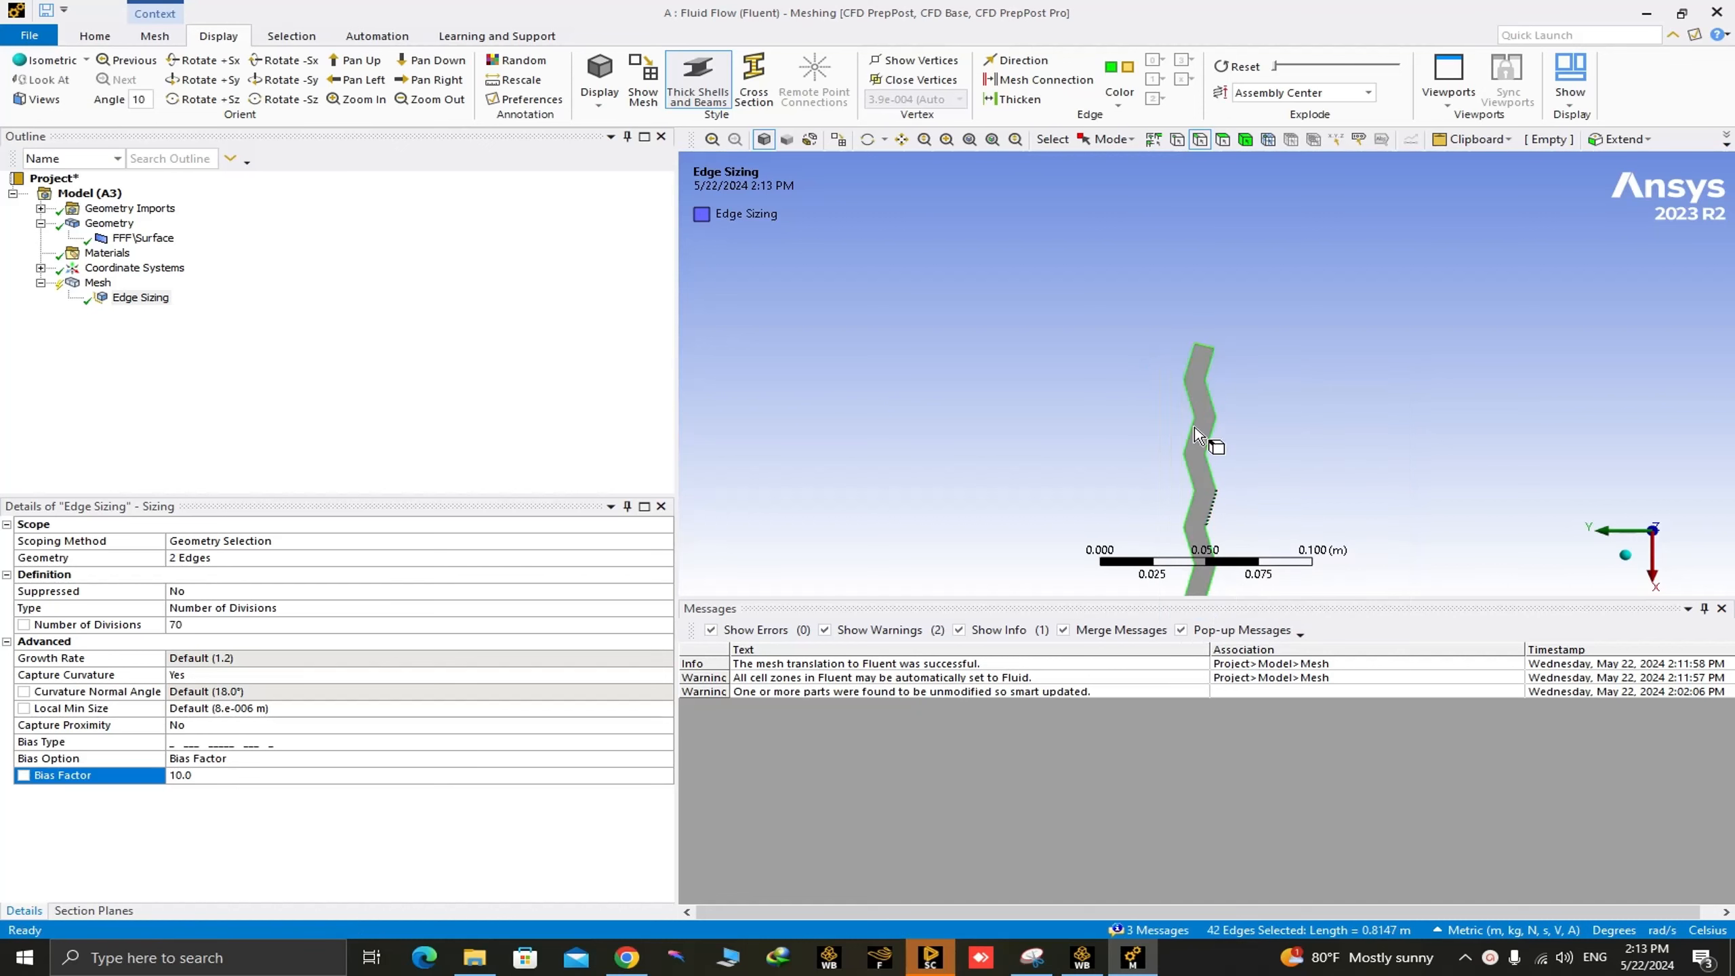
{"action": "left_click_drag", "start_coordinate": [1259, 400], "coordinate": [1258, 400]}
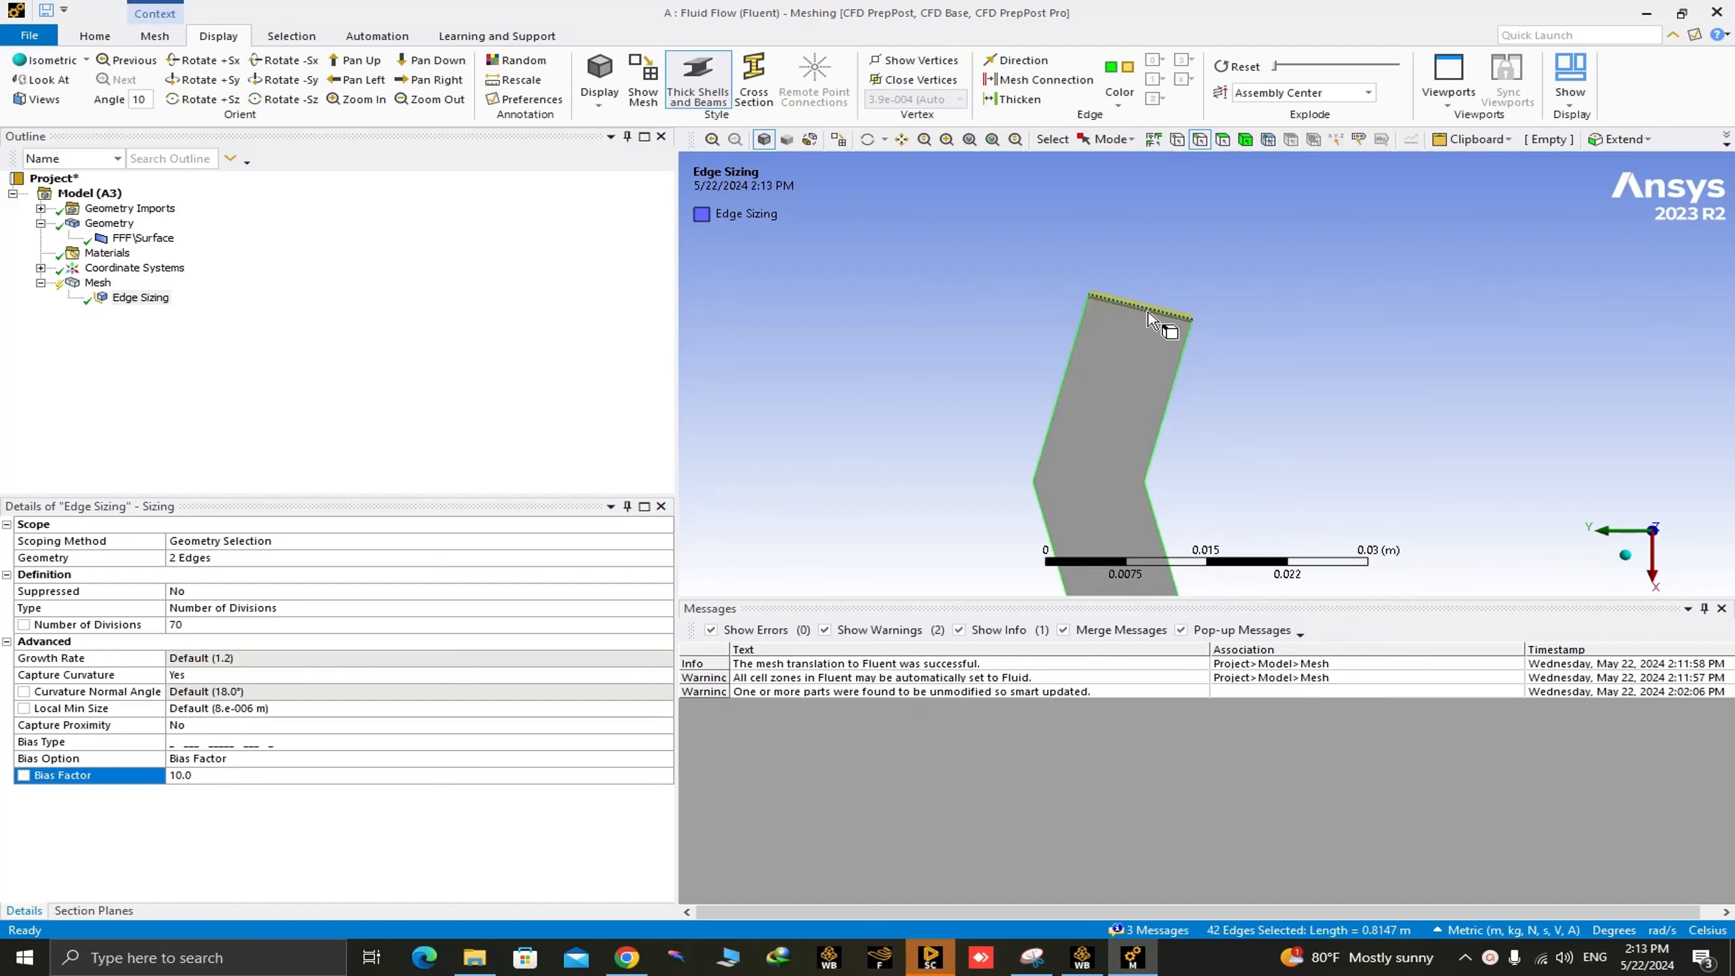
{"action": "left_click", "coordinate": [1149, 320], "text": "ctrl"}
{"action": "scroll", "coordinate": [1154, 326], "scroll_direction": "down", "scroll_amount": 10}
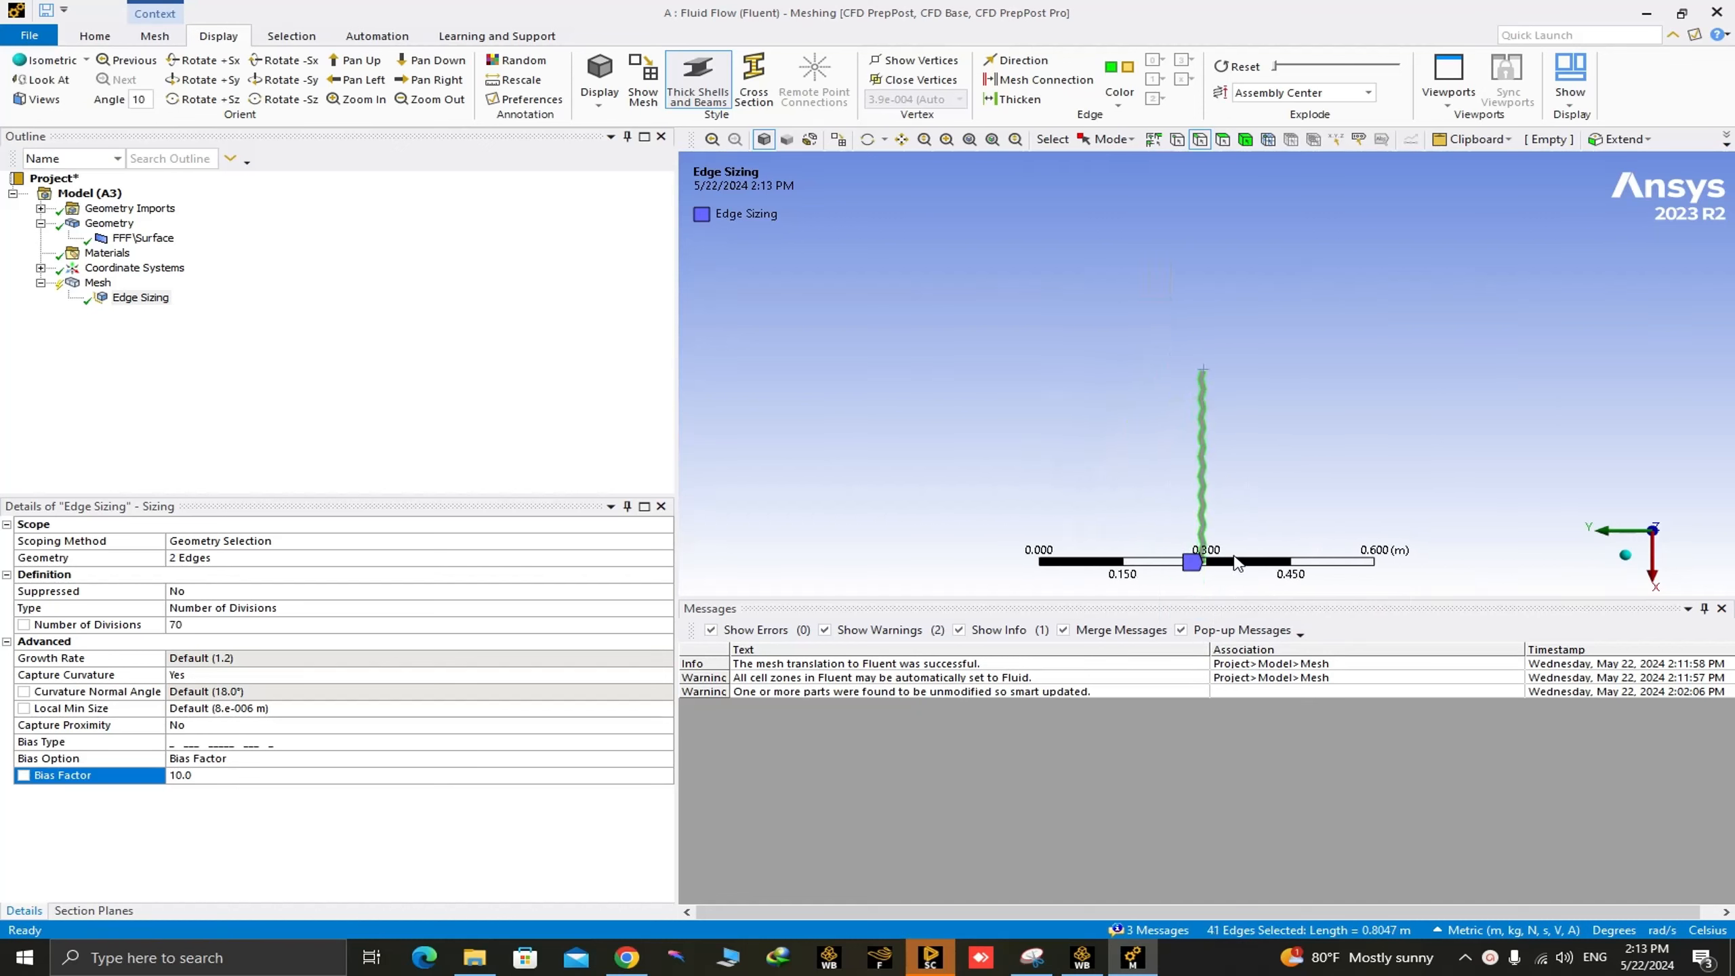
{"action": "scroll", "coordinate": [1192, 542], "scroll_direction": "up", "scroll_amount": 10}
{"action": "right_click_drag", "start_coordinate": [1144, 497], "coordinate": [1228, 498]}
{"action": "right_click_drag", "start_coordinate": [1145, 440], "coordinate": [1284, 485]}
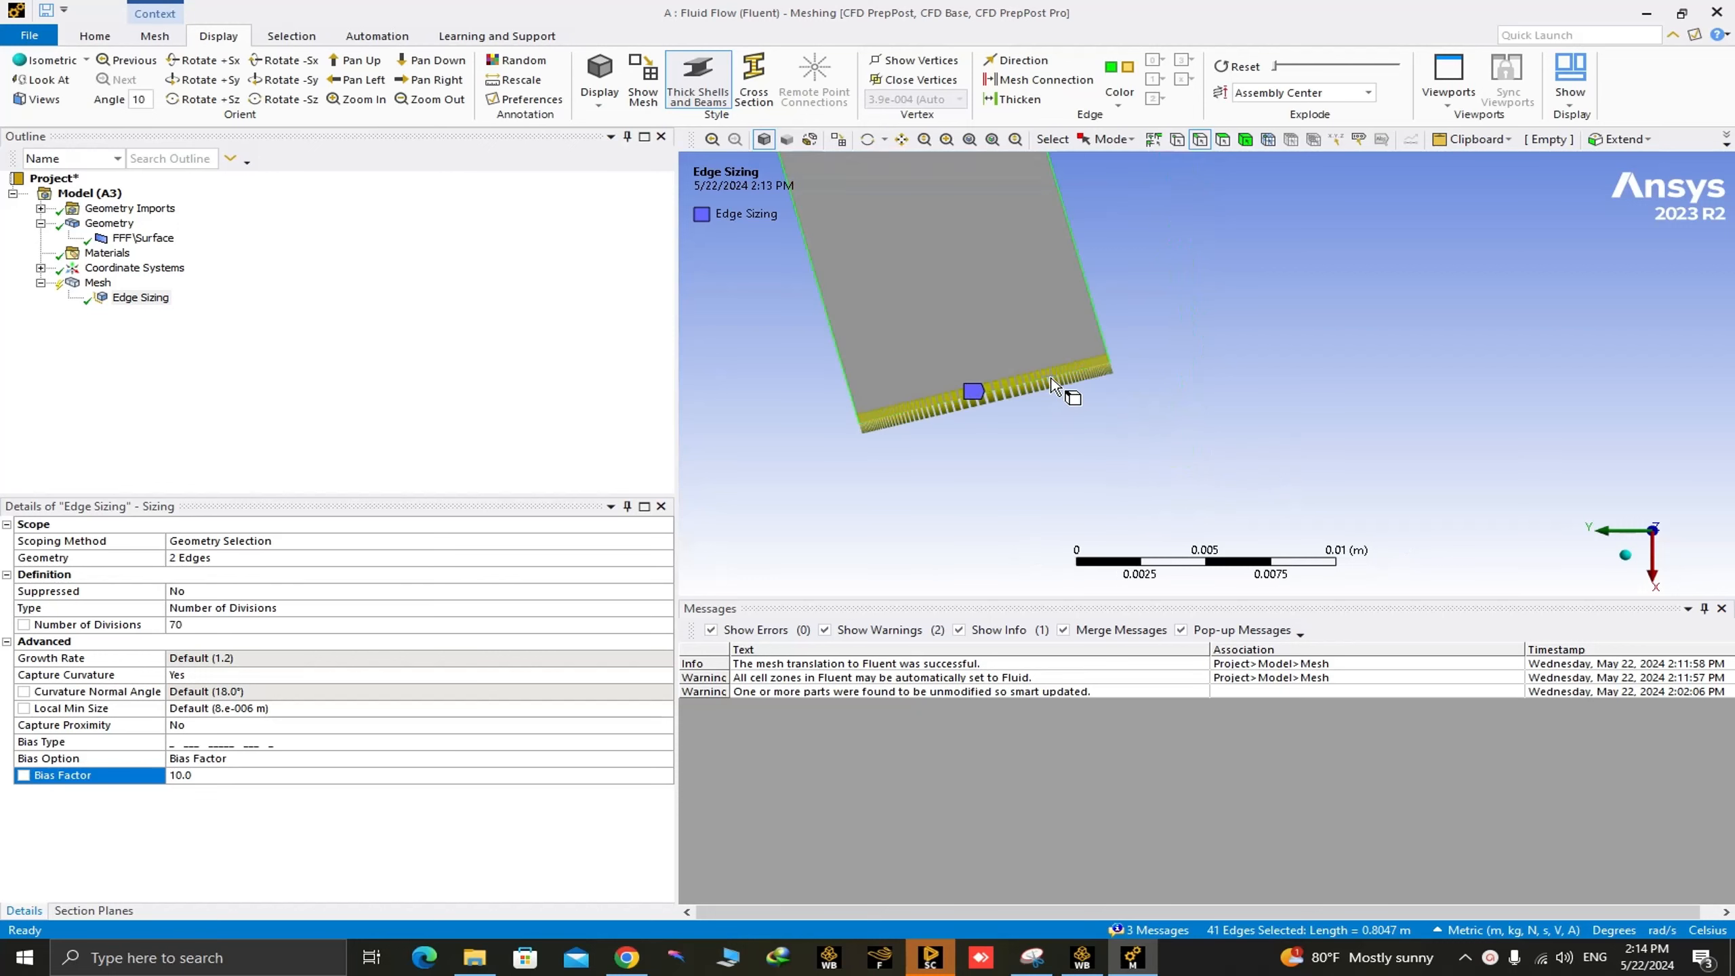
{"action": "right_click", "coordinate": [834, 367]}
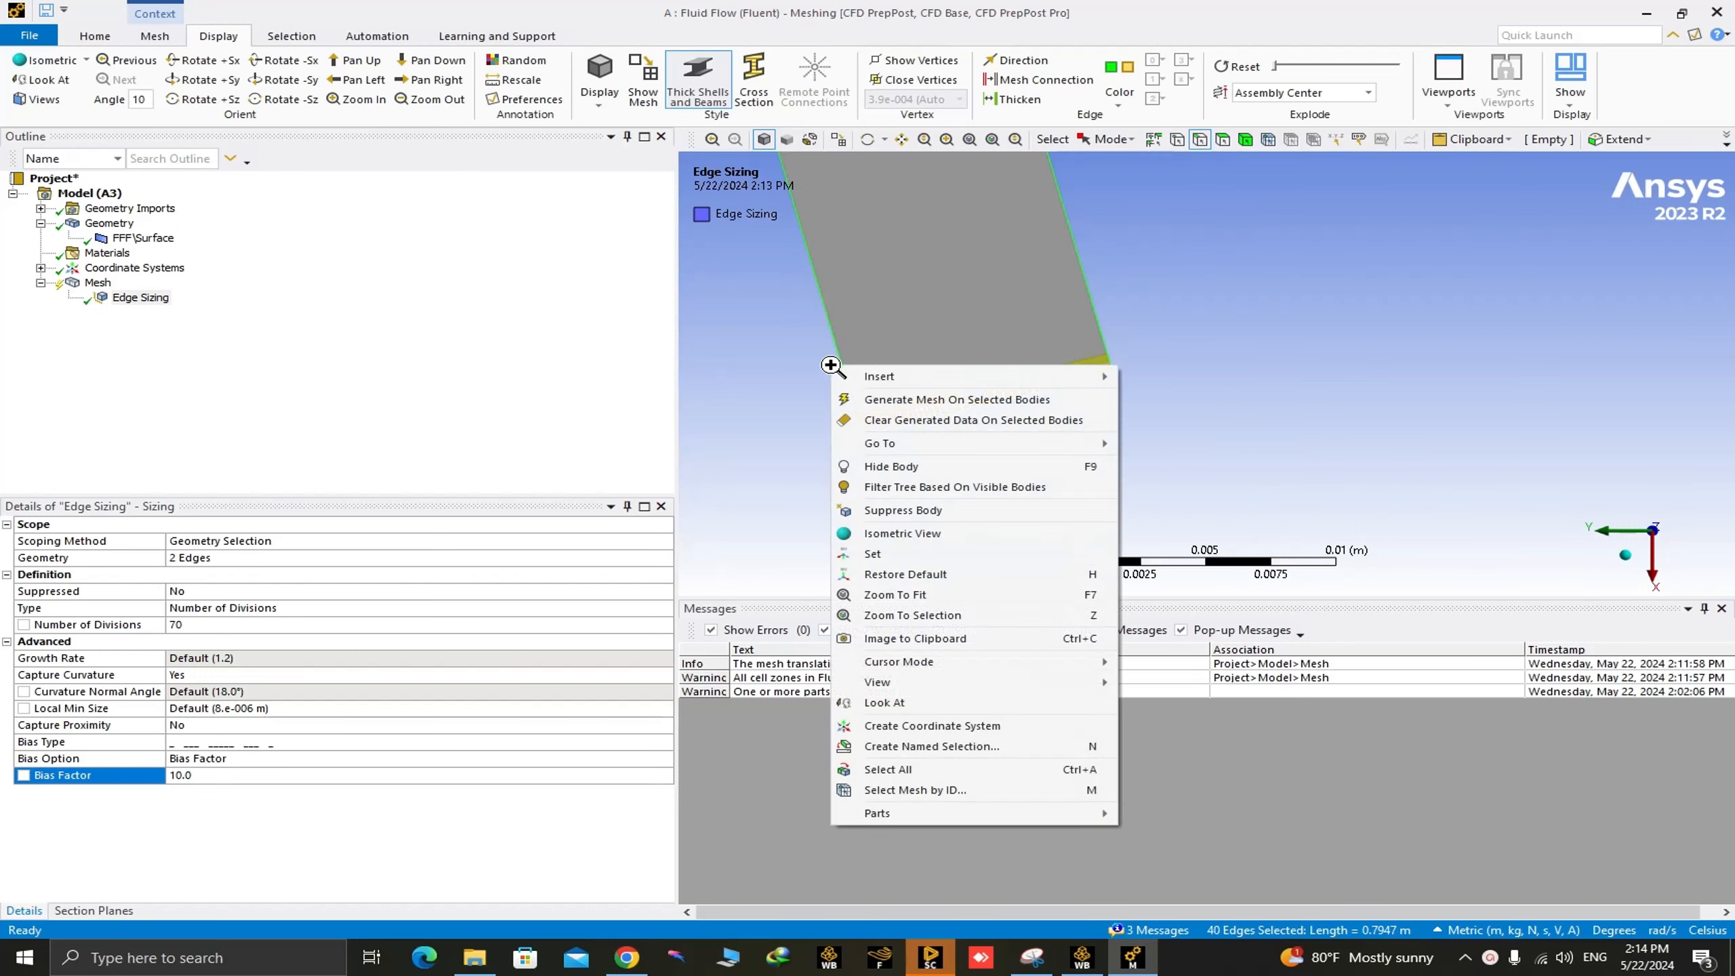
{"action": "mouse_move", "coordinate": [872, 383]}
{"action": "left_click", "coordinate": [1167, 377]}
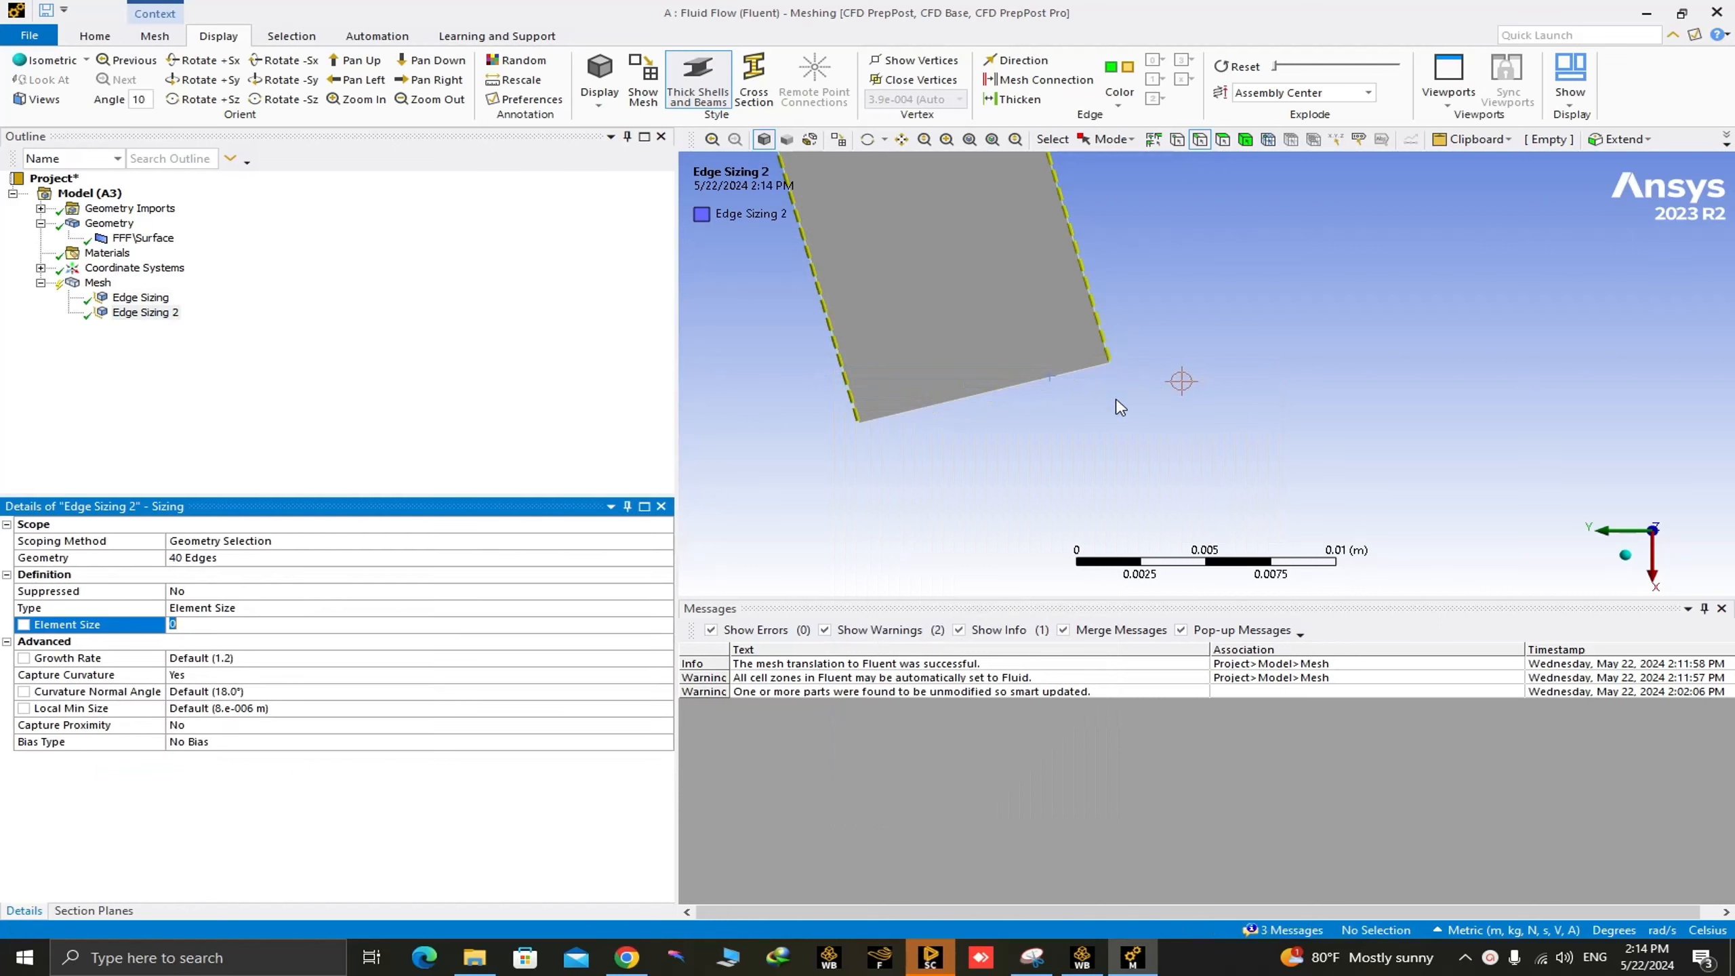
Set the element size of the side edges' sizing to 0.0007 m
{"action": "left_click", "coordinate": [296, 625]}
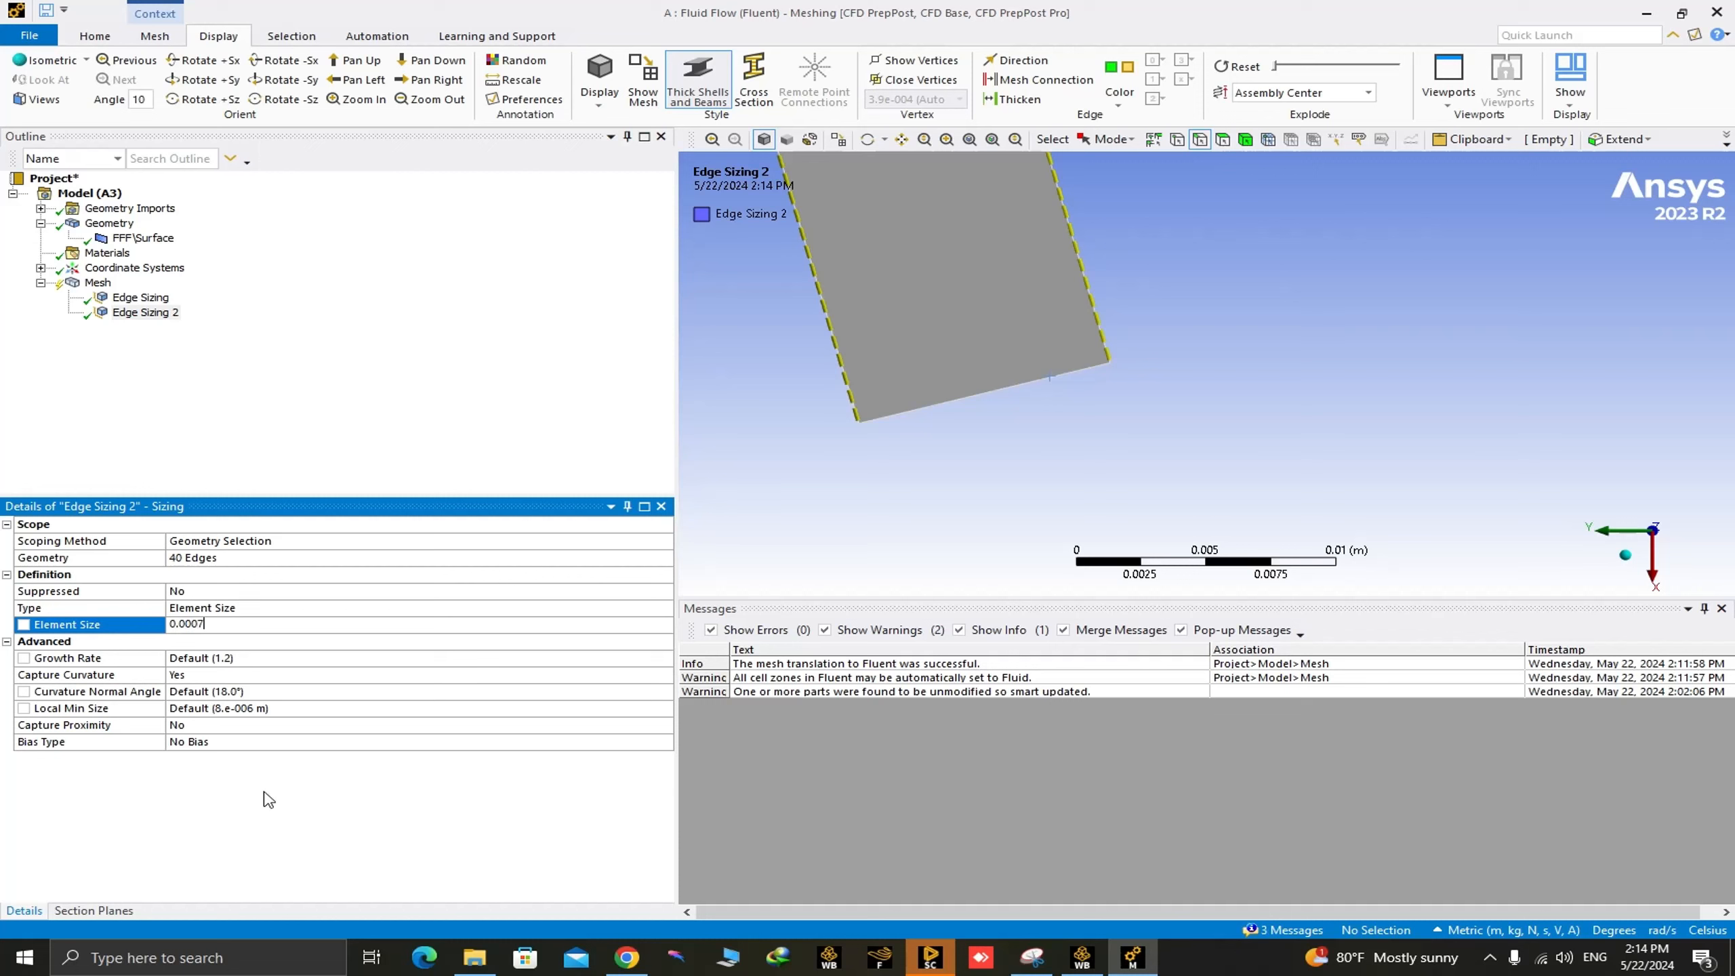
{"action": "key", "text": "Return"}
{"action": "left_click", "coordinate": [296, 393]}
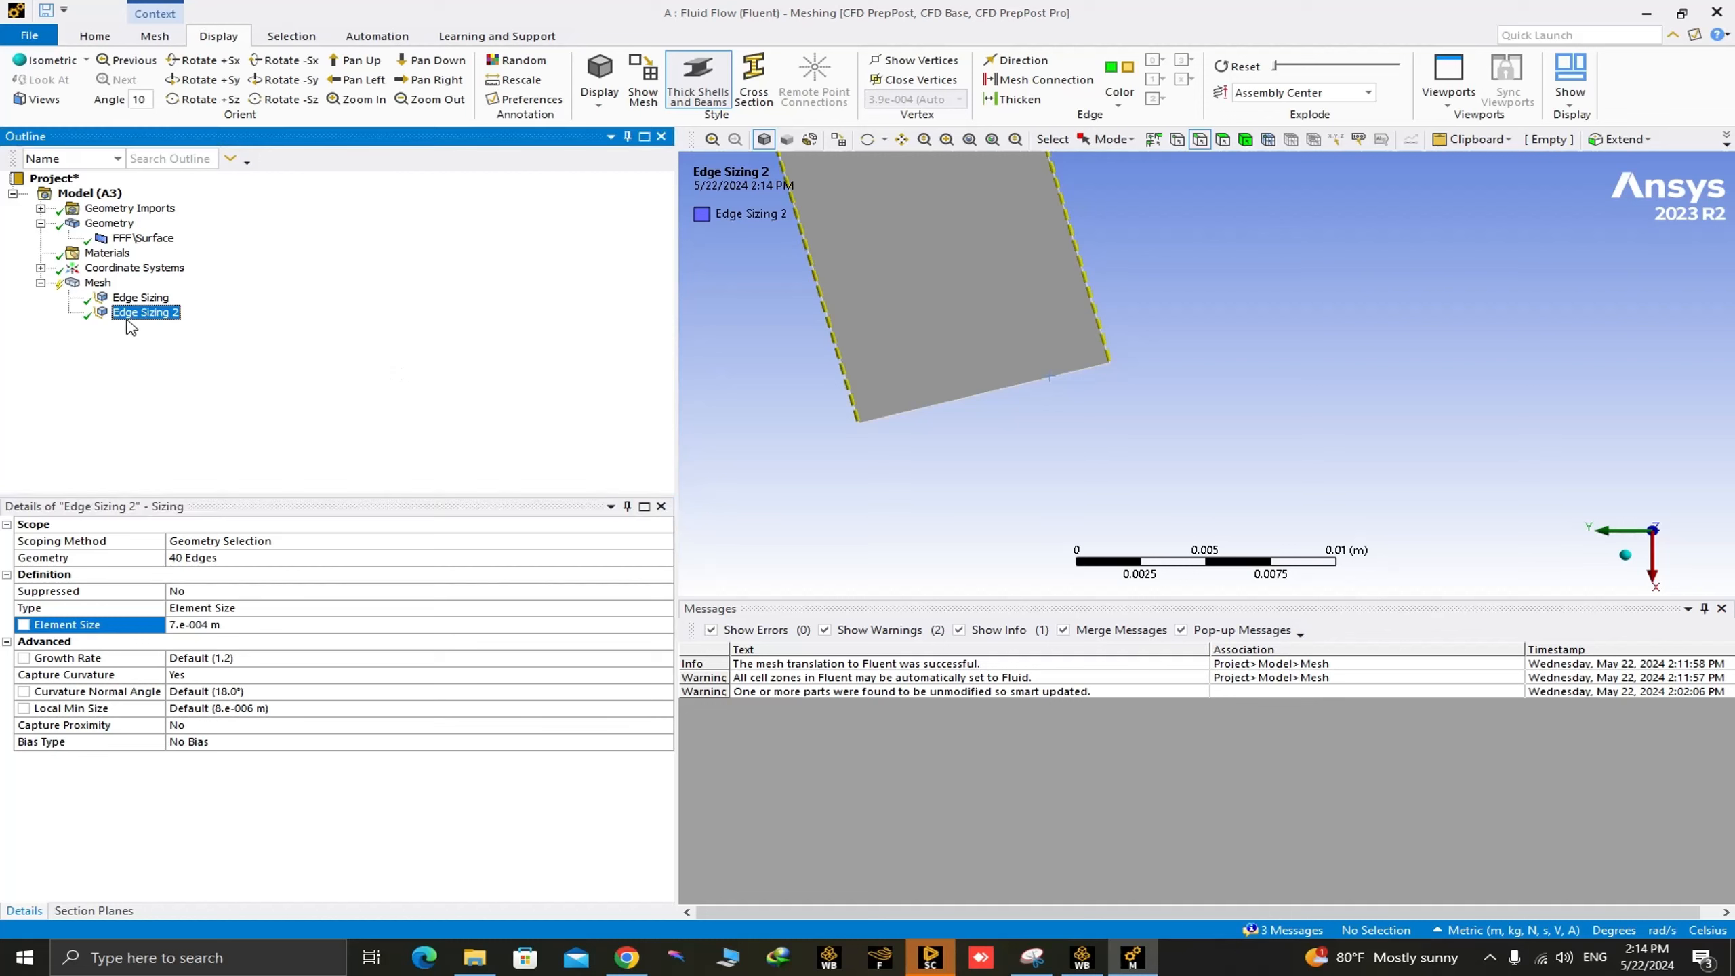
Insert a mapped face meshing control on the corrugated channel's face
{"action": "right_click", "coordinate": [96, 283]}
{"action": "mouse_move", "coordinate": [179, 298]}
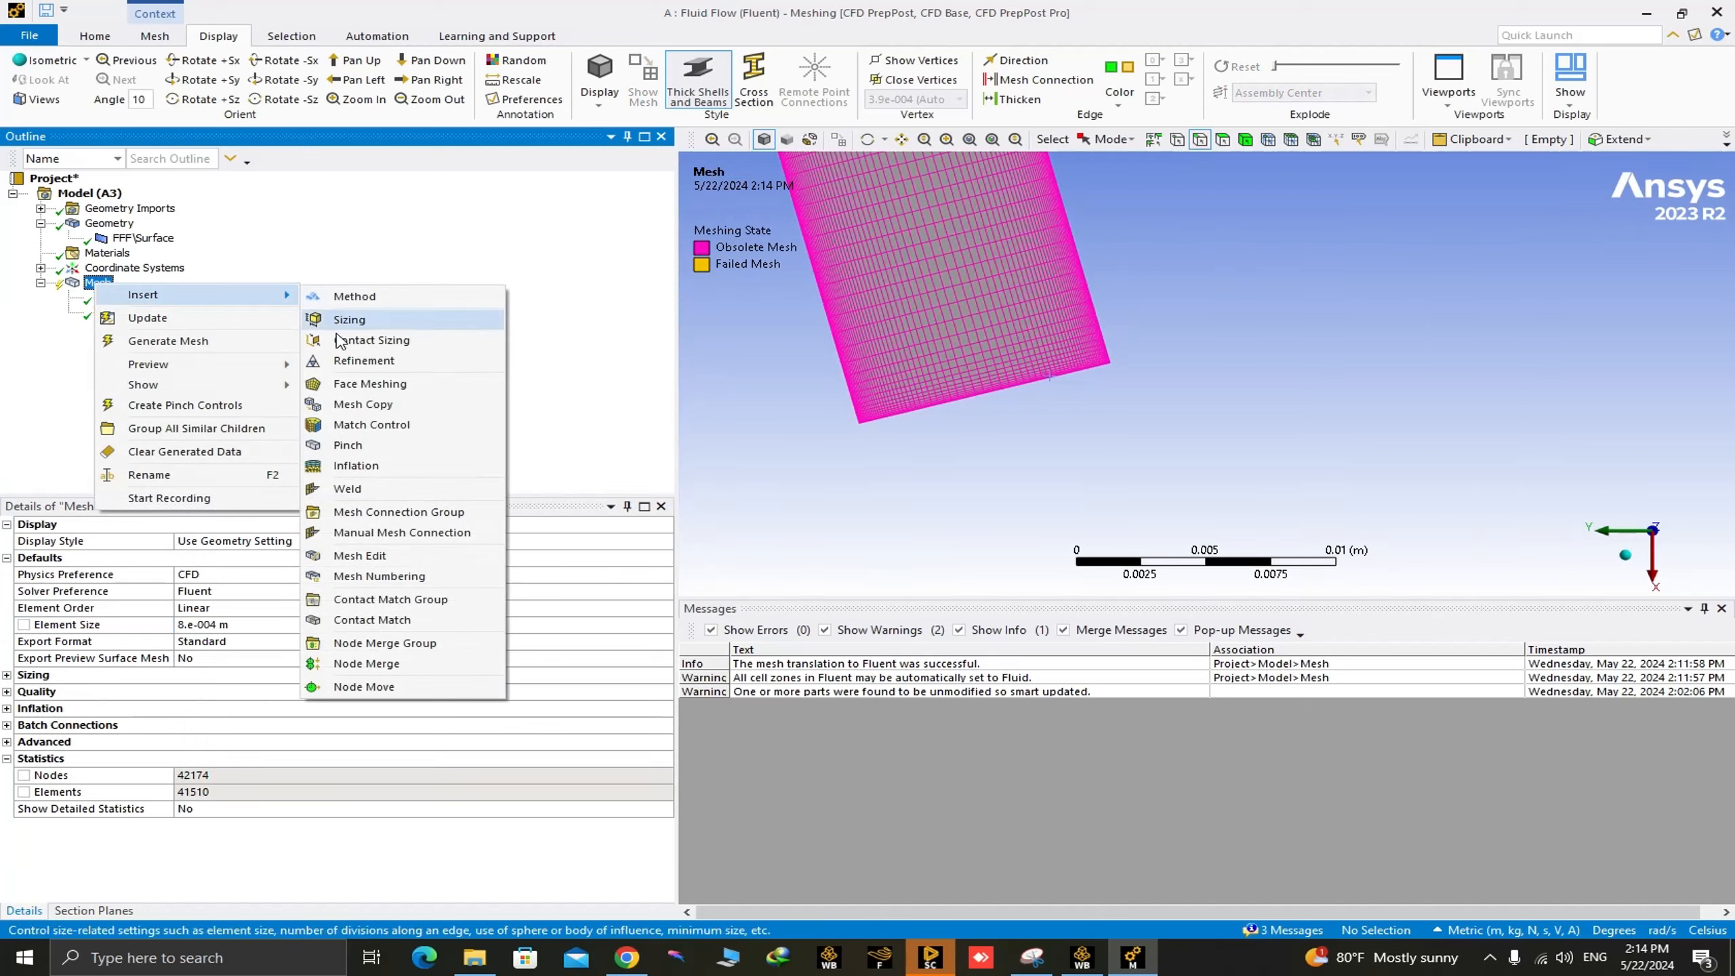
{"action": "left_click", "coordinate": [368, 384]}
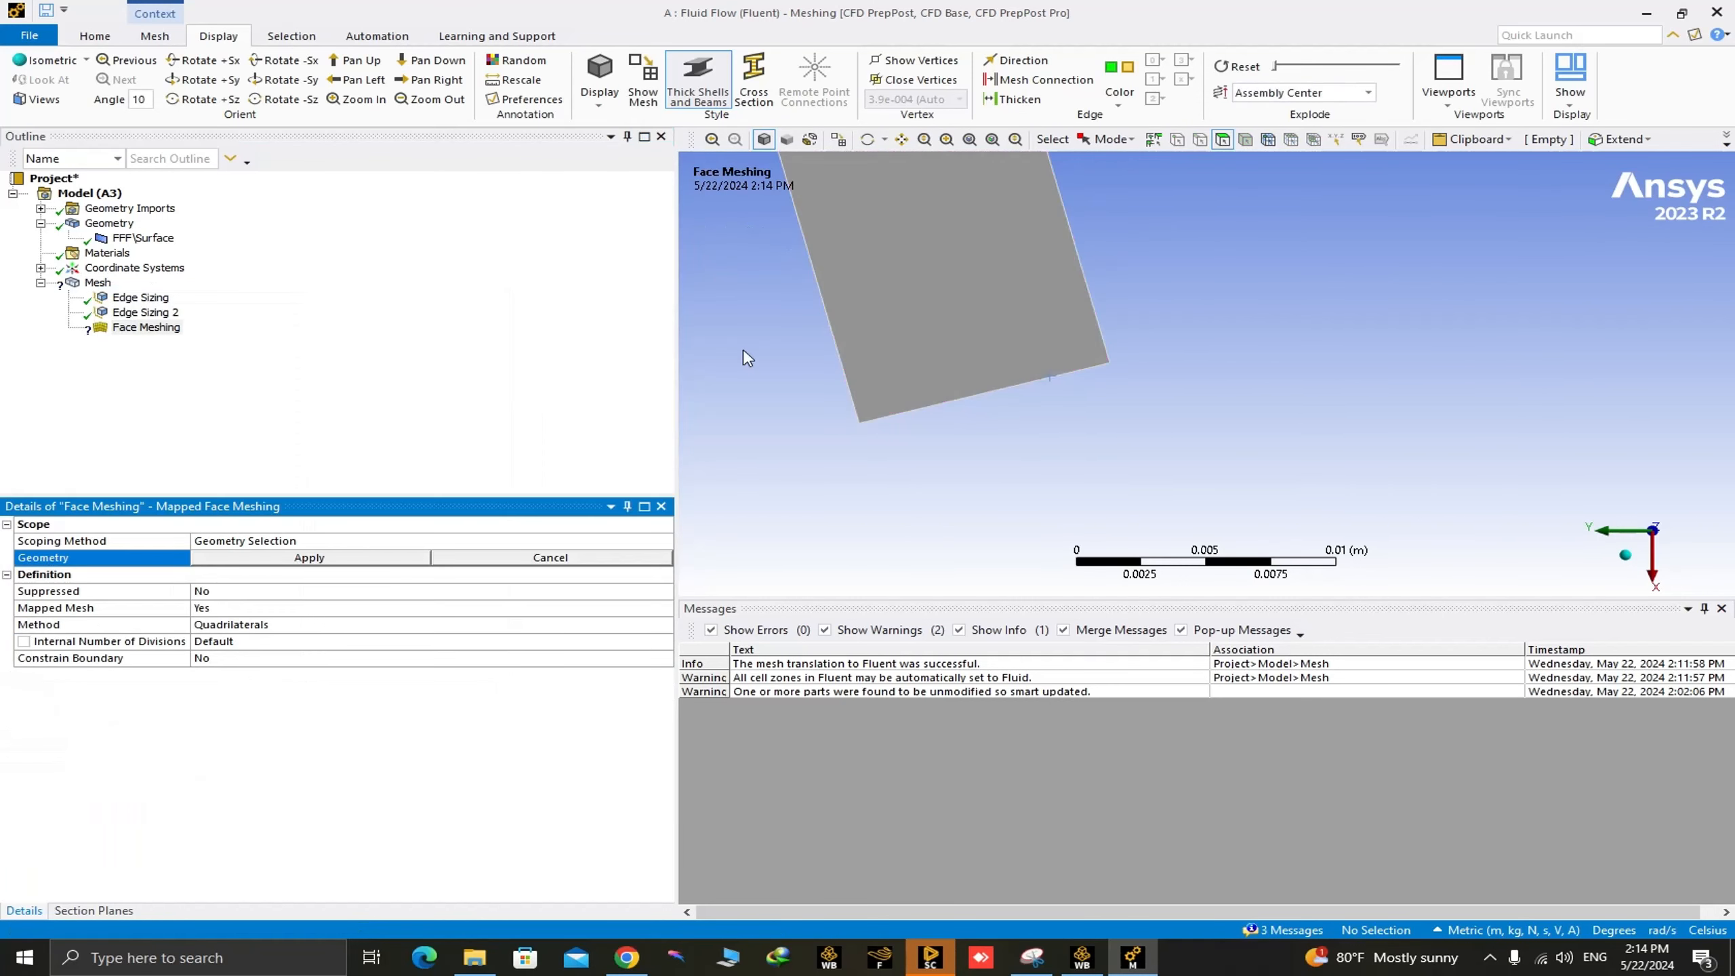
{"action": "left_click", "coordinate": [1052, 311]}
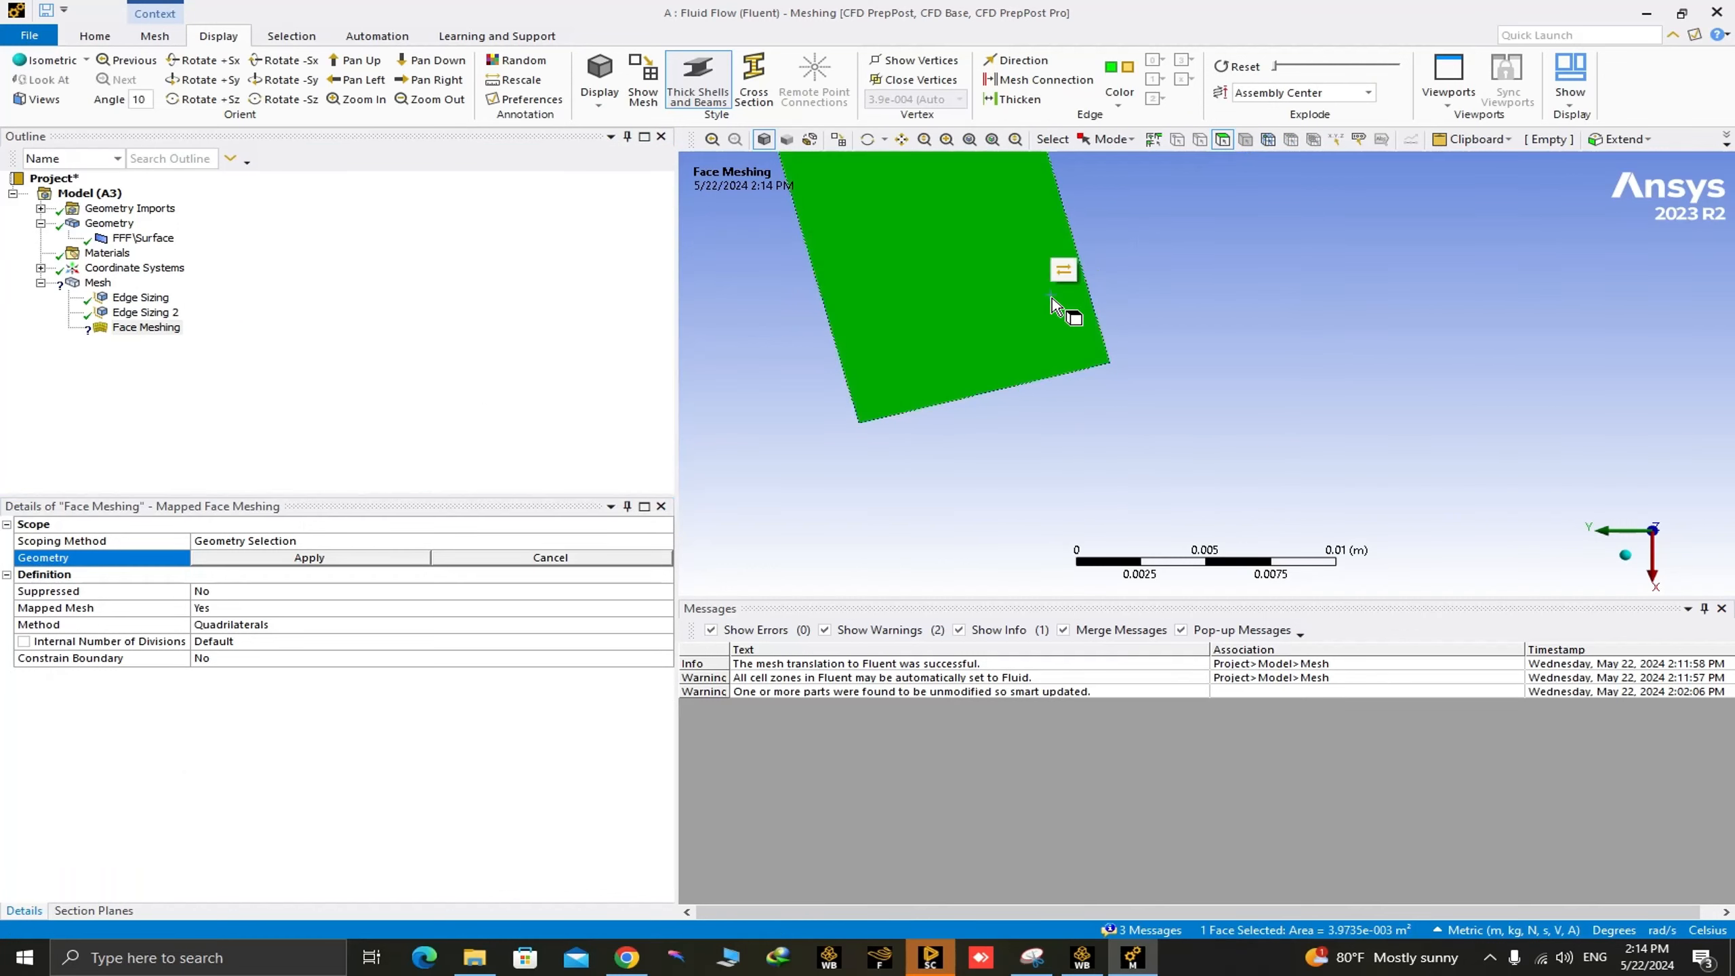
{"action": "scroll", "coordinate": [1052, 311], "scroll_direction": "down", "scroll_amount": 15}
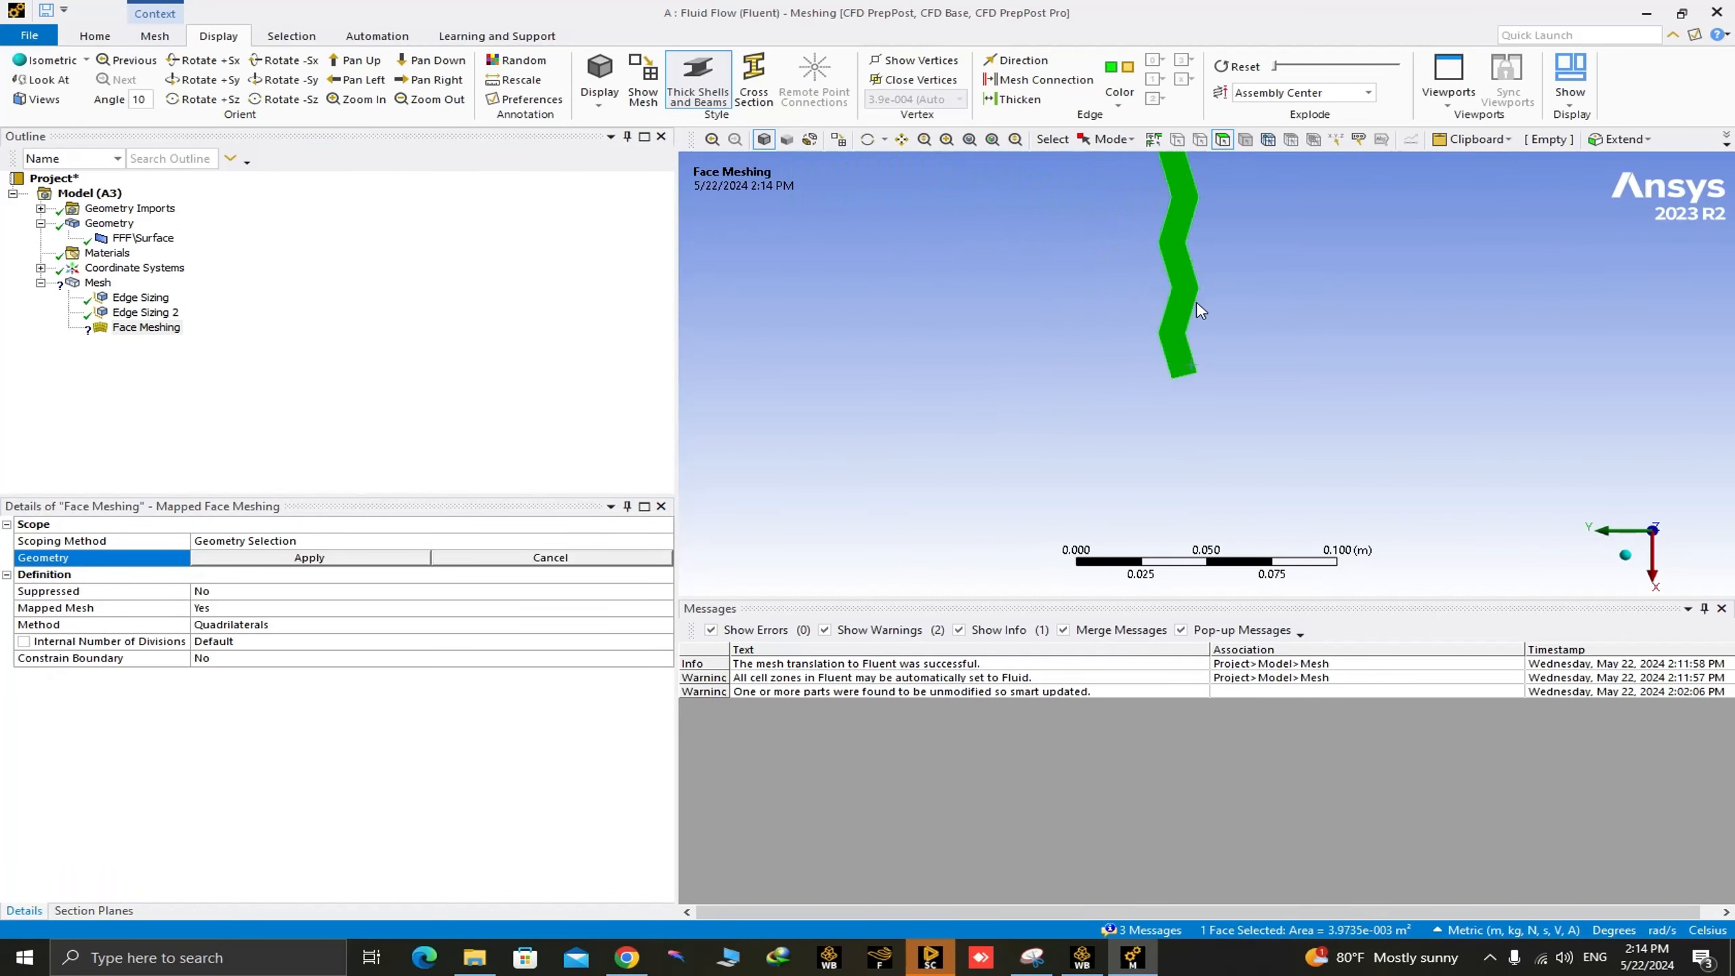
{"action": "left_click", "coordinate": [309, 557]}
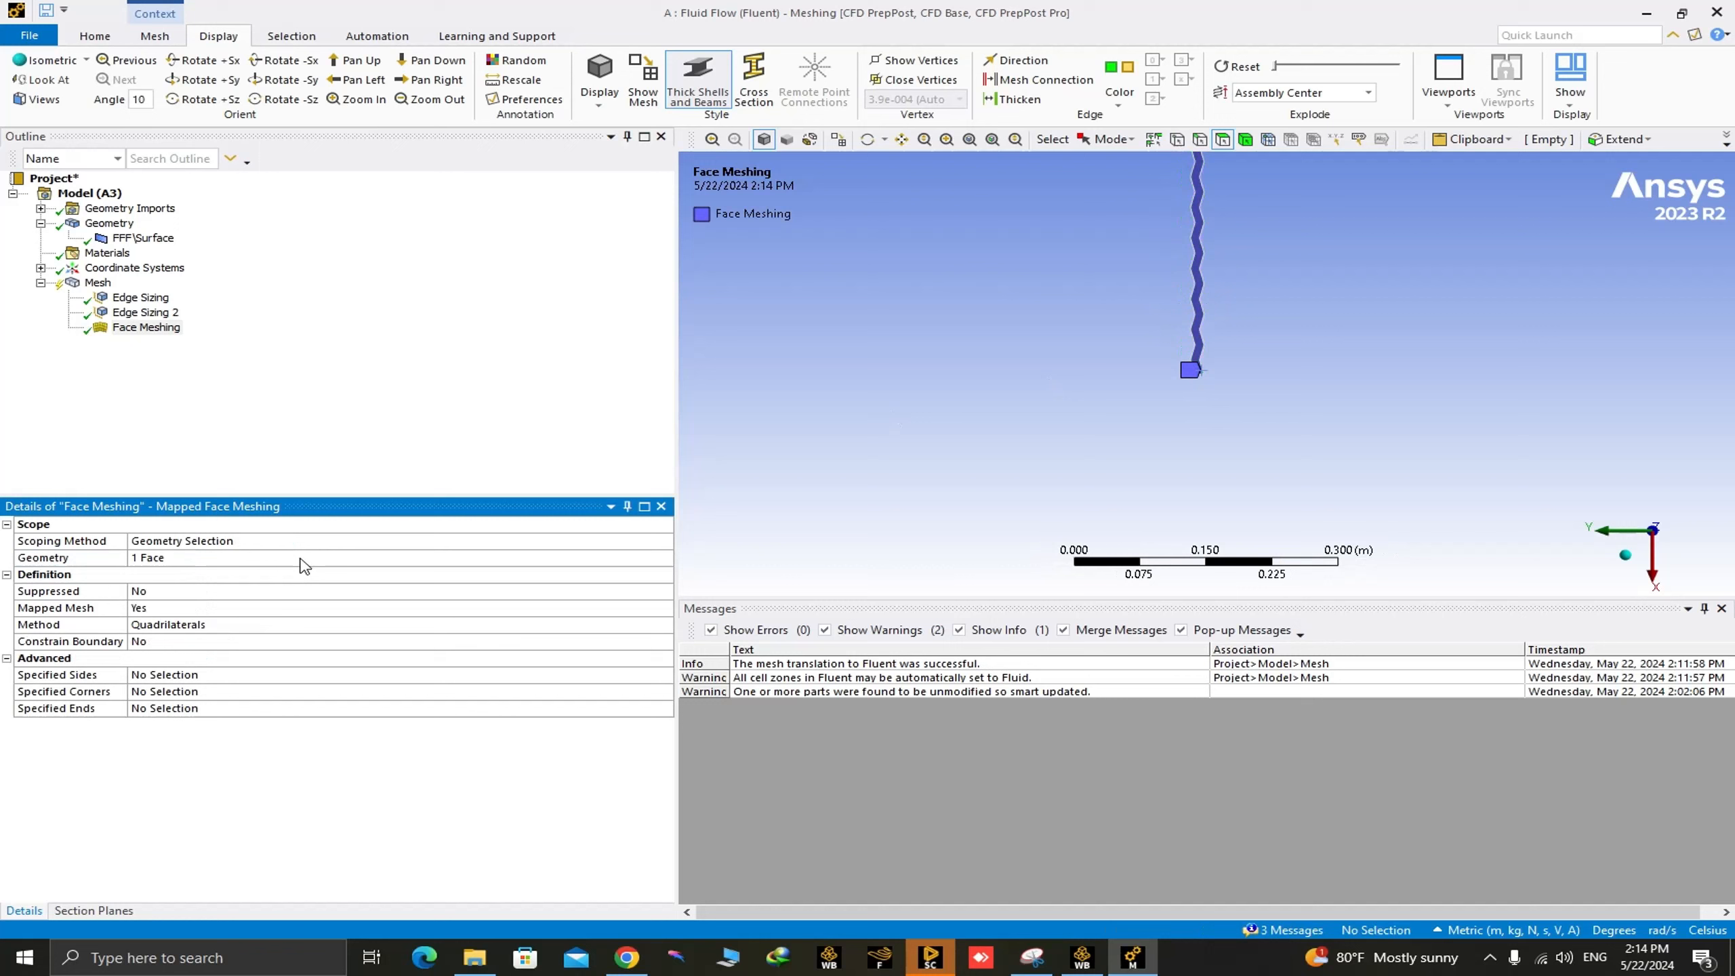
Generate the mesh with the two edge sizings and the face meshing applied
{"action": "left_click", "coordinate": [98, 283]}
{"action": "right_click", "coordinate": [98, 289]}
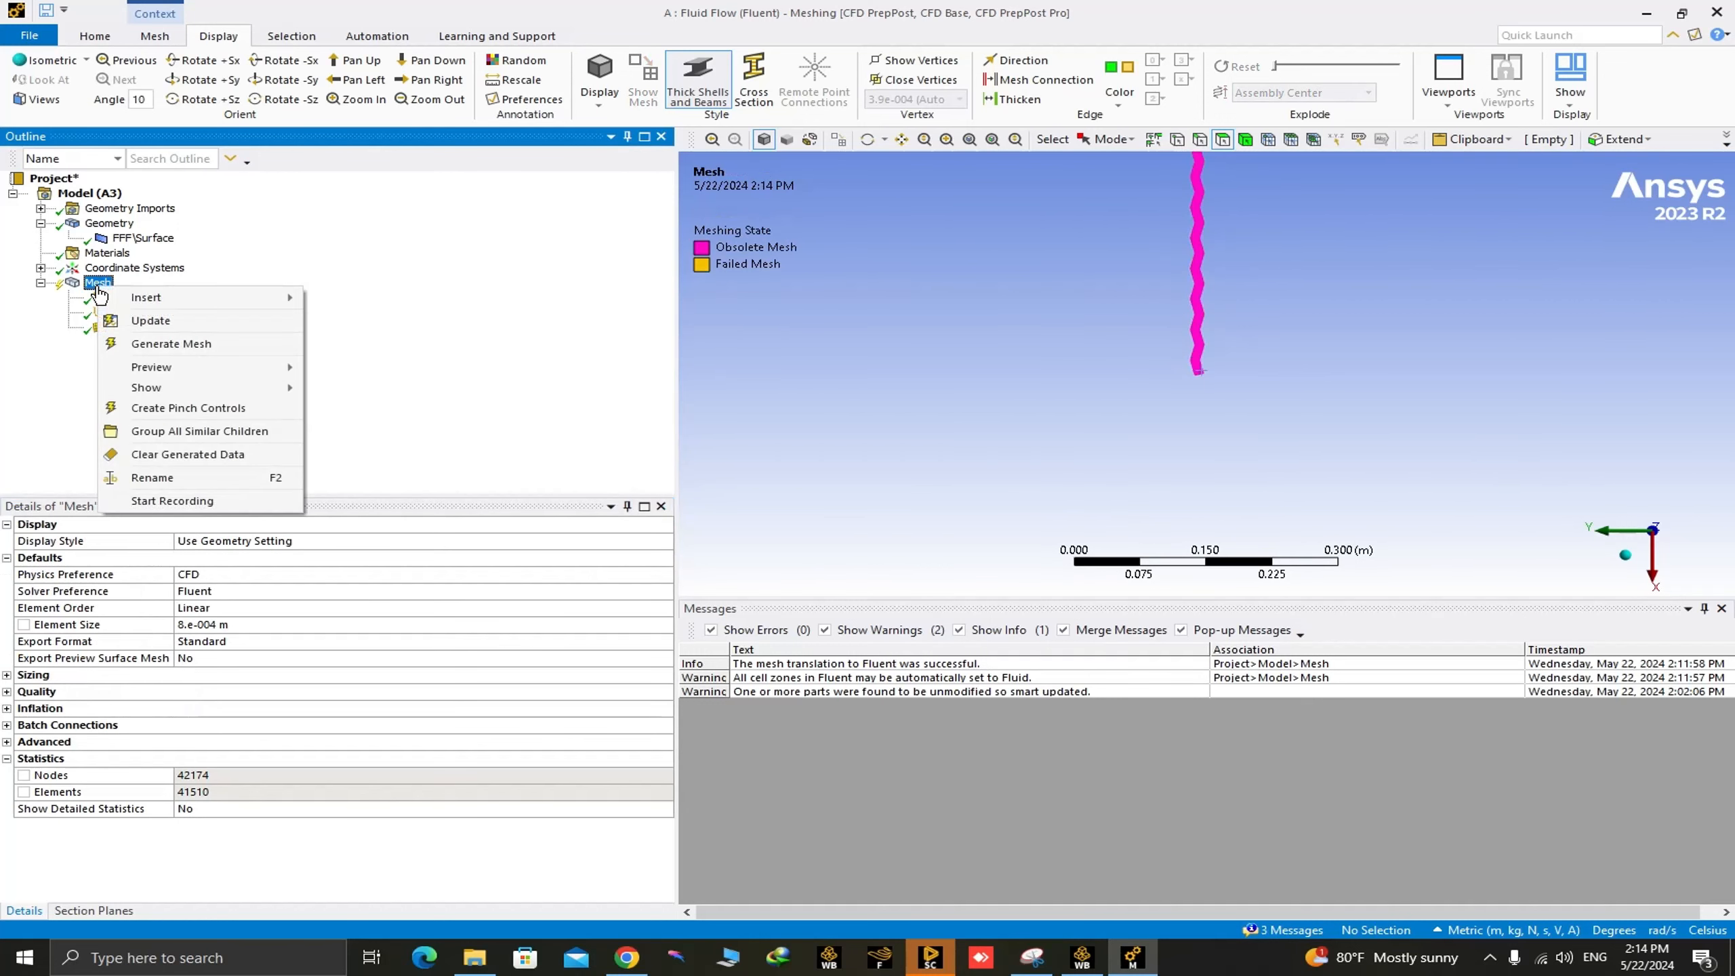
{"action": "left_click", "coordinate": [216, 347]}
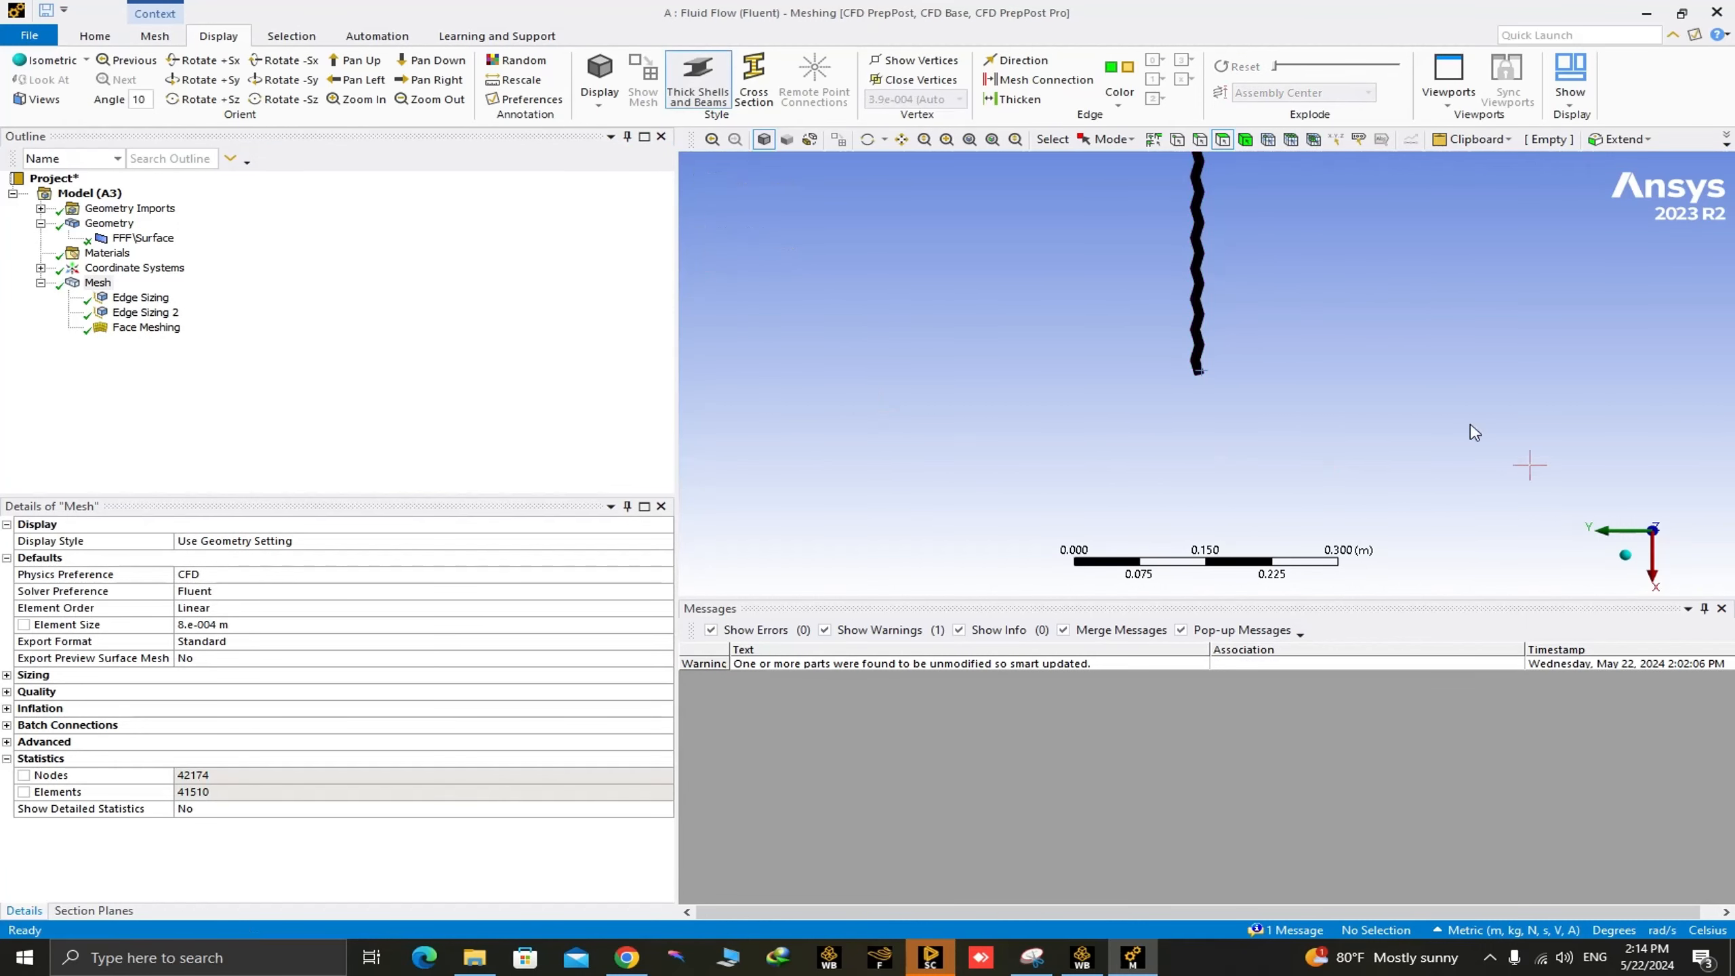
Examine the generated mesh up close along the channel's side walls and at its bends
{"action": "right_click_drag", "start_coordinate": [1159, 270], "coordinate": [1286, 390]}
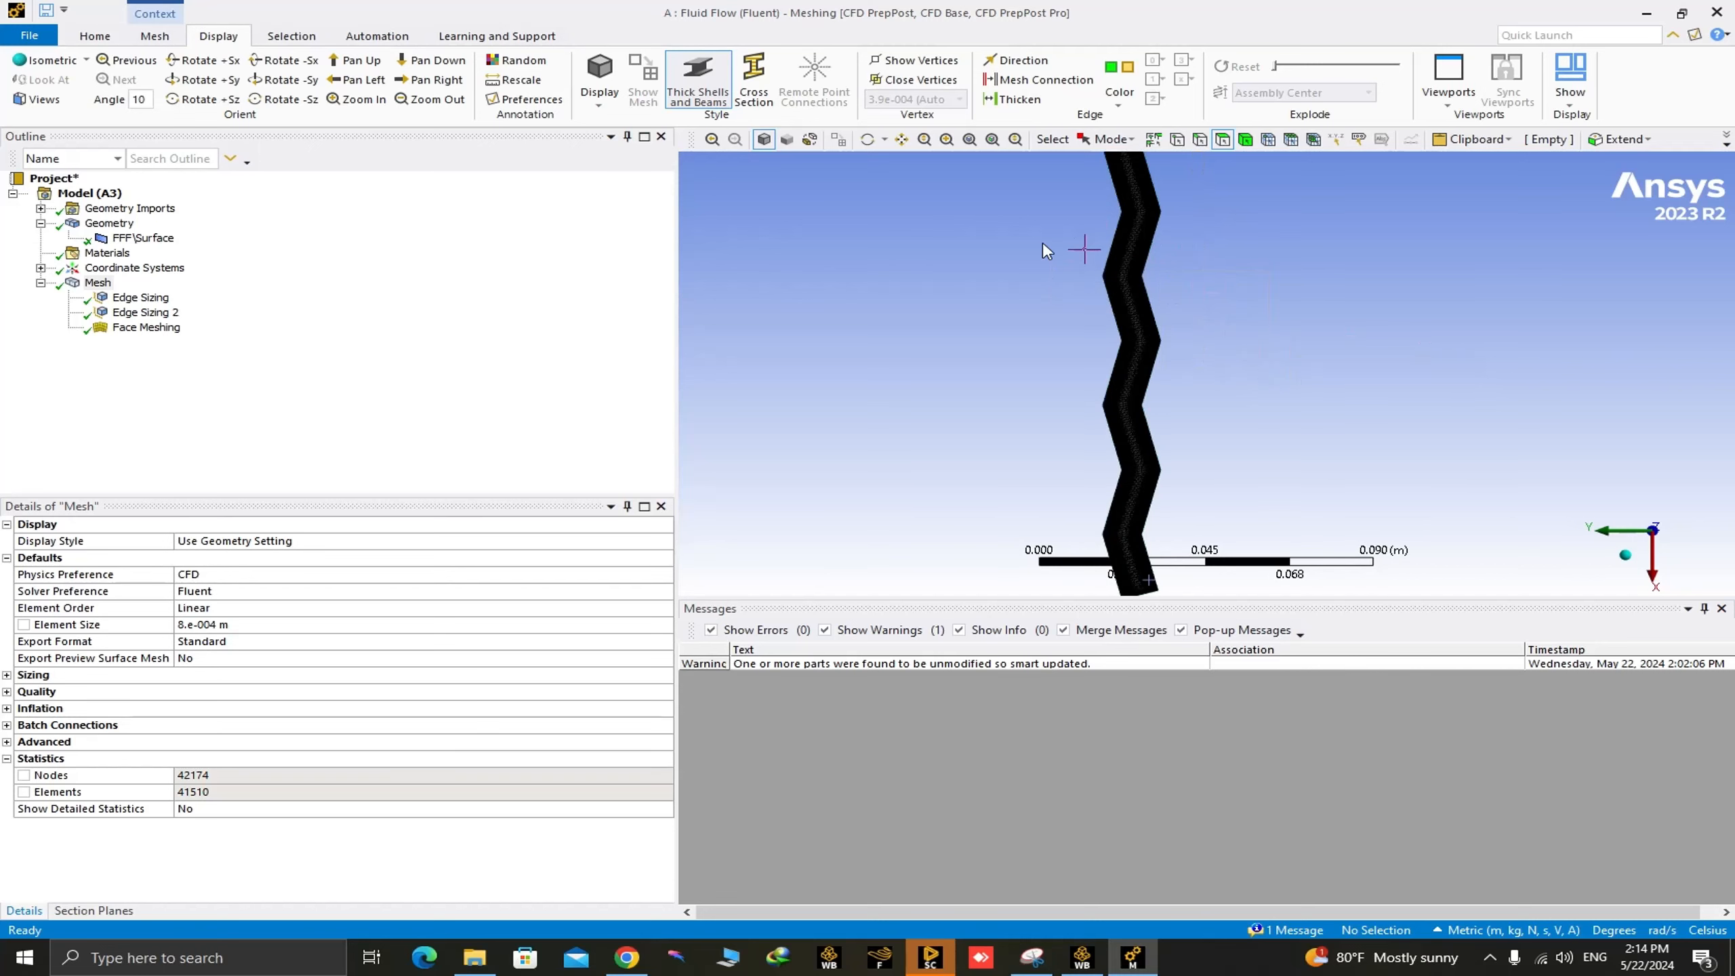
{"action": "right_click_drag", "start_coordinate": [1045, 249], "coordinate": [1227, 396]}
{"action": "right_click_drag", "start_coordinate": [1123, 271], "coordinate": [1387, 448]}
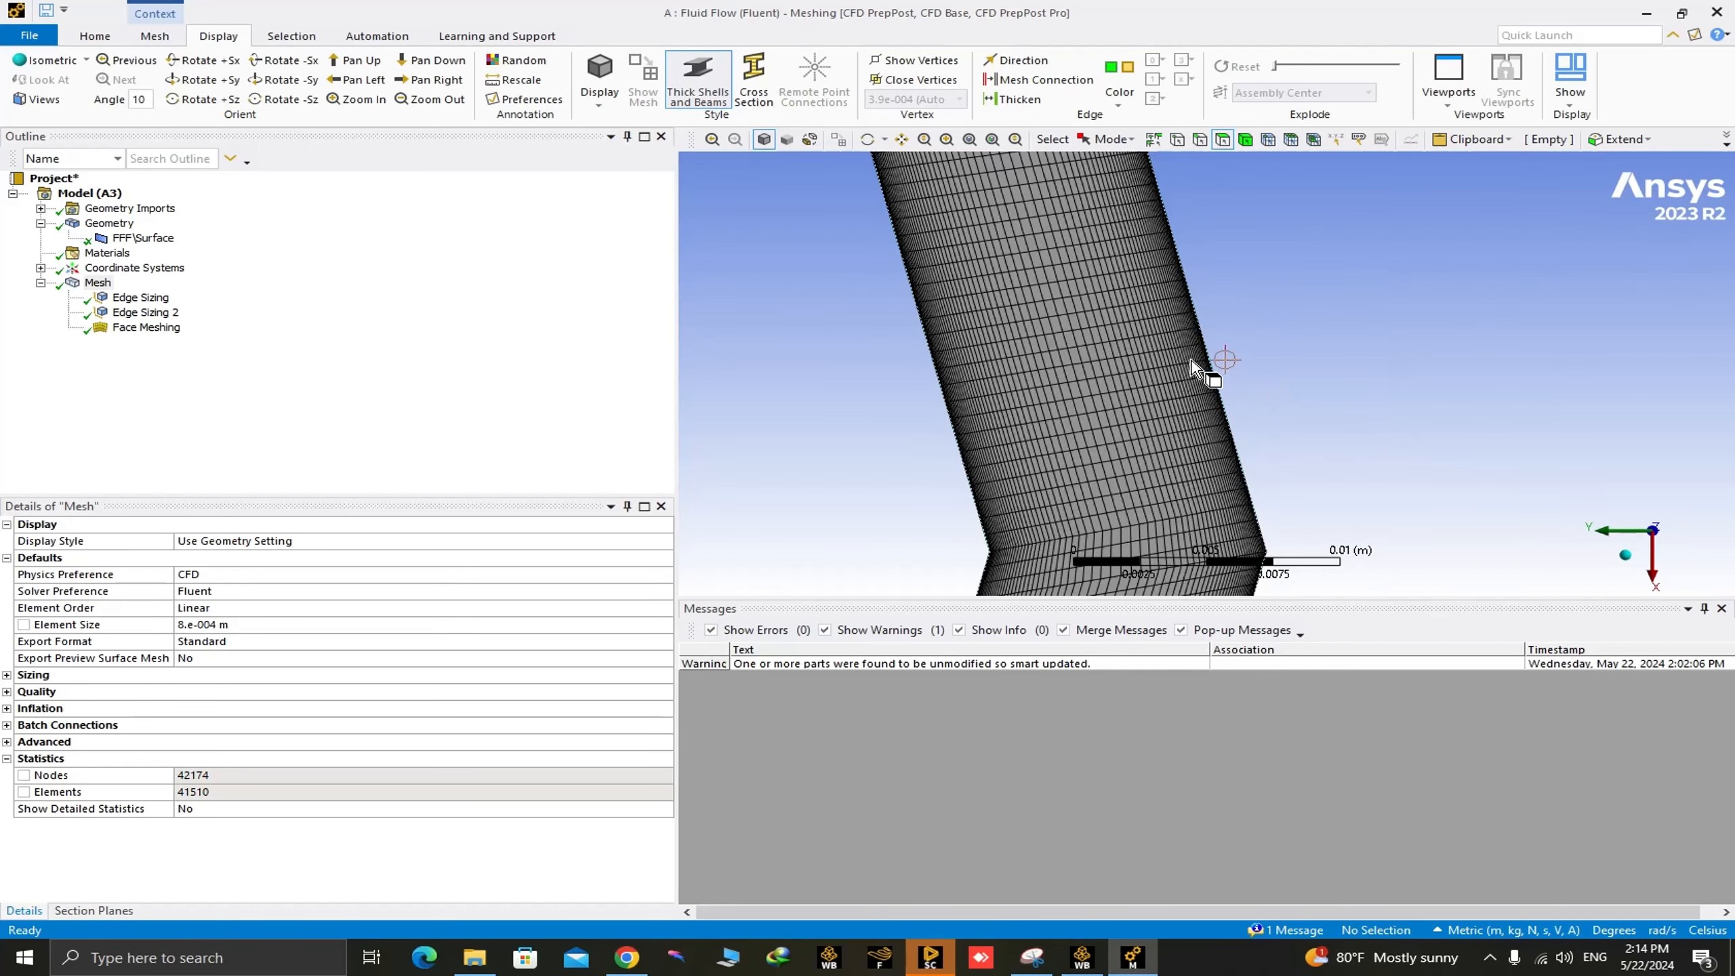
{"action": "right_click_drag", "start_coordinate": [941, 303], "coordinate": [1283, 432]}
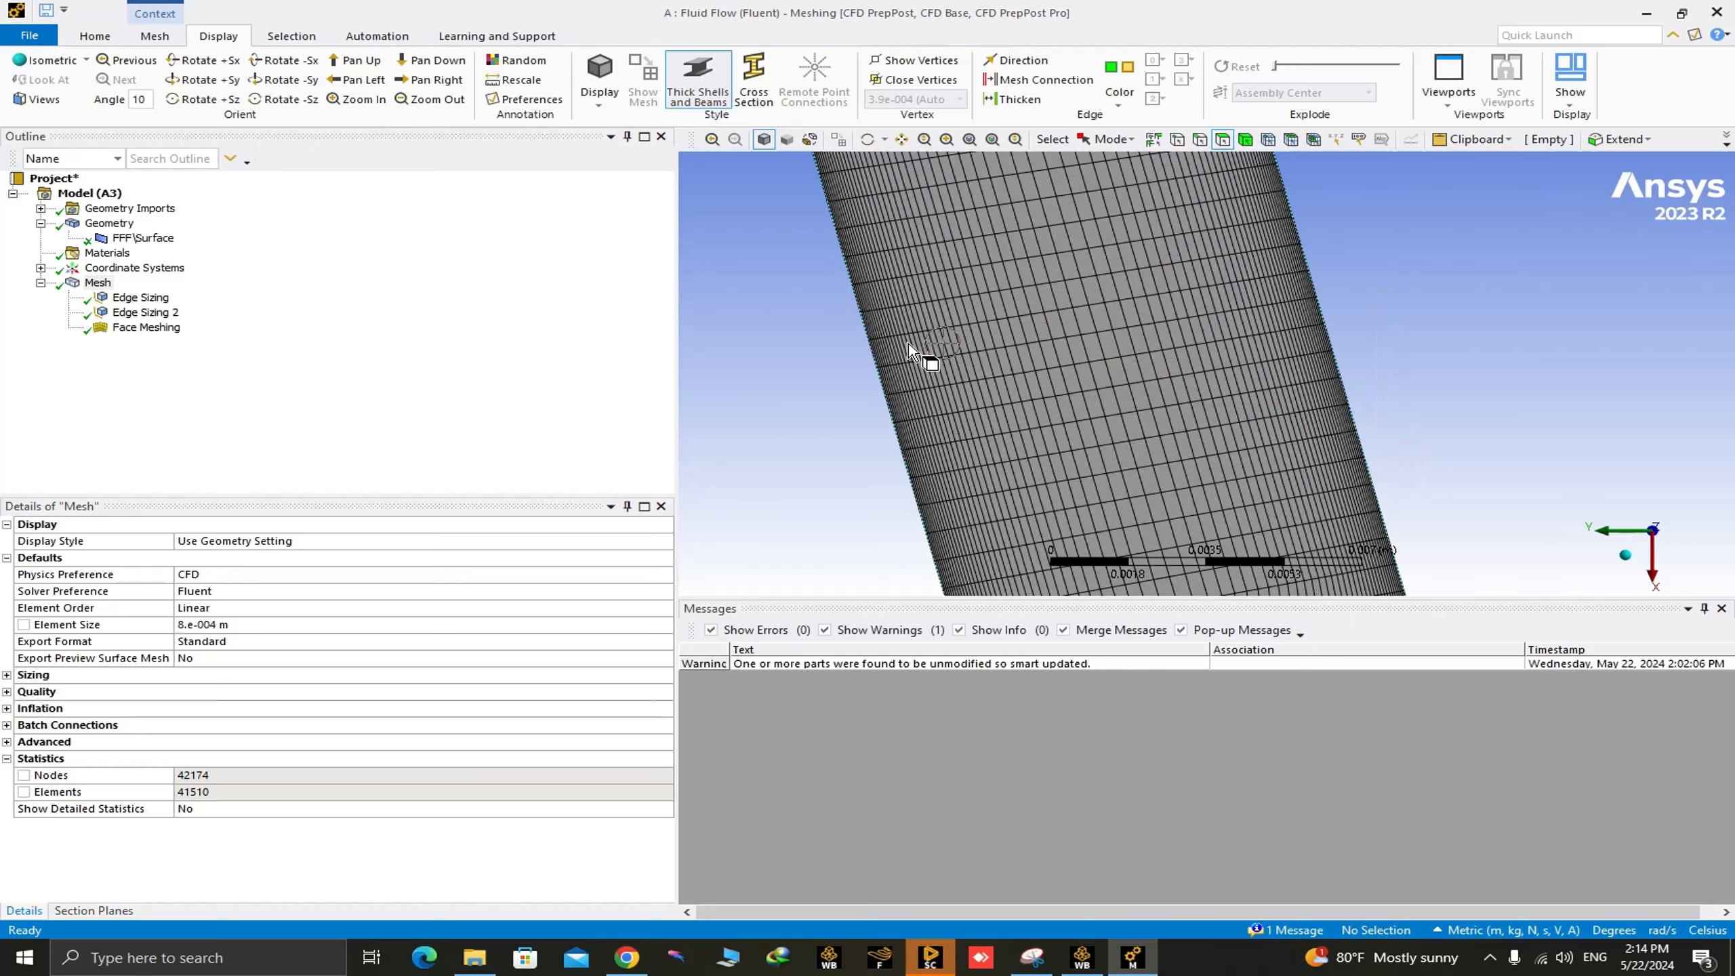
{"action": "scroll", "coordinate": [1456, 499], "scroll_direction": "down", "scroll_amount": 8}
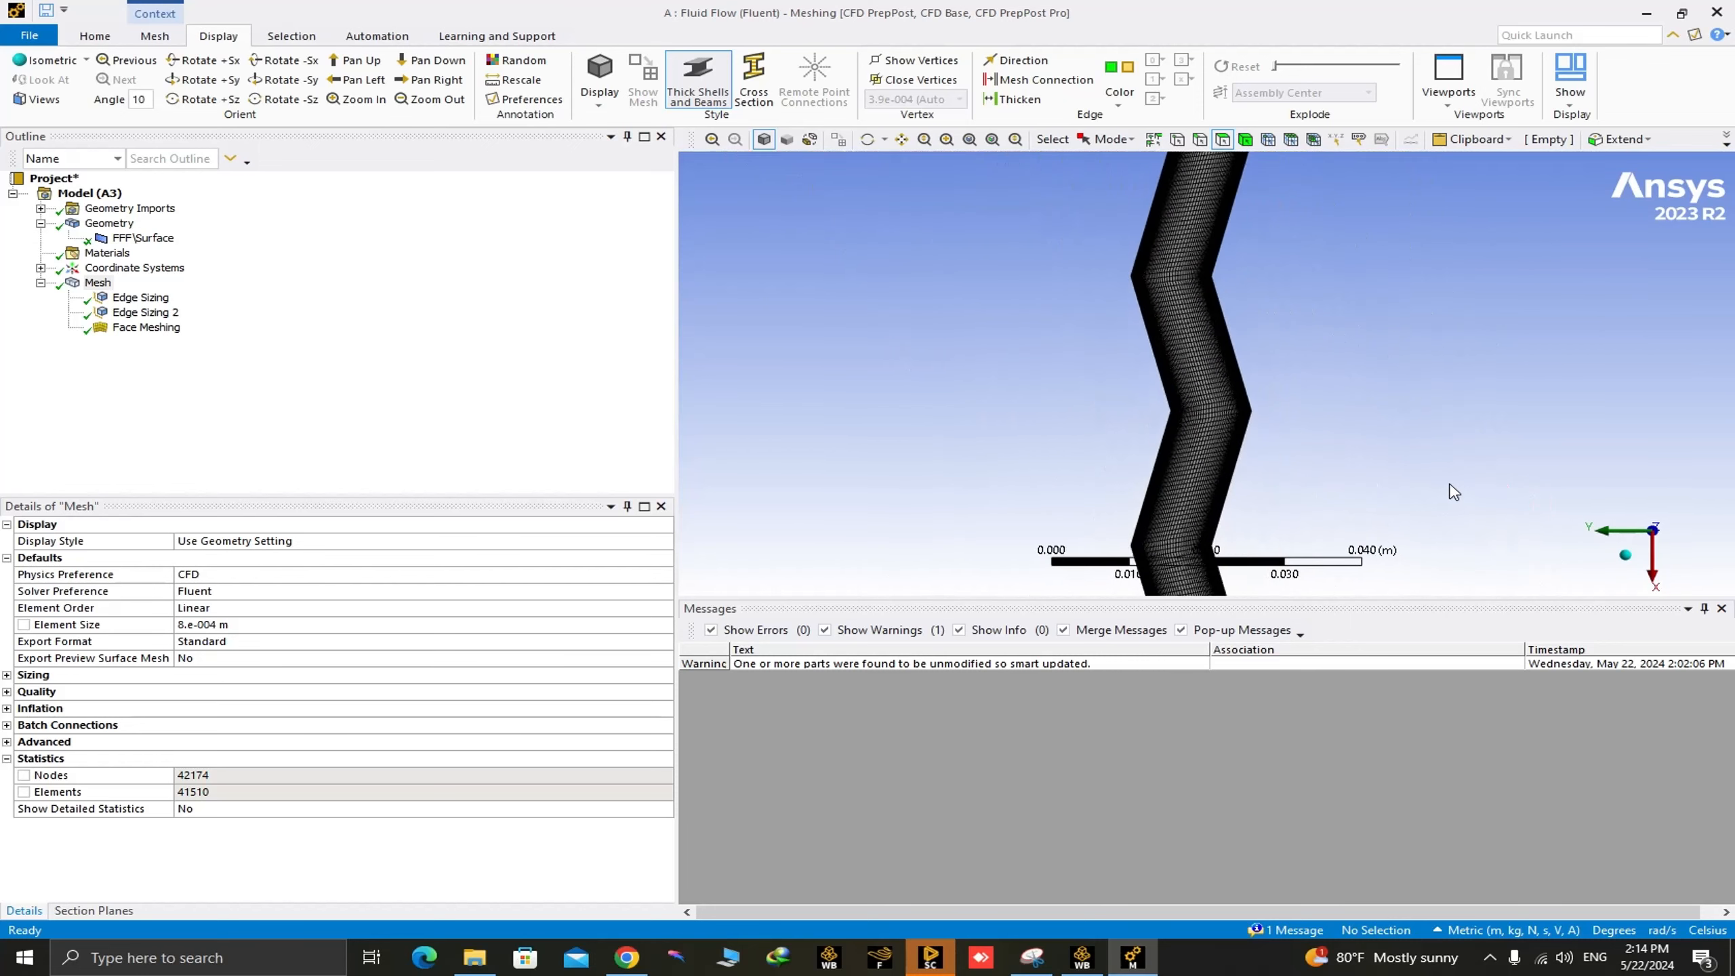
{"action": "scroll", "coordinate": [1455, 492], "scroll_direction": "down", "scroll_amount": 1}
{"action": "right_click_drag", "start_coordinate": [1169, 333], "coordinate": [1303, 432]}
{"action": "right_click_drag", "start_coordinate": [942, 336], "coordinate": [1329, 479]}
{"action": "scroll", "coordinate": [1312, 481], "scroll_direction": "down", "scroll_amount": 3}
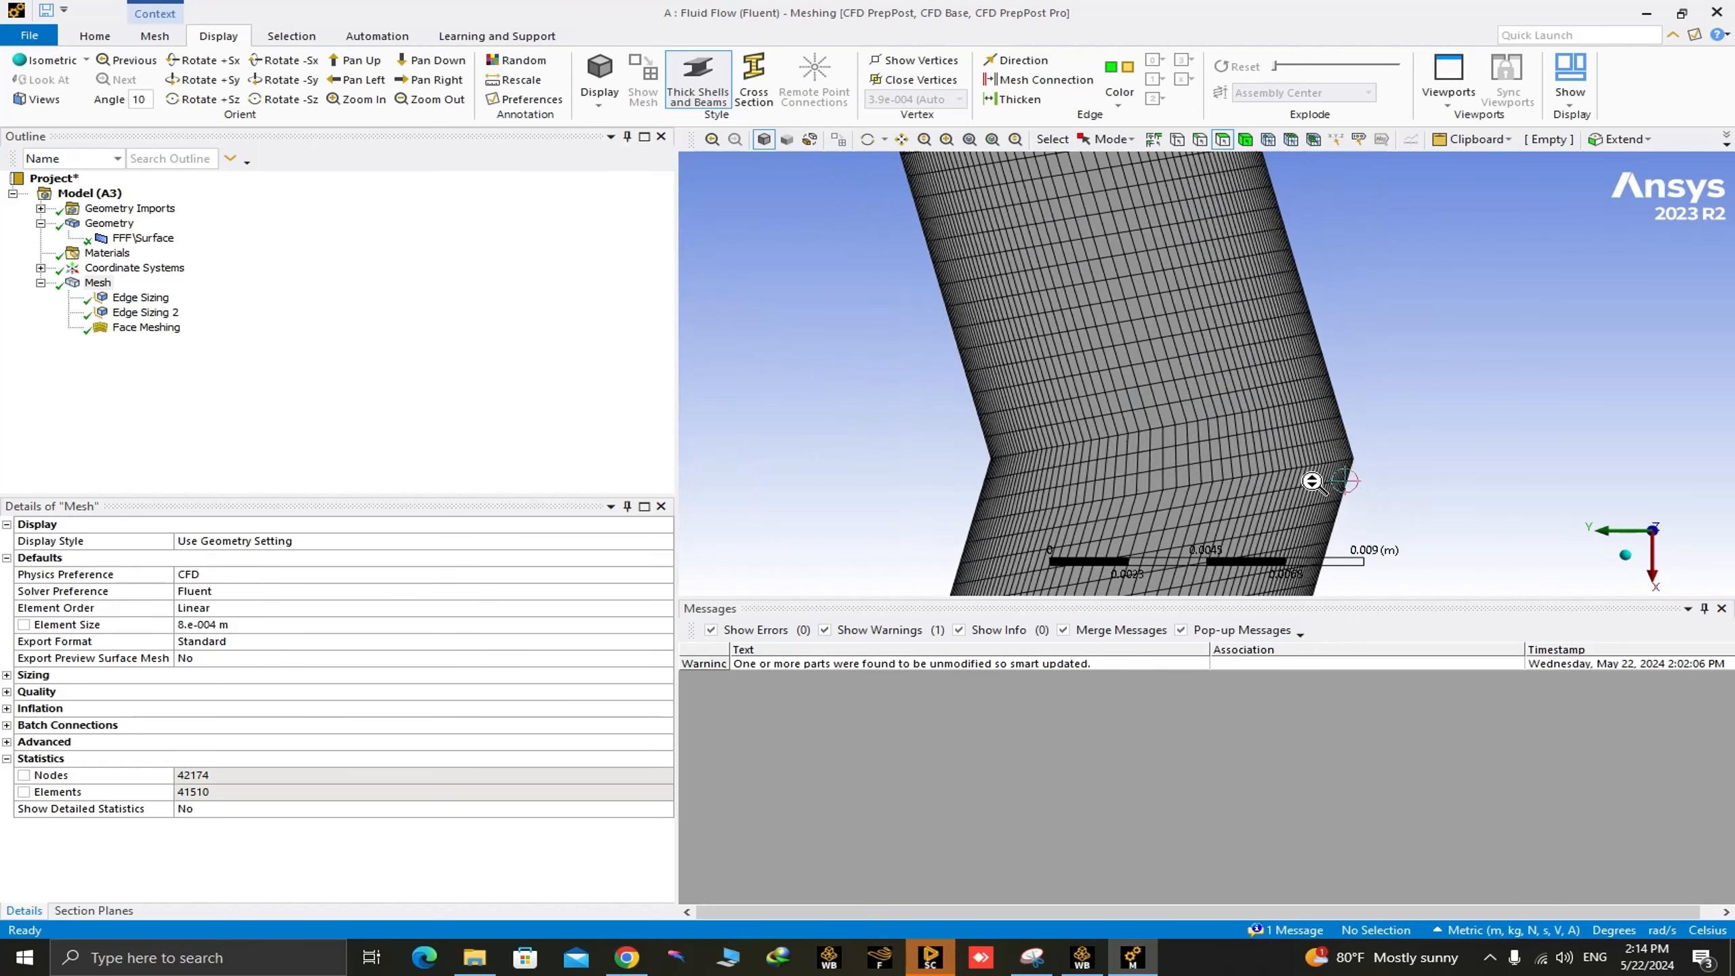
{"action": "scroll", "coordinate": [1311, 481], "scroll_direction": "down", "scroll_amount": 2}
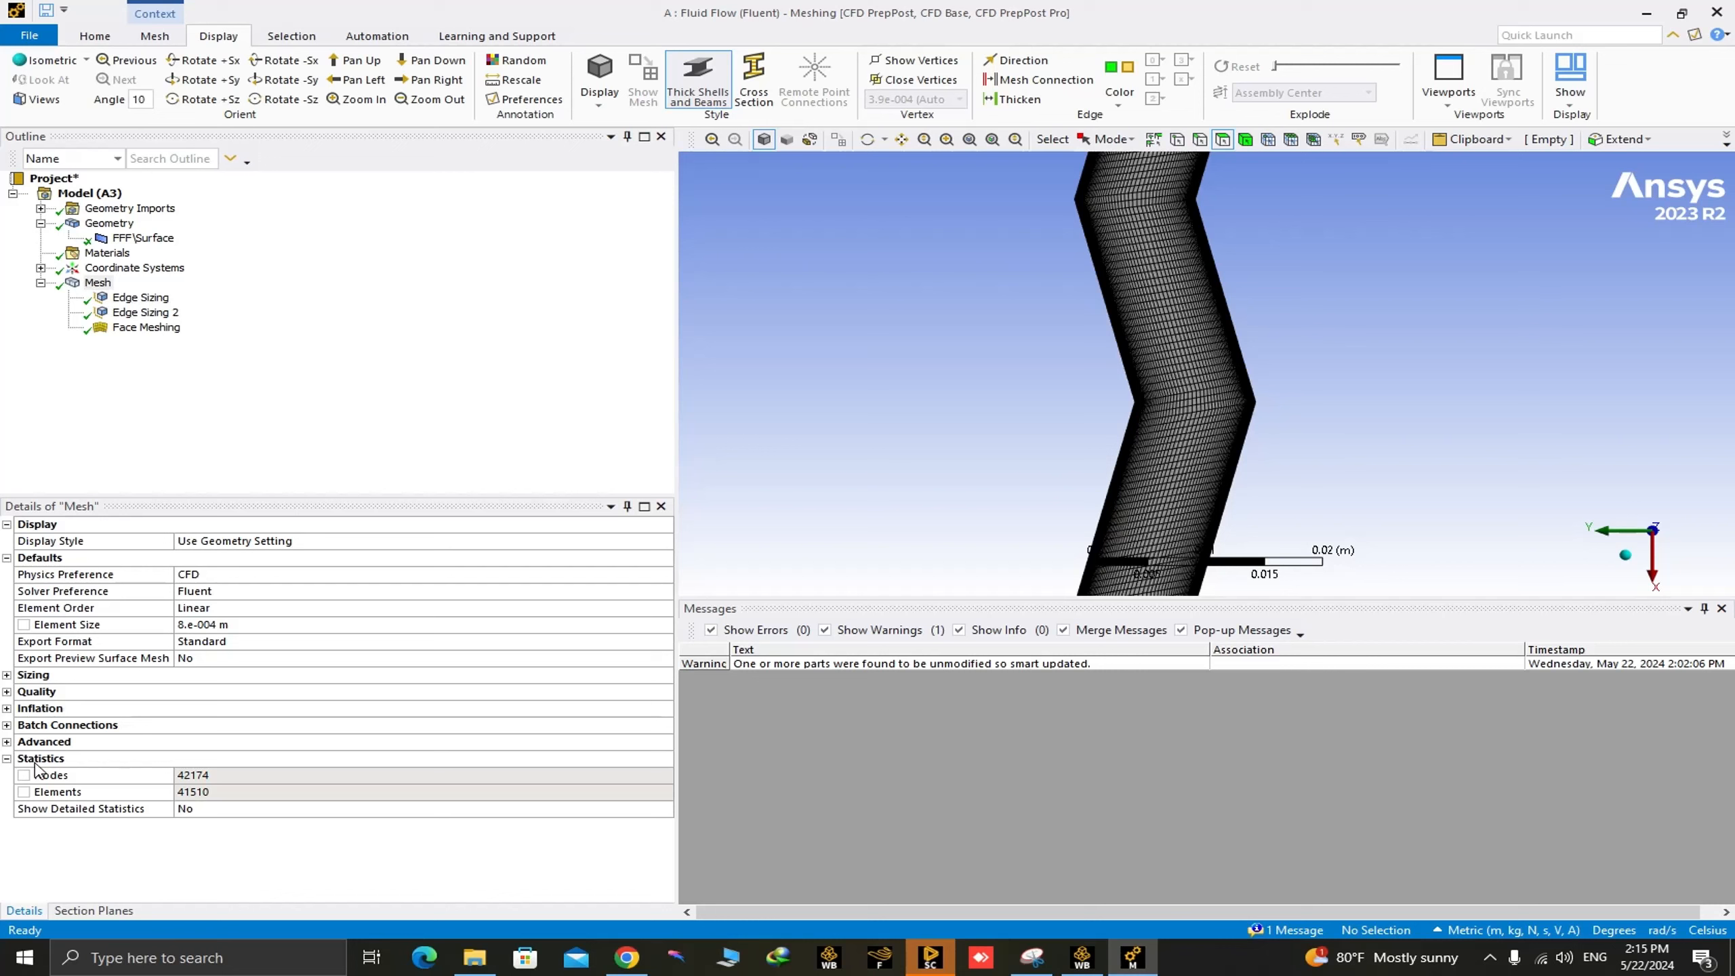
Examine the overall mesh of the channel and the cell refinement at its end corner
{"action": "left_click", "coordinate": [293, 418]}
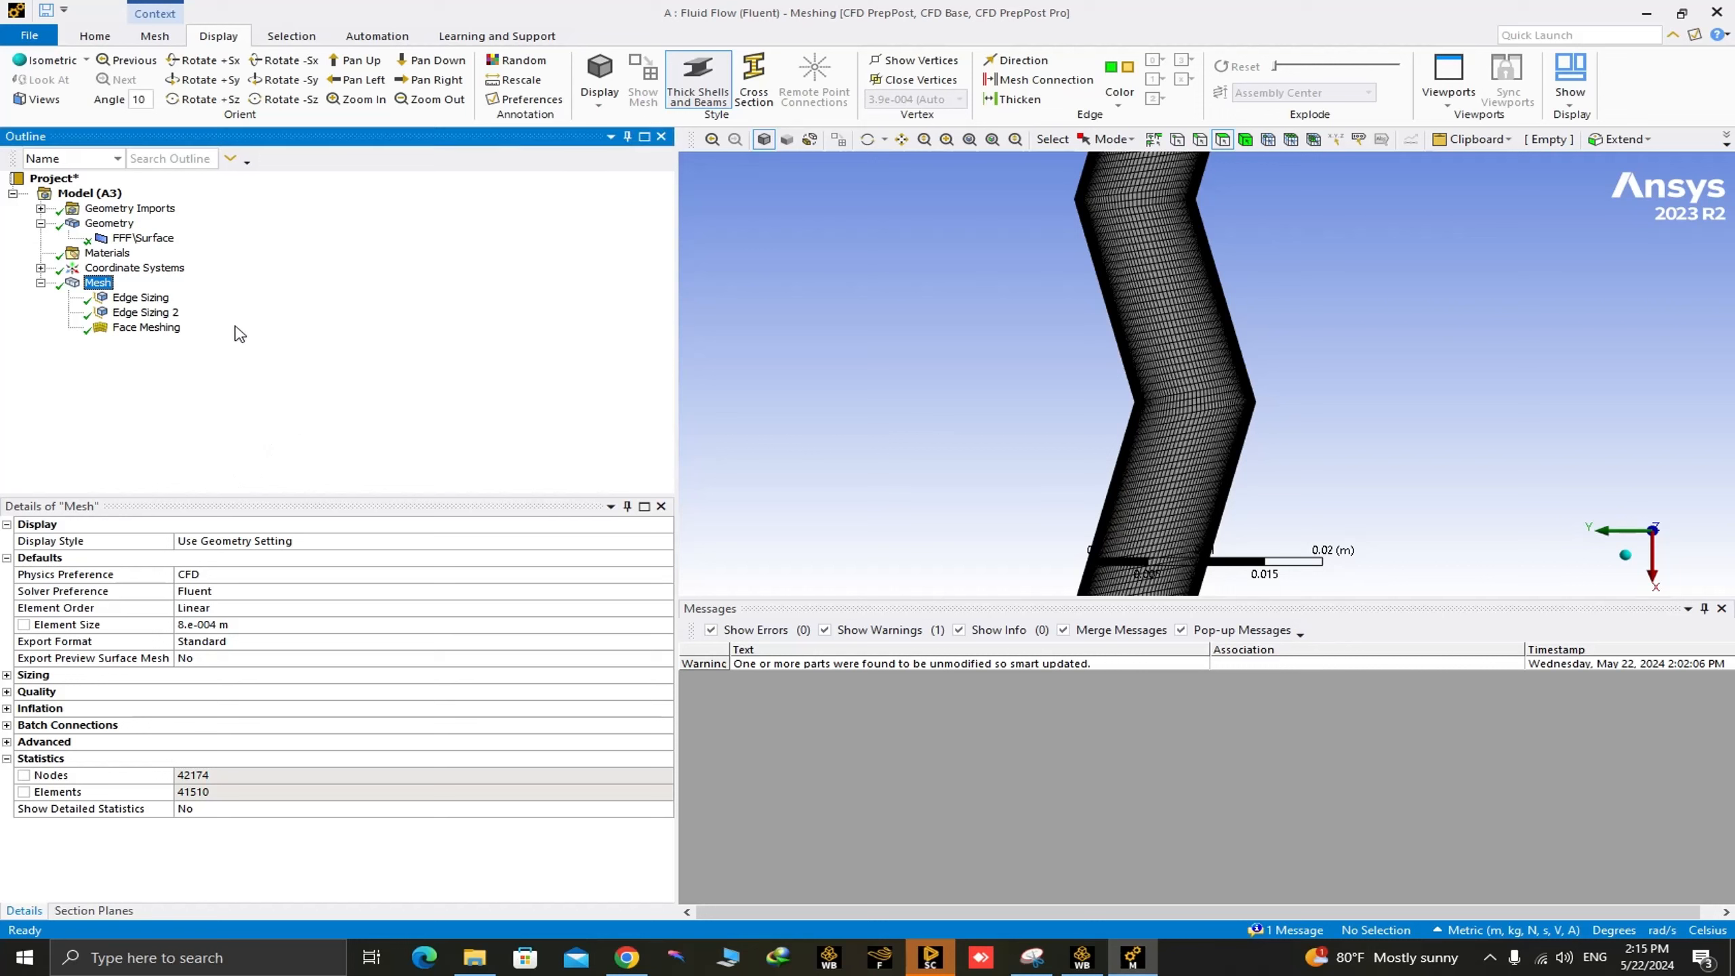
{"action": "scroll", "coordinate": [1355, 388], "scroll_direction": "down", "scroll_amount": 3}
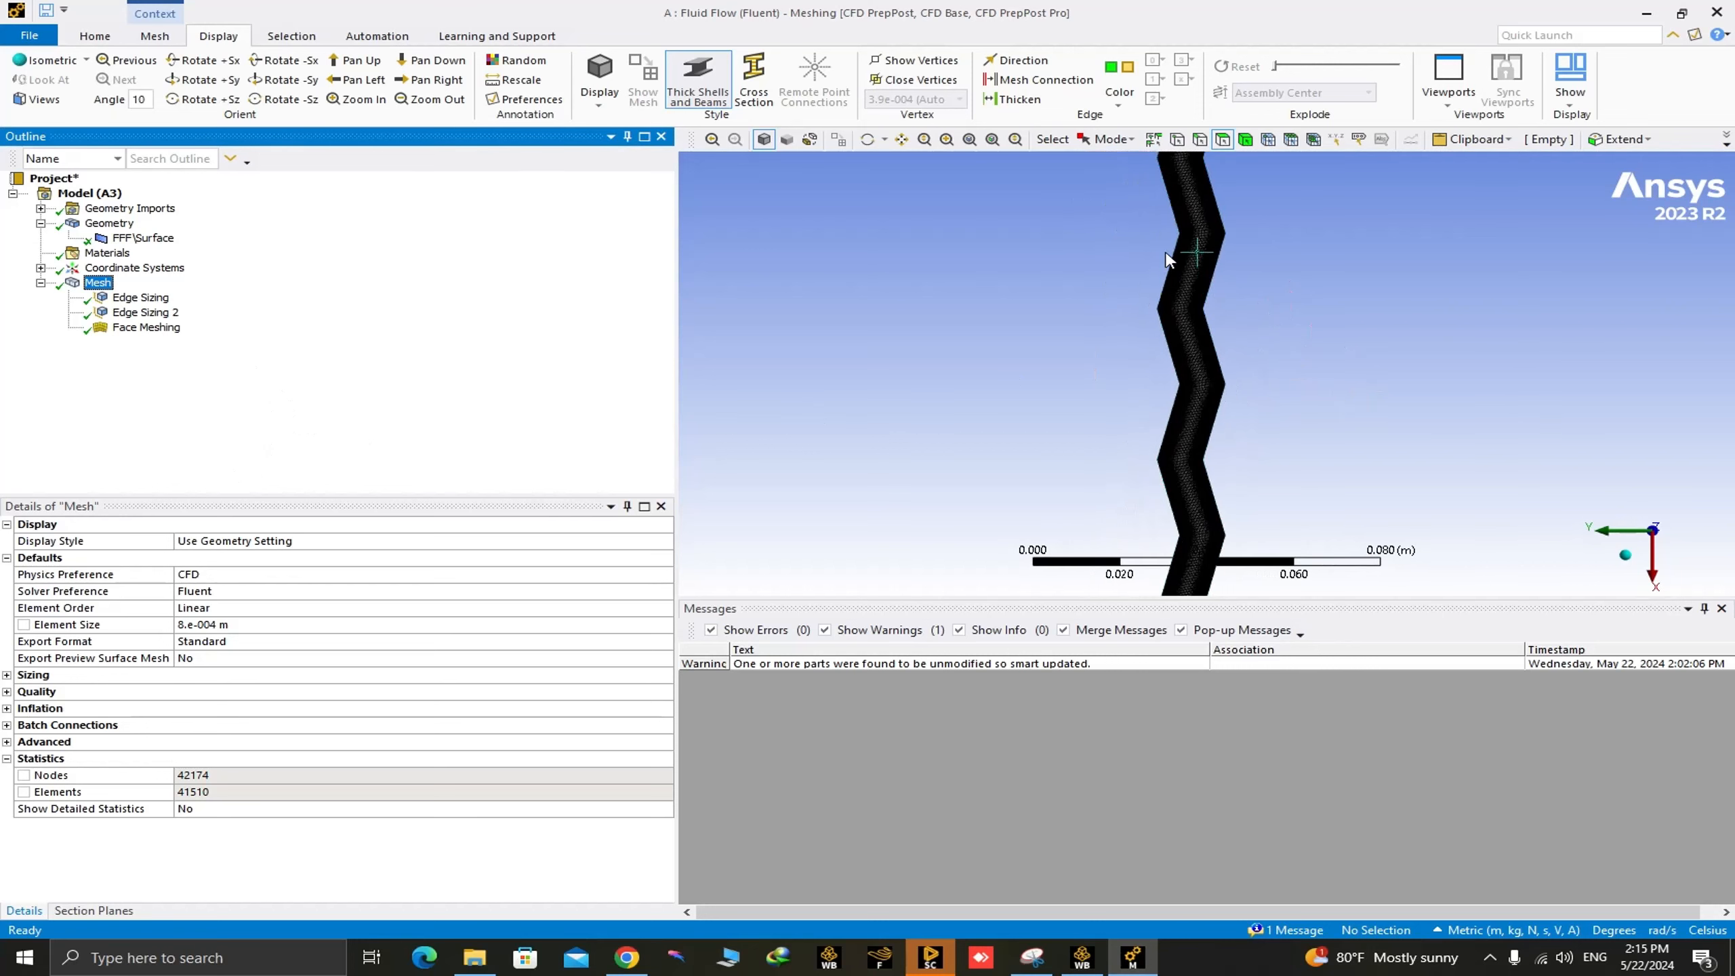
{"action": "scroll", "coordinate": [1218, 323], "scroll_direction": "up", "scroll_amount": 6}
{"action": "scroll", "coordinate": [1217, 323], "scroll_direction": "down", "scroll_amount": 6}
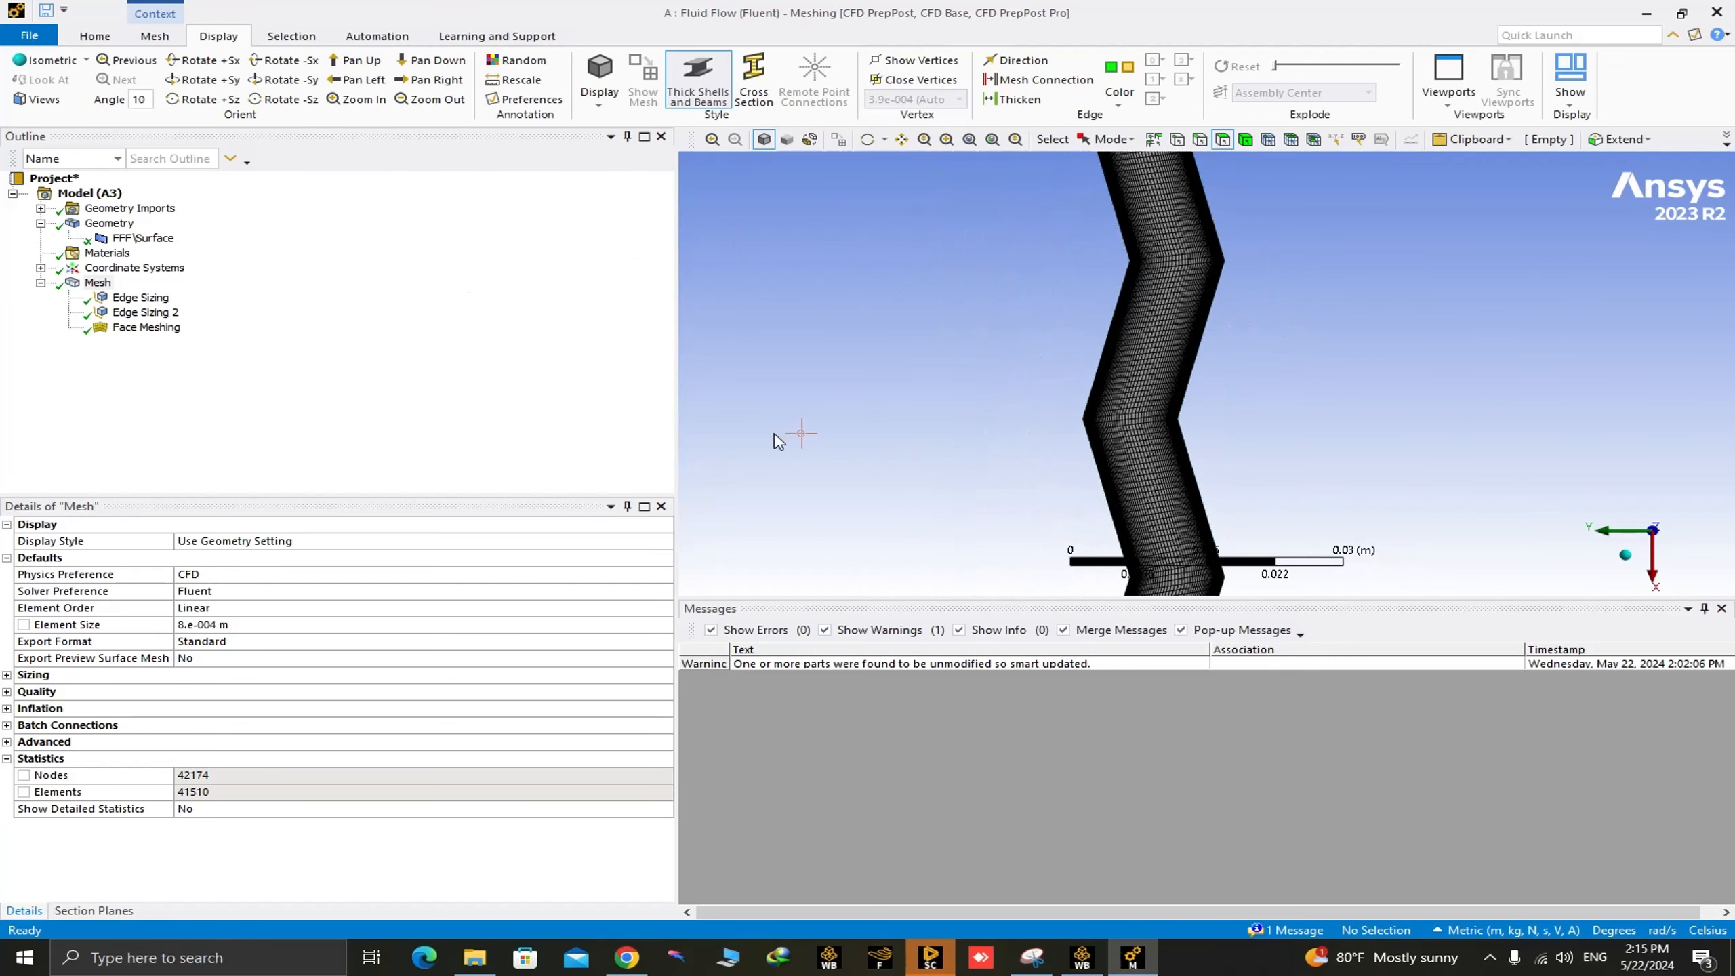
{"action": "scroll", "coordinate": [1226, 415], "scroll_direction": "down", "scroll_amount": 1}
{"action": "scroll", "coordinate": [1232, 409], "scroll_direction": "down", "scroll_amount": 2}
{"action": "right_click_drag", "start_coordinate": [1172, 435], "coordinate": [1269, 506]}
{"action": "right_click_drag", "start_coordinate": [965, 268], "coordinate": [1448, 501]}
{"action": "scroll", "coordinate": [1258, 464], "scroll_direction": "down", "scroll_amount": 4}
{"action": "right_click_drag", "start_coordinate": [756, 395], "coordinate": [826, 452]}
{"action": "scroll", "coordinate": [1161, 452], "scroll_direction": "down", "scroll_amount": 3}
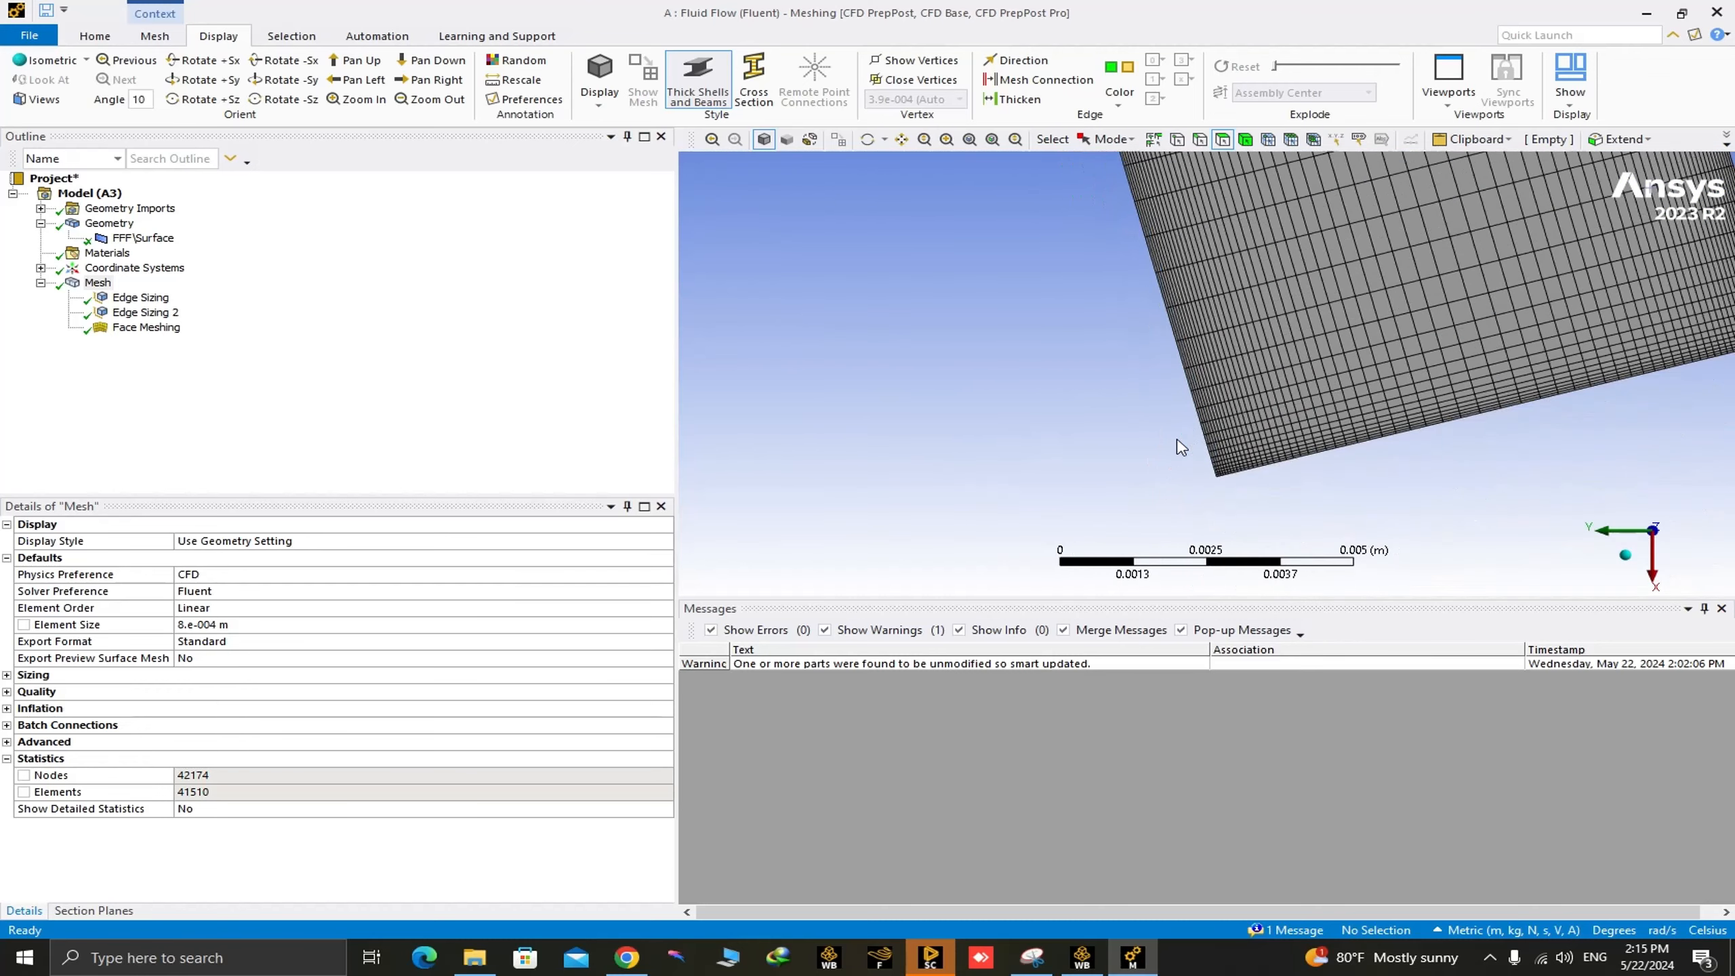